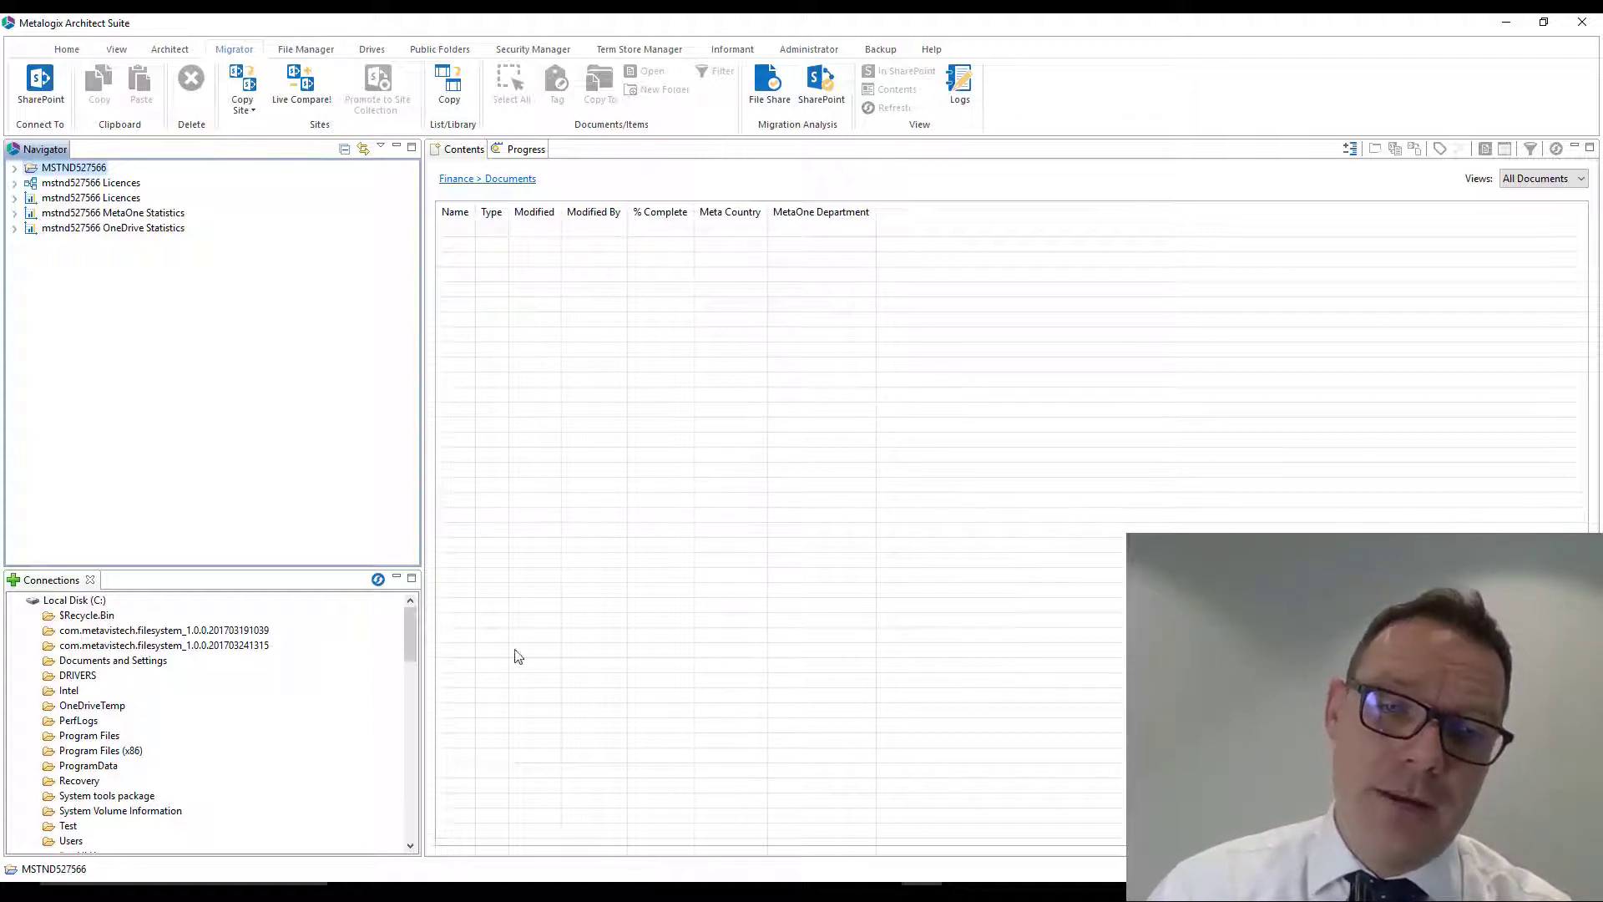
# - Open the Example File Share folder and expand Network Drive Storage, its Finance folder and the Finance Team Documents, France, Ireland and UK subfolders
pyautogui.moveTo(411, 625); pyautogui.dragTo(408, 738)
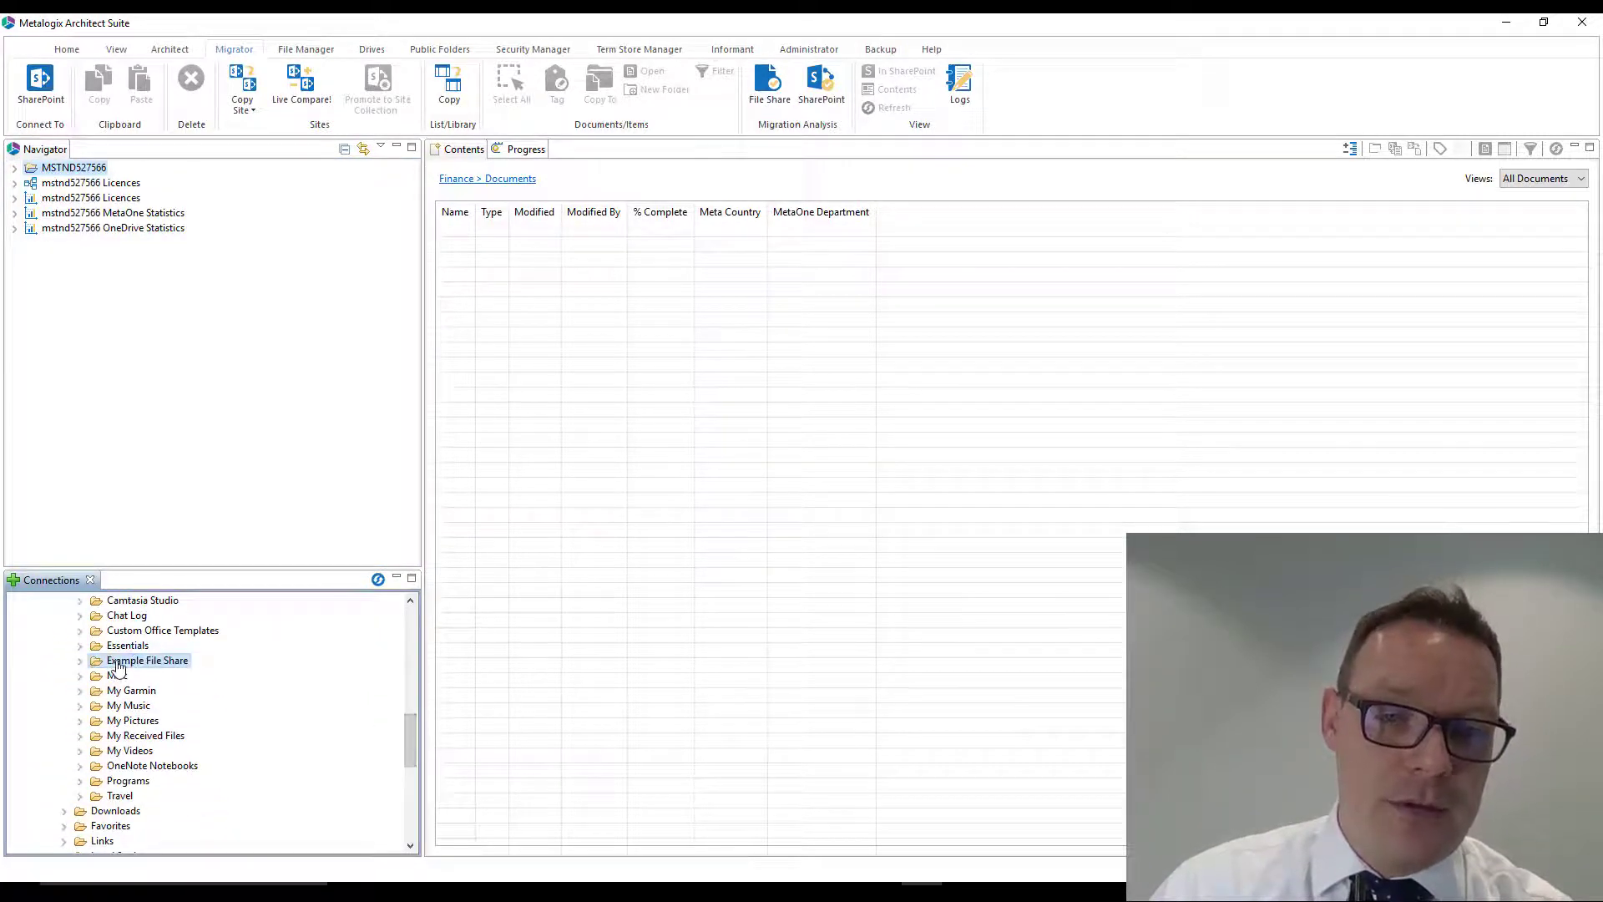
pyautogui.click(119, 662)
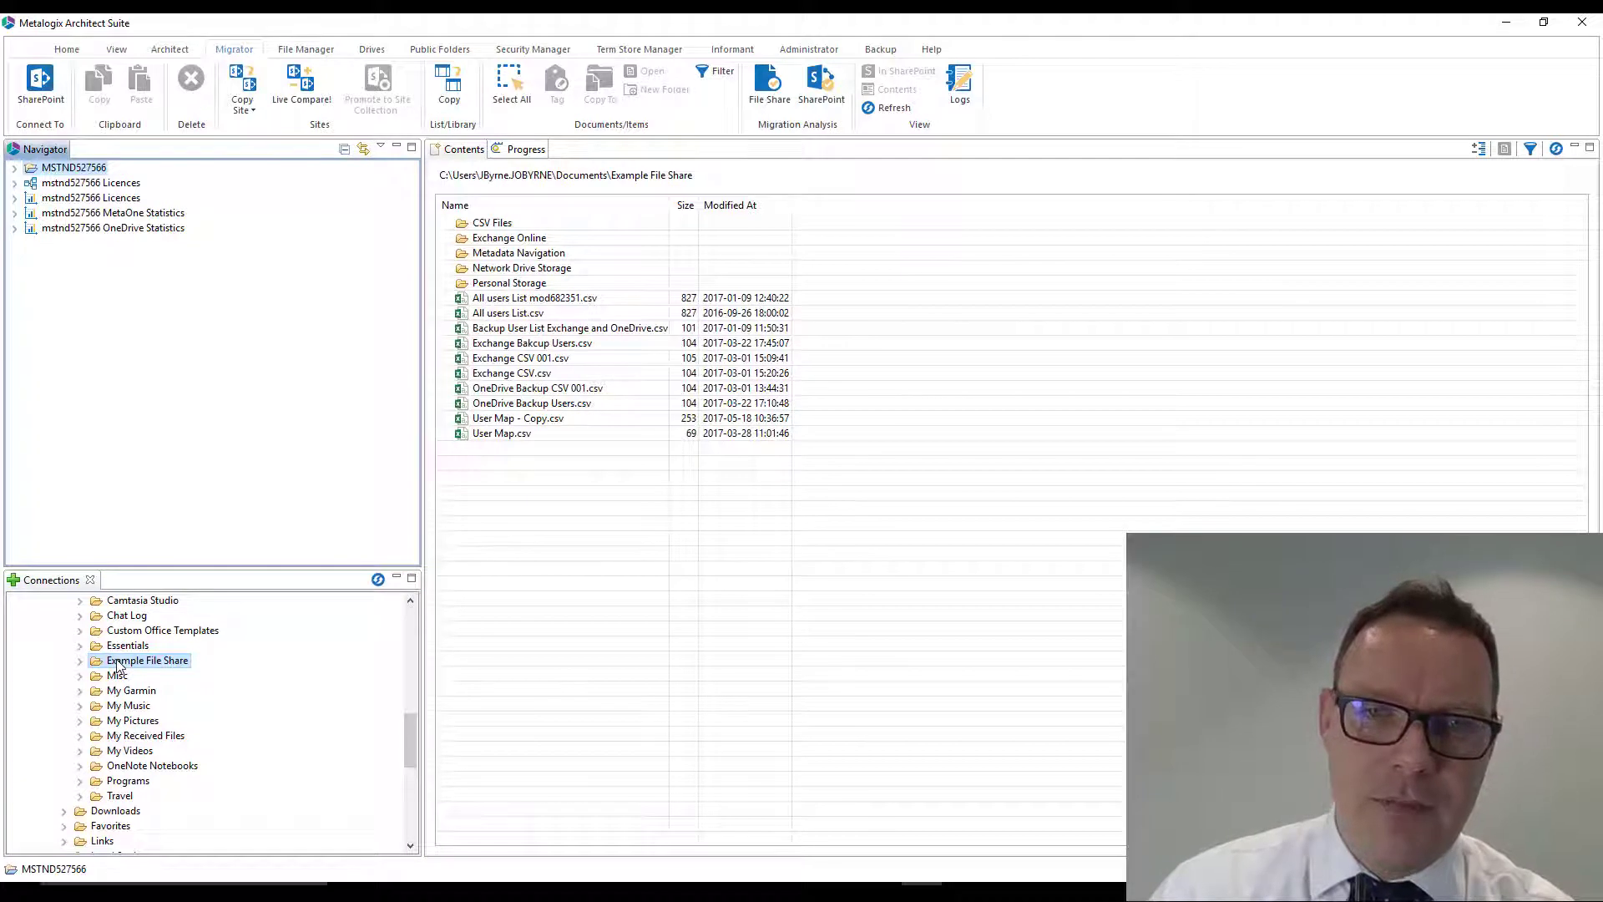
pyautogui.click(445, 268)
pyautogui.click(462, 300)
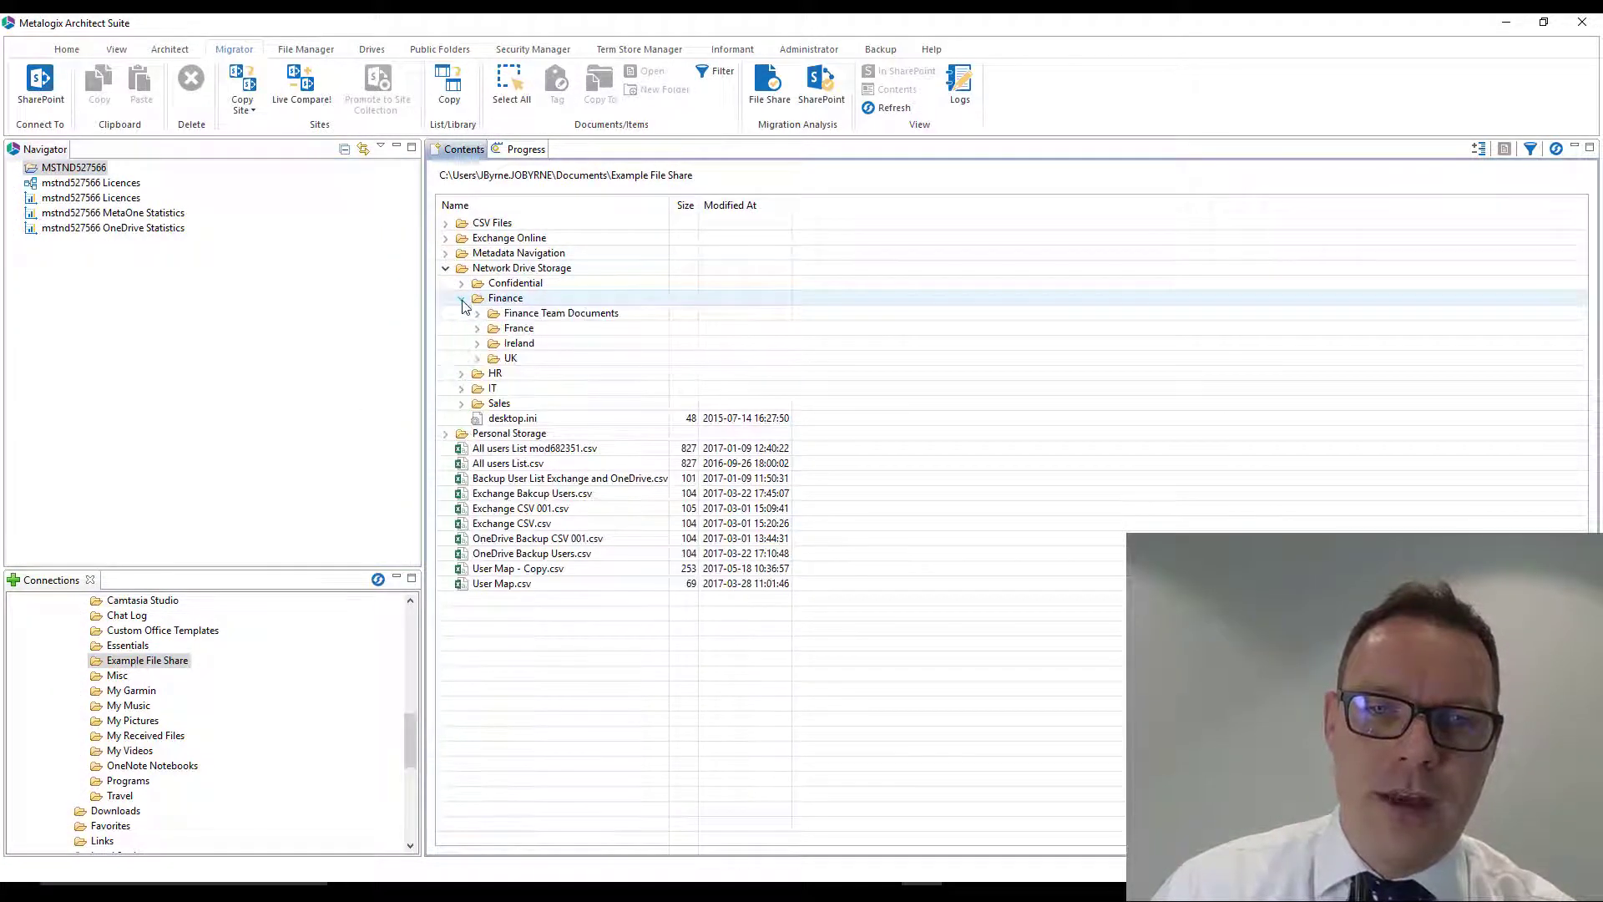
pyautogui.click(477, 313)
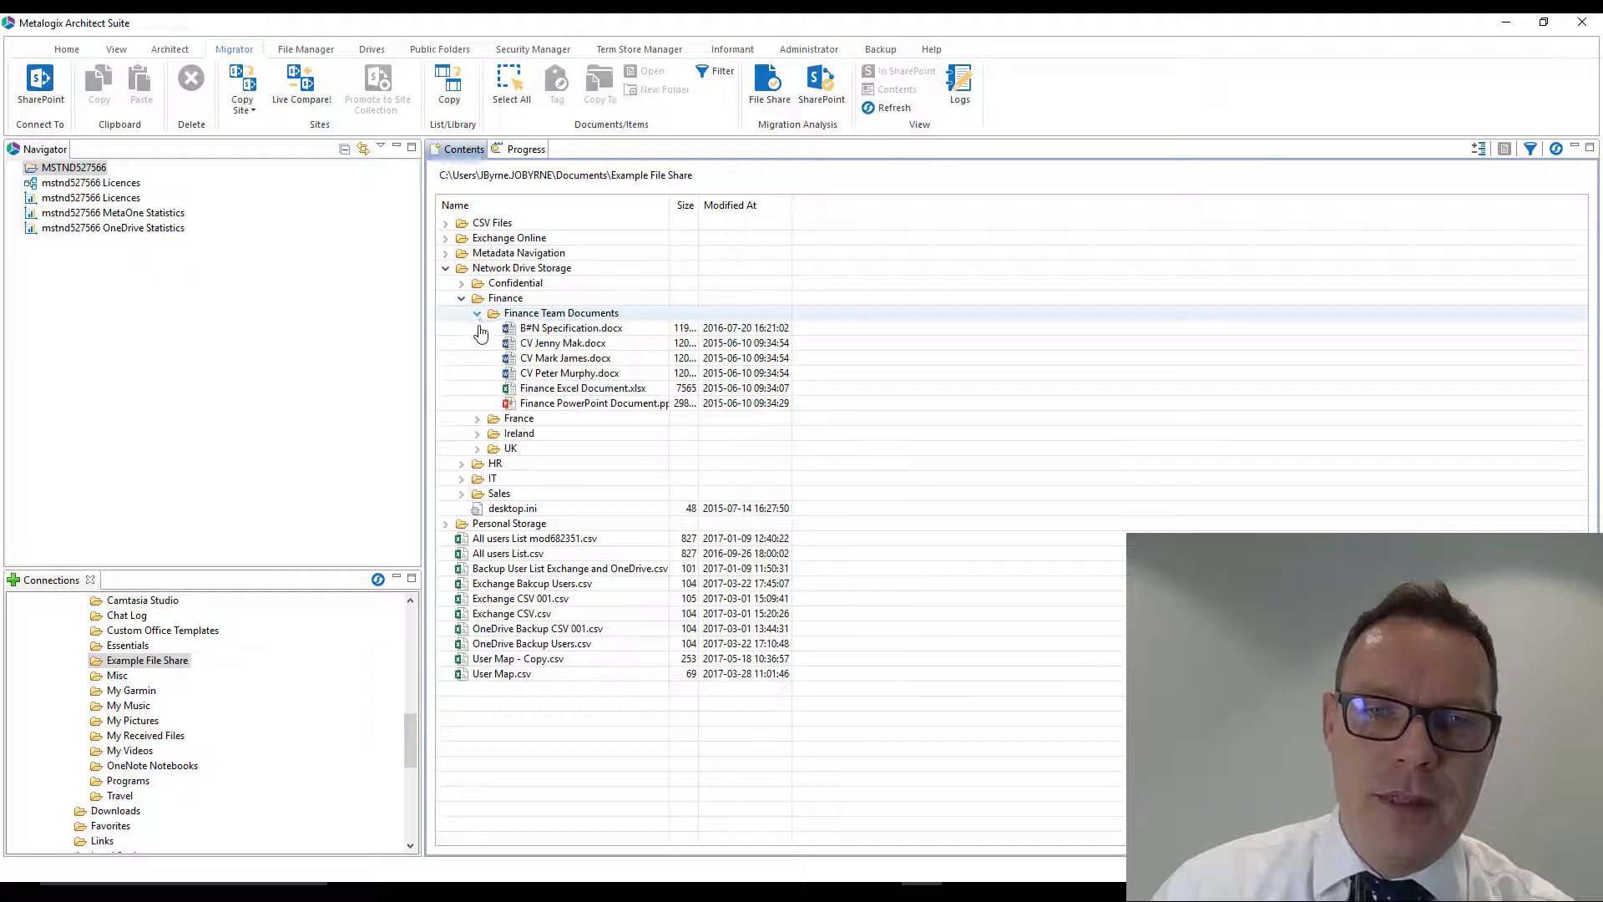
pyautogui.click(477, 418)
pyautogui.click(476, 448)
pyautogui.click(477, 479)
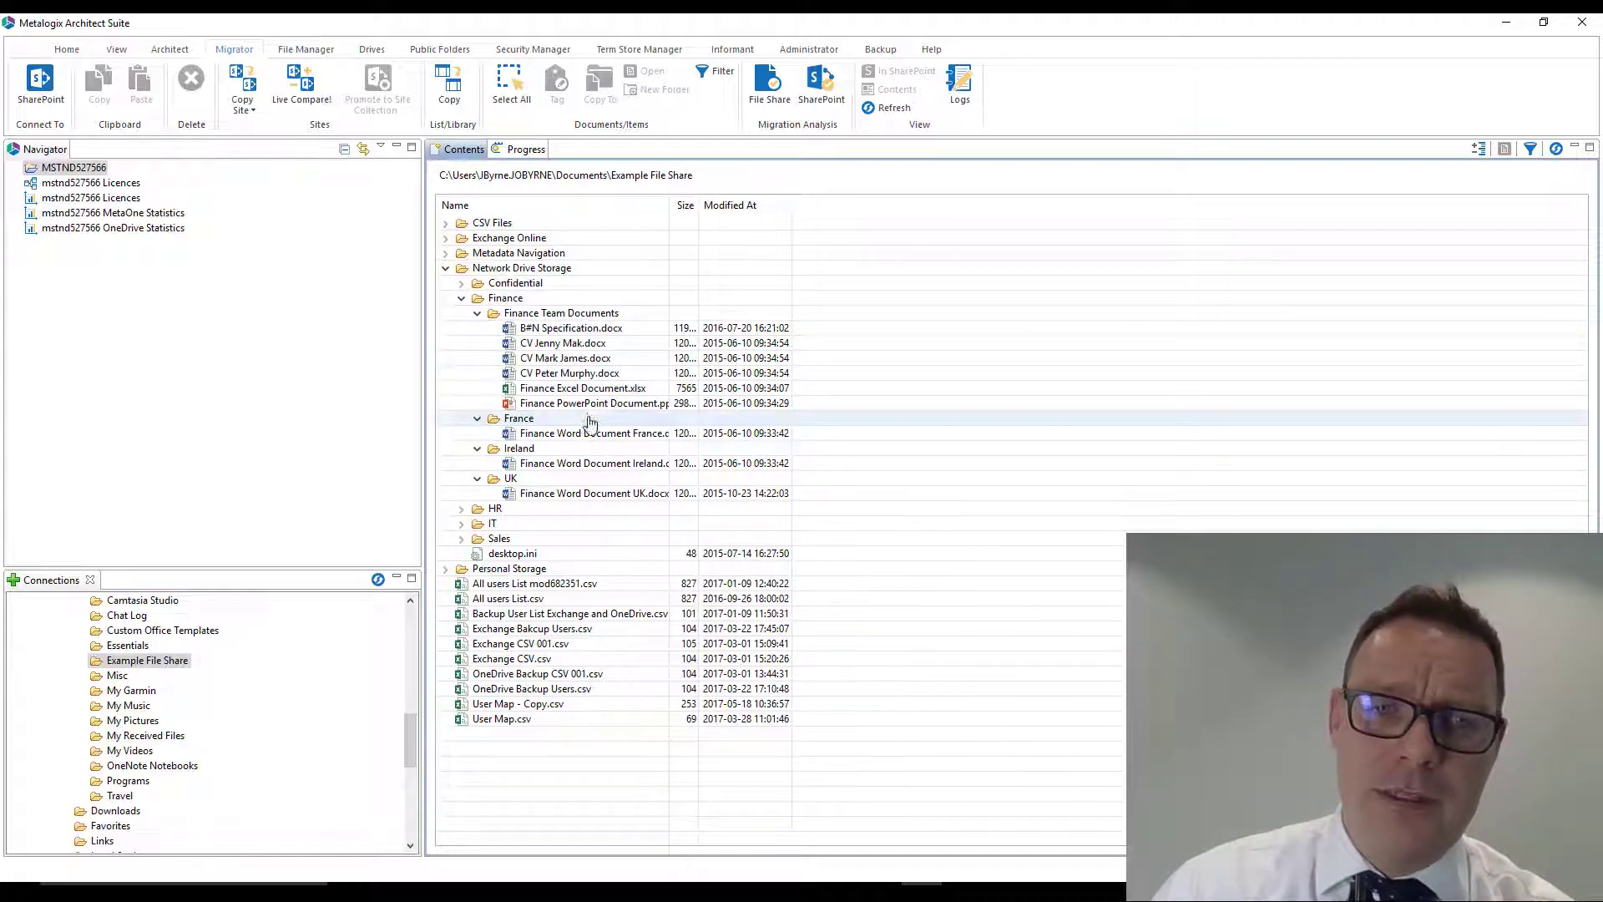
# - Copy the Finance folder from Network Drive Storage
pyautogui.rightClick(512, 302)
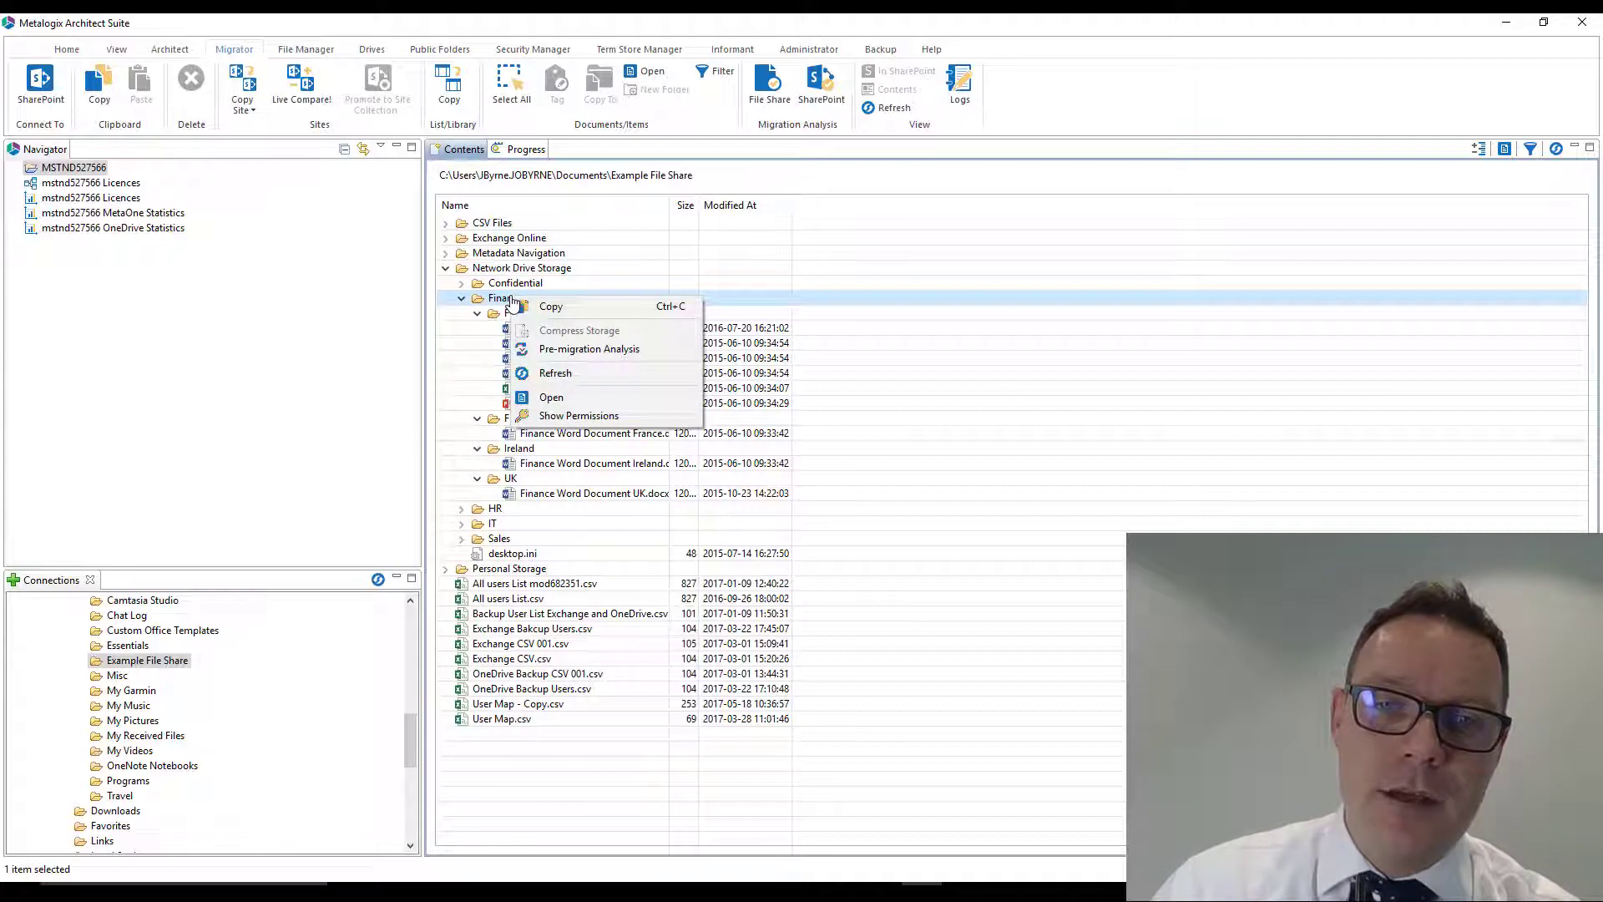
pyautogui.click(605, 308)
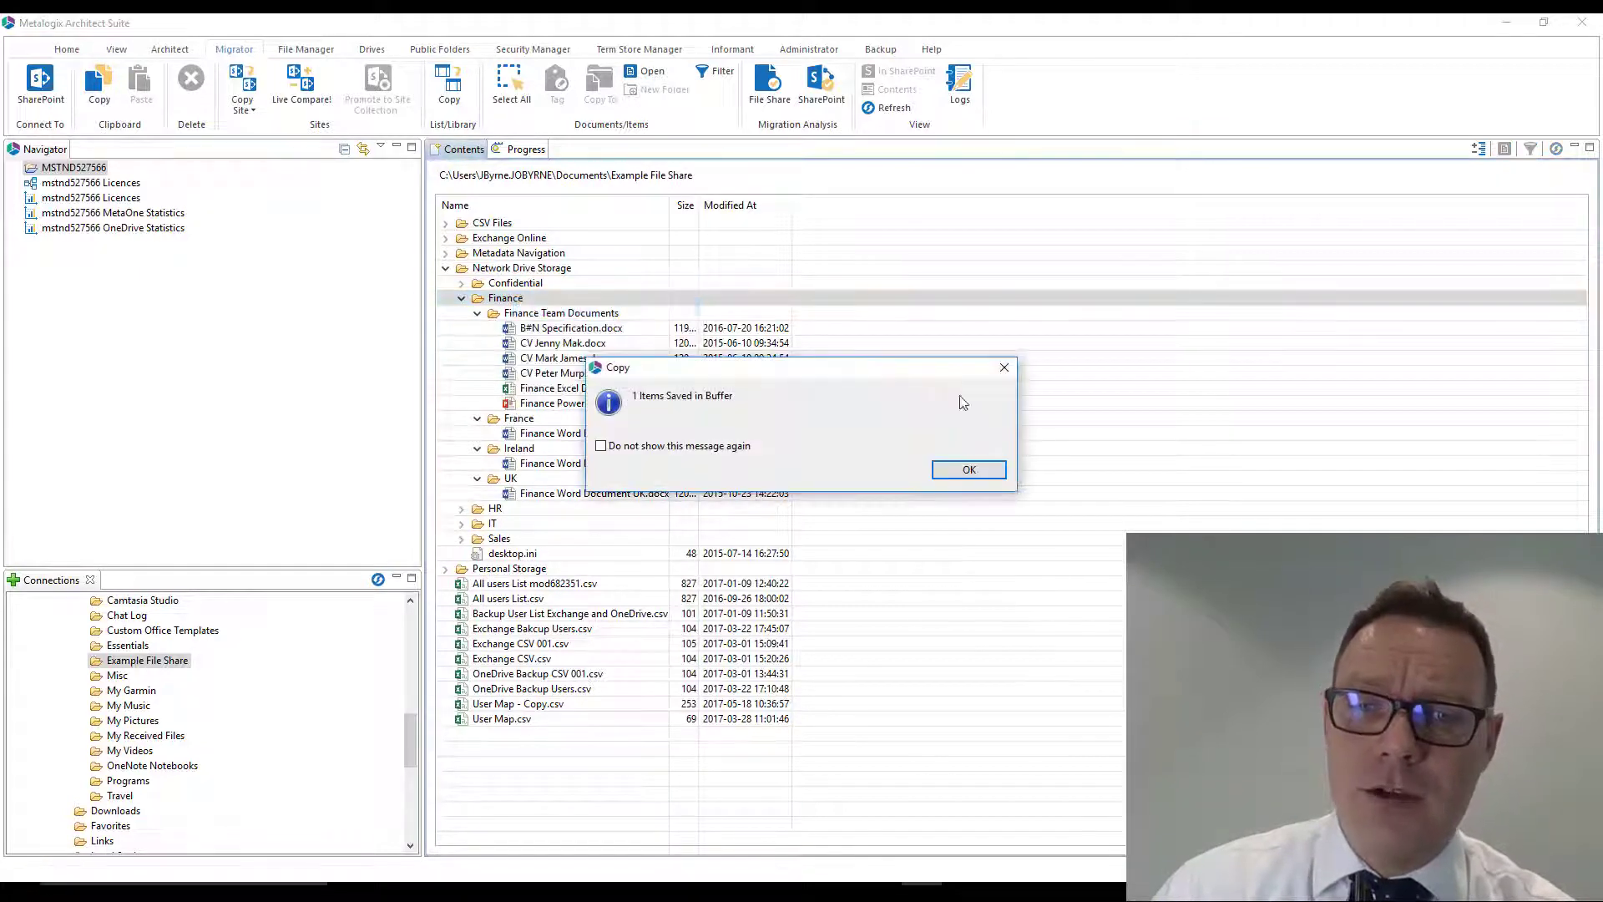
pyautogui.click(966, 469)
# - Expand the SharePoint tenant's Office 365 Sites through MetaOne and Departments down to the lists of the Finance subsite
pyautogui.click(14, 168)
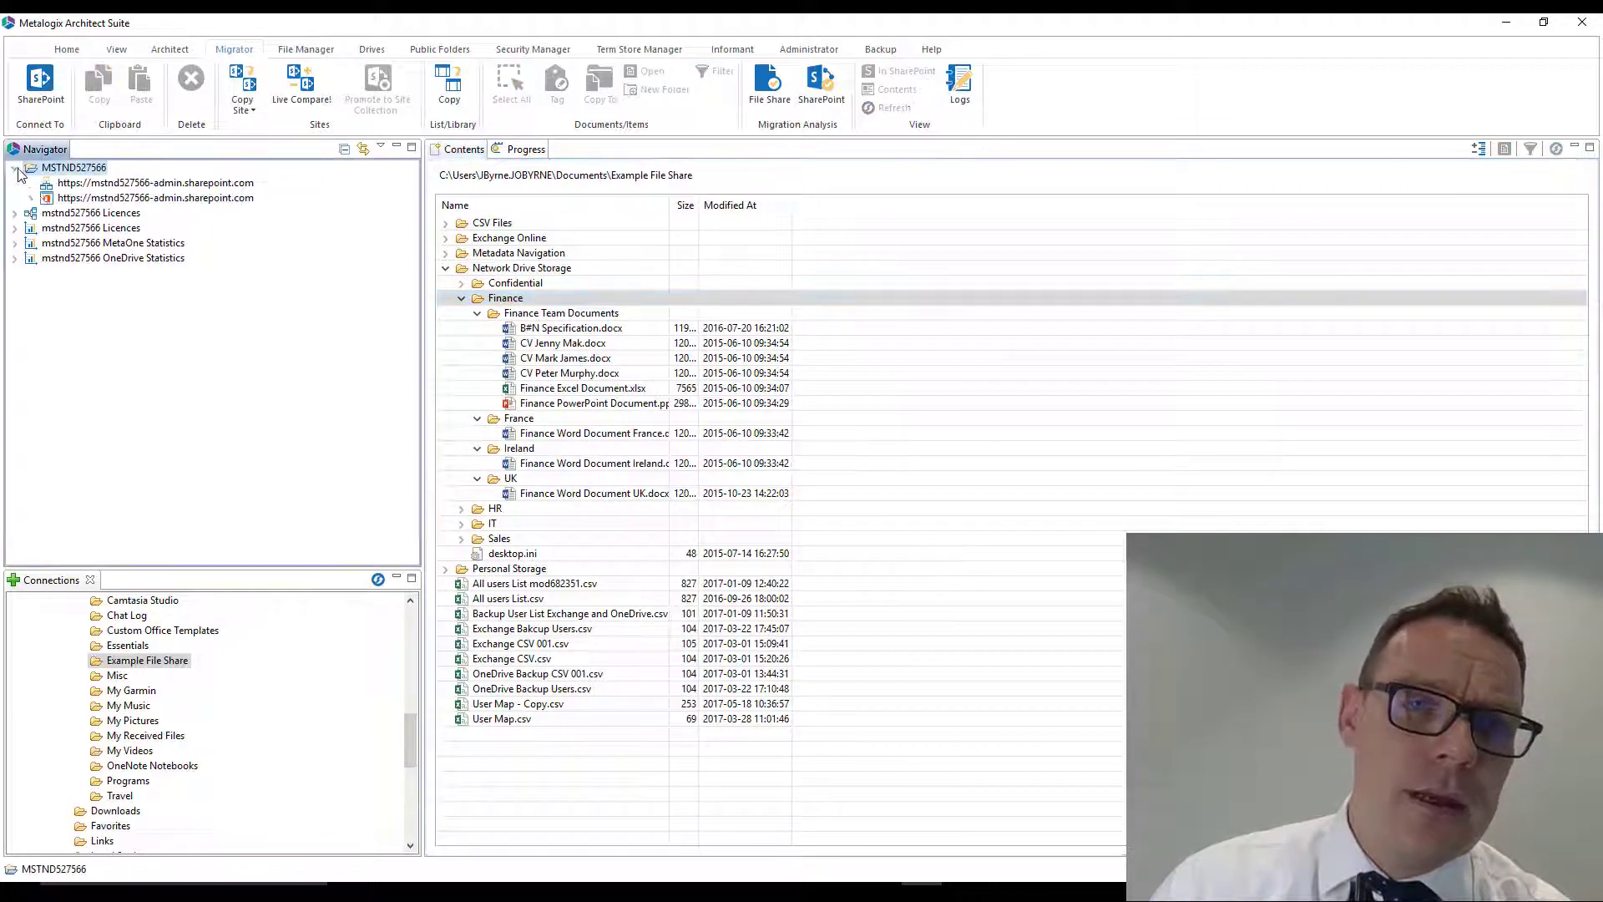
pyautogui.click(31, 198)
pyautogui.click(48, 228)
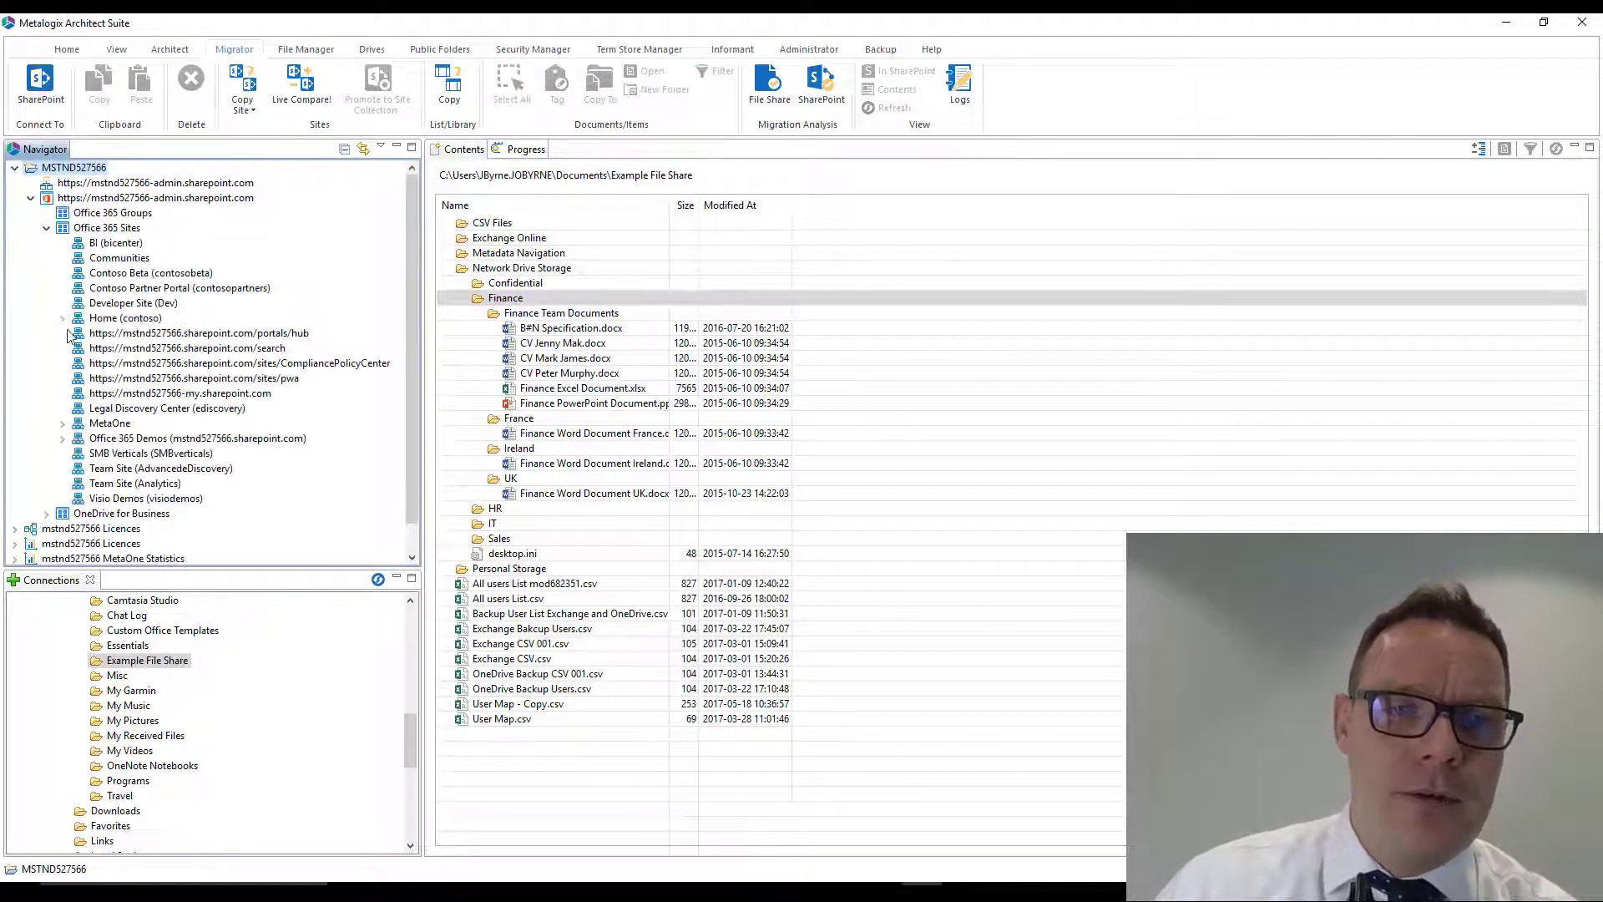
pyautogui.click(66, 431)
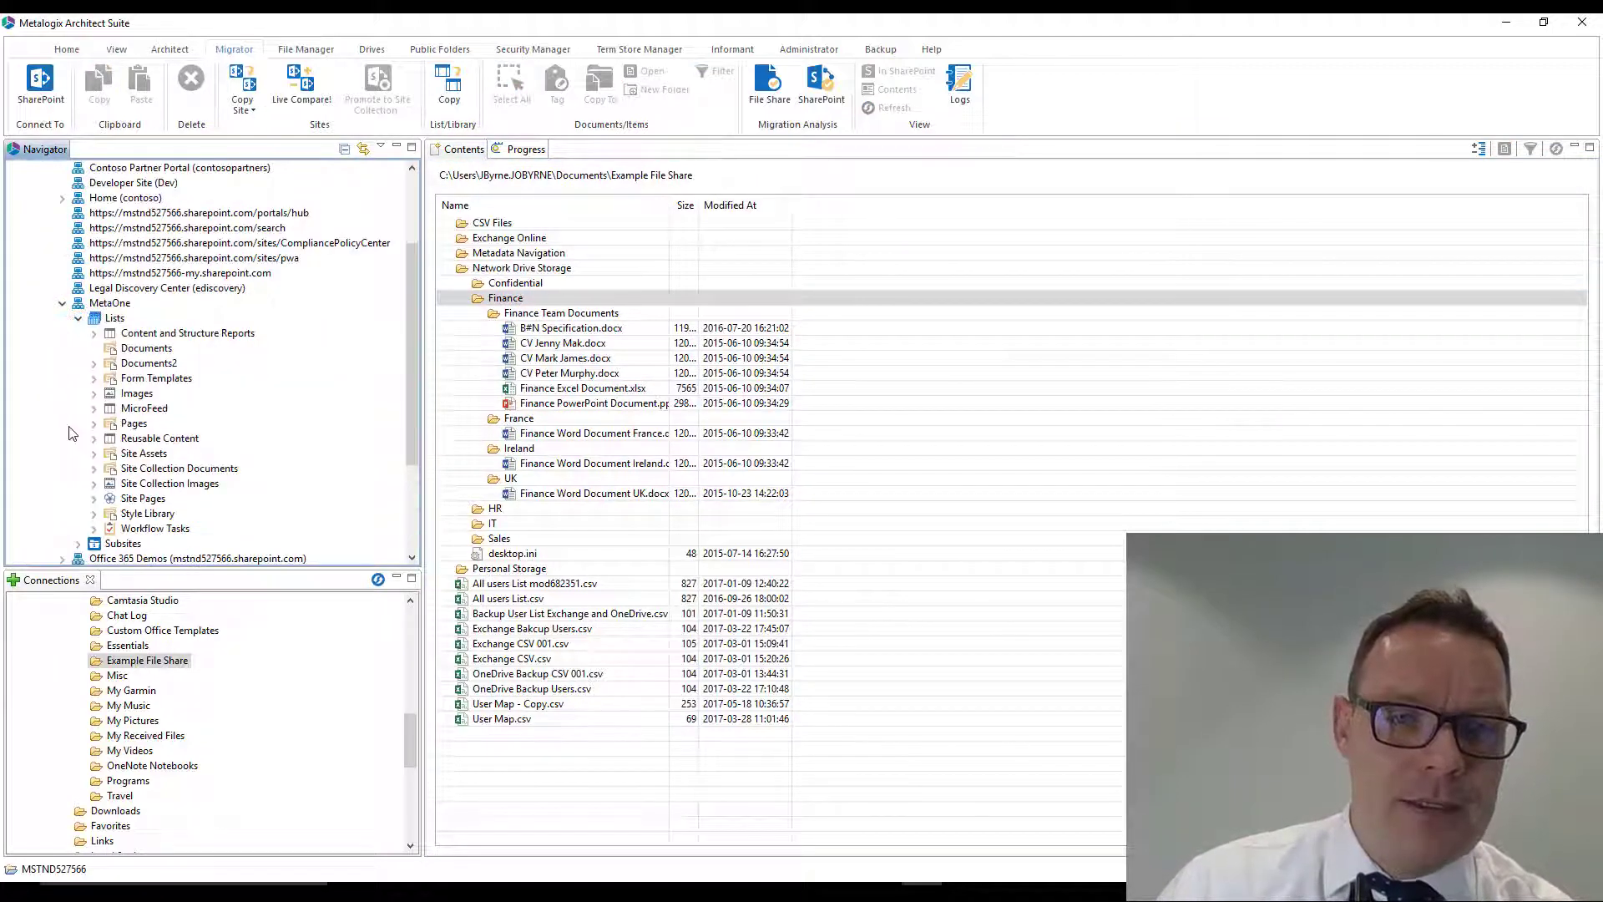
pyautogui.scroll(-1, 88, 497)
pyautogui.click(81, 499)
pyautogui.scroll(-2, 84, 501)
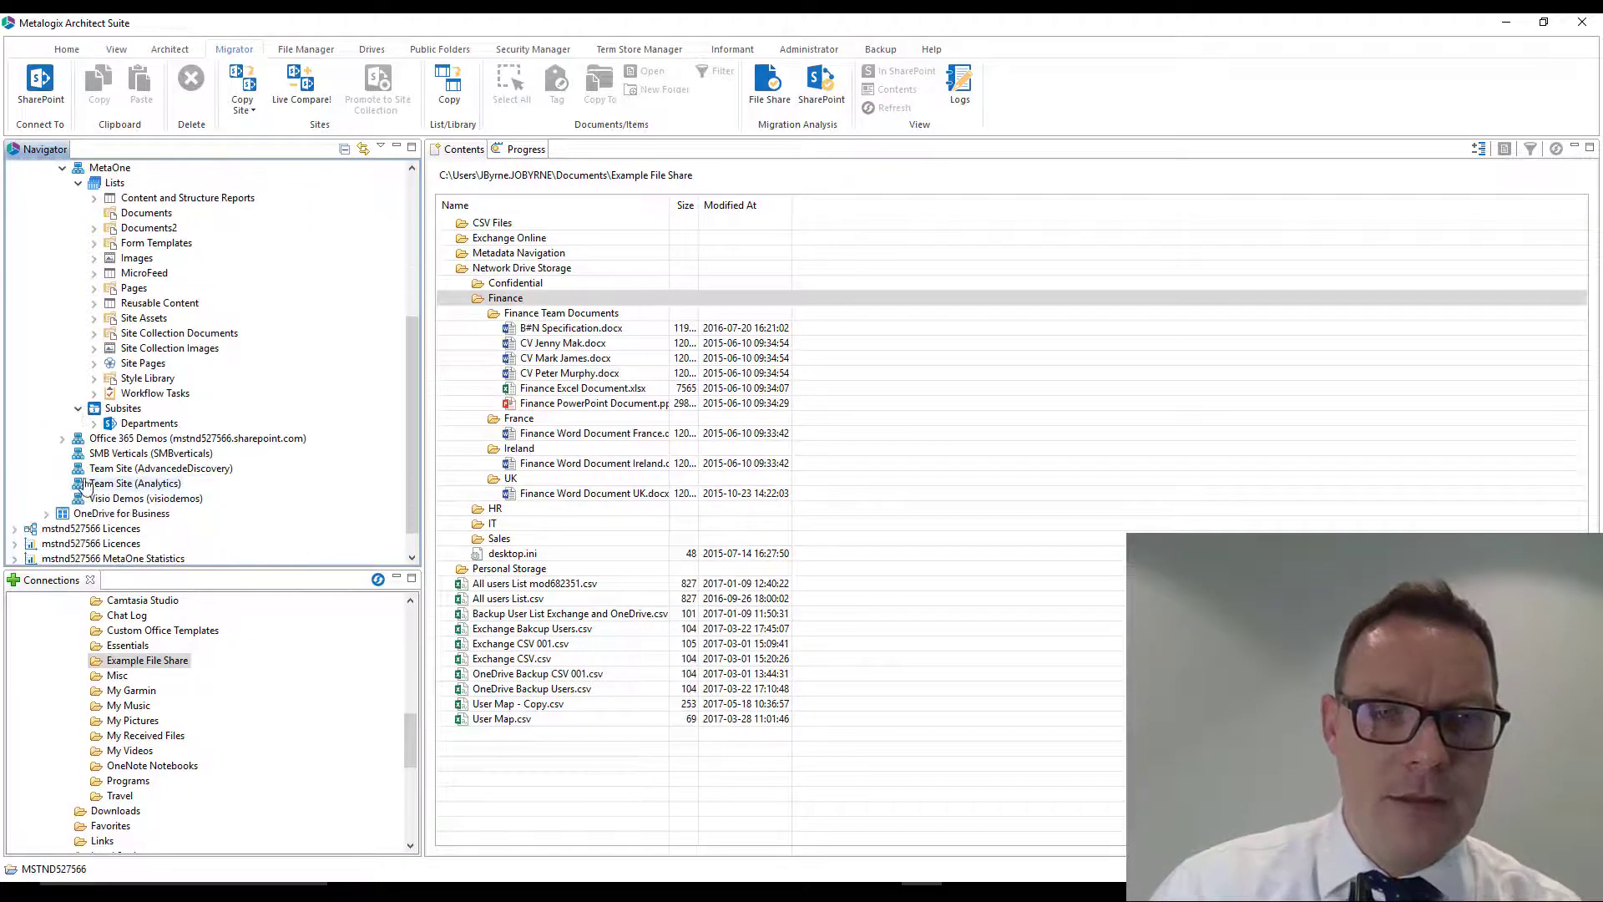
pyautogui.click(94, 424)
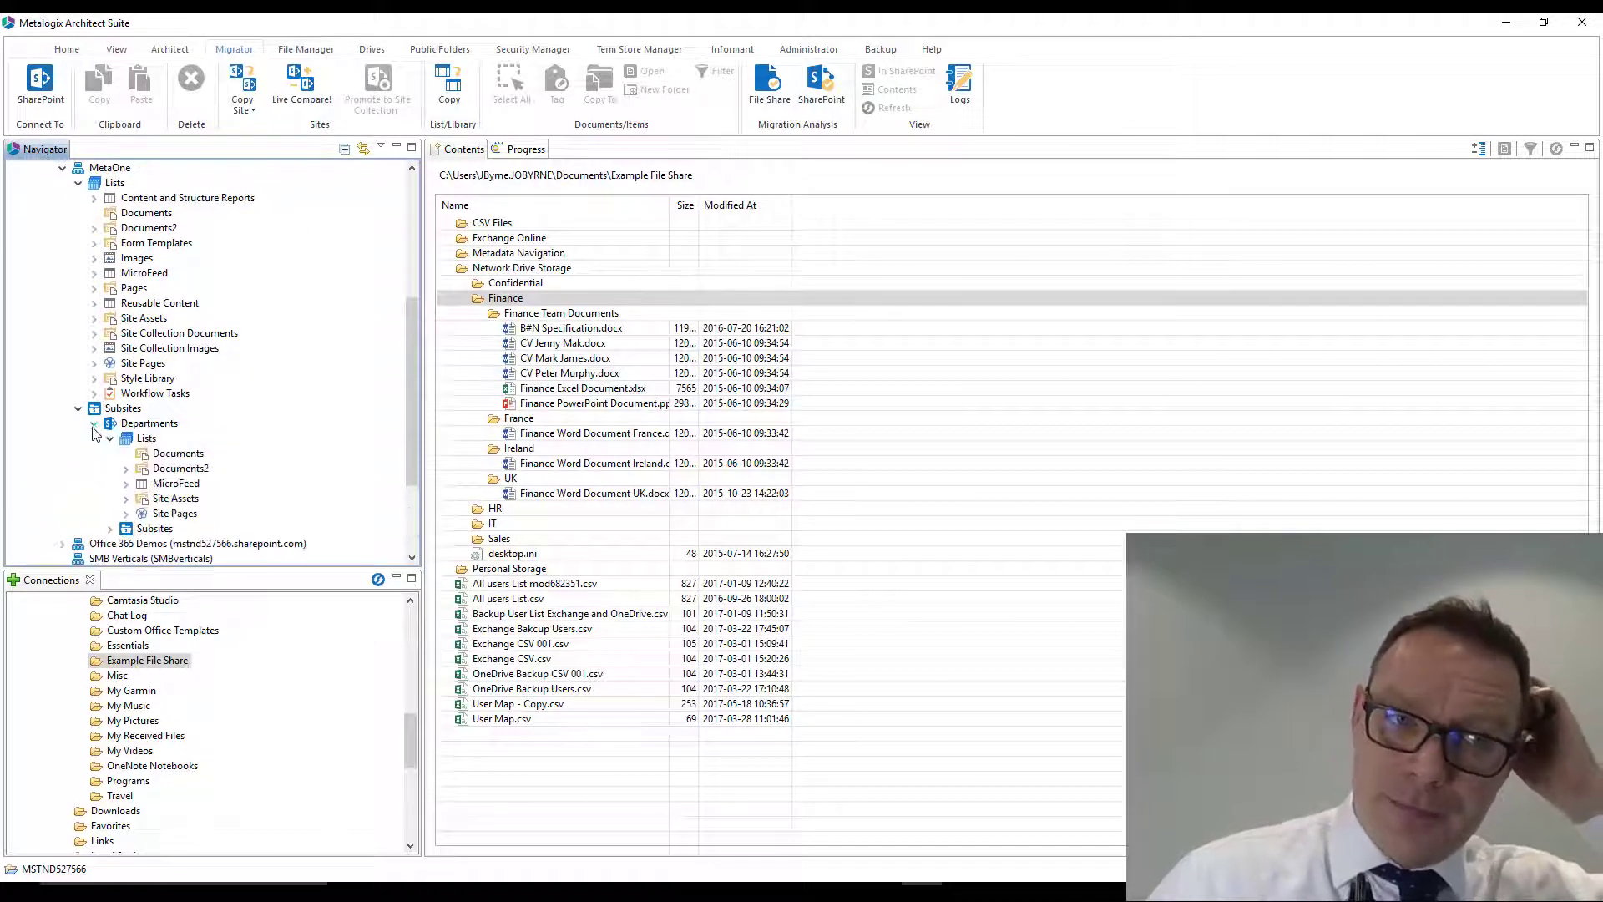
pyautogui.click(110, 528)
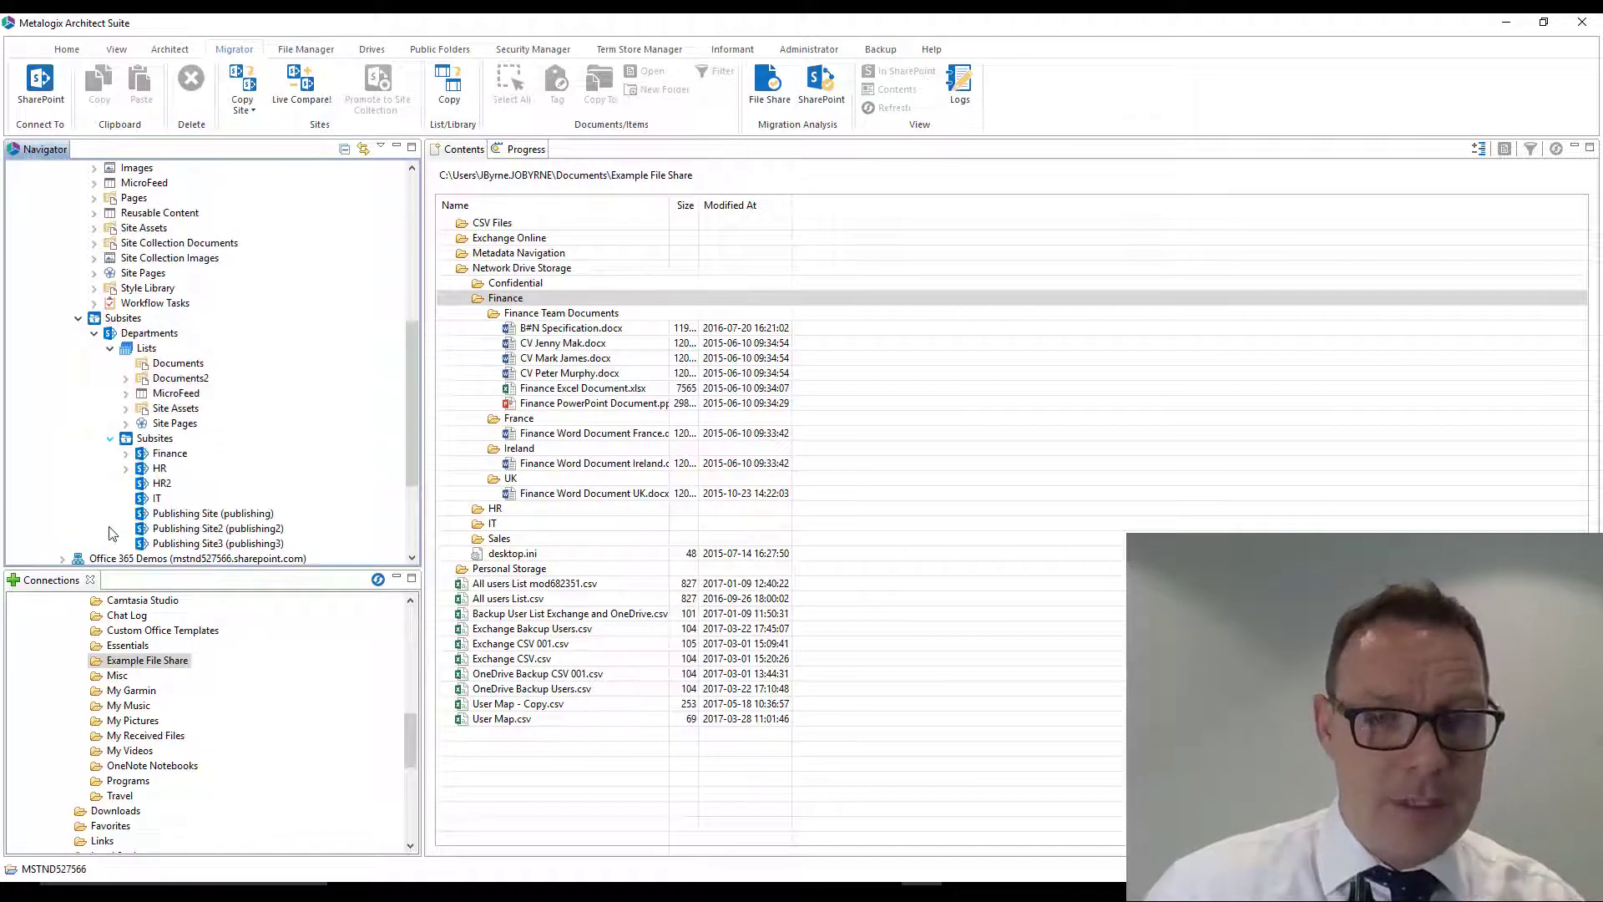
pyautogui.click(126, 453)
pyautogui.click(143, 469)
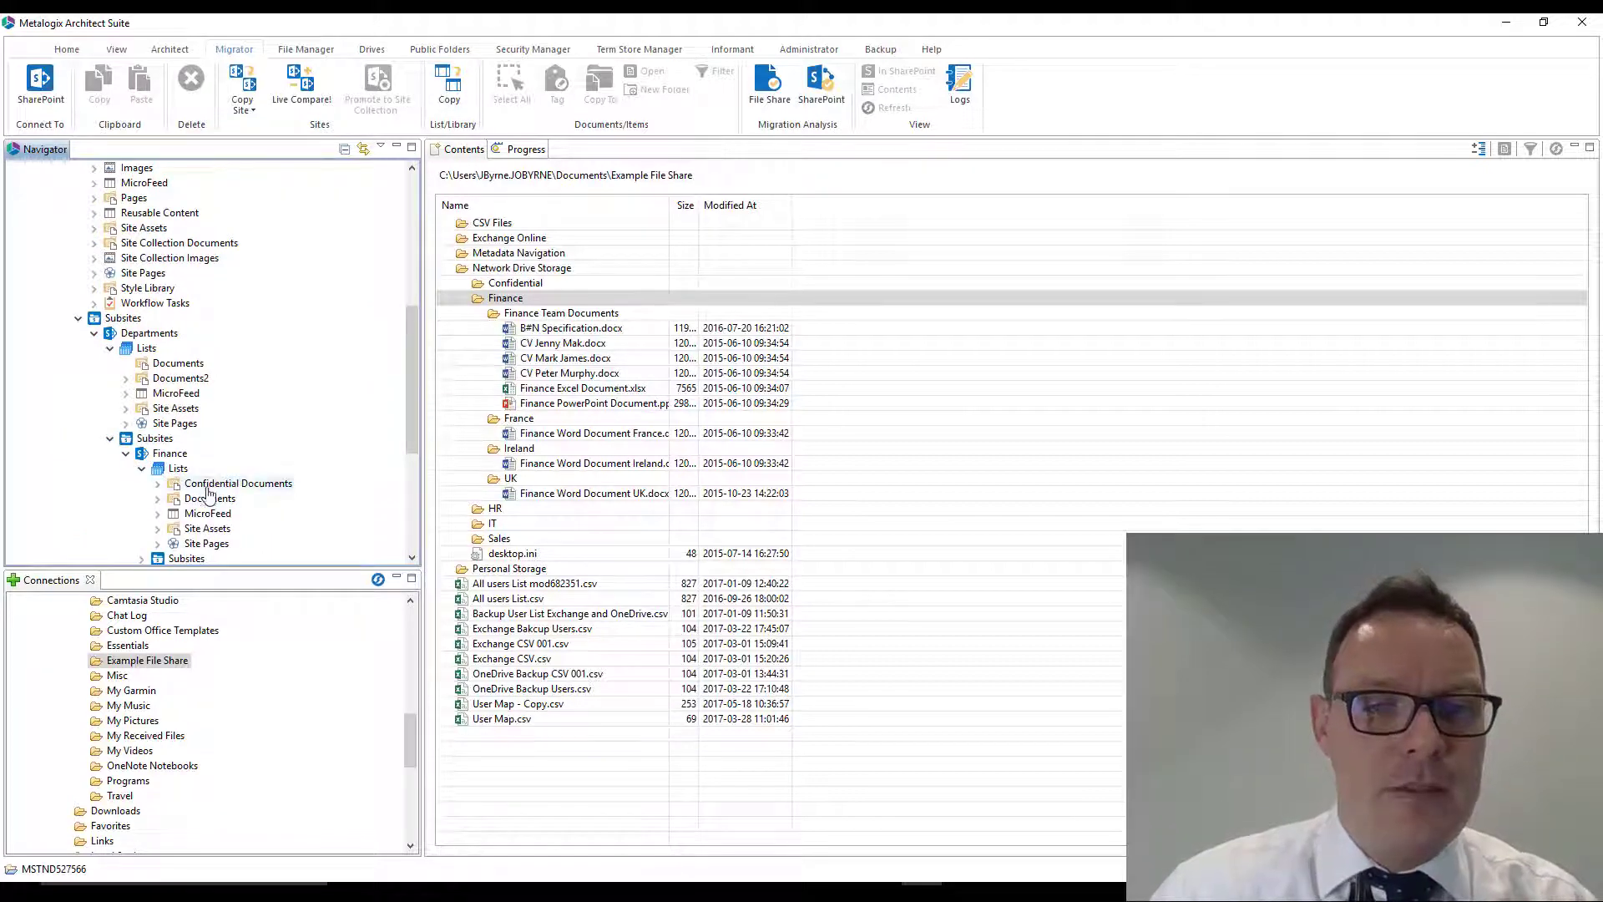
# - Paste the copied folder into the Finance subsite's Documents library and accept the preset target location
pyautogui.click(209, 500)
pyautogui.rightClick(209, 501)
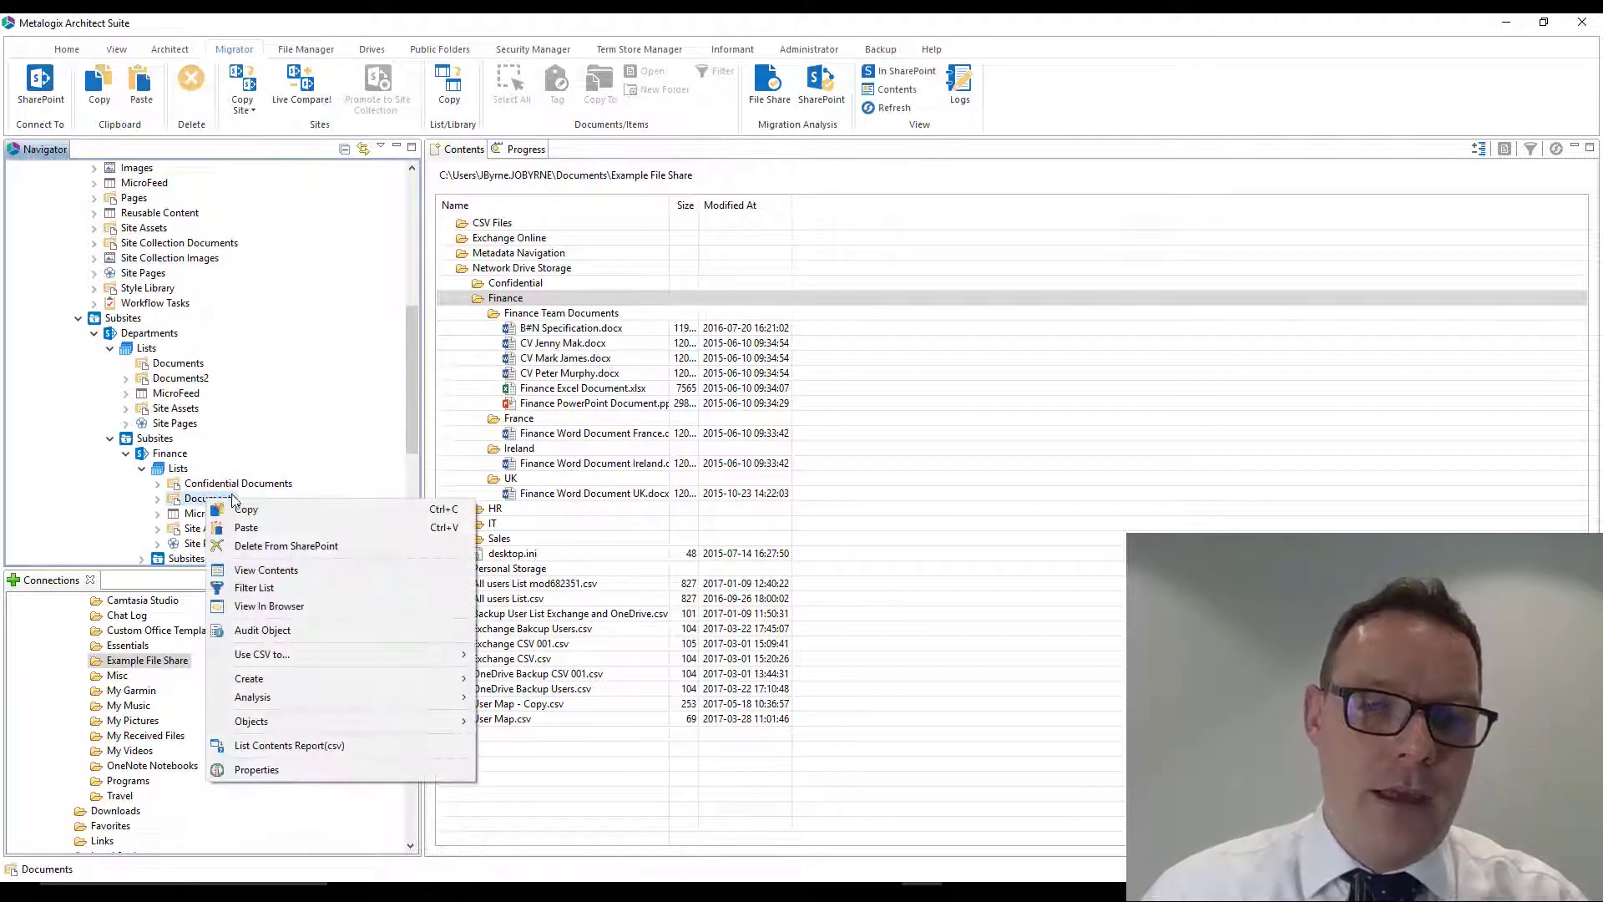
pyautogui.click(271, 531)
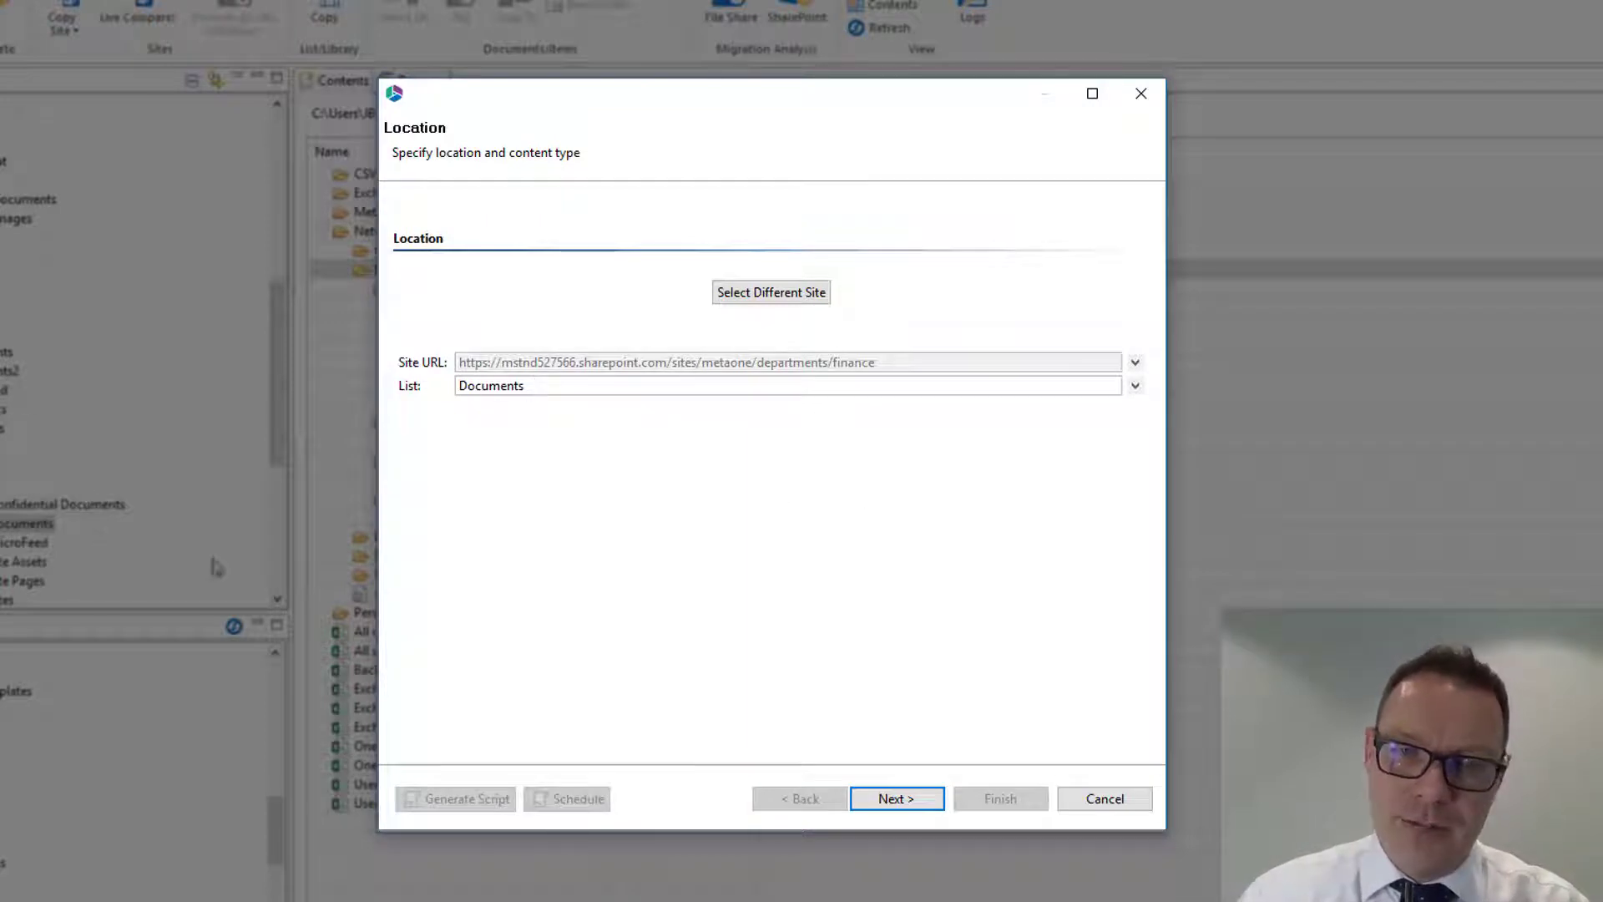
pyautogui.click(896, 798)
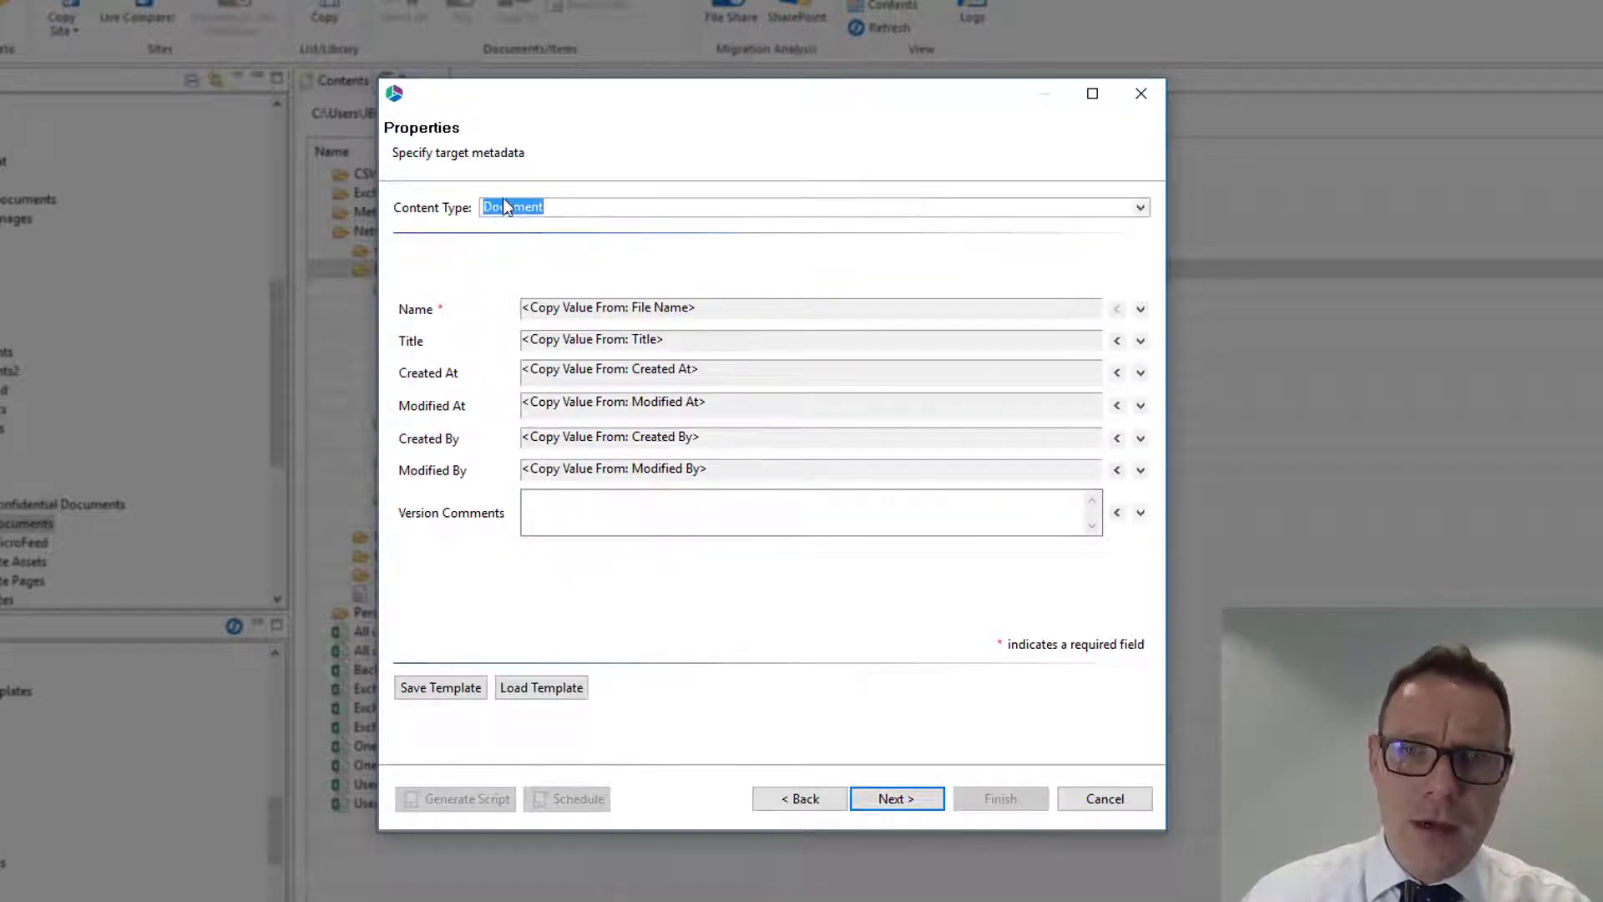
# - Set the content type of the target metadata to MetaOne Document and review its property fields
pyautogui.click(1141, 207)
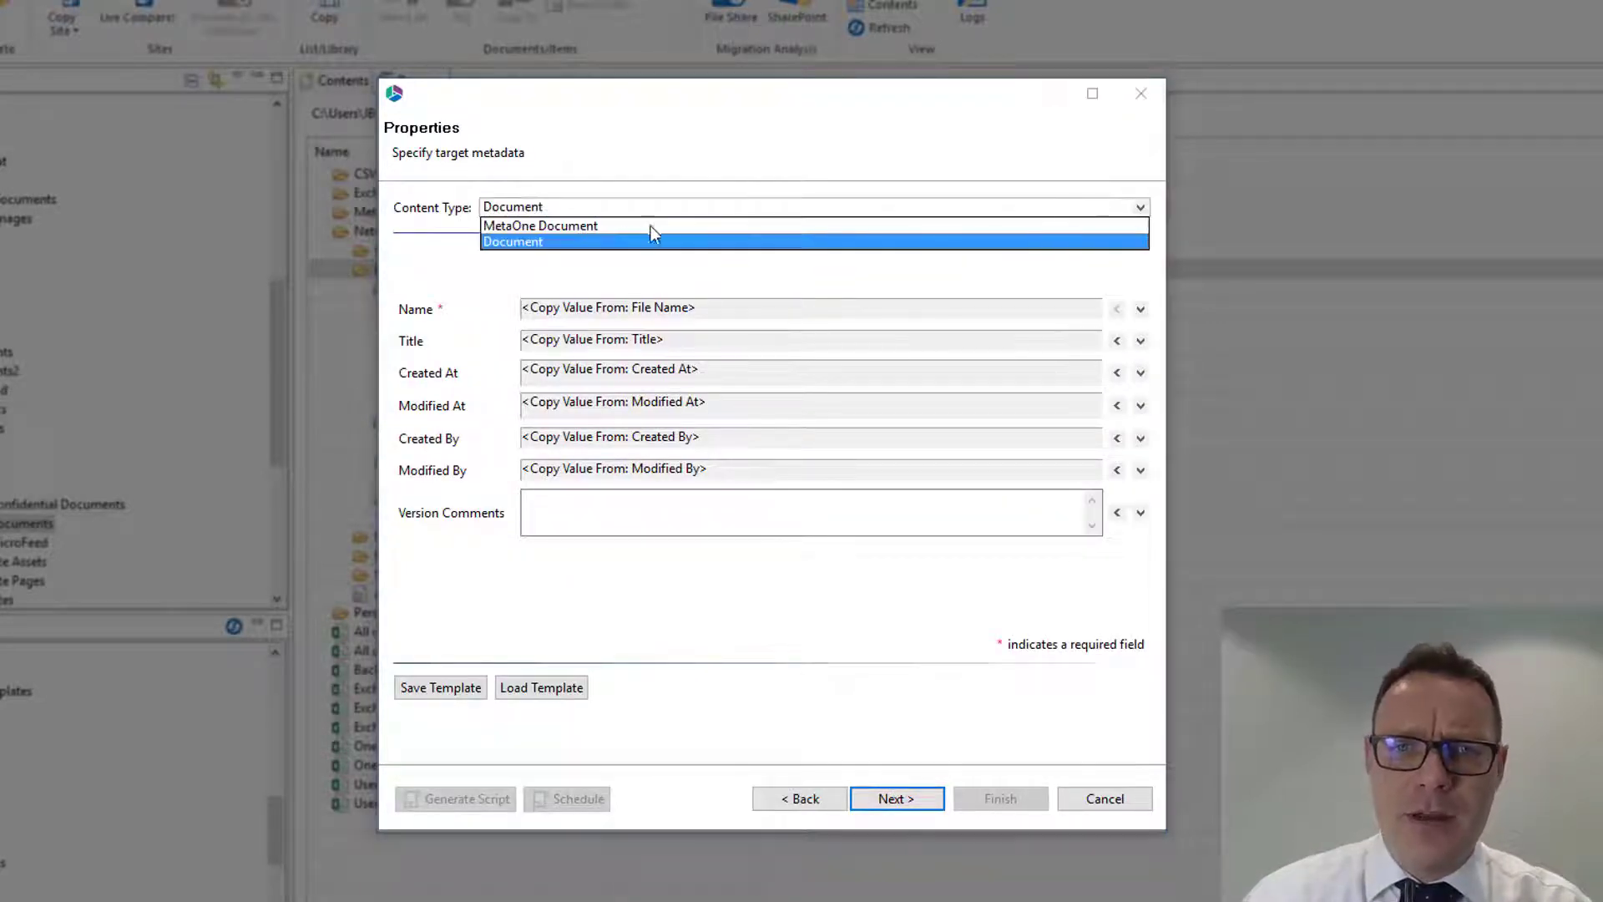
pyautogui.click(531, 225)
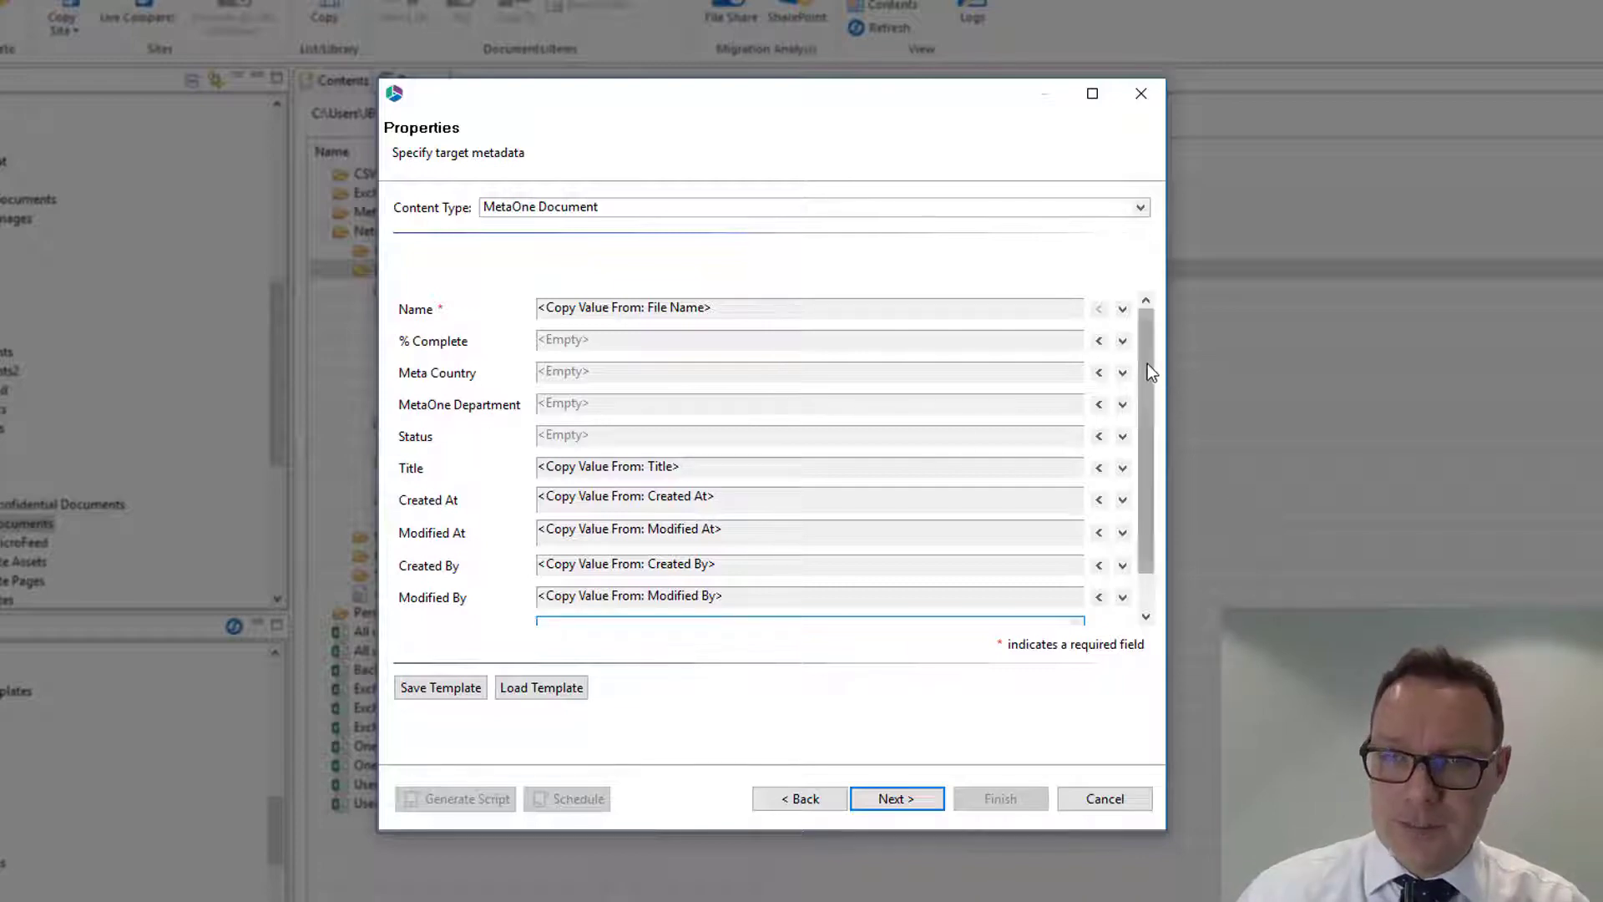
pyautogui.moveTo(1147, 363)
pyautogui.mouseDown()
pyautogui.moveTo(1149, 426)
pyautogui.moveTo(1139, 342)
pyautogui.mouseUp()
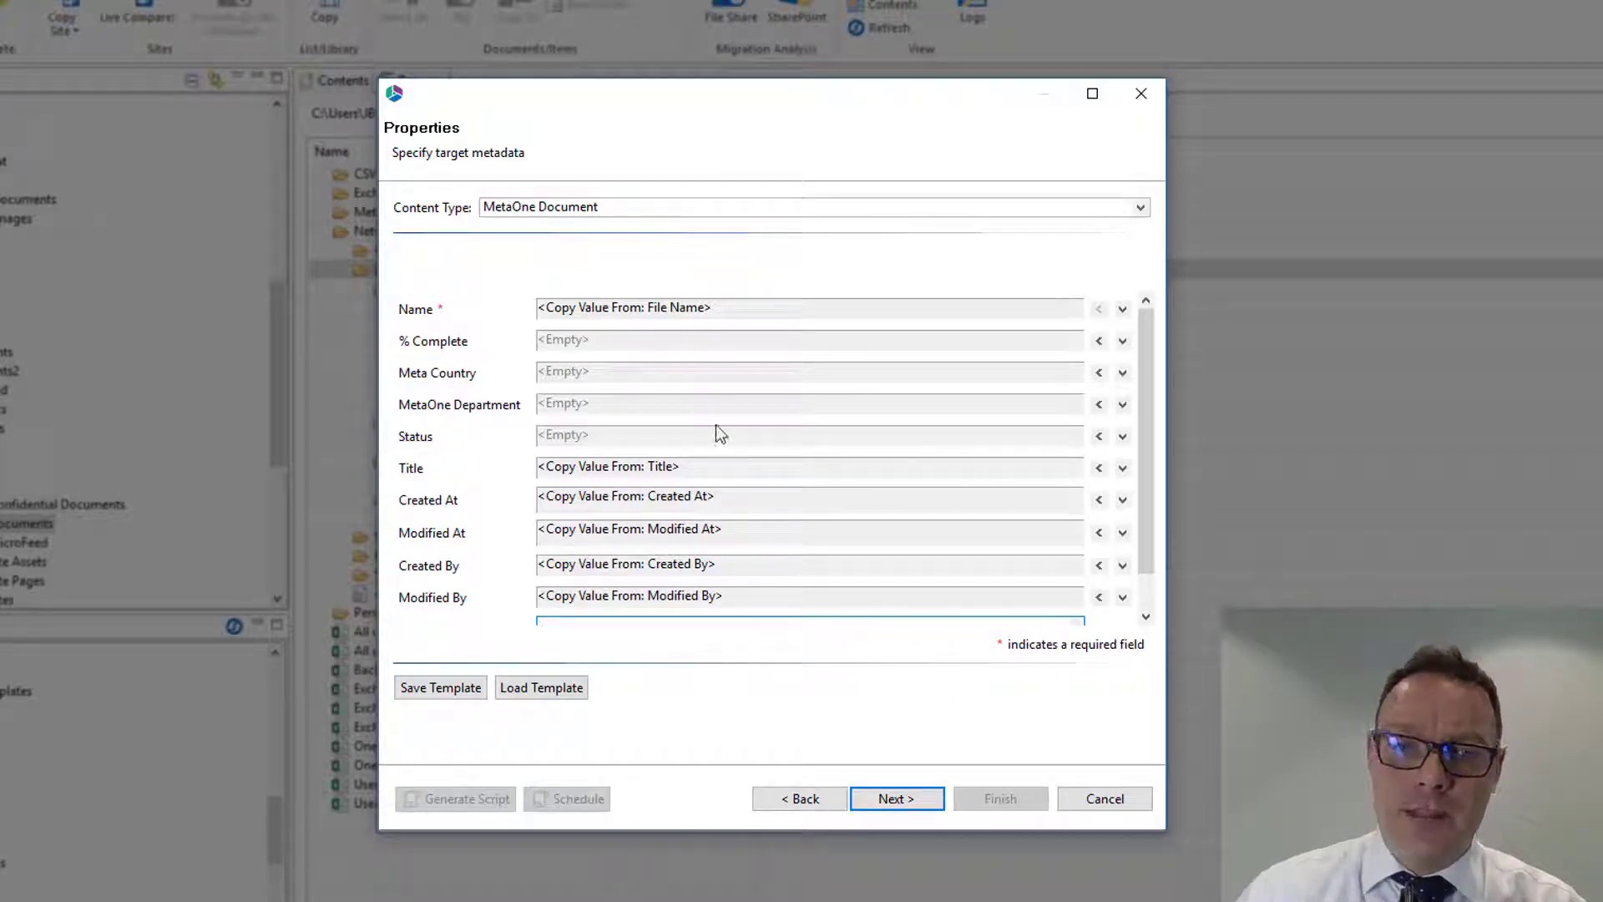
# - Set the MetaOne Department property to Finance and proceed to the summary
pyautogui.click(1096, 408)
pyautogui.click(1072, 406)
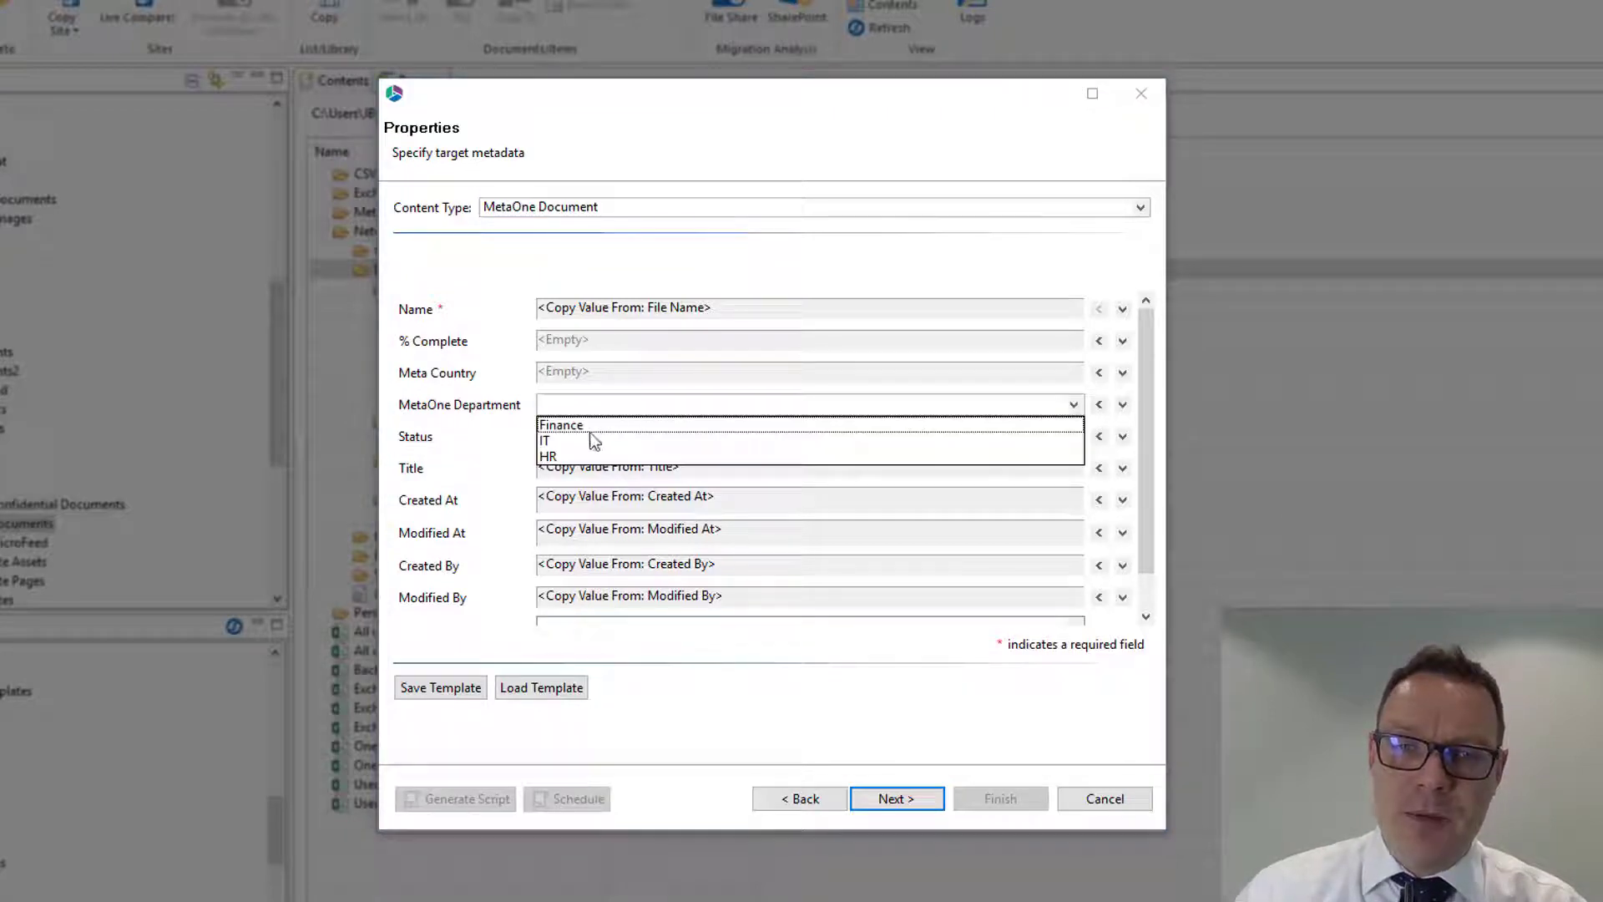
pyautogui.click(565, 426)
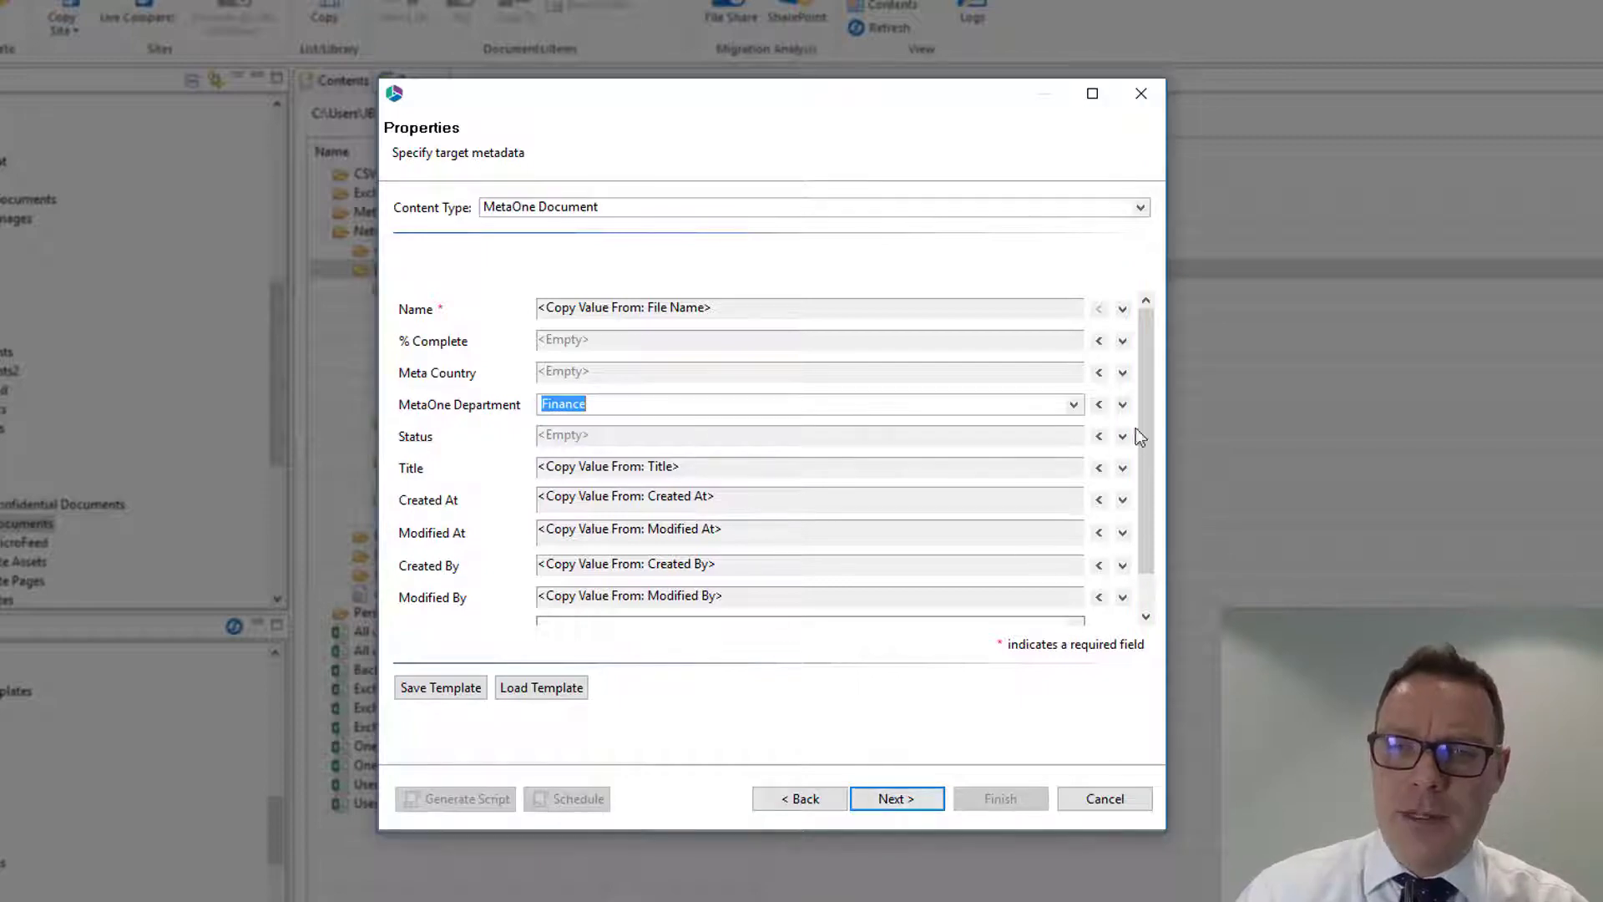
pyautogui.moveTo(1144, 429); pyautogui.dragTo(1142, 367)
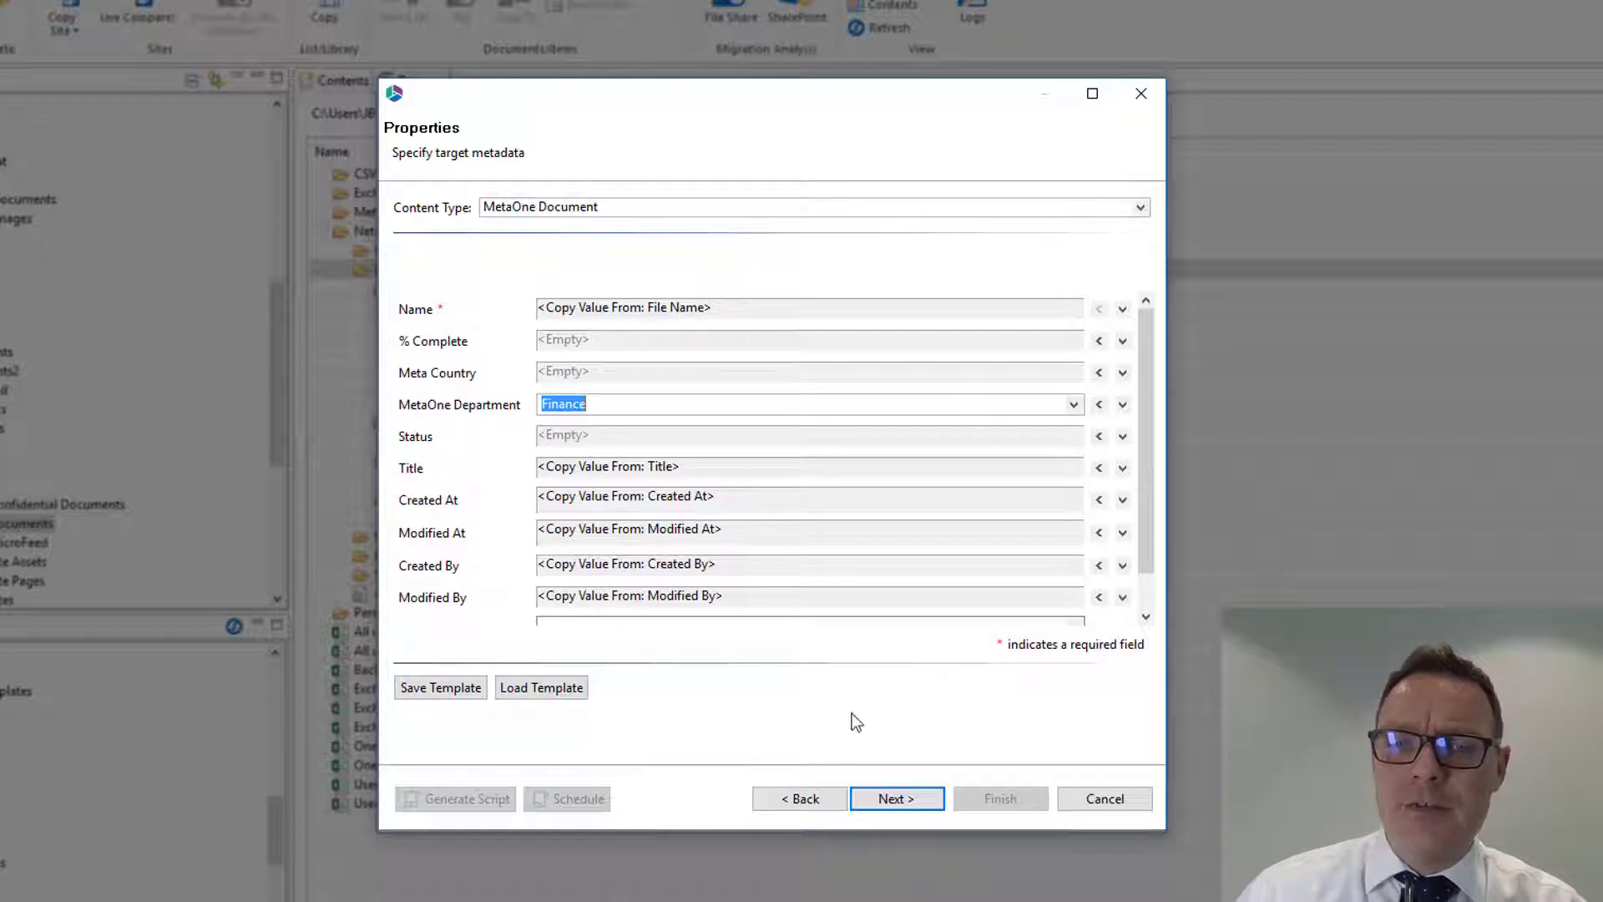
pyautogui.click(892, 800)
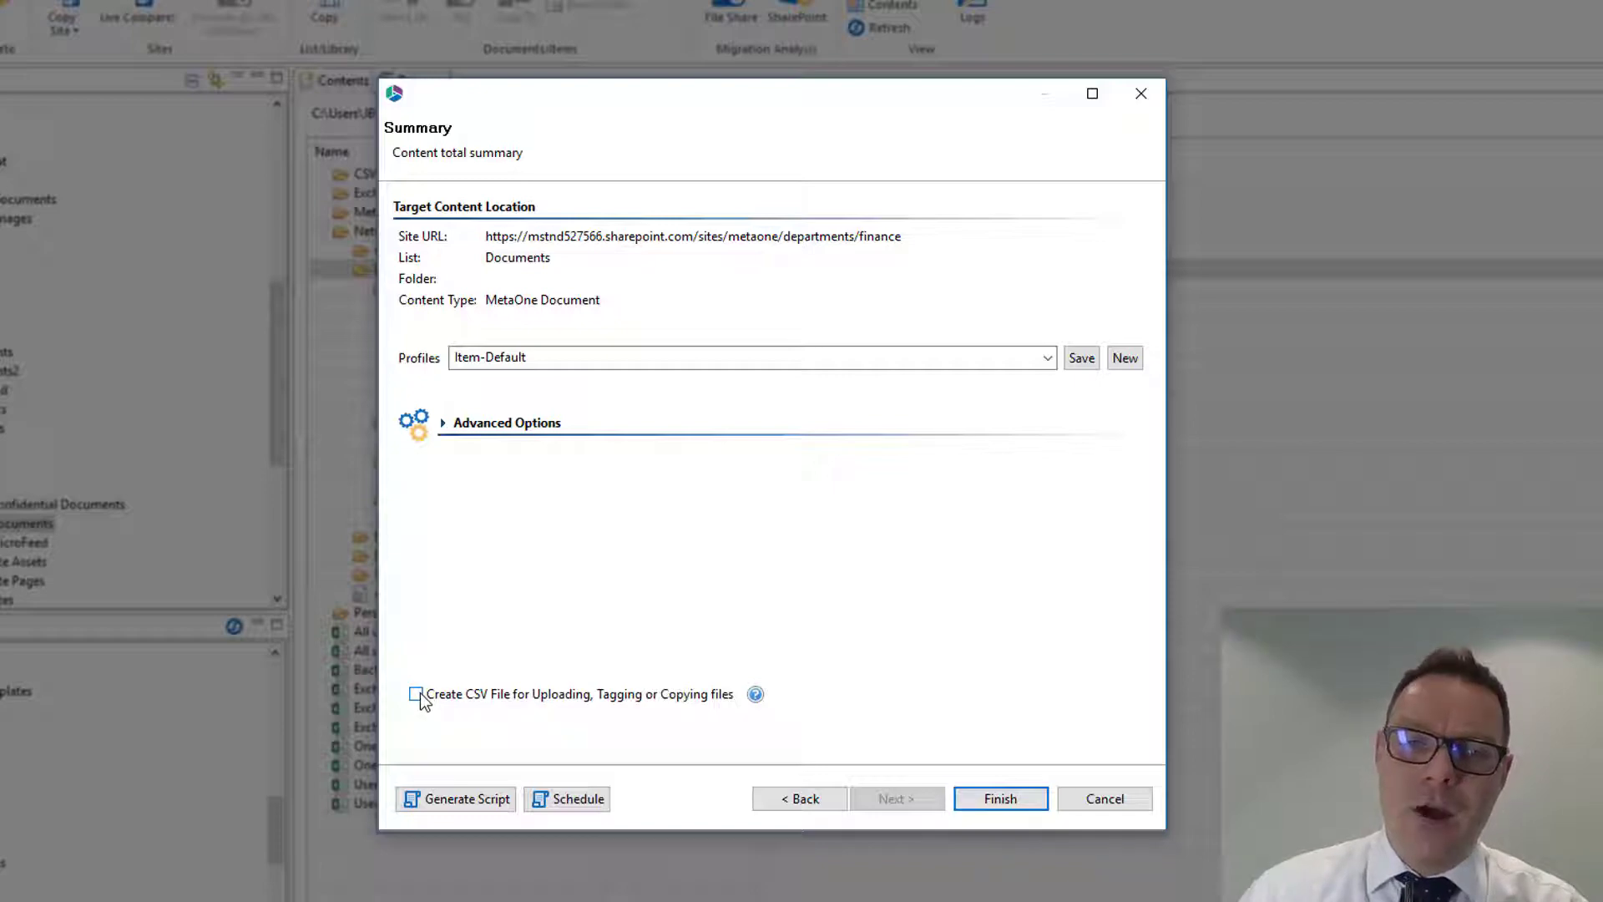
# - Finish the wizard with CSV file creation enabled, creating the file on the Desktop as "Fileshare migration CSV" with the UTF-8 charset
pyautogui.click(419, 696)
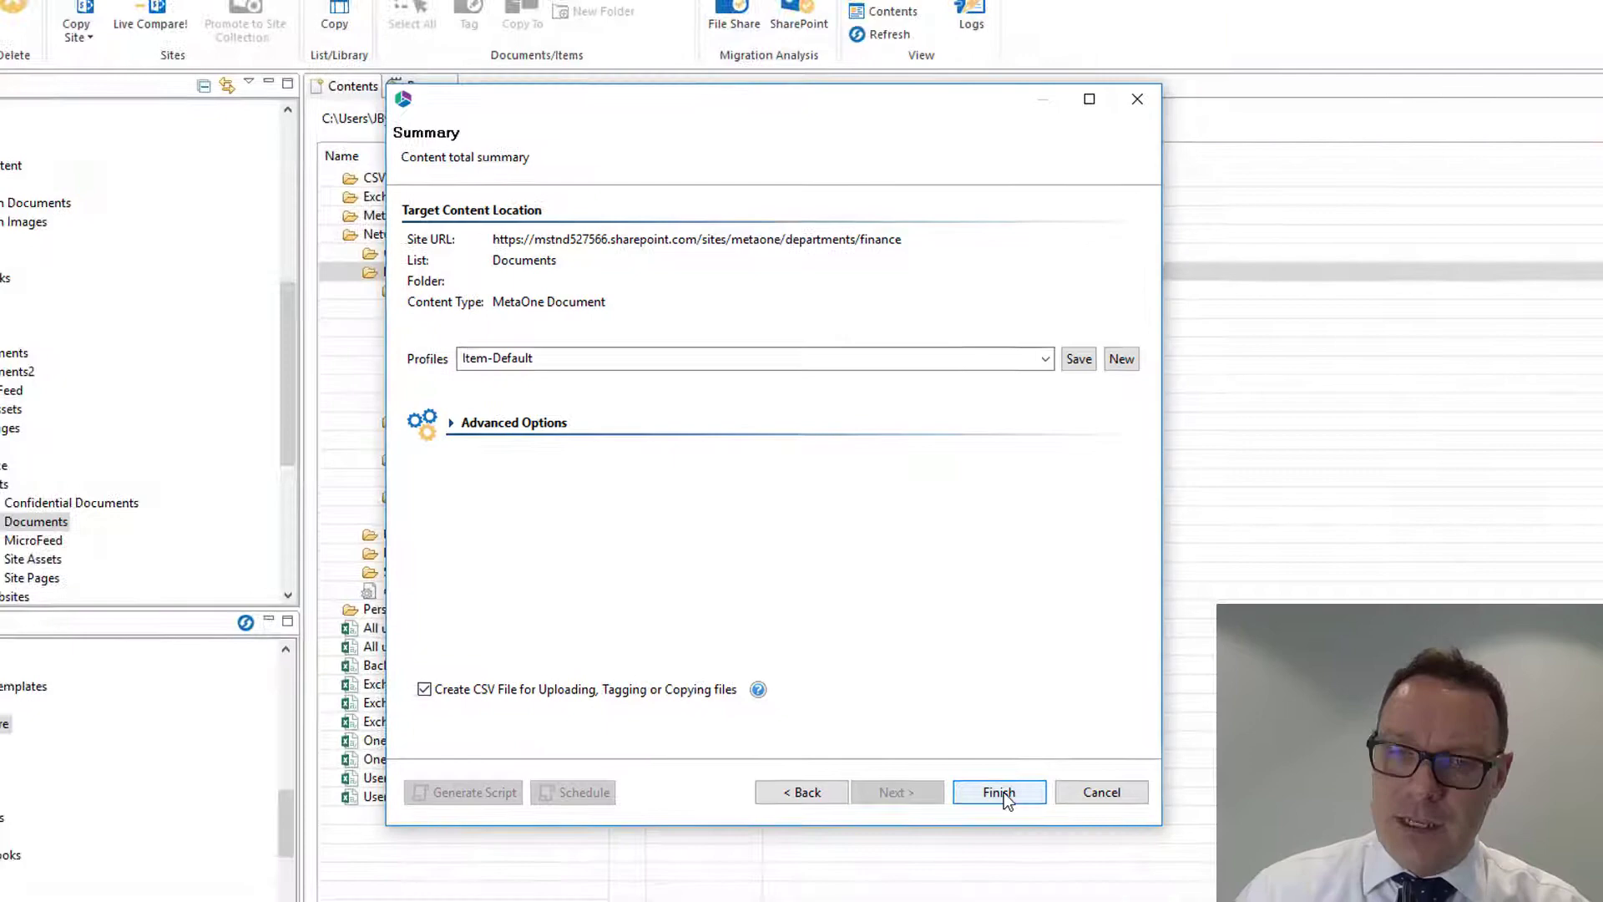
pyautogui.click(1004, 793)
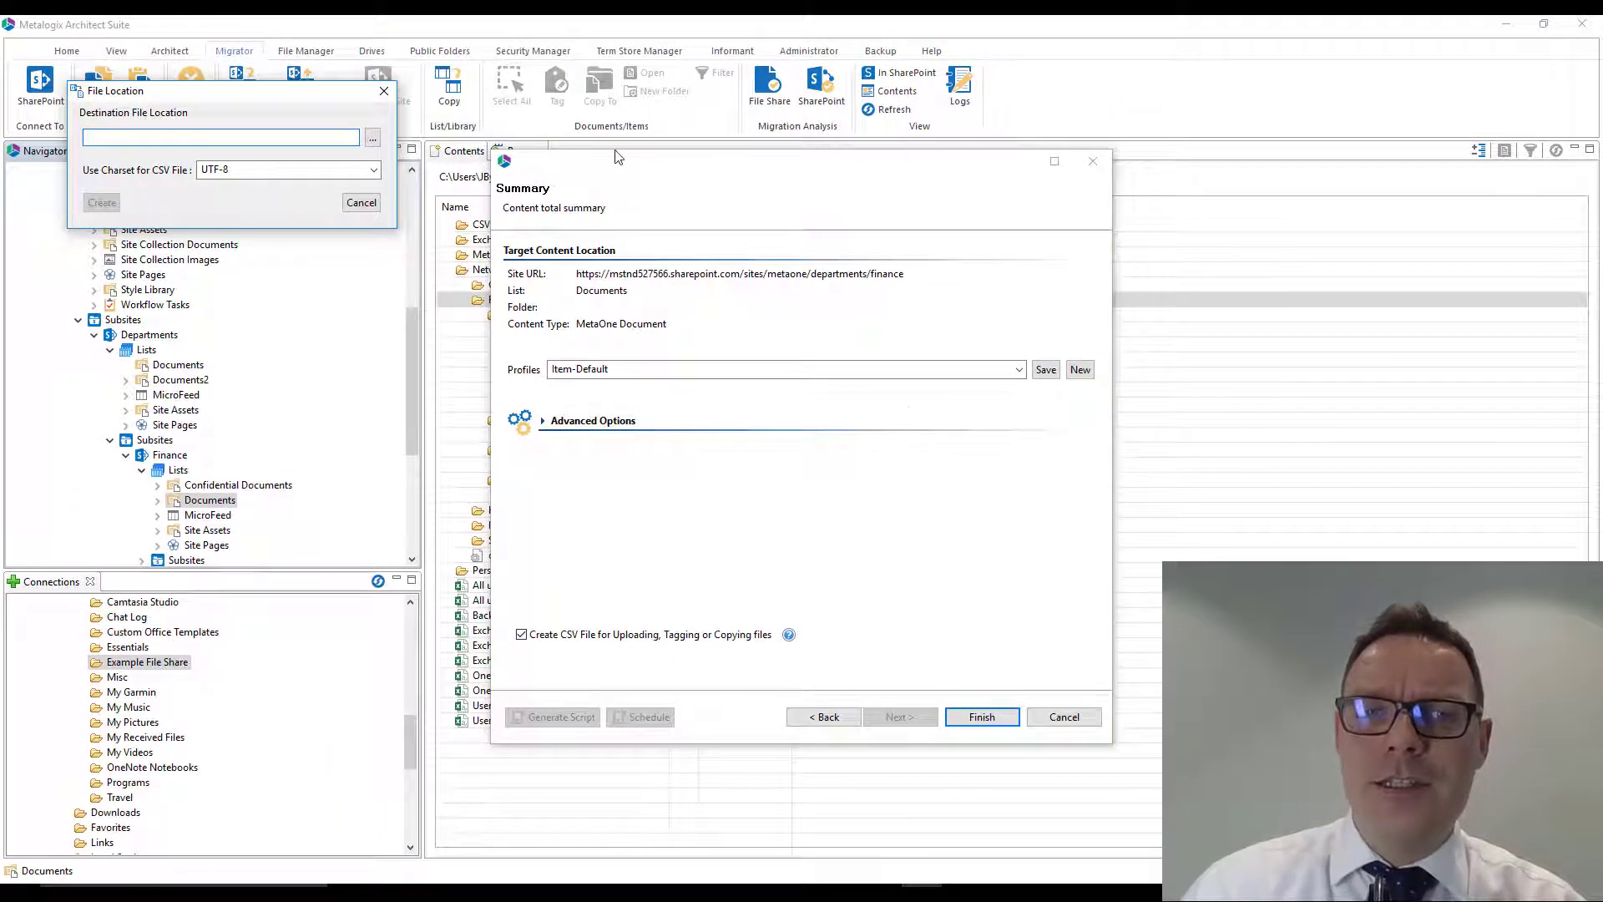
pyautogui.click(373, 142)
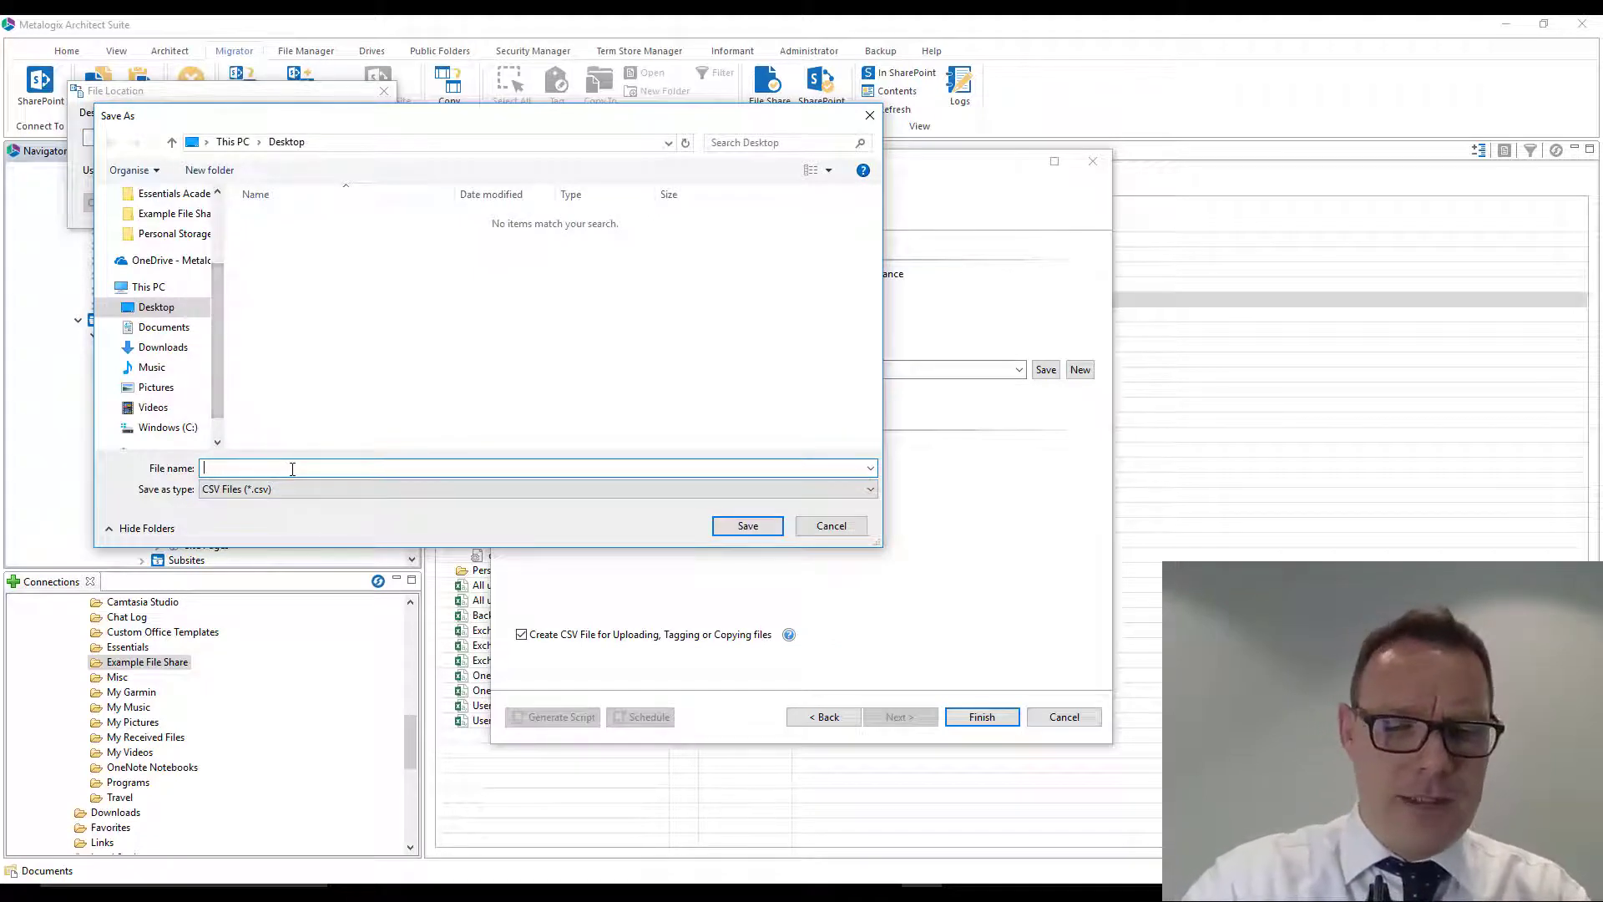
pyautogui.write('File')
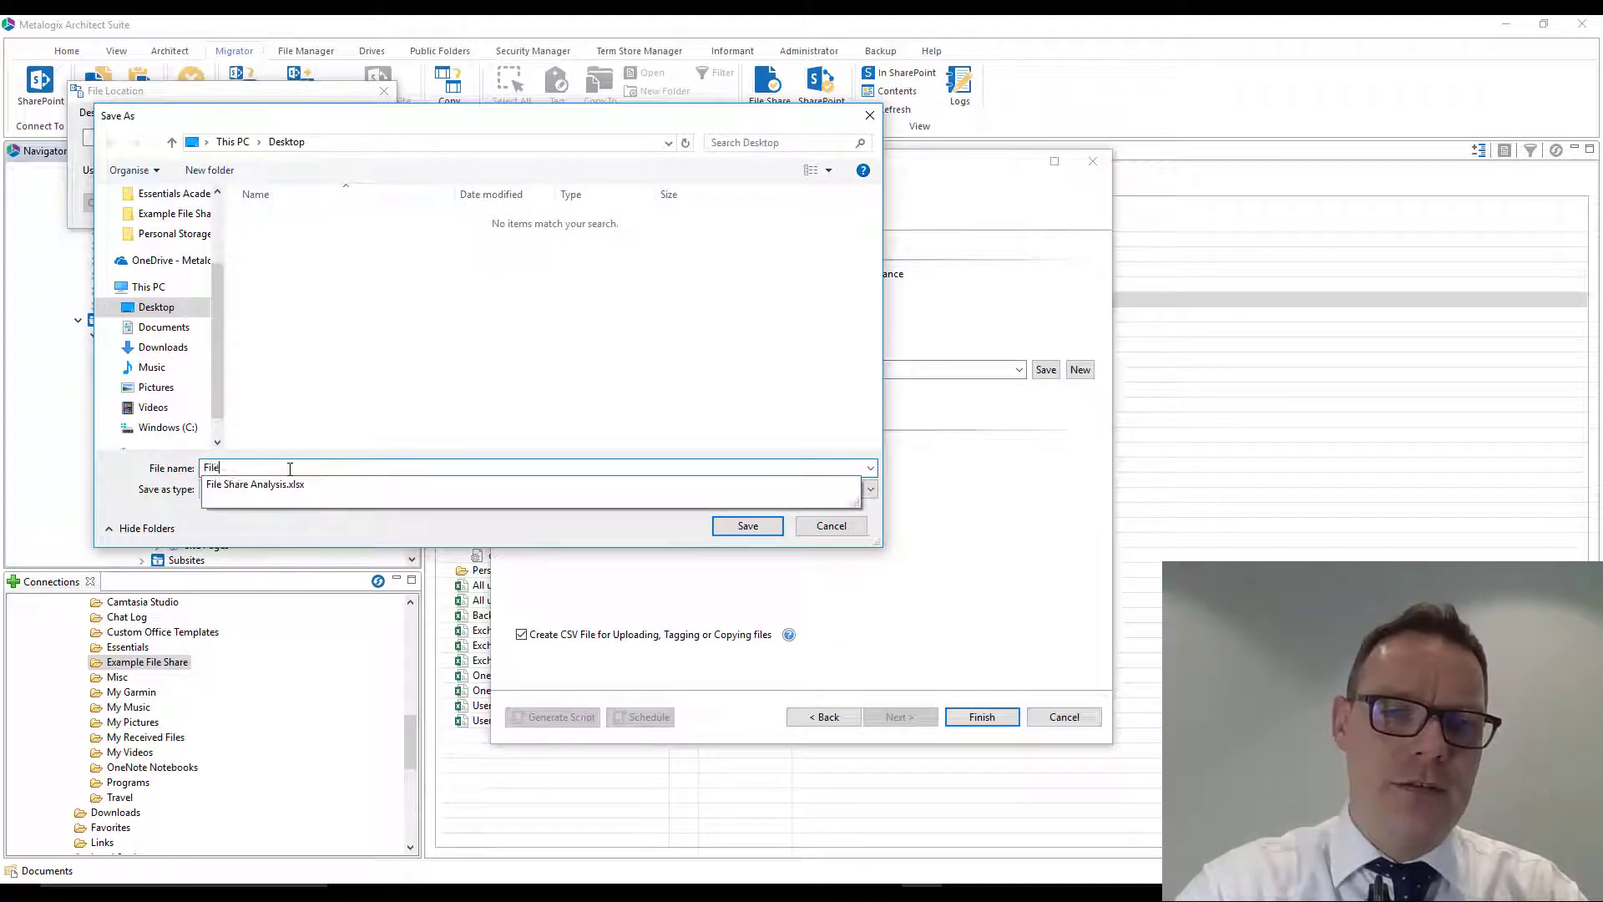
pyautogui.write('share migra')
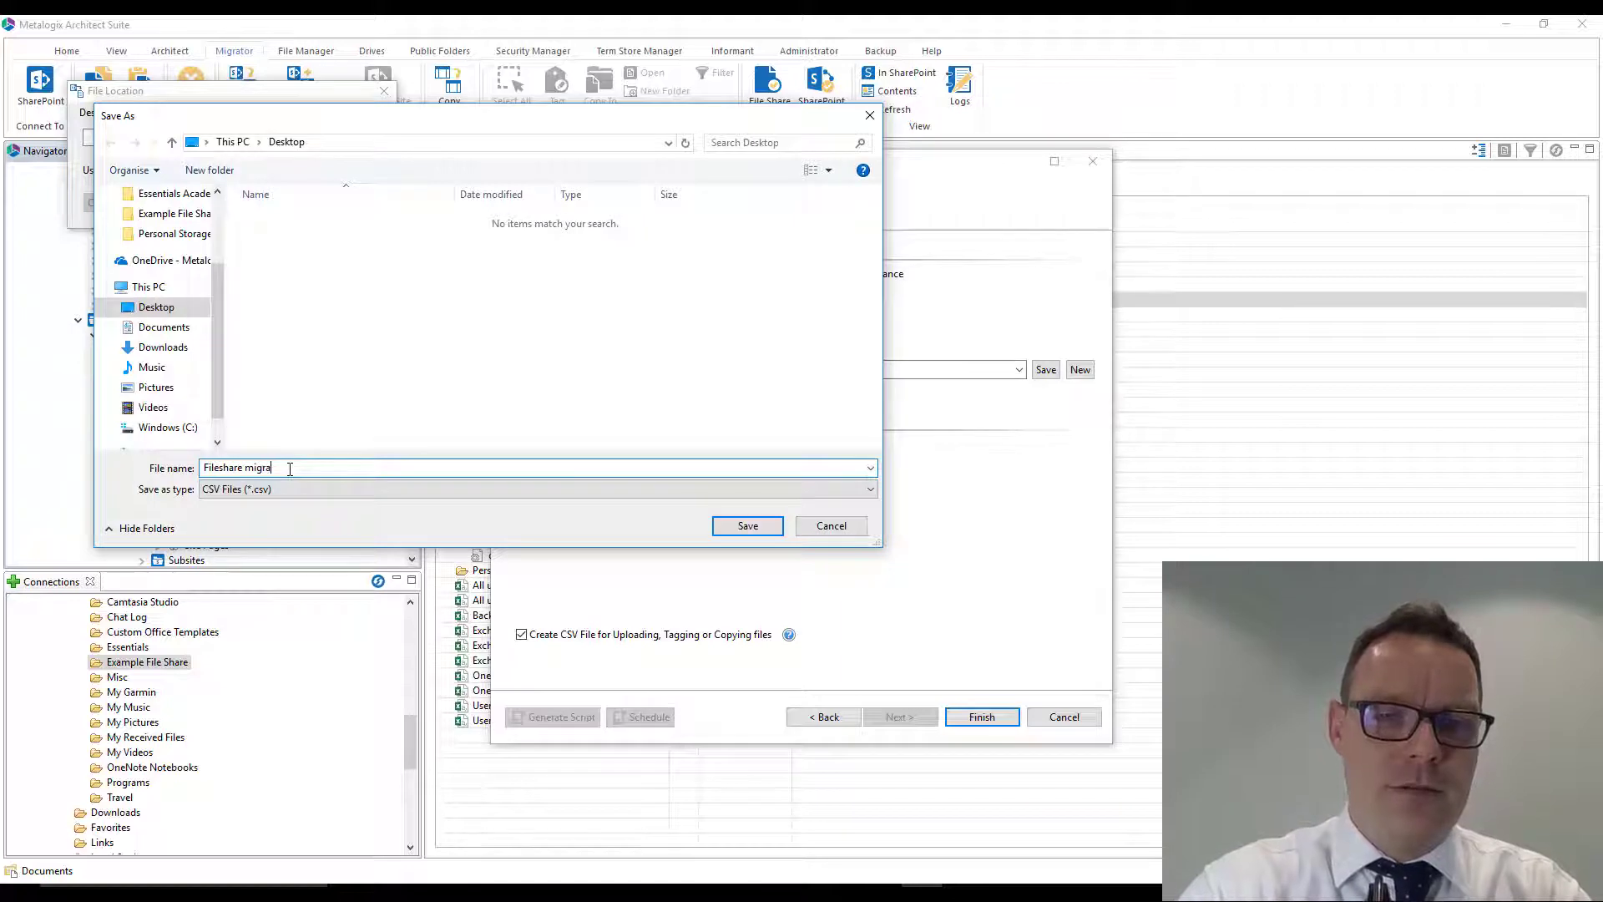
pyautogui.write('tion CSV')
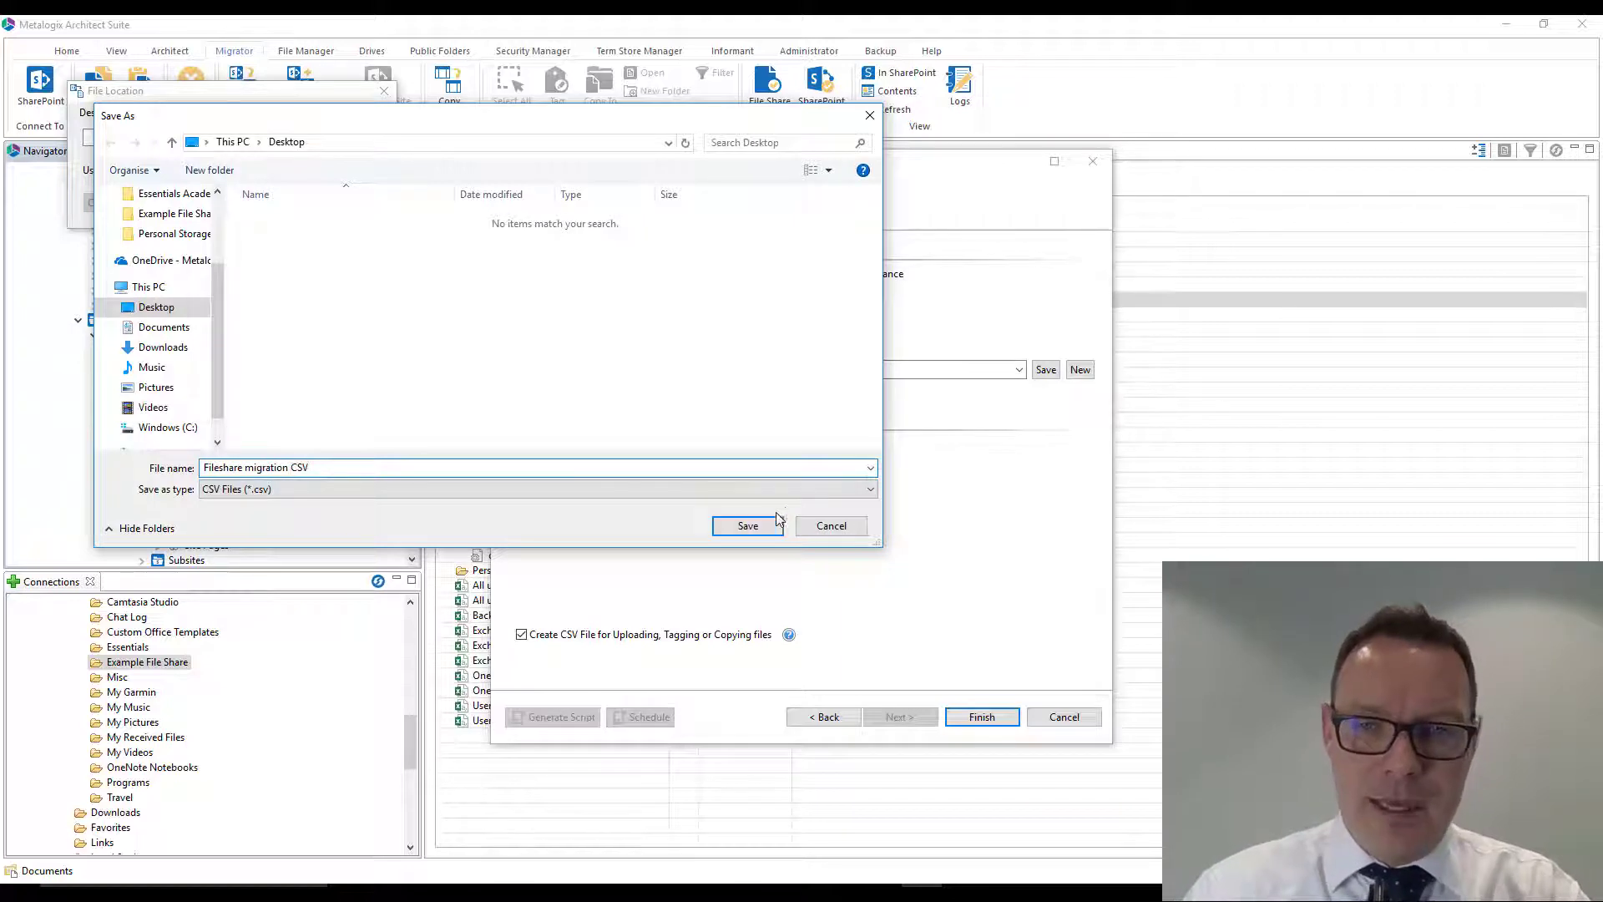
pyautogui.click(772, 524)
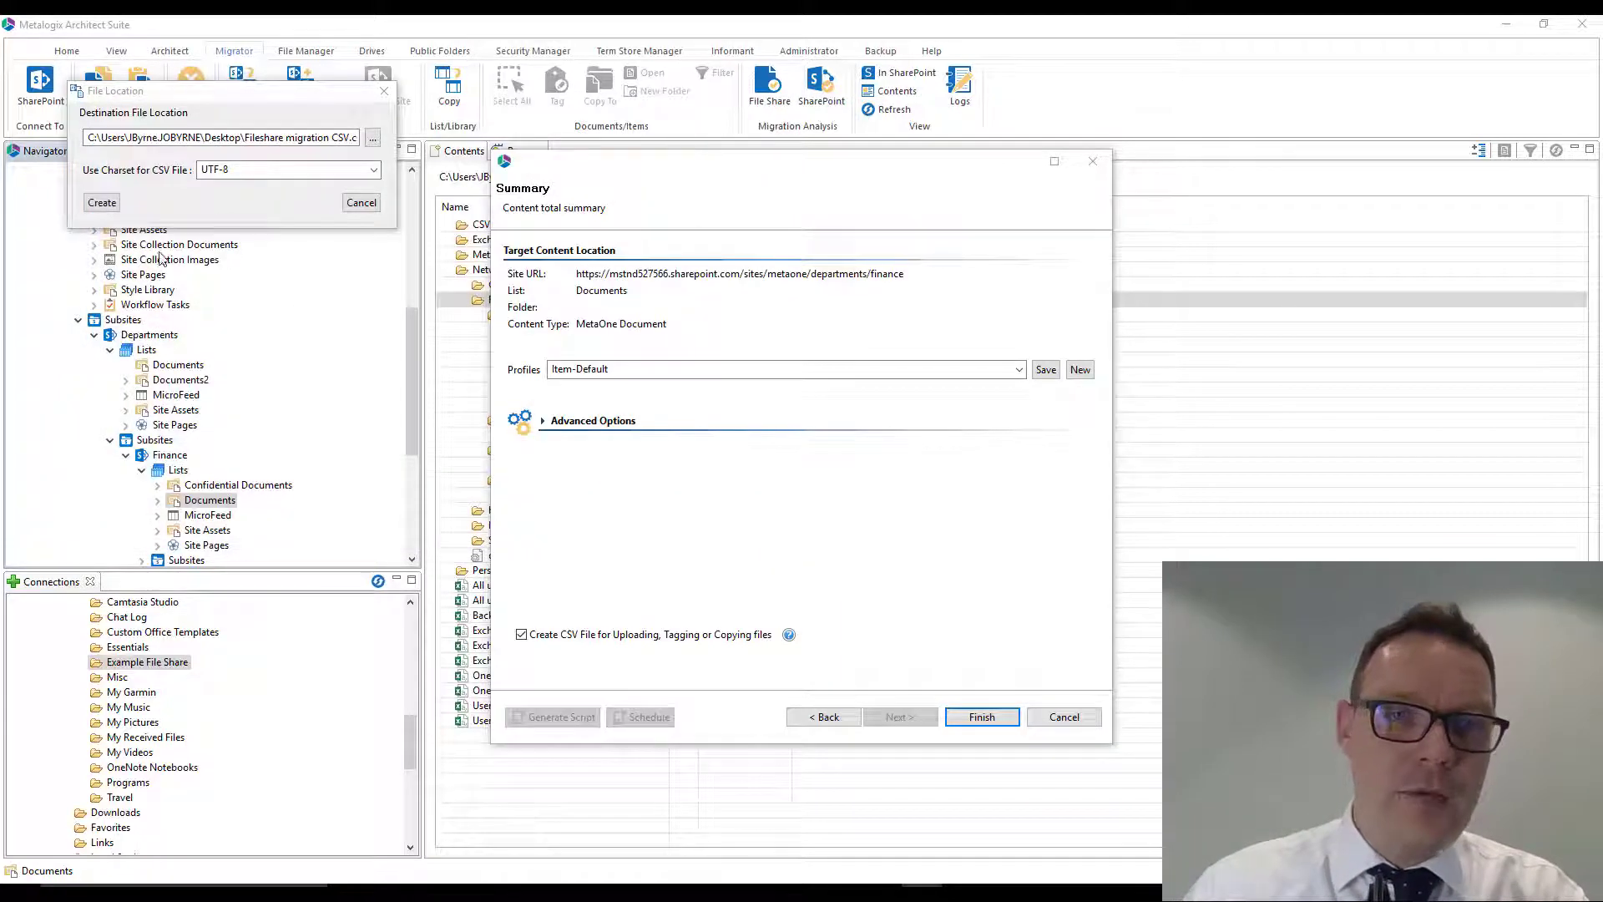
pyautogui.click(102, 202)
pyautogui.press('Return')
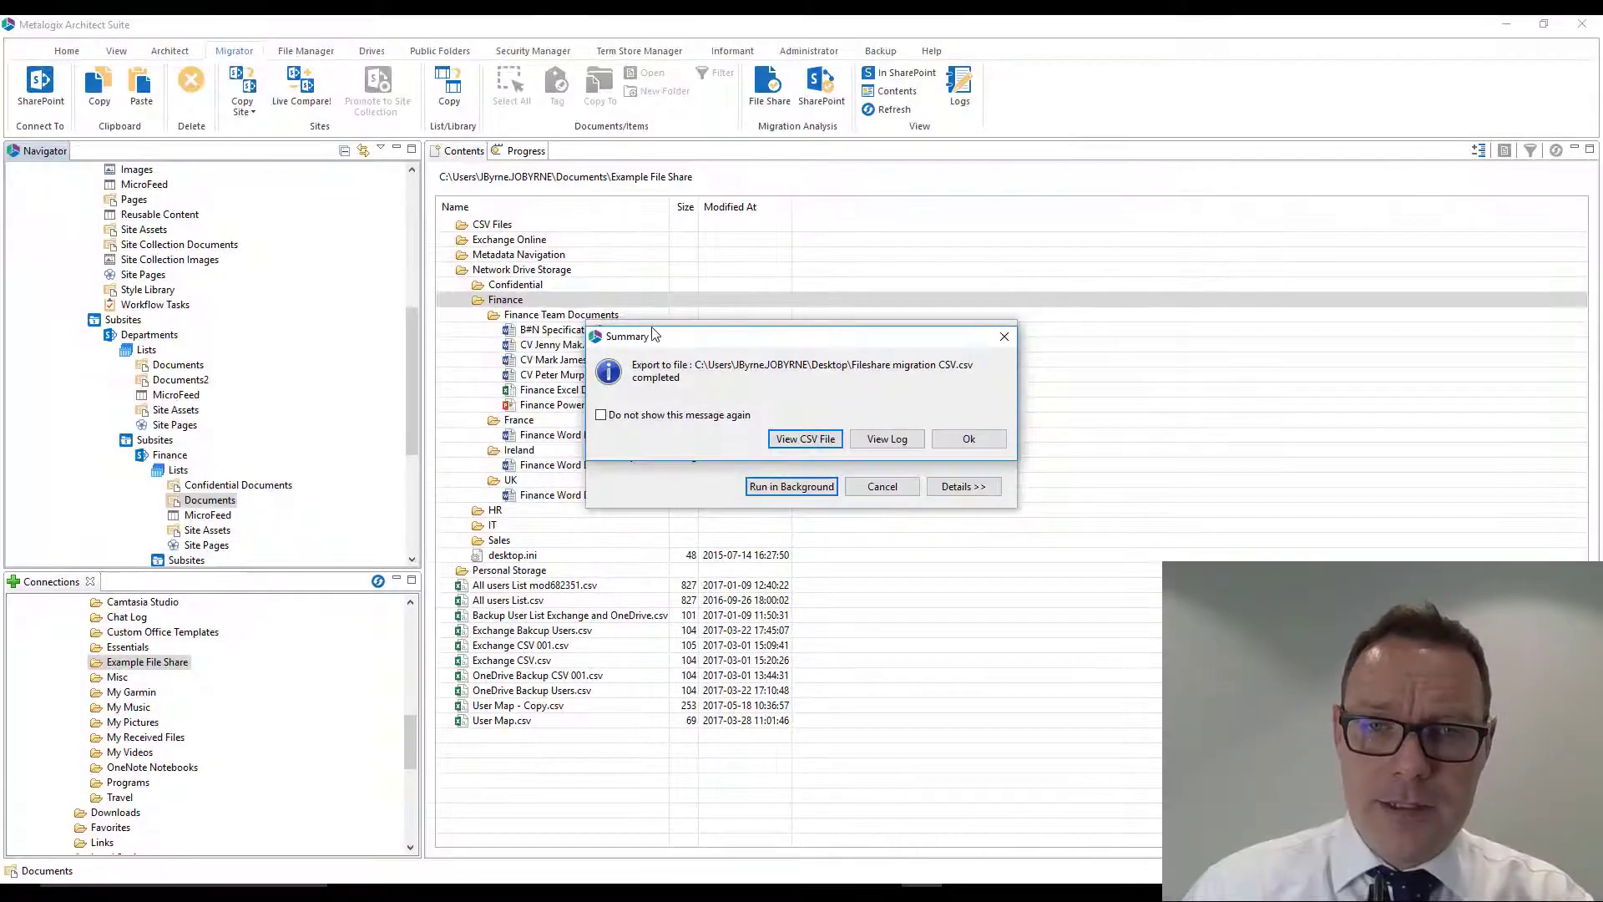
# - View the exported CSV file in Excel and widen the Source File and Target SharePoint Site columns to fit their contents
pyautogui.click(806, 440)
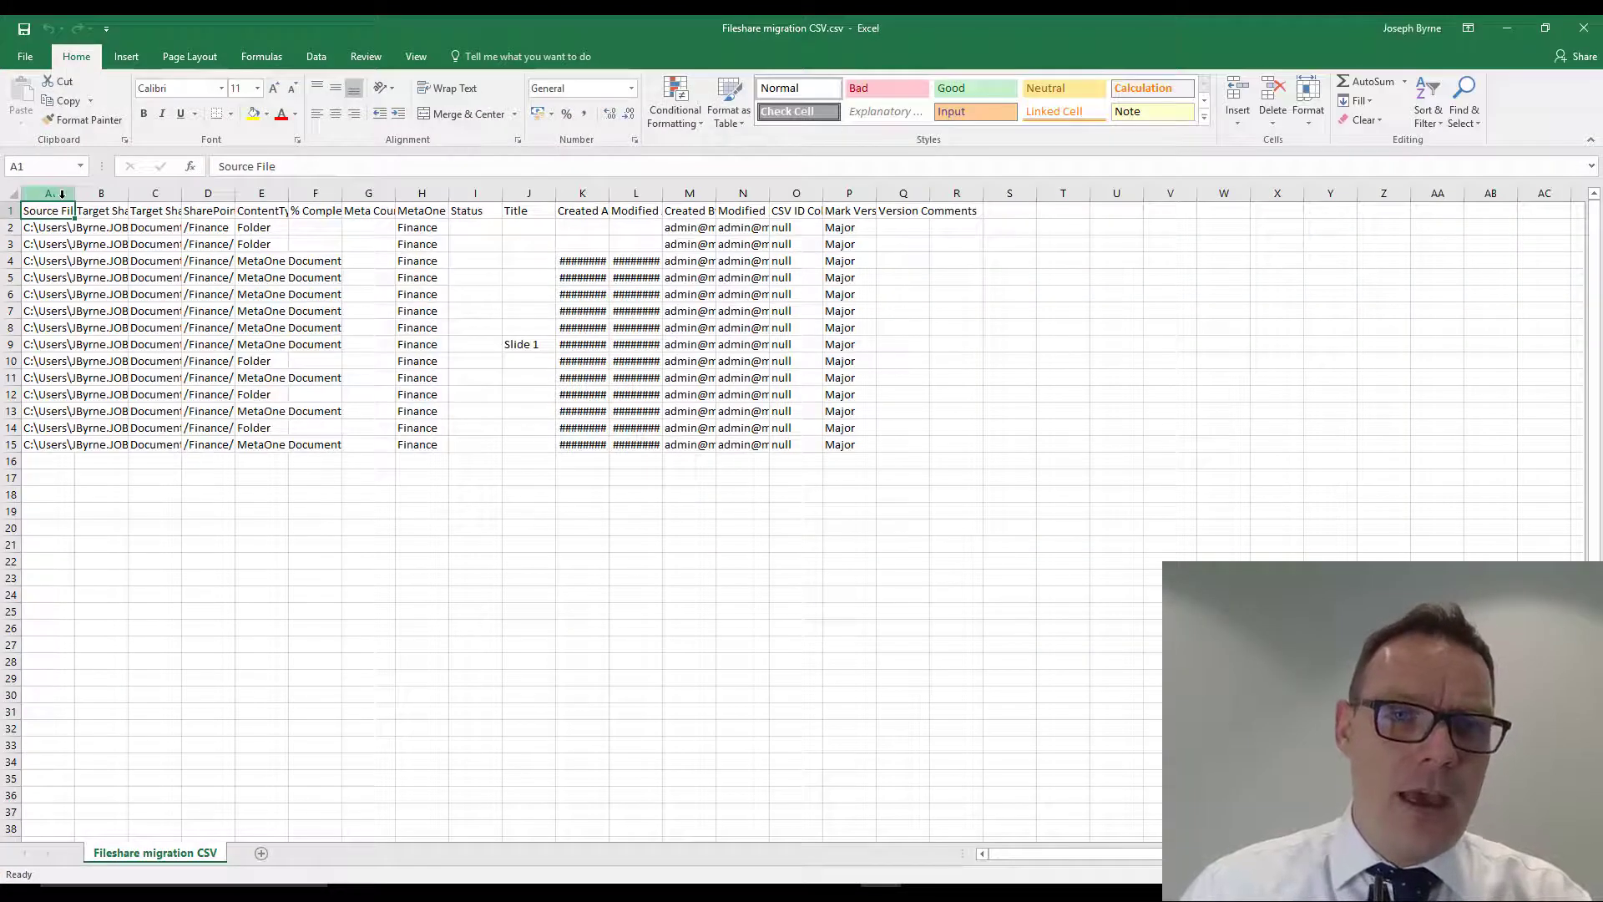
pyautogui.moveTo(74, 194); pyautogui.dragTo(803, 198)
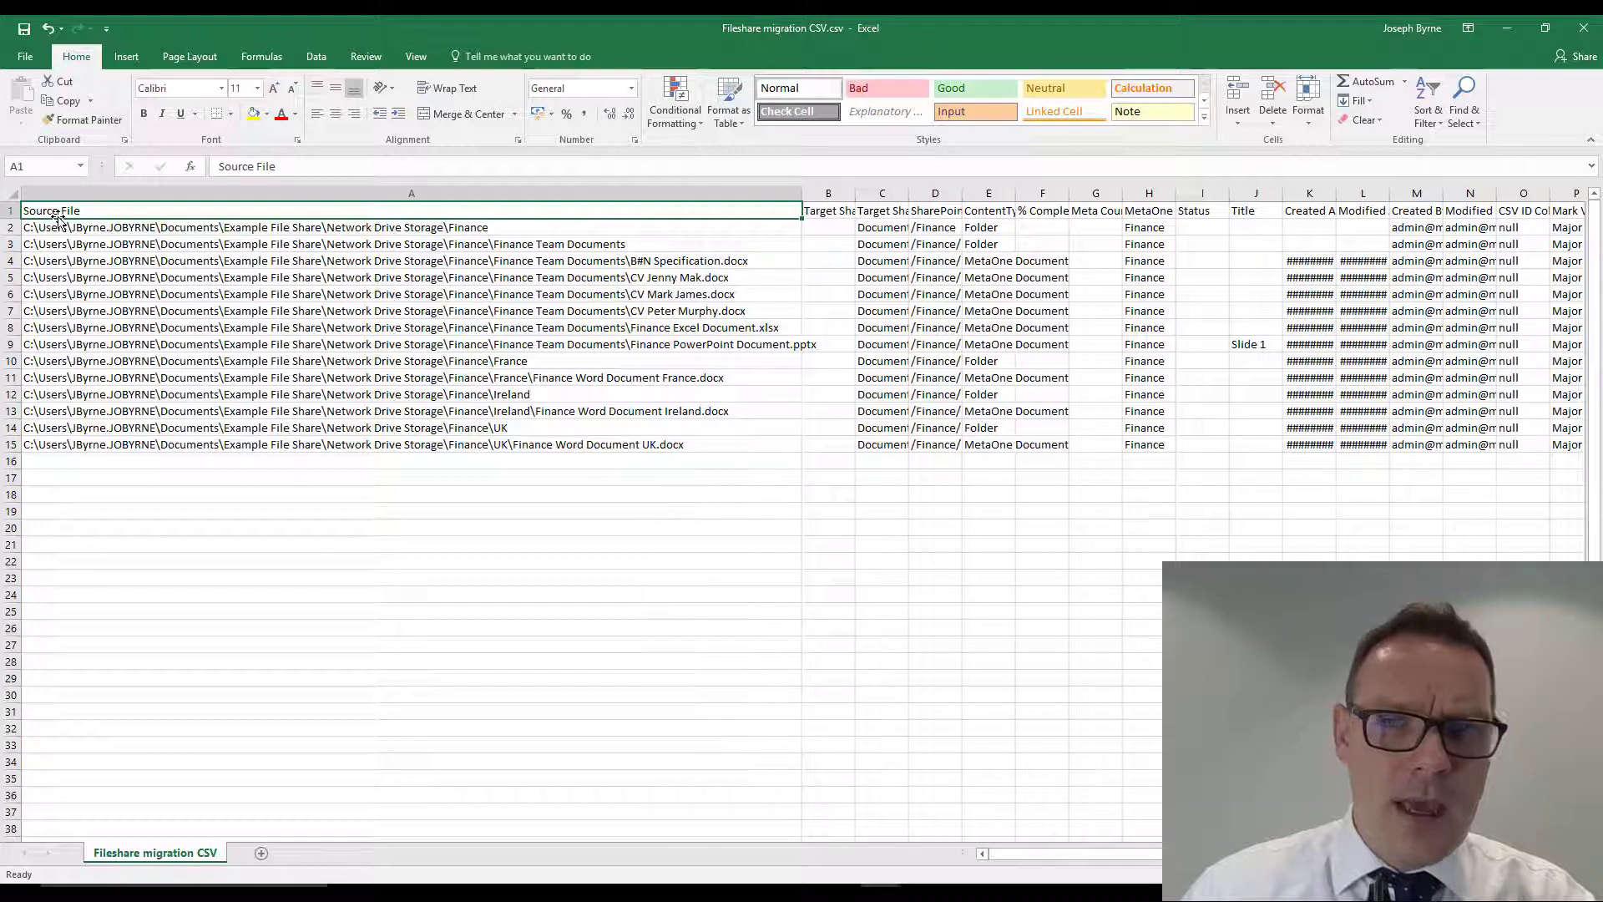
pyautogui.moveTo(855, 194); pyautogui.dragTo(941, 194)
pyautogui.moveTo(802, 199); pyautogui.dragTo(830, 199)
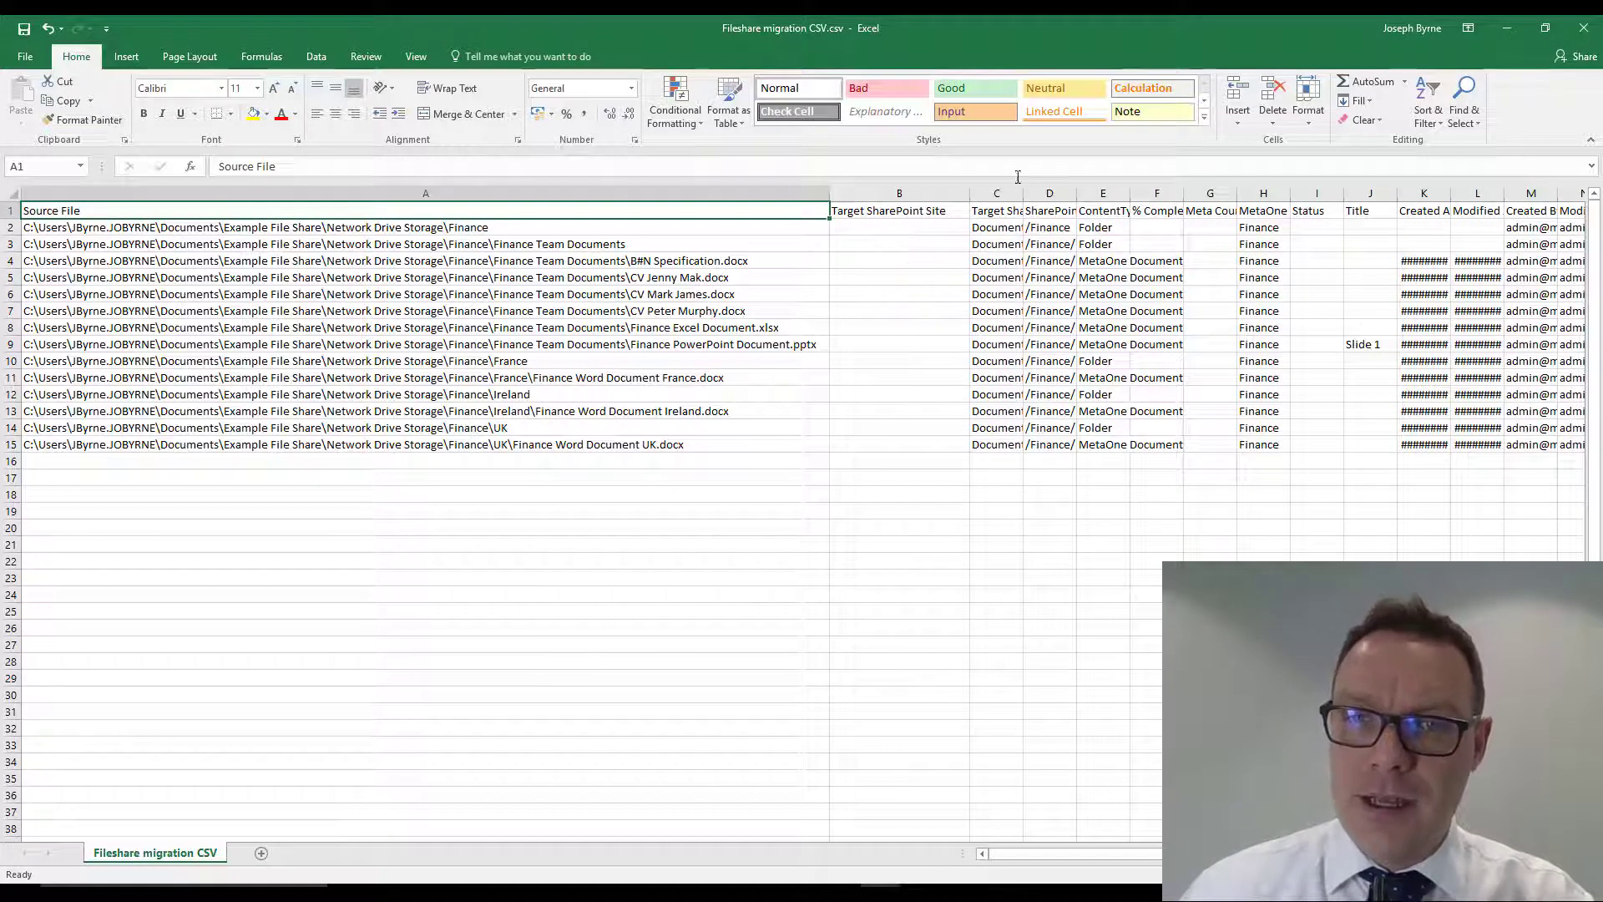
# - Widen the Target SharePoint List and SharePoint File Name columns, and widen columns E through R equally so their contents show
pyautogui.moveTo(1024, 193); pyautogui.dragTo(1463, 194)
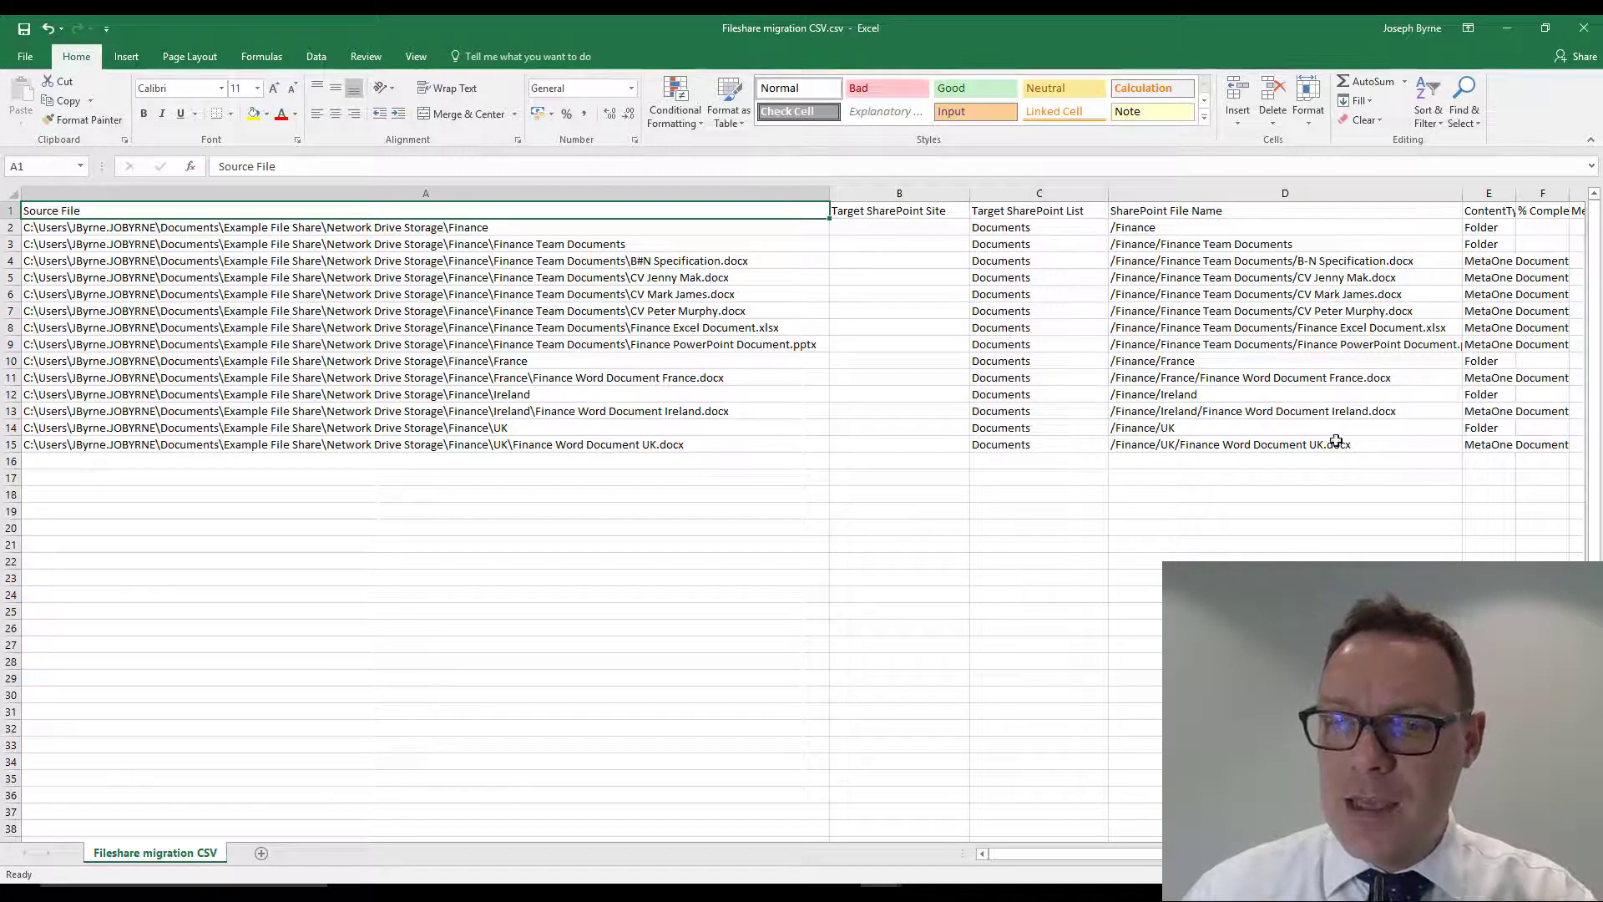
pyautogui.hscroll(1, 801, 334)
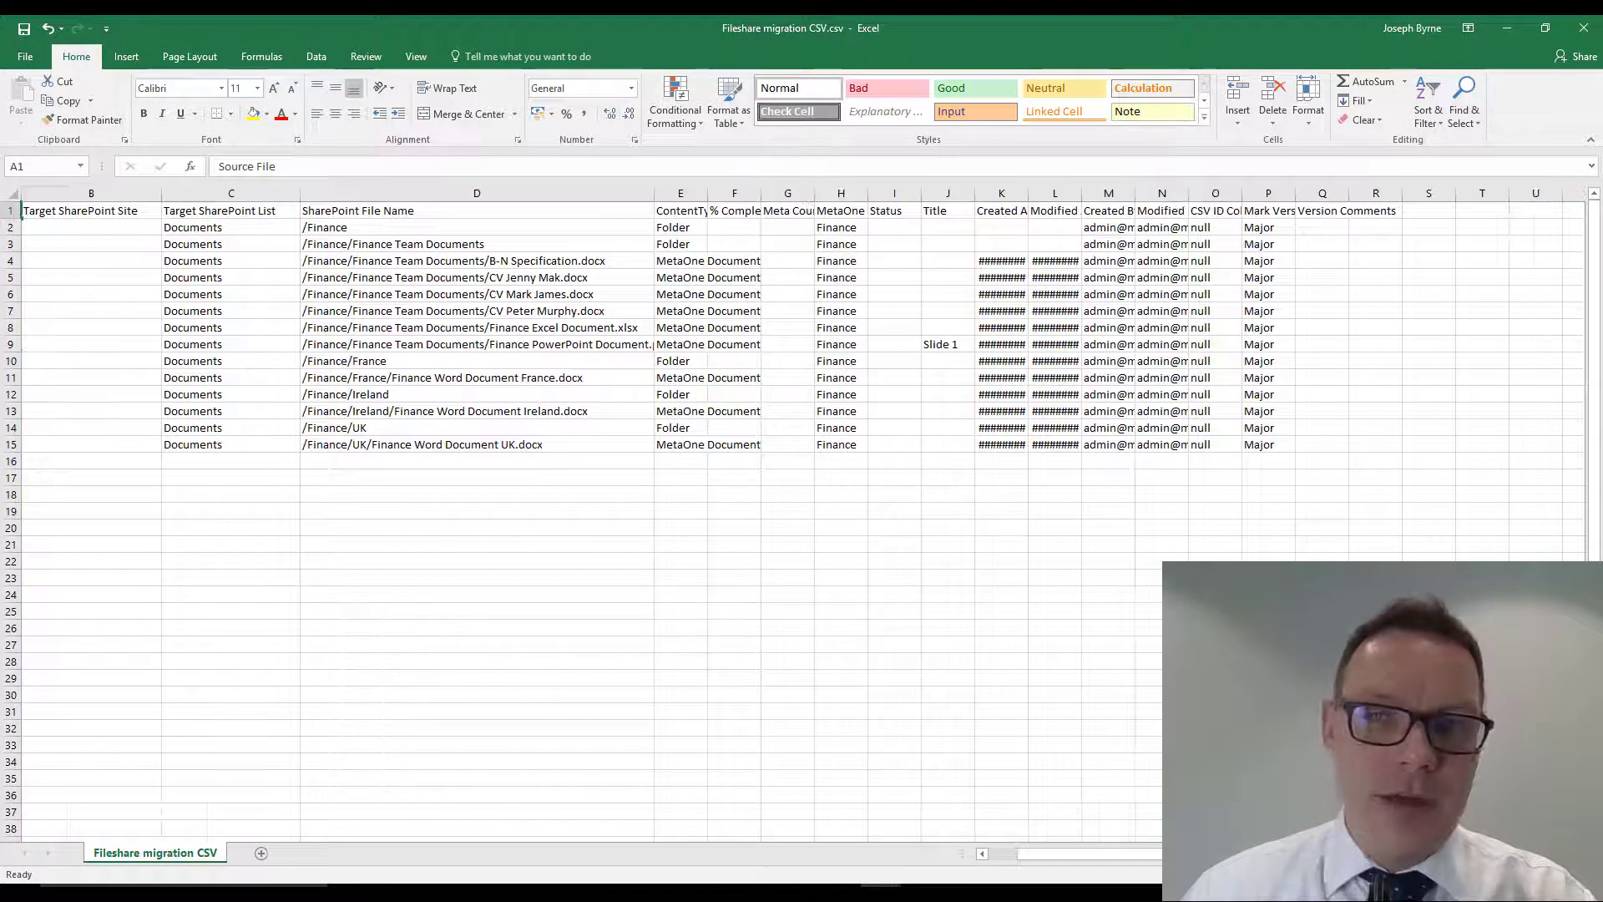
pyautogui.hscroll(3, 319, 272)
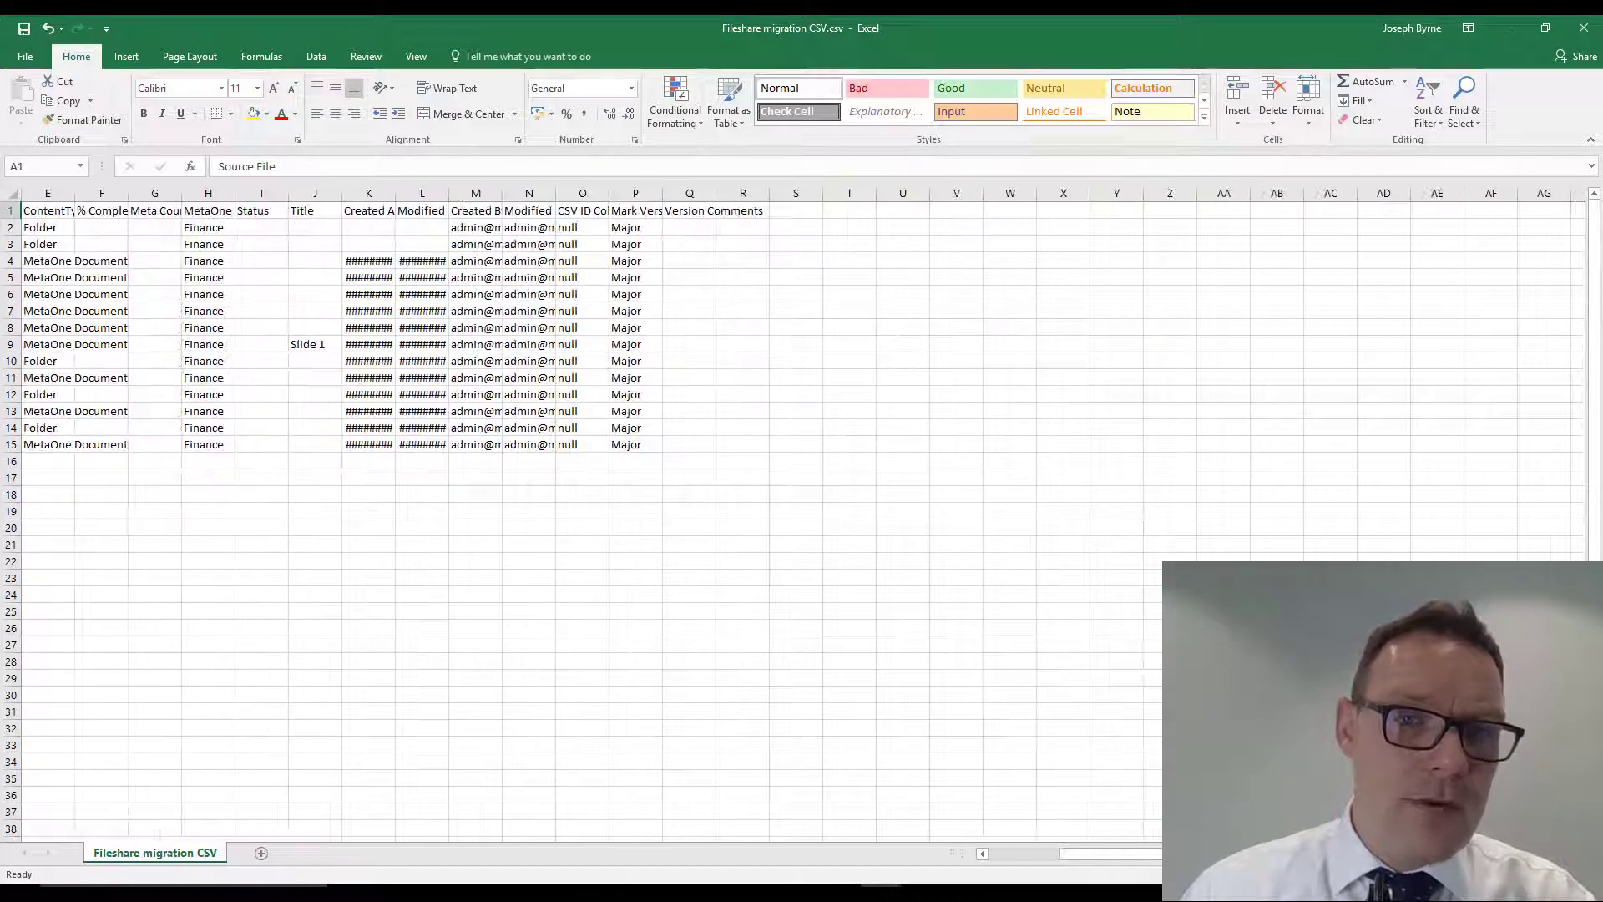
pyautogui.click(48, 193)
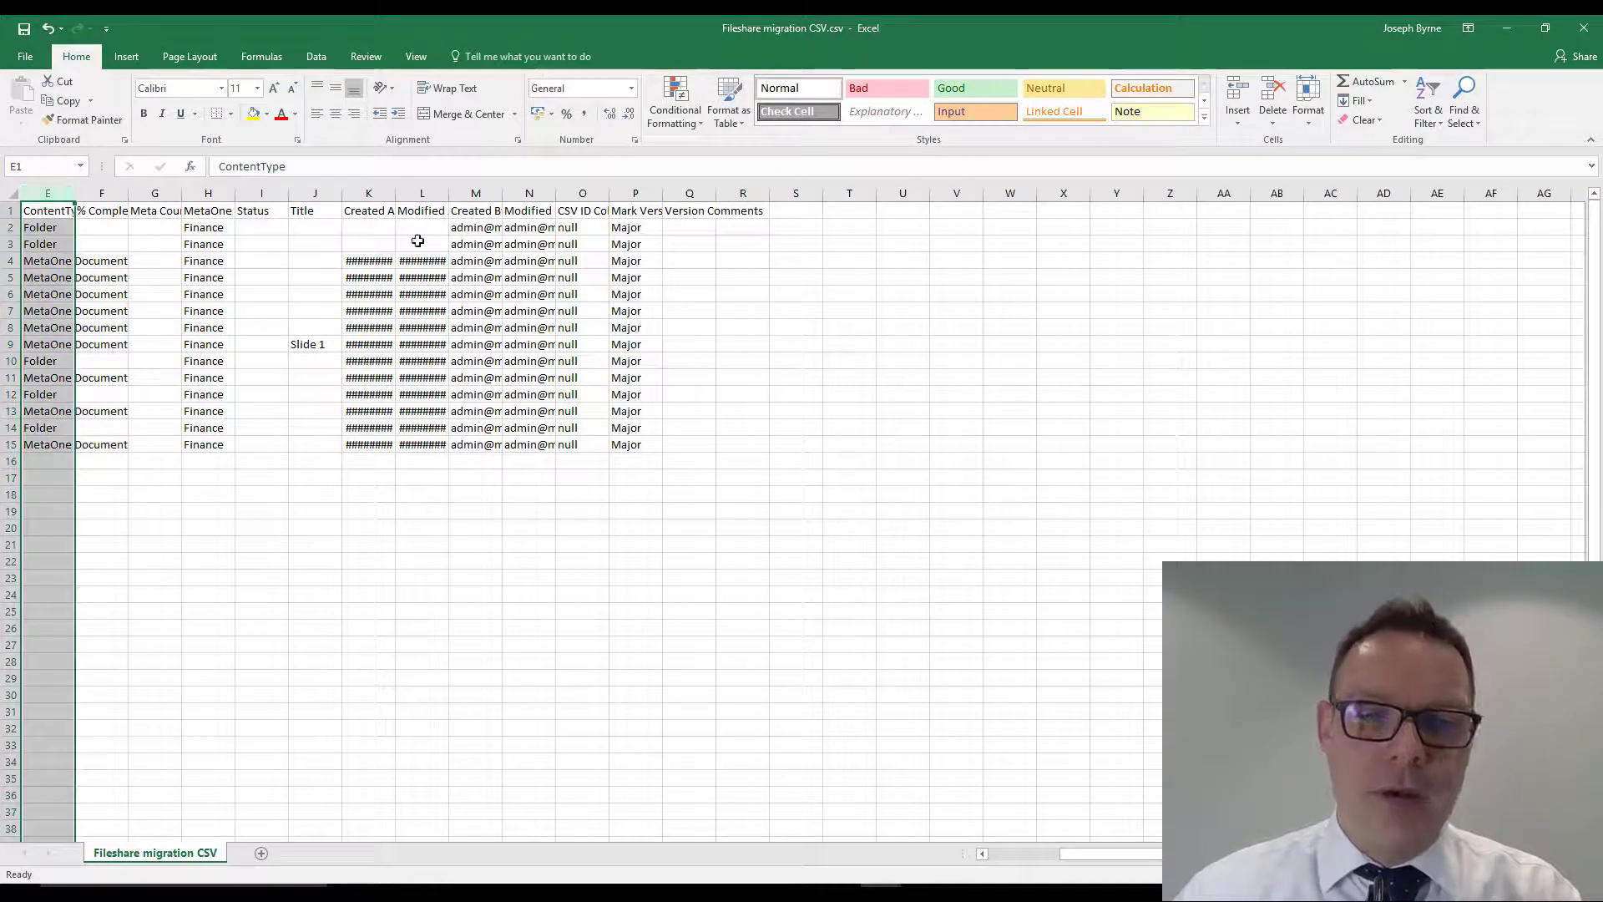
pyautogui.keyDown('shift'); pyautogui.click(743, 193); pyautogui.keyUp('shift')
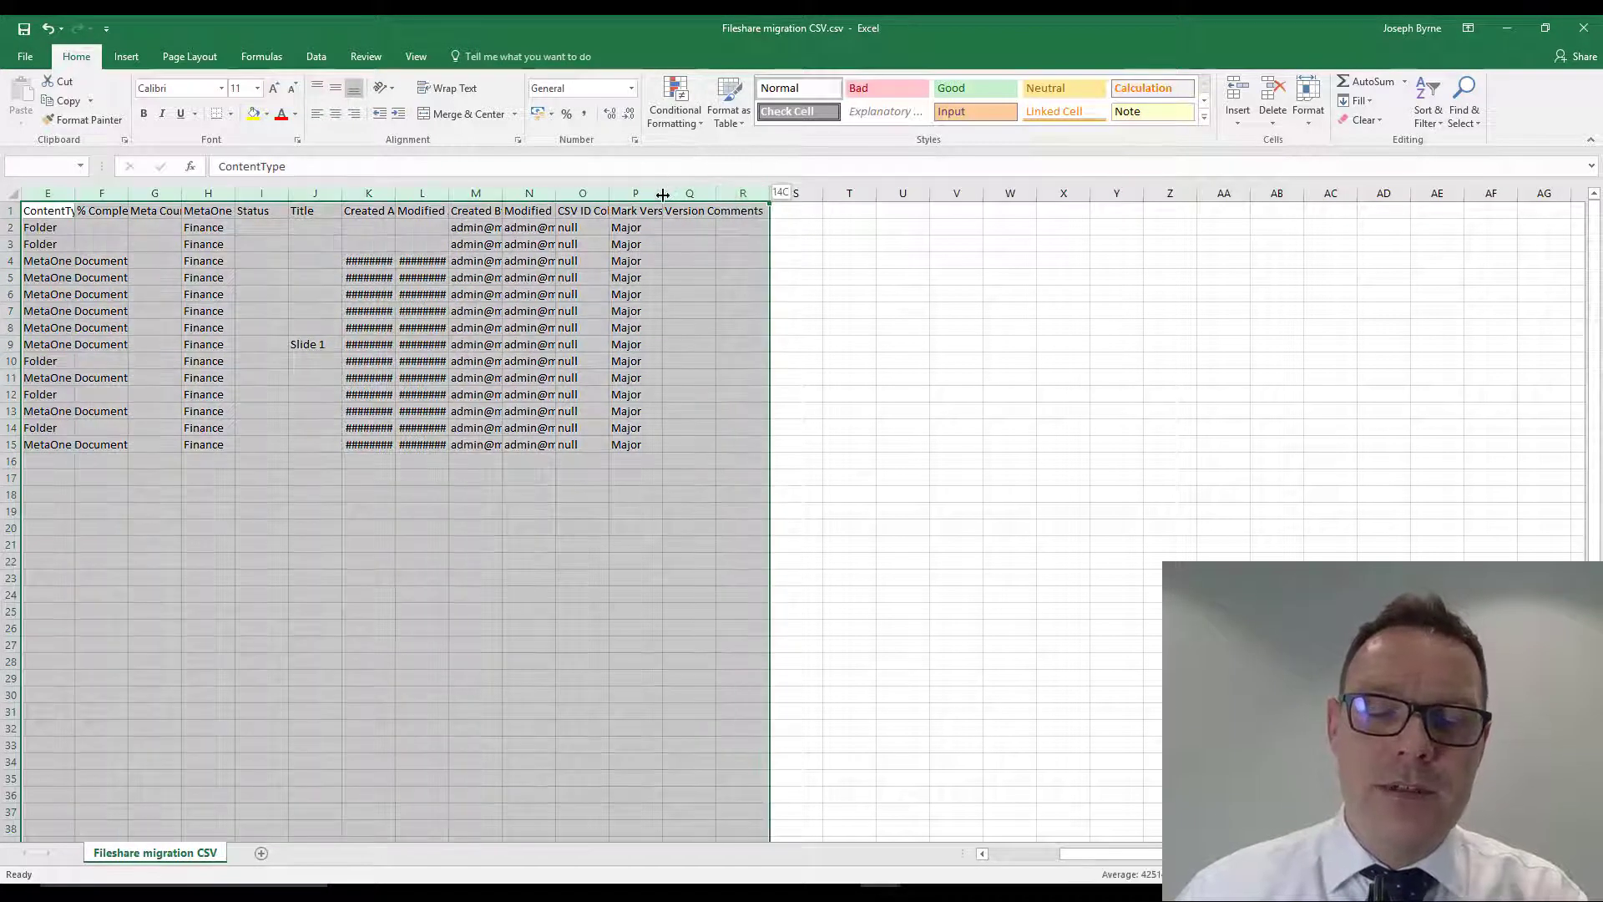
pyautogui.moveTo(662, 192); pyautogui.dragTo(754, 195)
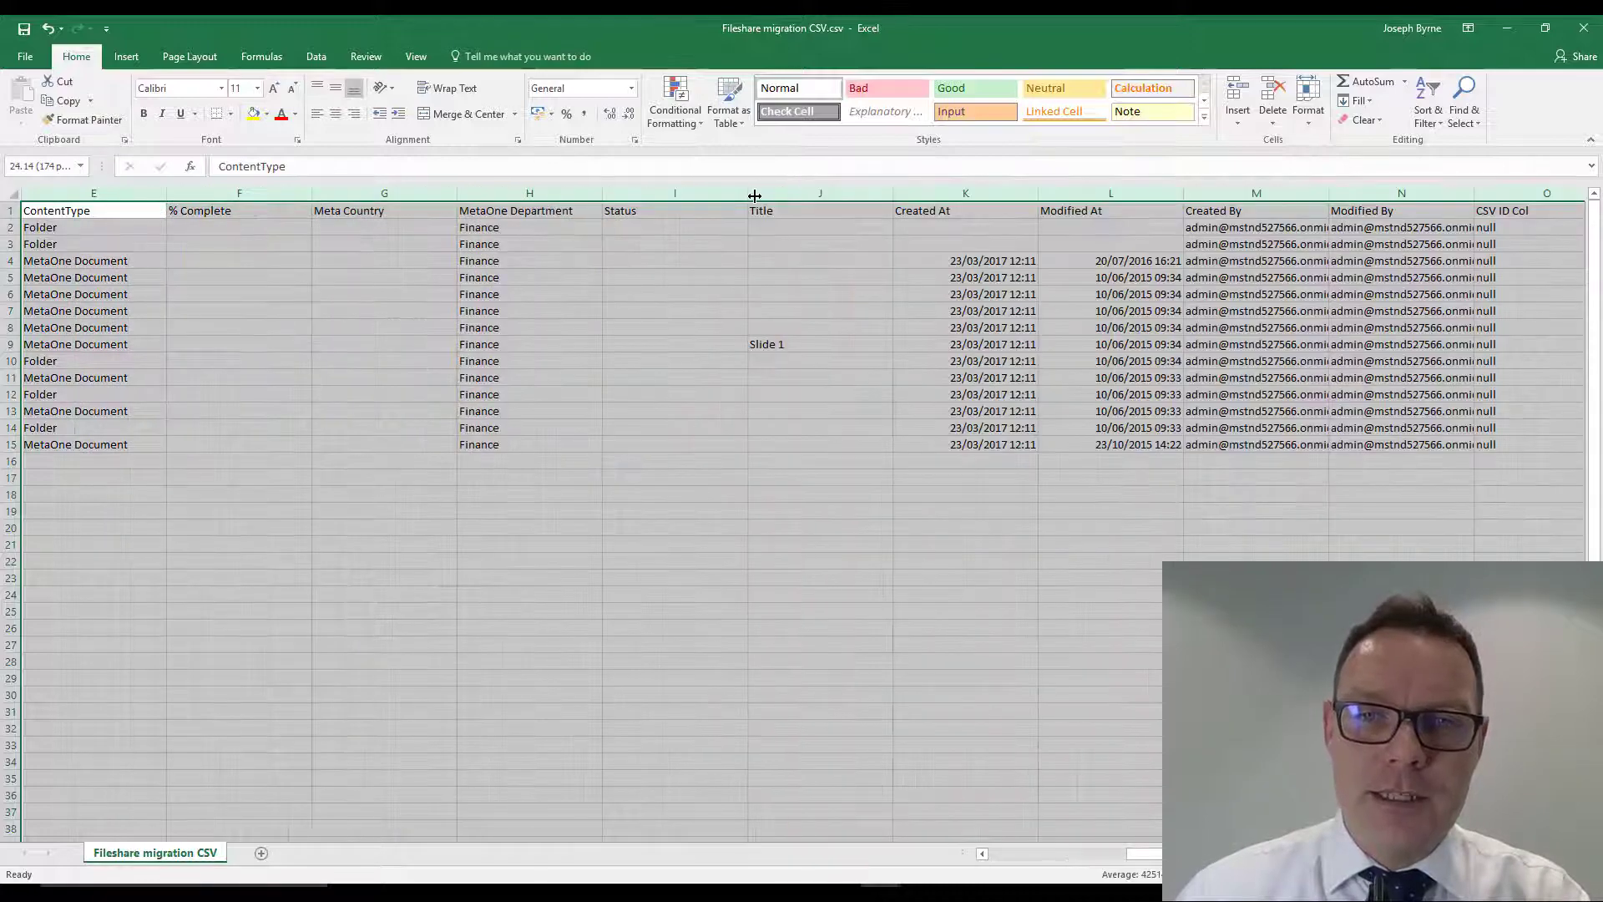
# - Examine the metadata columns from ContentType to Title, especially the MetaOne Department values in rows 2 to 15
pyautogui.click(153, 235)
pyautogui.click(145, 209)
pyautogui.click(249, 208)
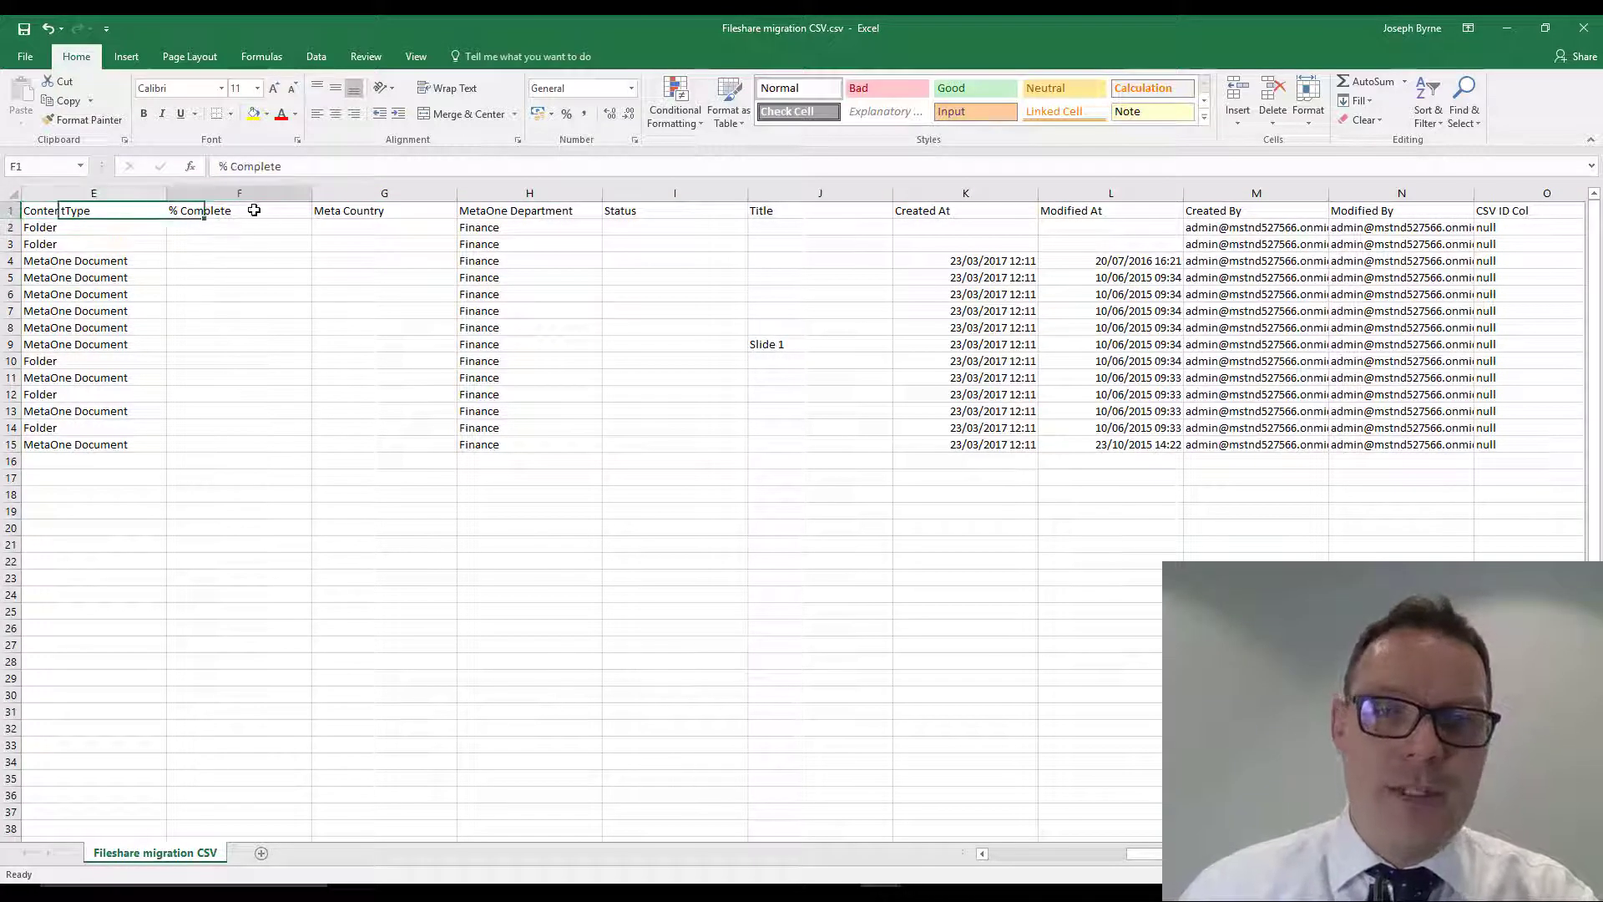
pyautogui.click(368, 215)
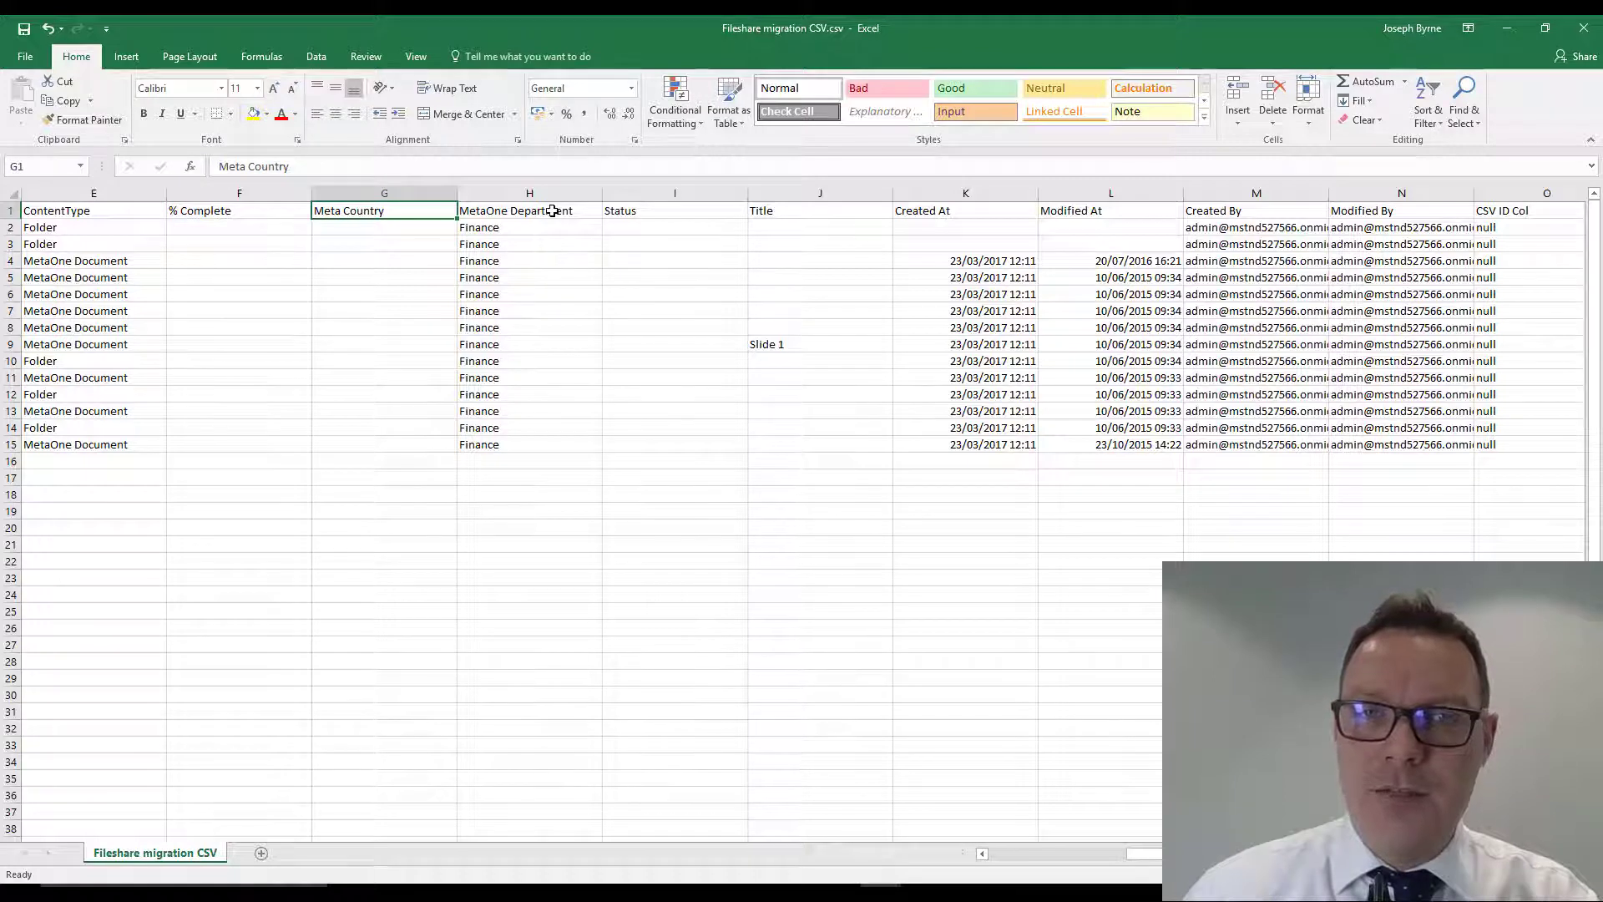
pyautogui.click(551, 214)
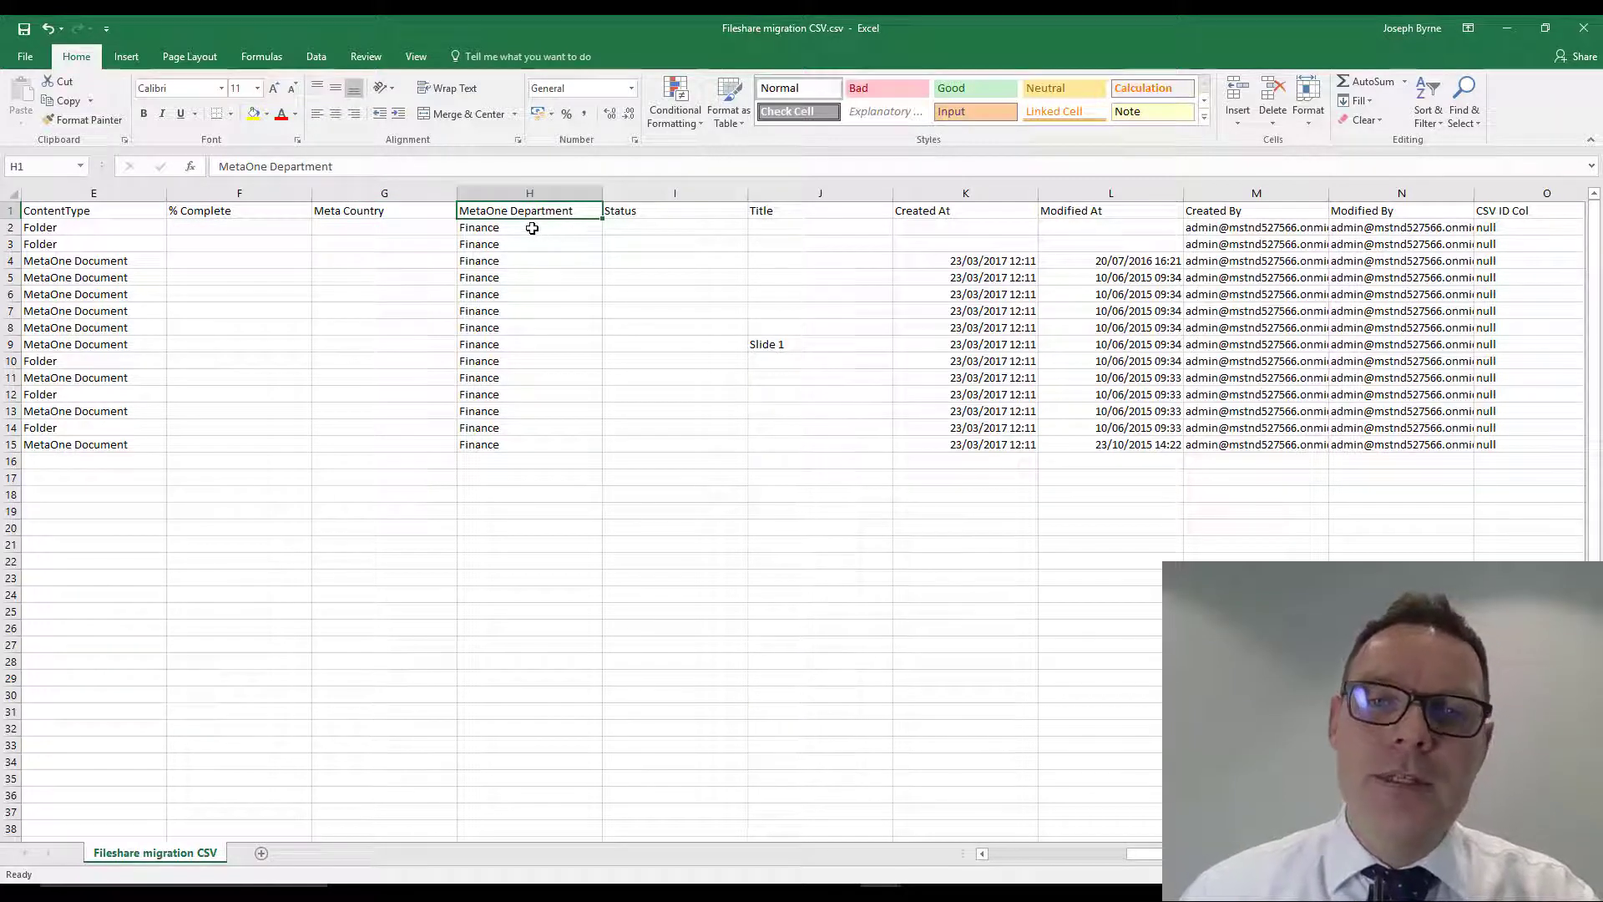
pyautogui.moveTo(531, 227); pyautogui.dragTo(526, 443)
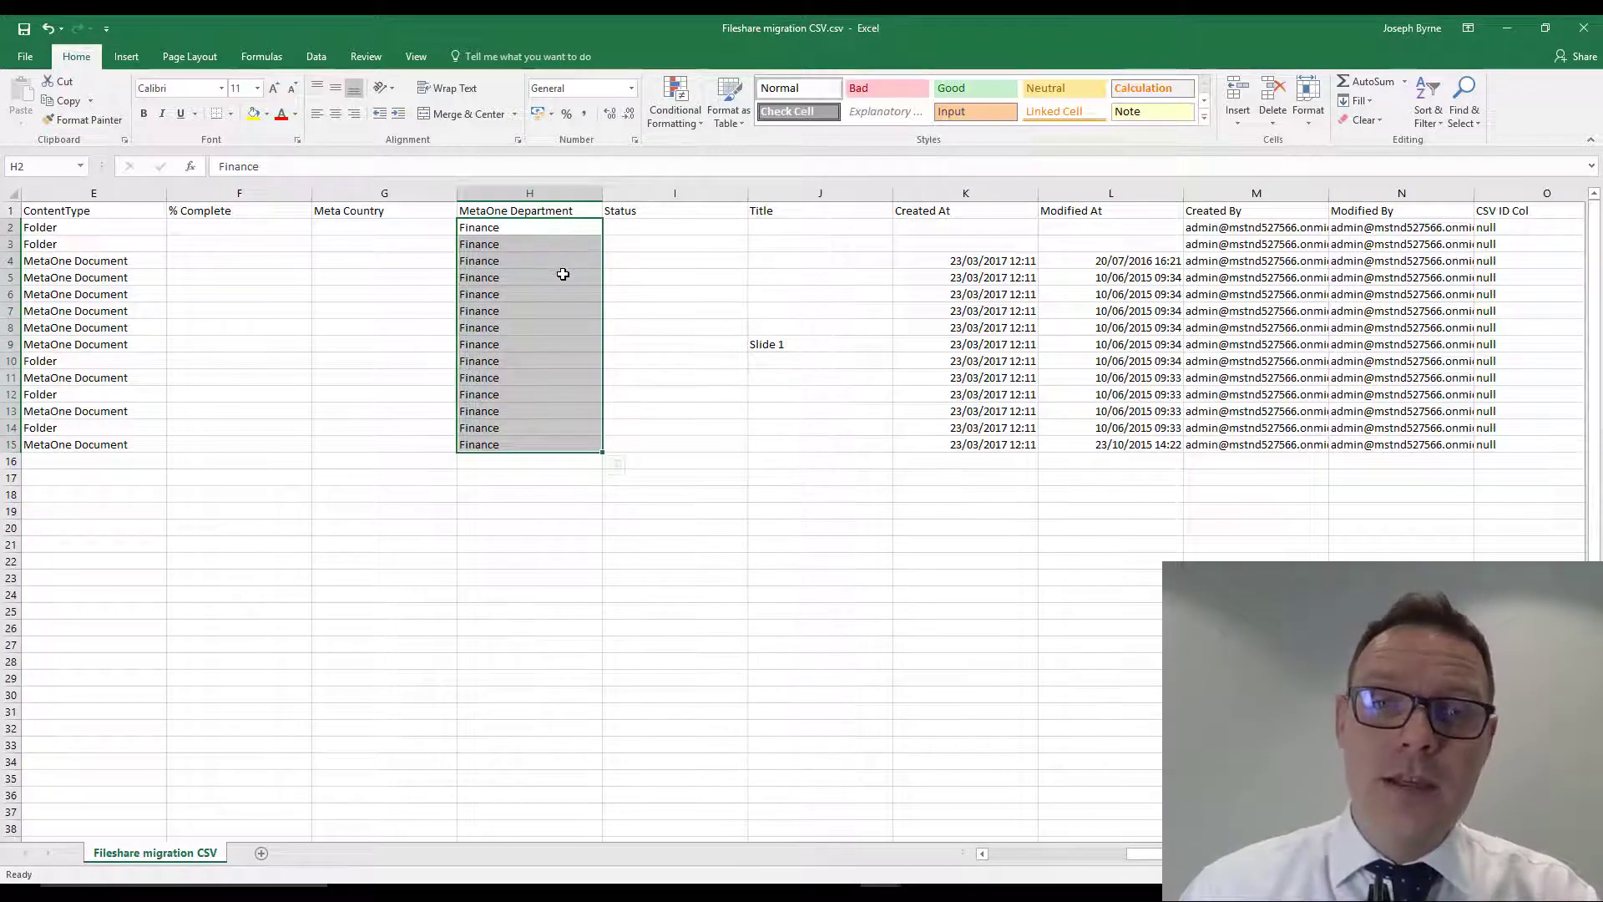
pyautogui.click(561, 276)
pyautogui.click(541, 247)
pyautogui.click(538, 279)
pyautogui.click(540, 327)
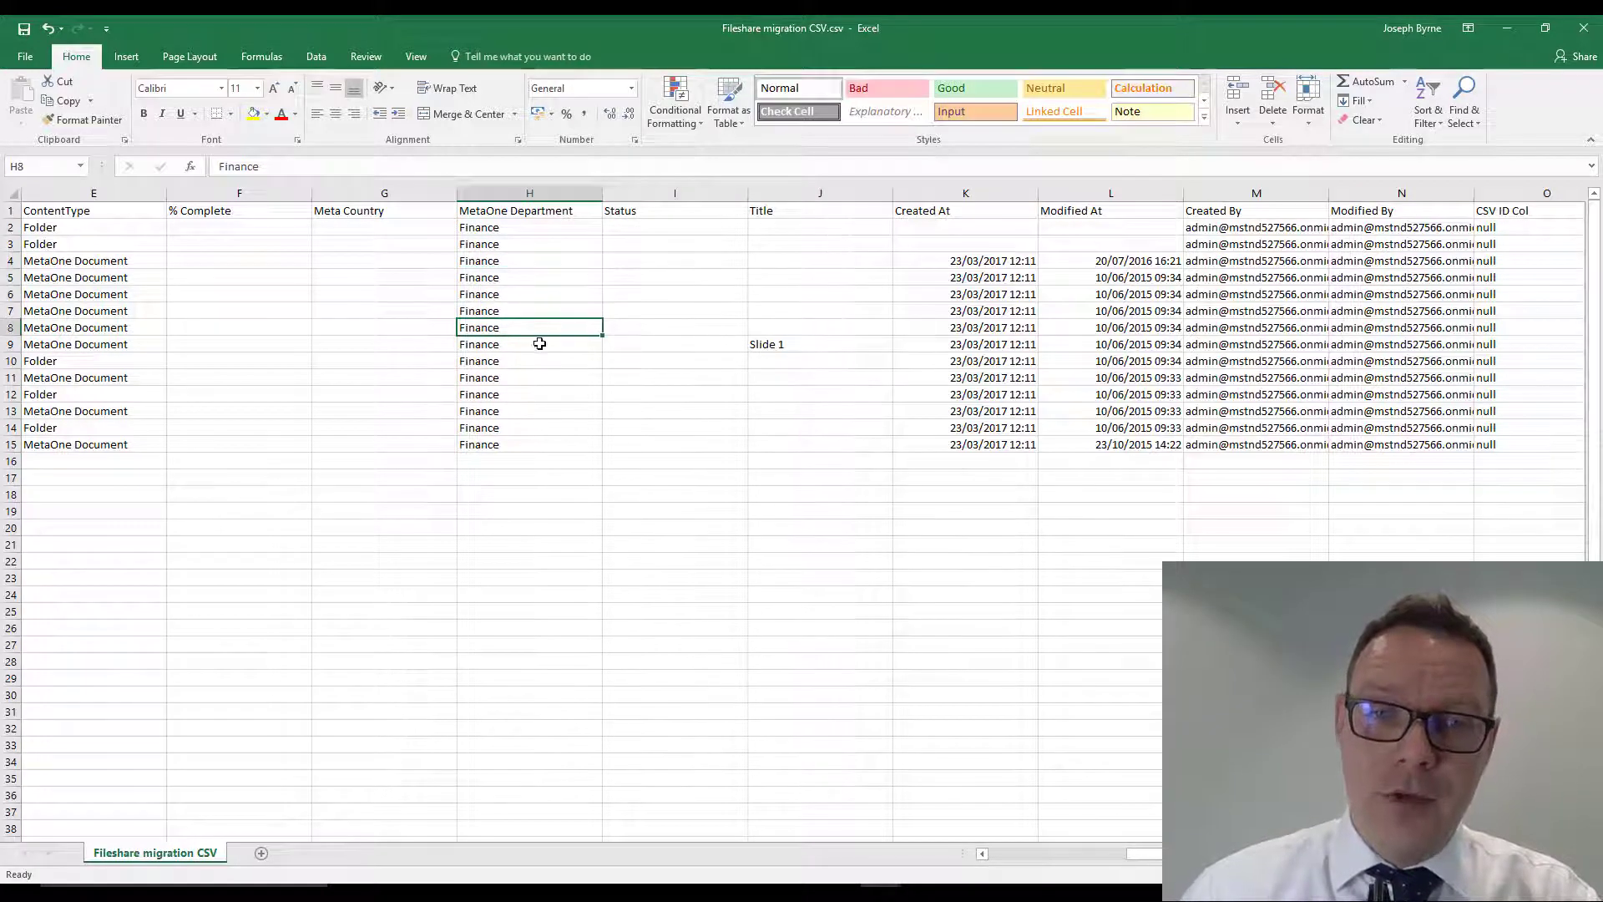
pyautogui.moveTo(528, 232); pyautogui.dragTo(533, 324)
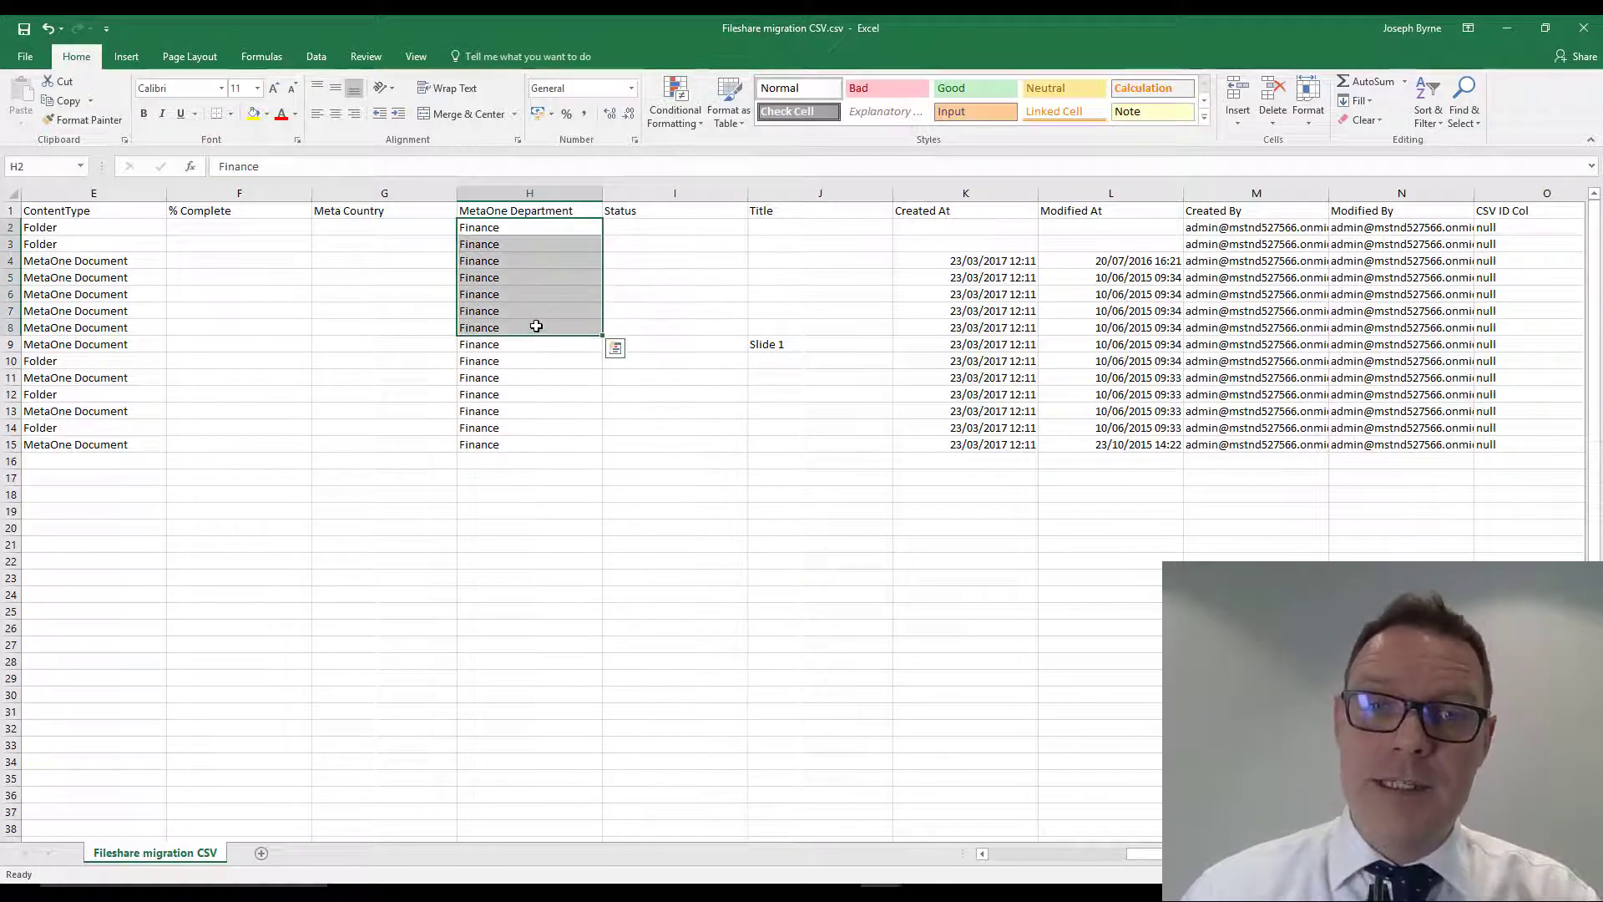
pyautogui.click(520, 269)
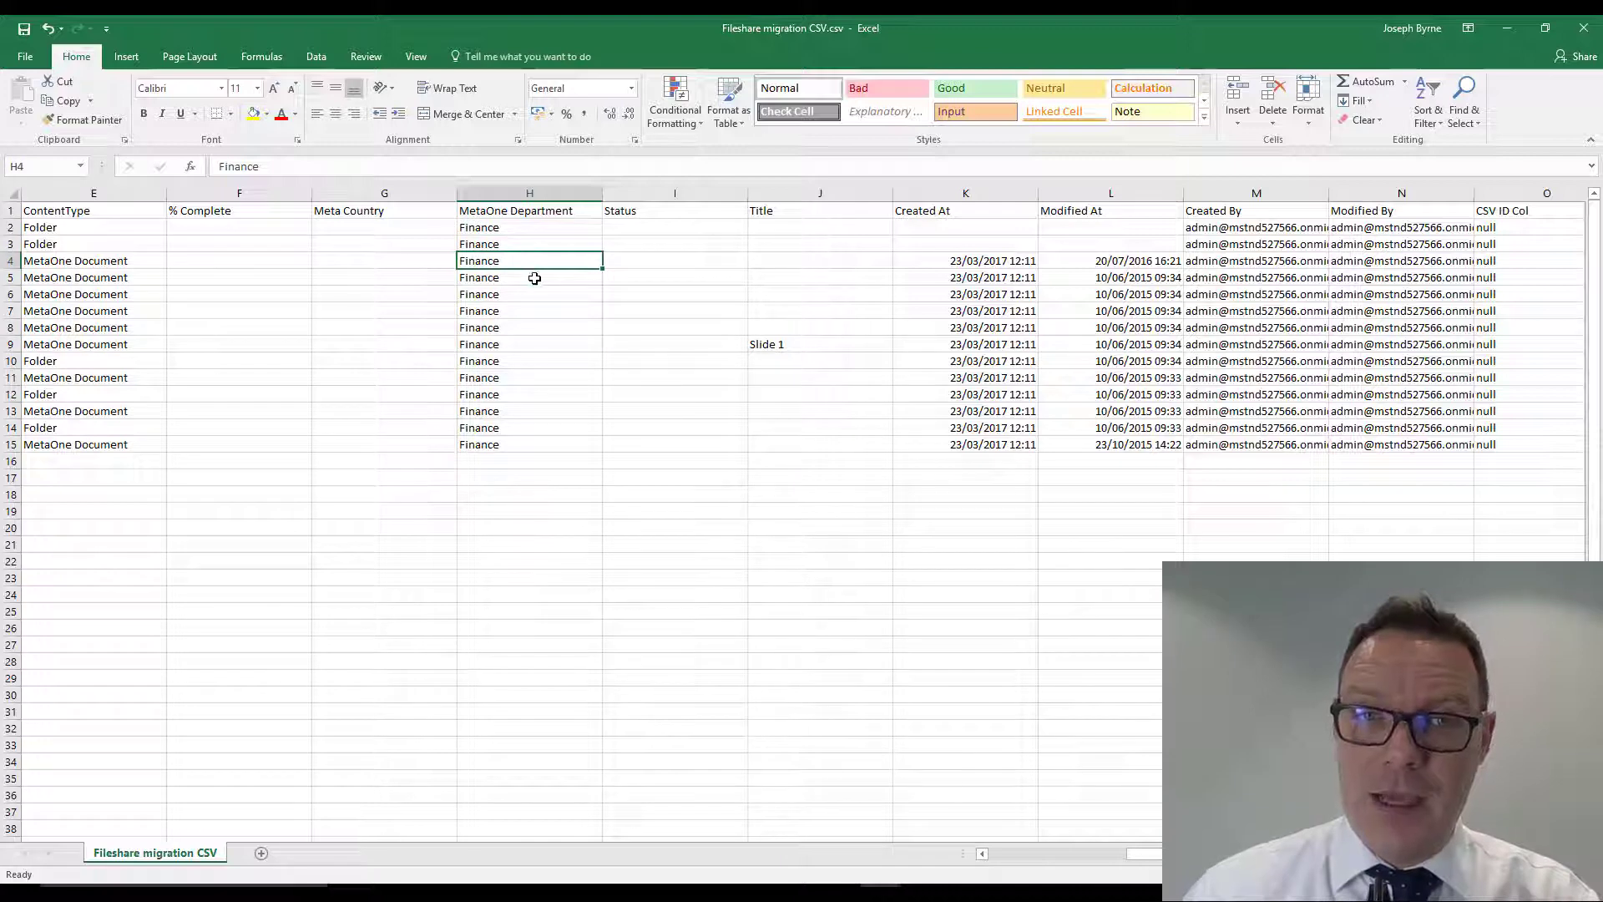
pyautogui.click(668, 215)
pyautogui.click(850, 224)
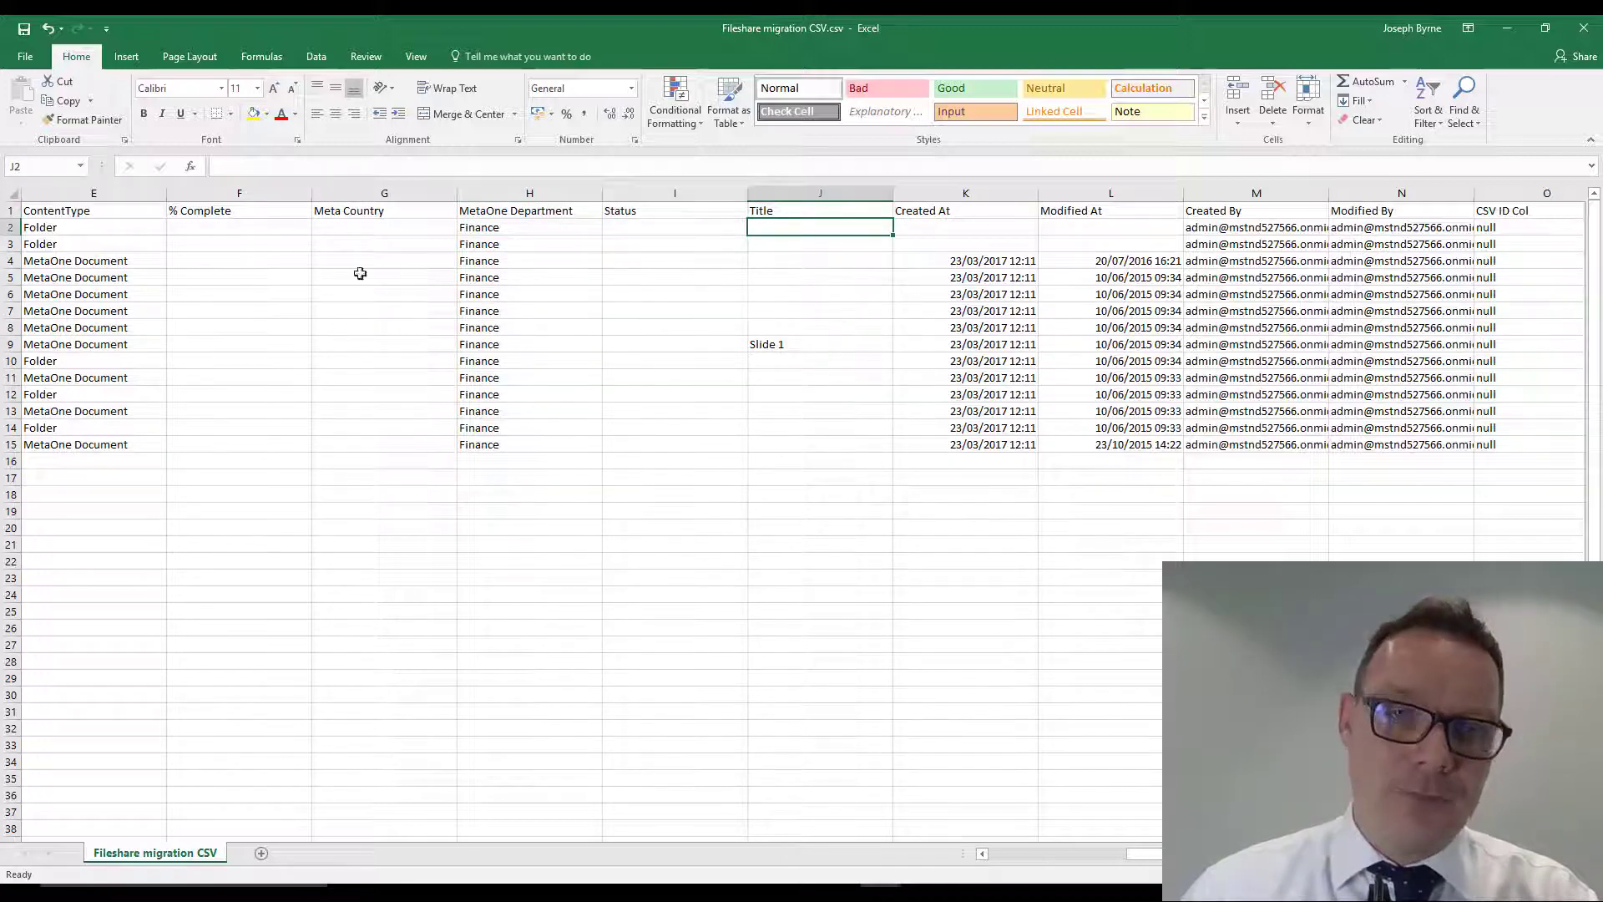
# - Enter 0.1, 0.2 and 0.3 in the first % Complete rows and extend the series down to row 15
pyautogui.click(224, 230)
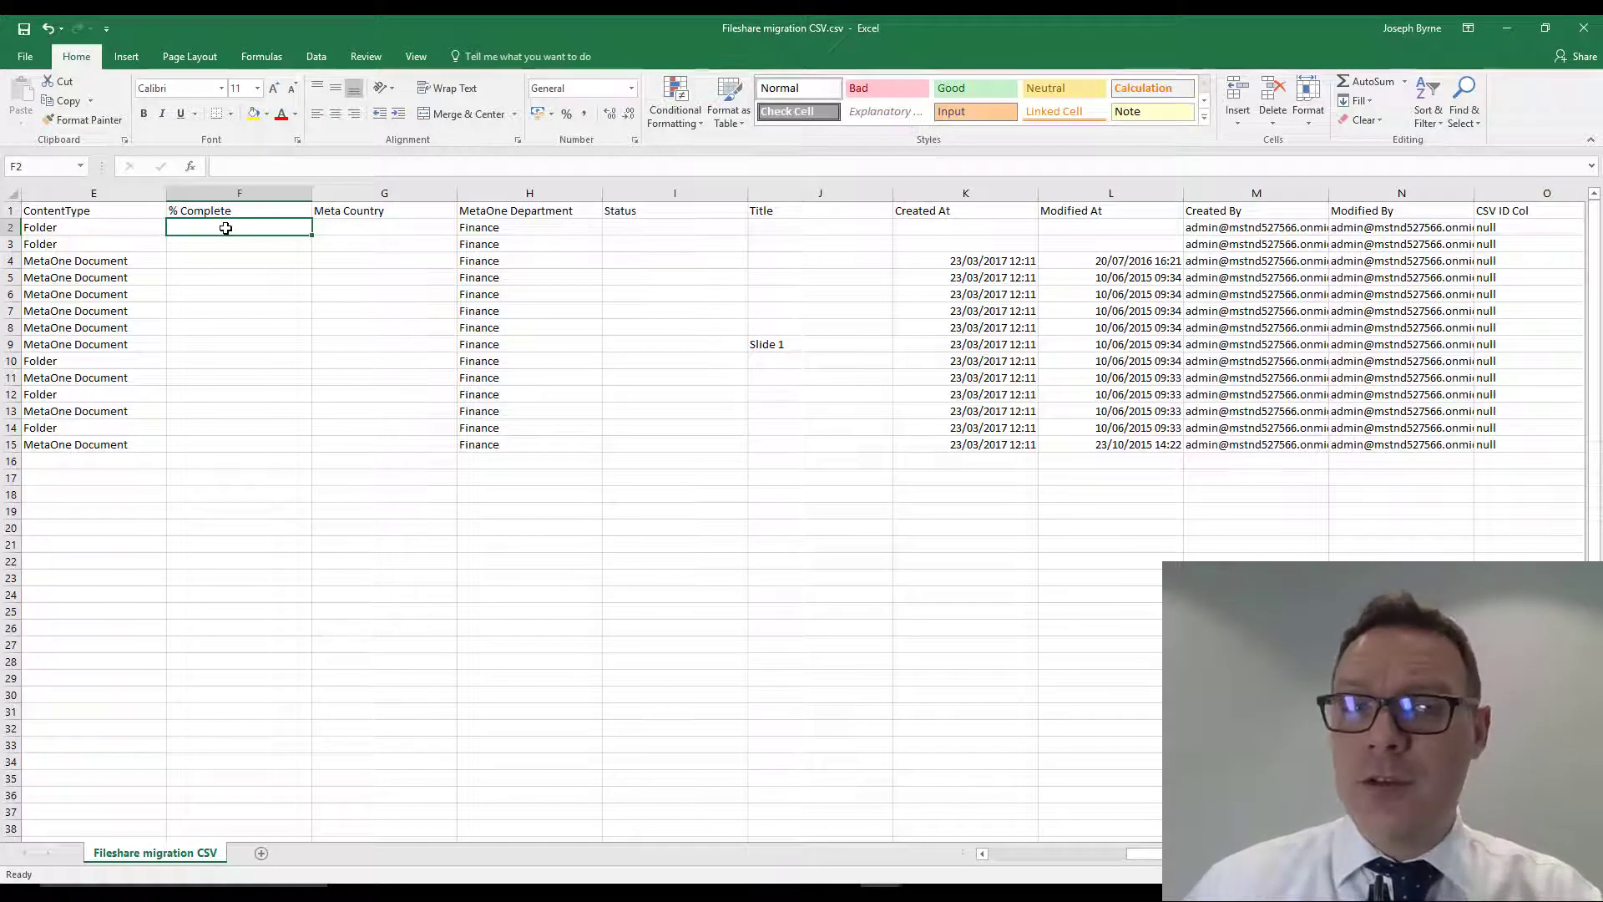
pyautogui.write('0.1')
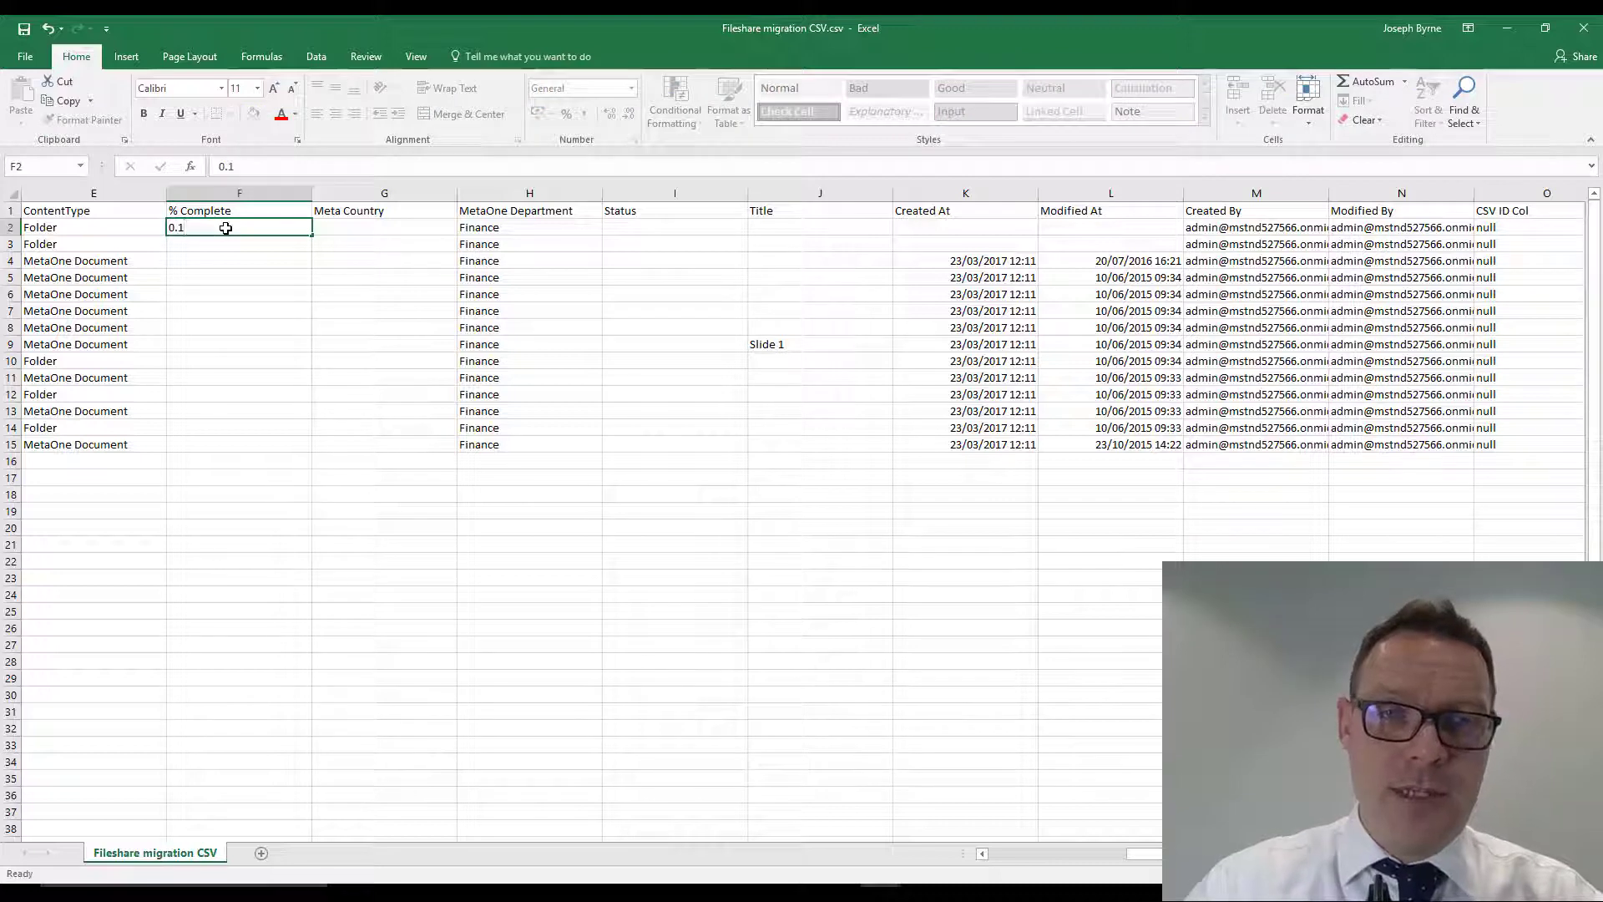
pyautogui.press('Return')
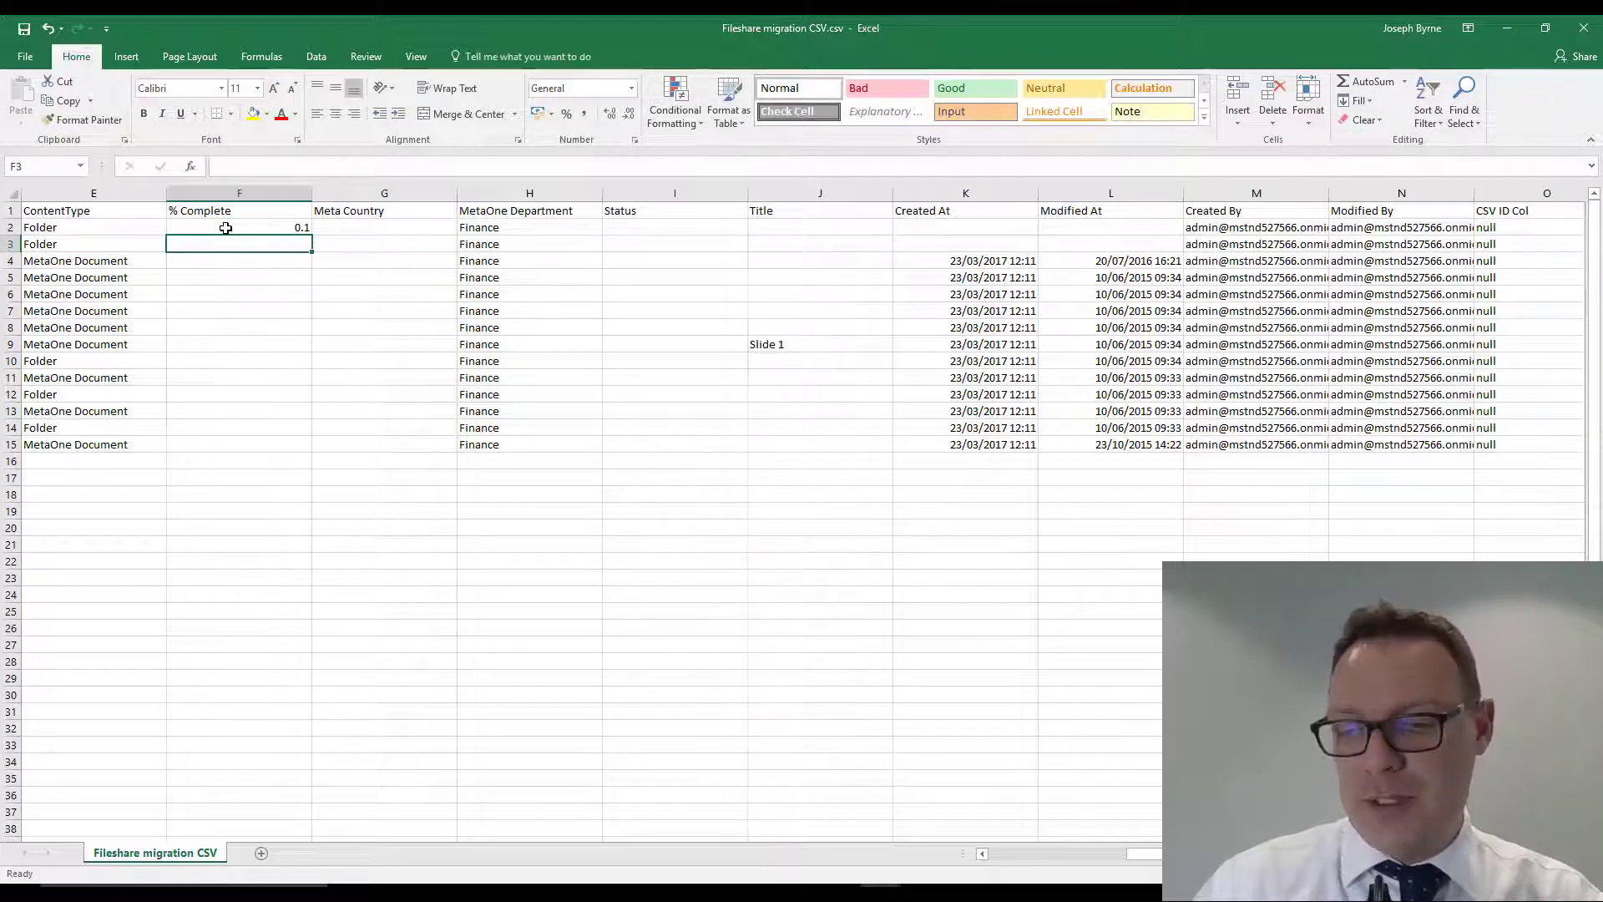
pyautogui.write('0.2')
pyautogui.press('Return')
pyautogui.write('0.3')
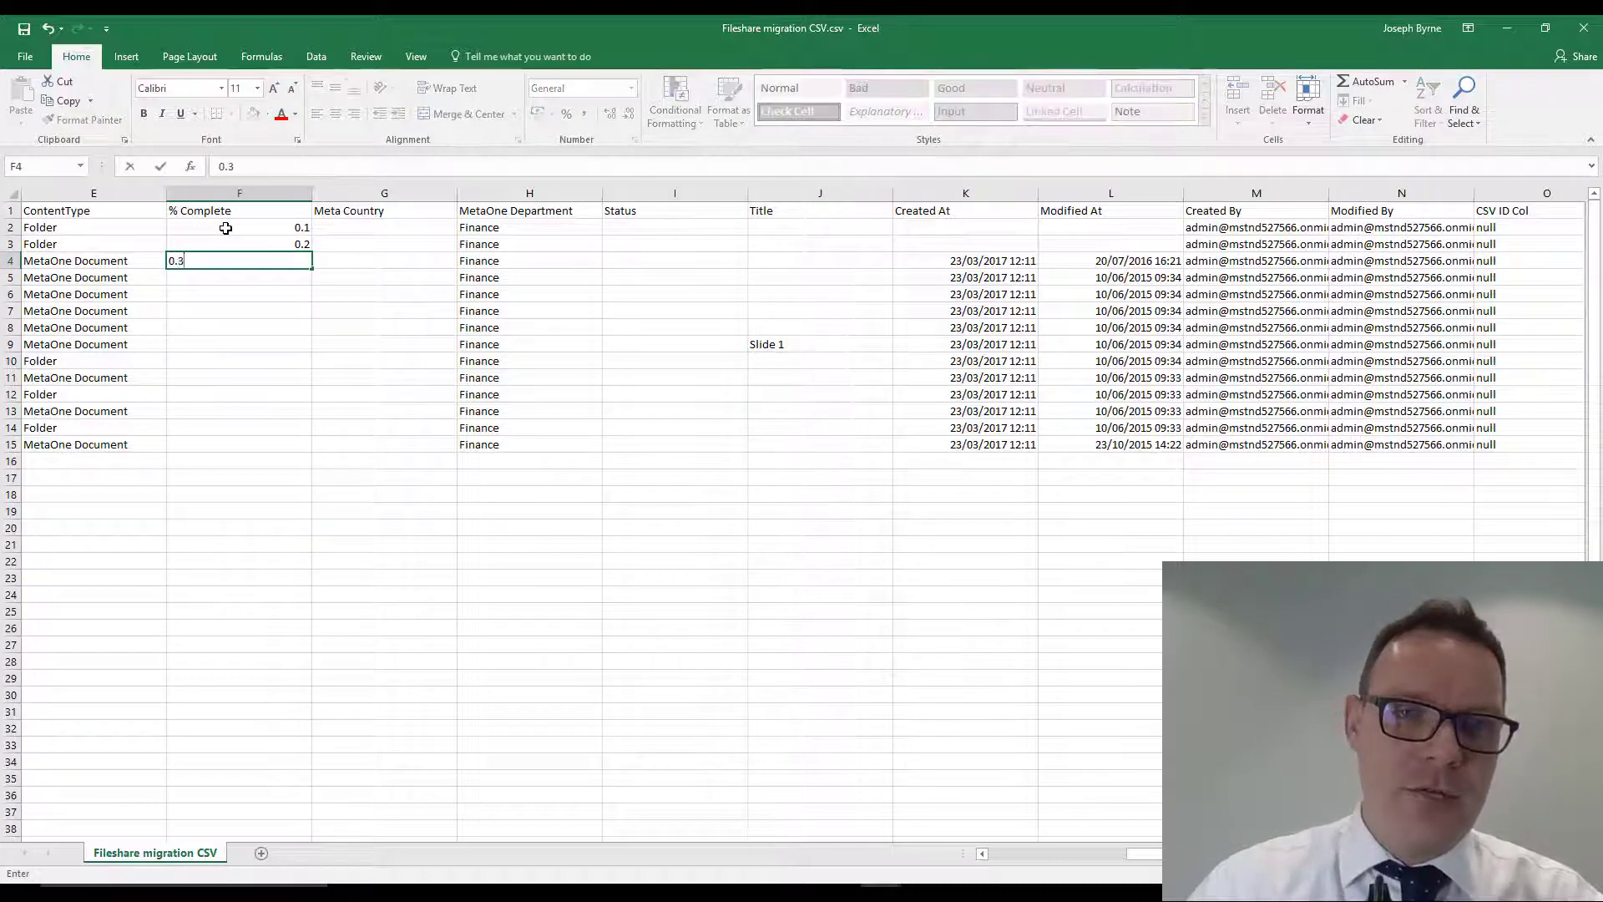
pyautogui.press('Return')
pyautogui.moveTo(236, 228); pyautogui.dragTo(311, 447)
# - Enter Bulgaria as the Meta Country of the Finance folder in cell G2
pyautogui.click(379, 227)
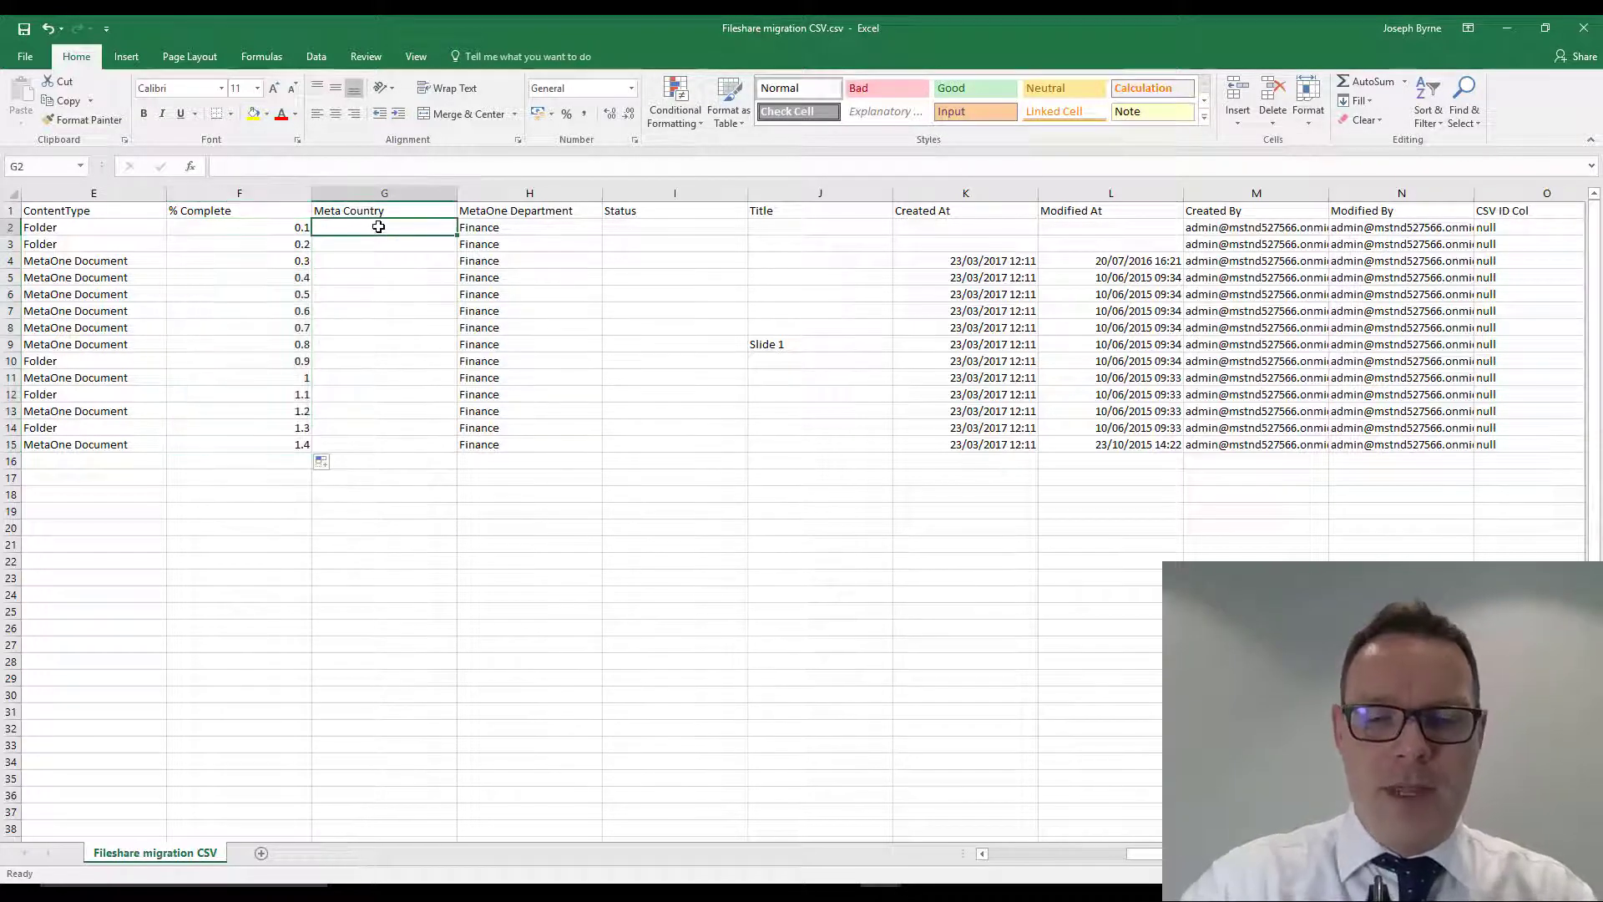
pyautogui.write('Bu')
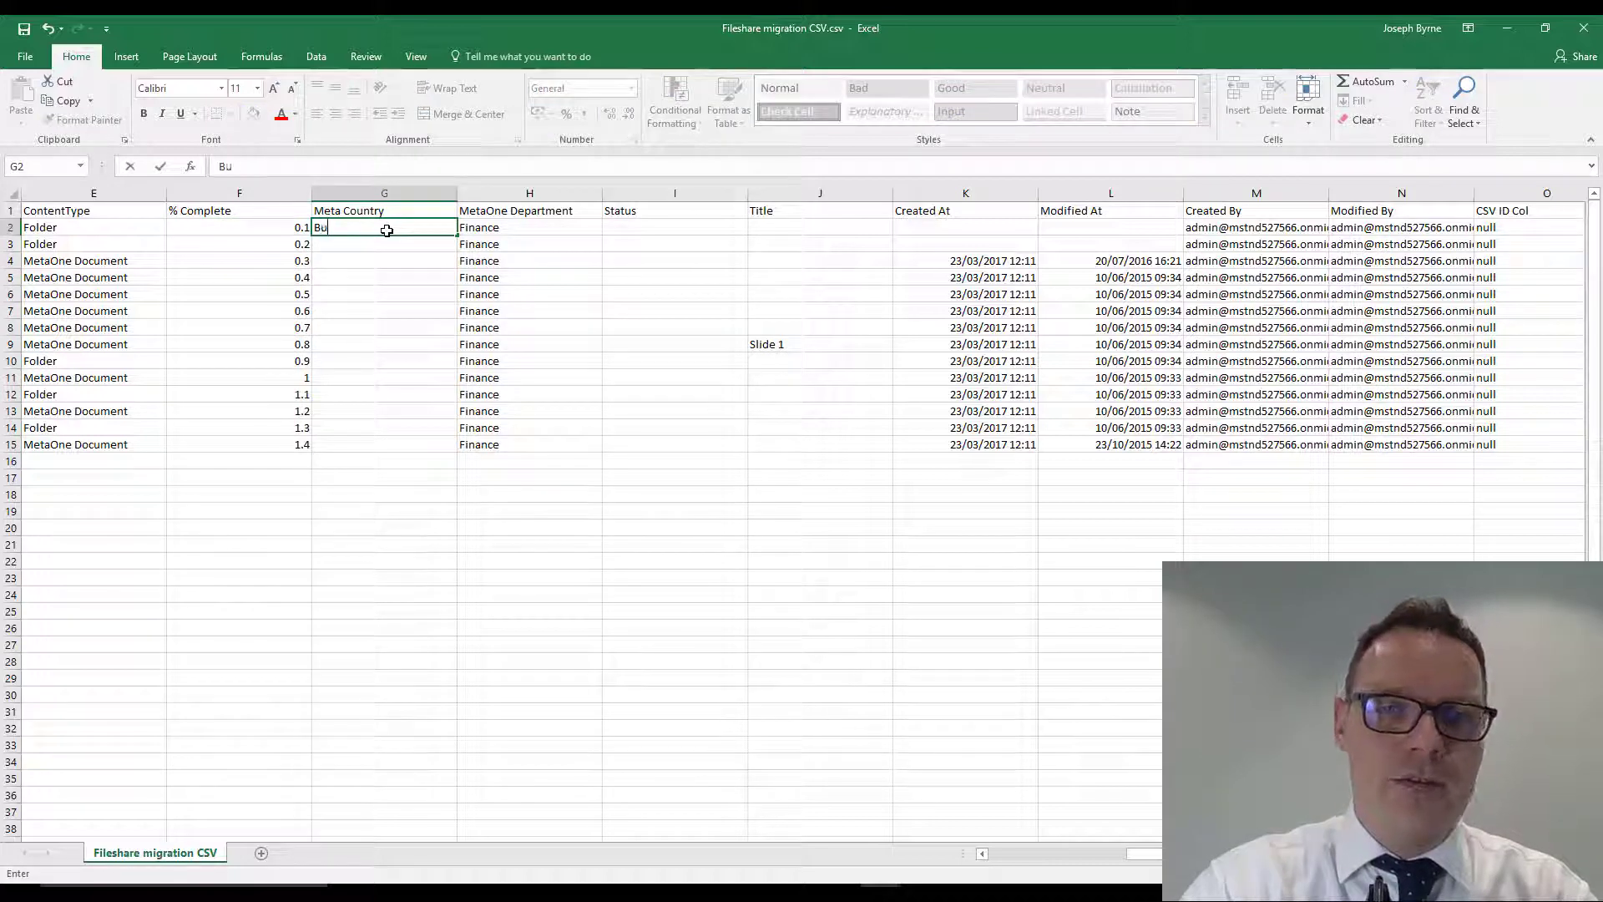
pyautogui.write('lgaria')
pyautogui.press('Return')
pyautogui.press('pagedown')
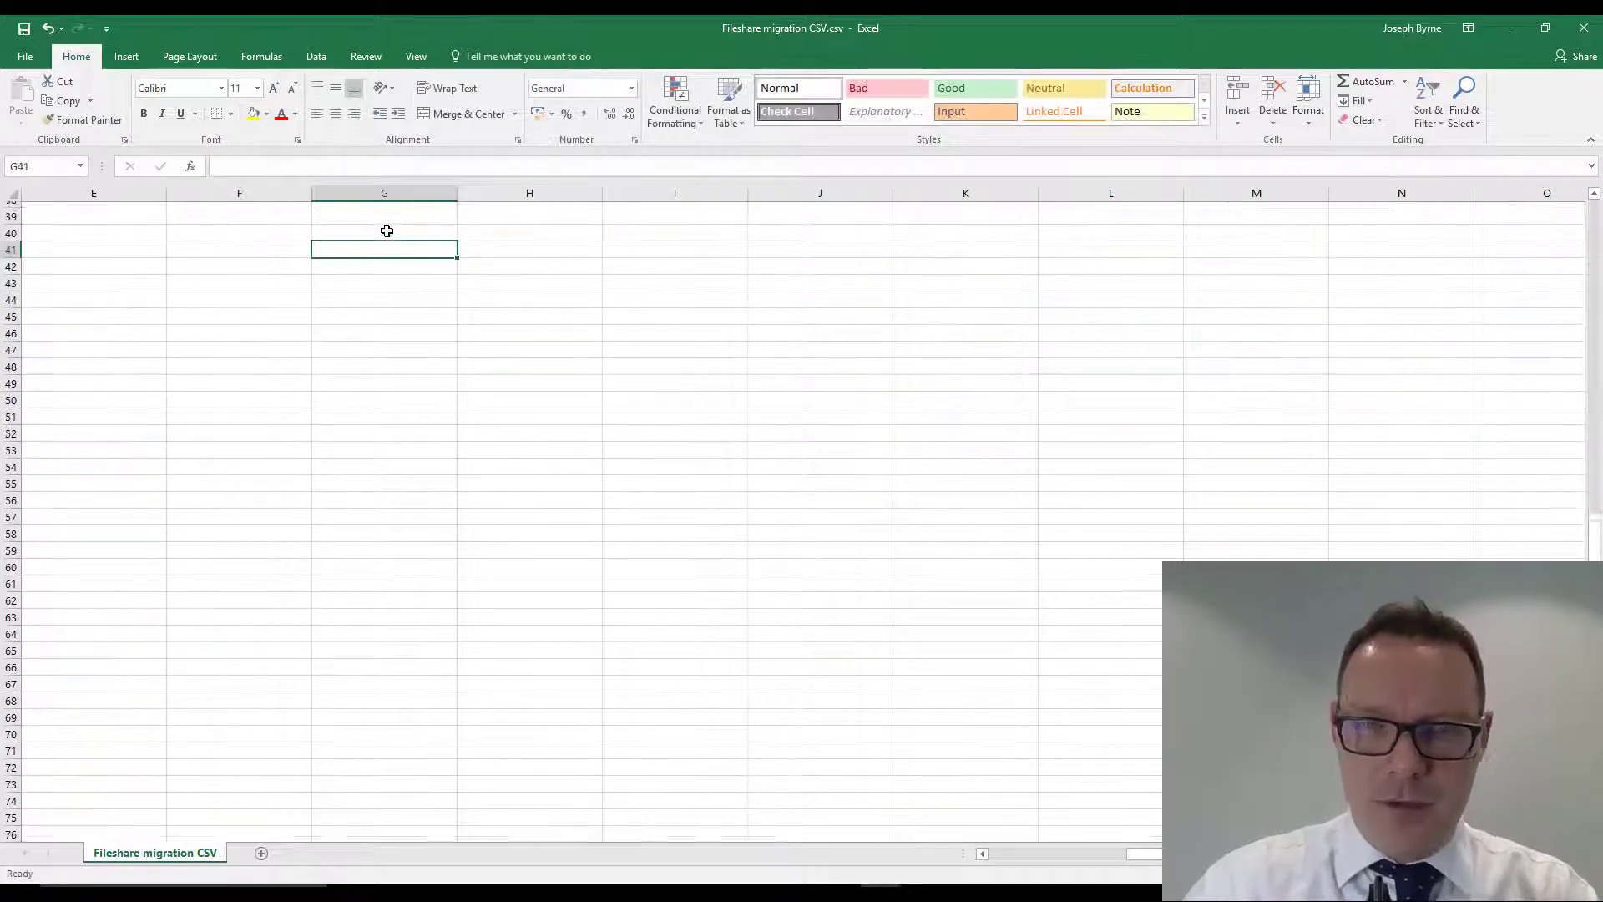
pyautogui.scroll(7, 390, 270)
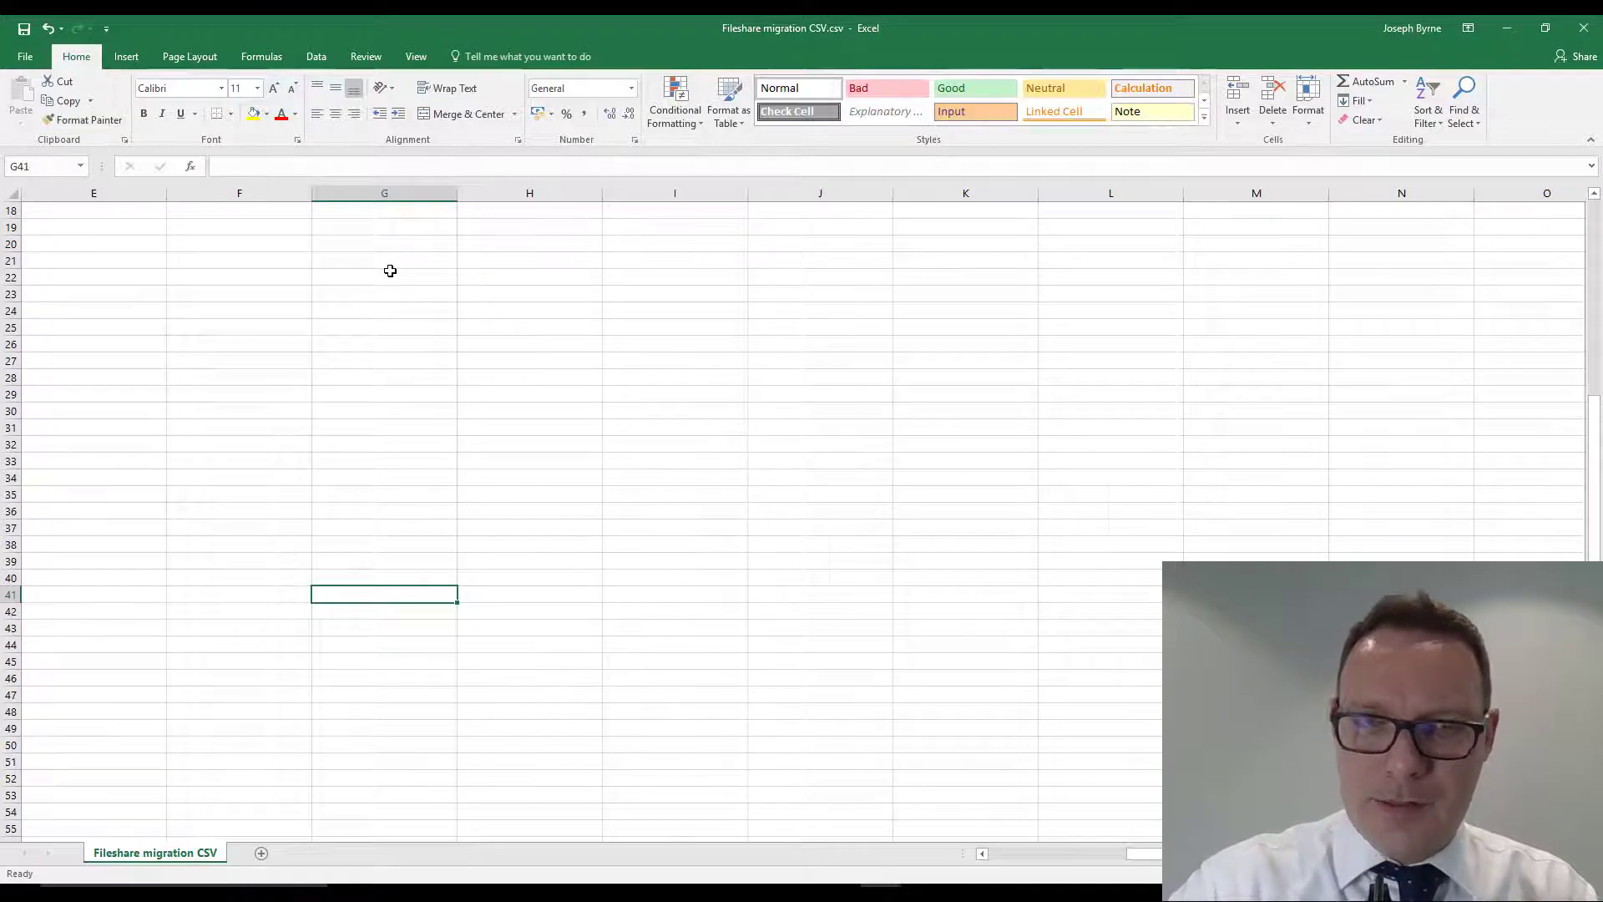
pyautogui.hotkey('ctrl', 'Home')
# - Copy Bulgaria from G2 down the Meta Country column through row 9
pyautogui.click(1166, 262)
pyautogui.press('Right')
pyautogui.press('Right')
pyautogui.press('Right')
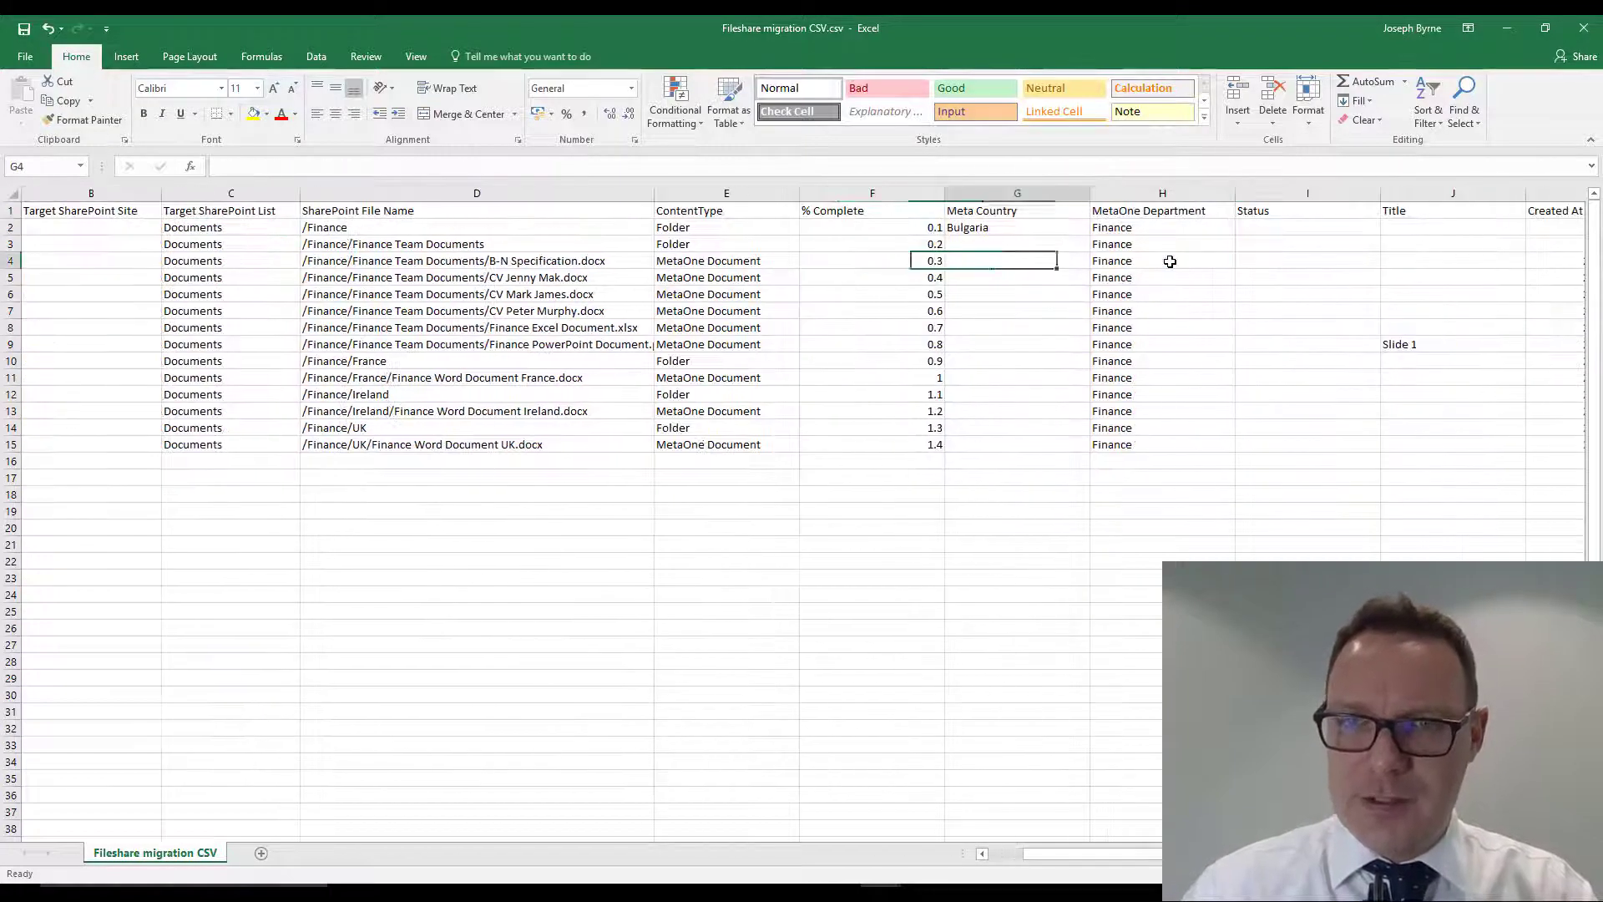
pyautogui.press('Right')
pyautogui.press('Right')
pyautogui.press('Right')
pyautogui.press('Right')
pyautogui.press('Right')
pyautogui.press('Right')
pyautogui.press('Right')
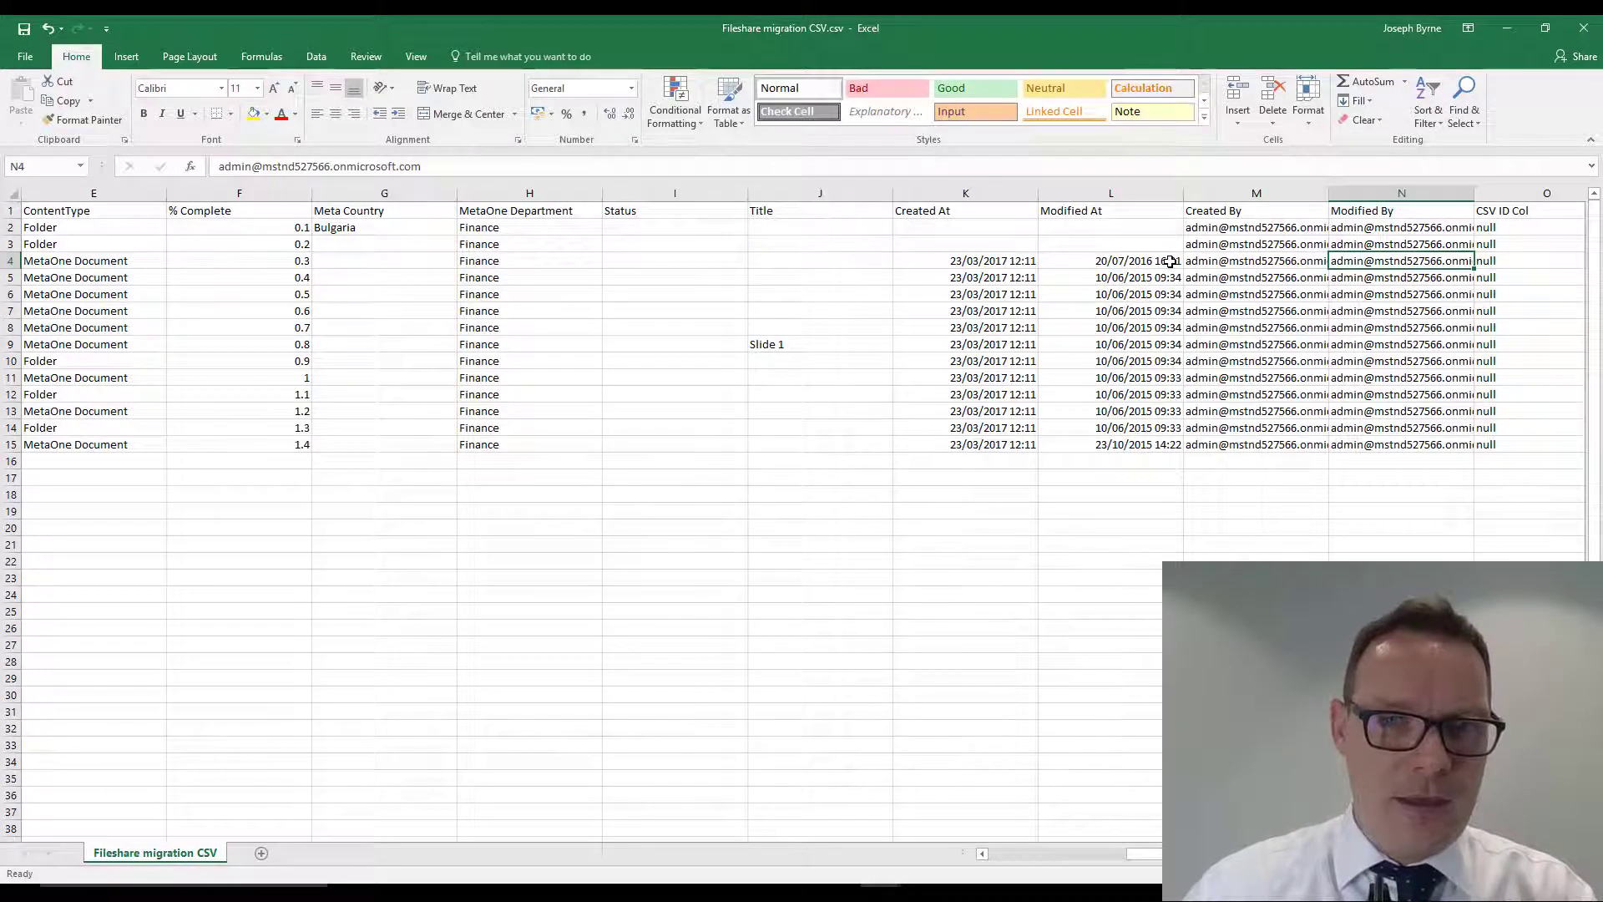
pyautogui.press('Right')
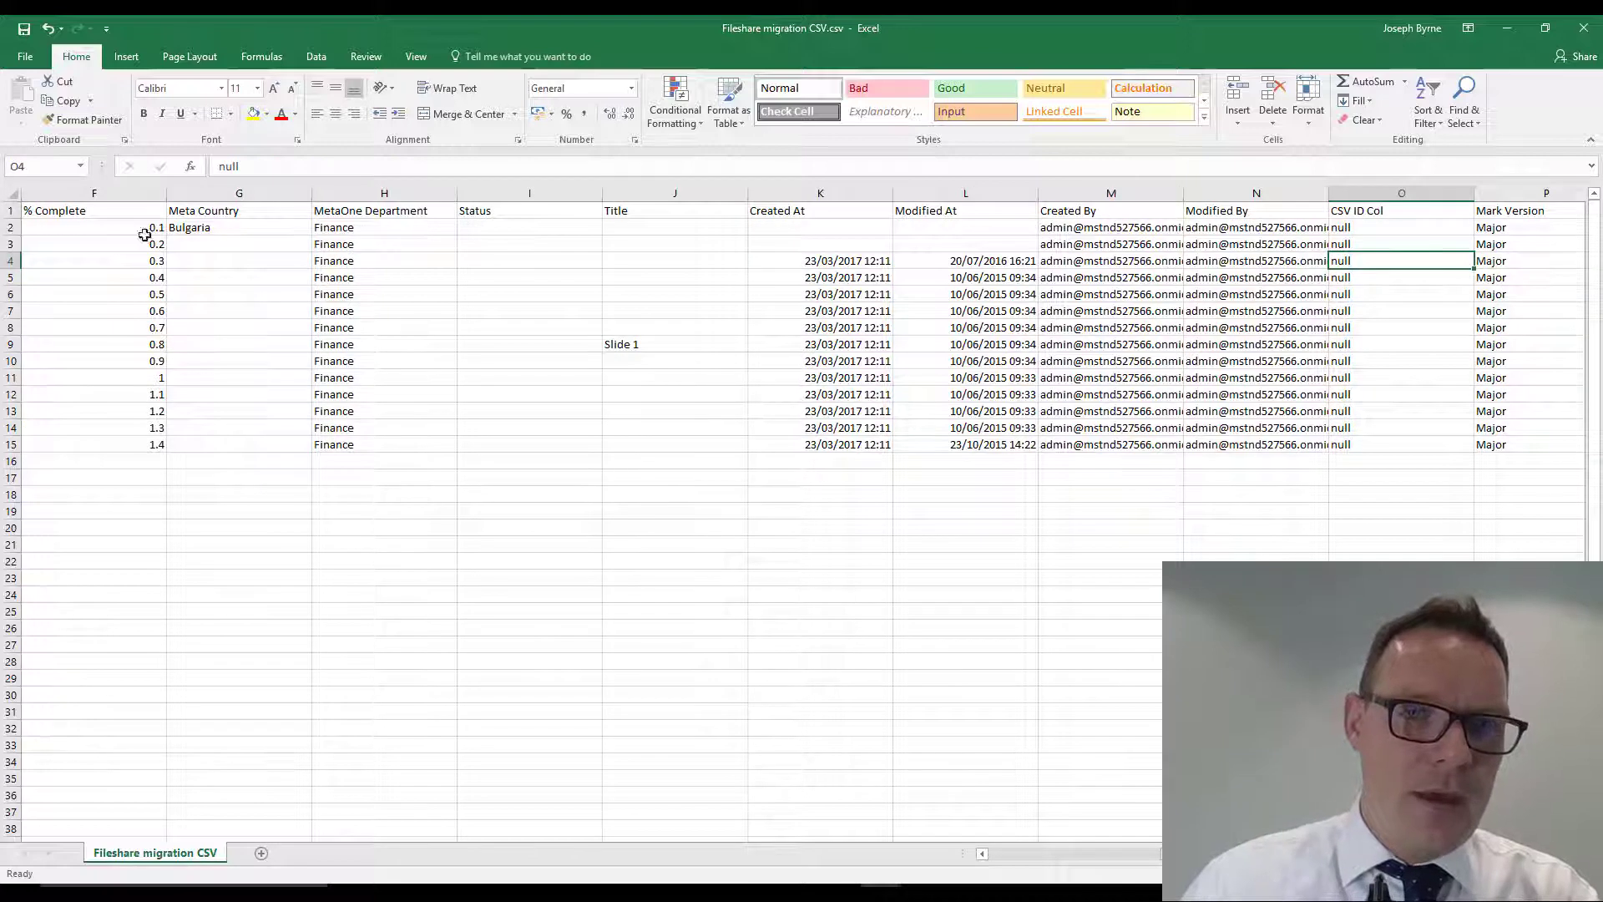
pyautogui.click(255, 225)
pyautogui.moveTo(311, 236); pyautogui.dragTo(292, 349)
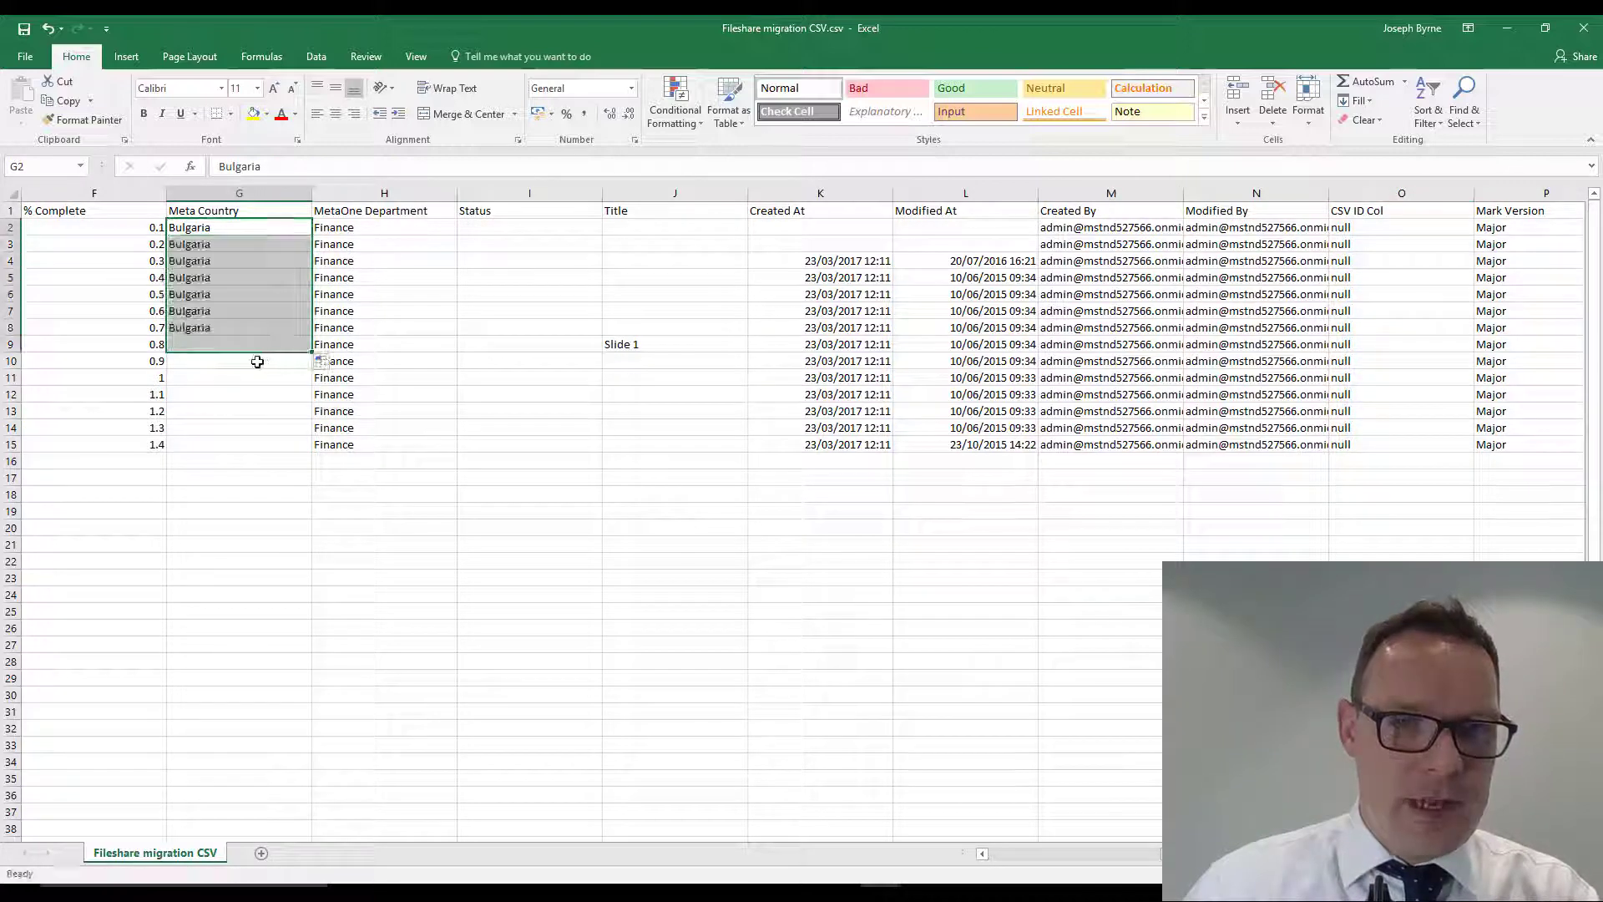
# - Enter France in G10 and UK in G11, and repeat the pair down the Meta Country column to row 15
pyautogui.click(248, 367)
pyautogui.write('France')
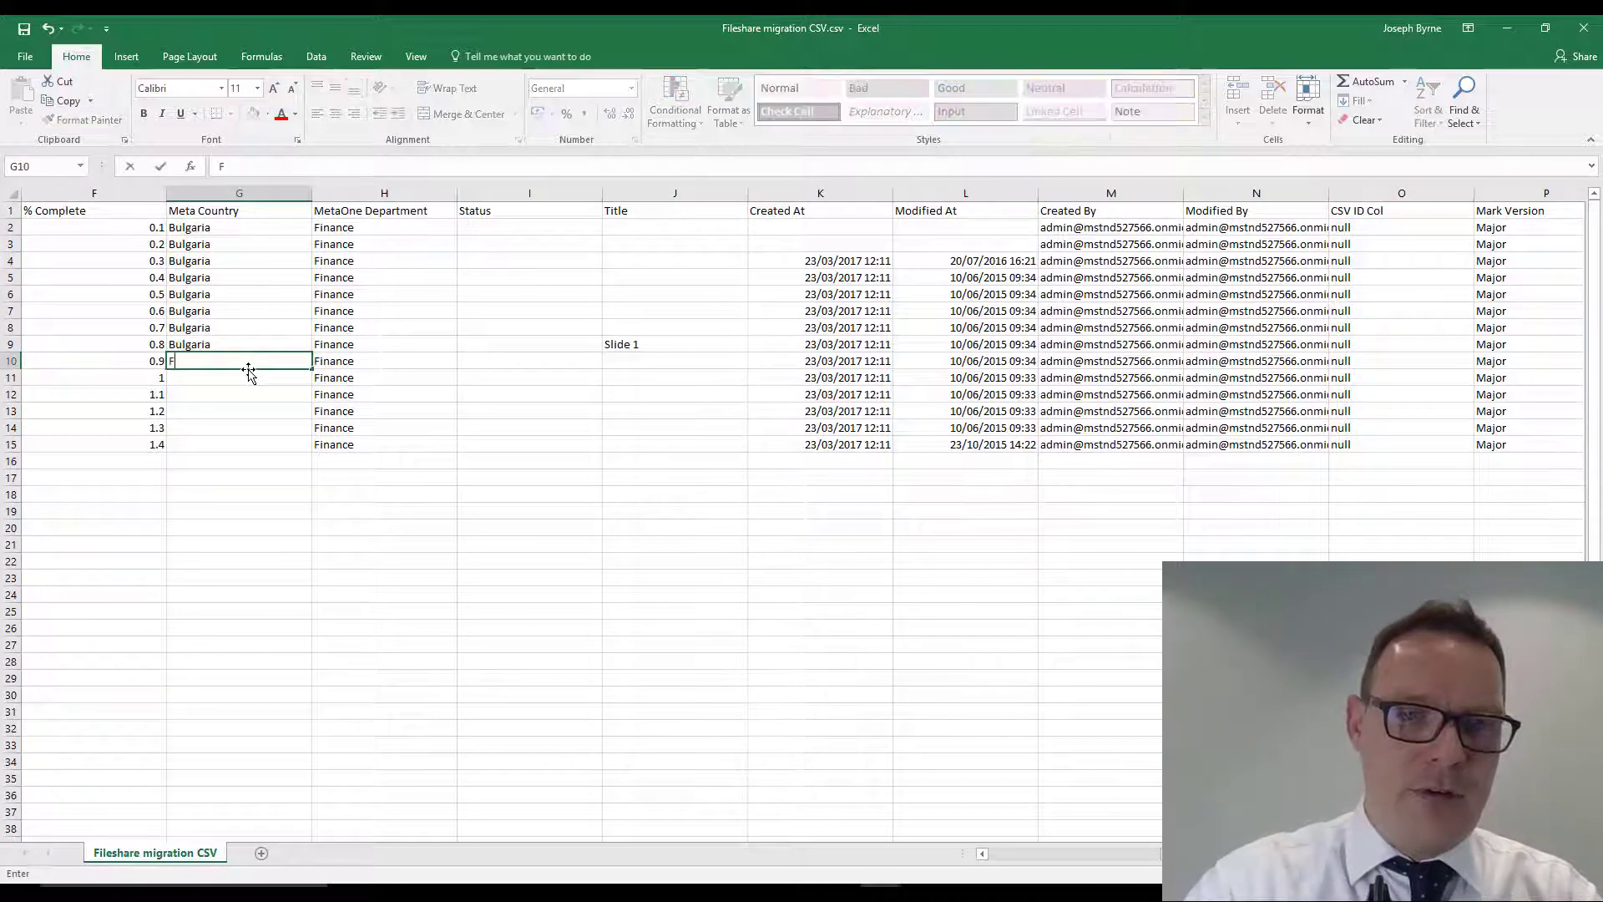
pyautogui.press('Return')
pyautogui.write('UK')
pyautogui.press('Return')
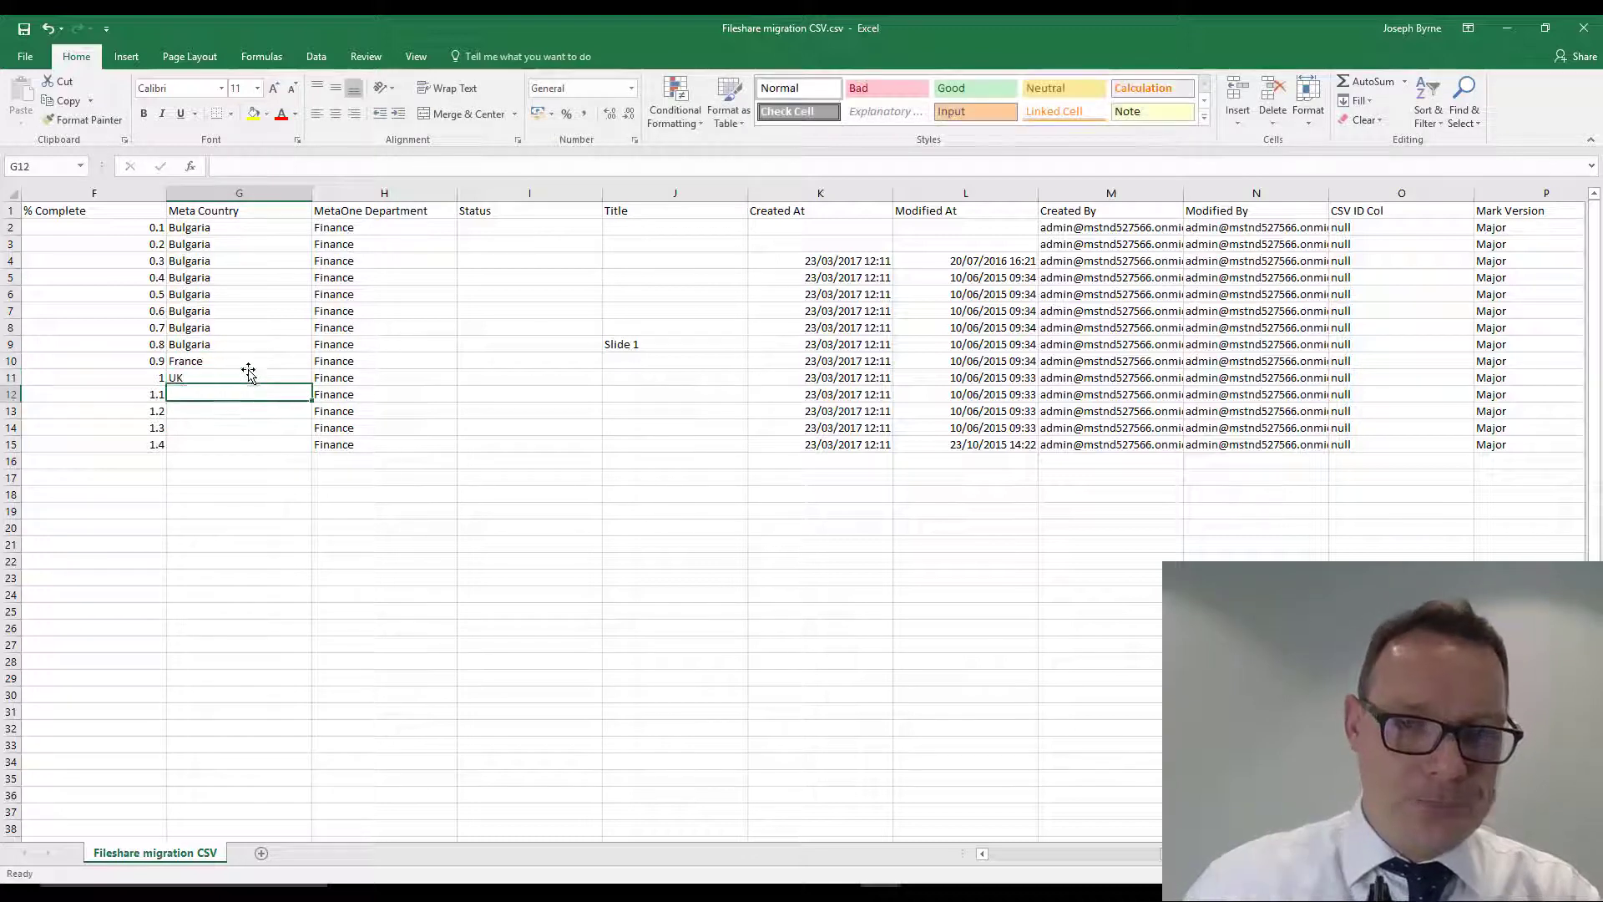
pyautogui.click(251, 361)
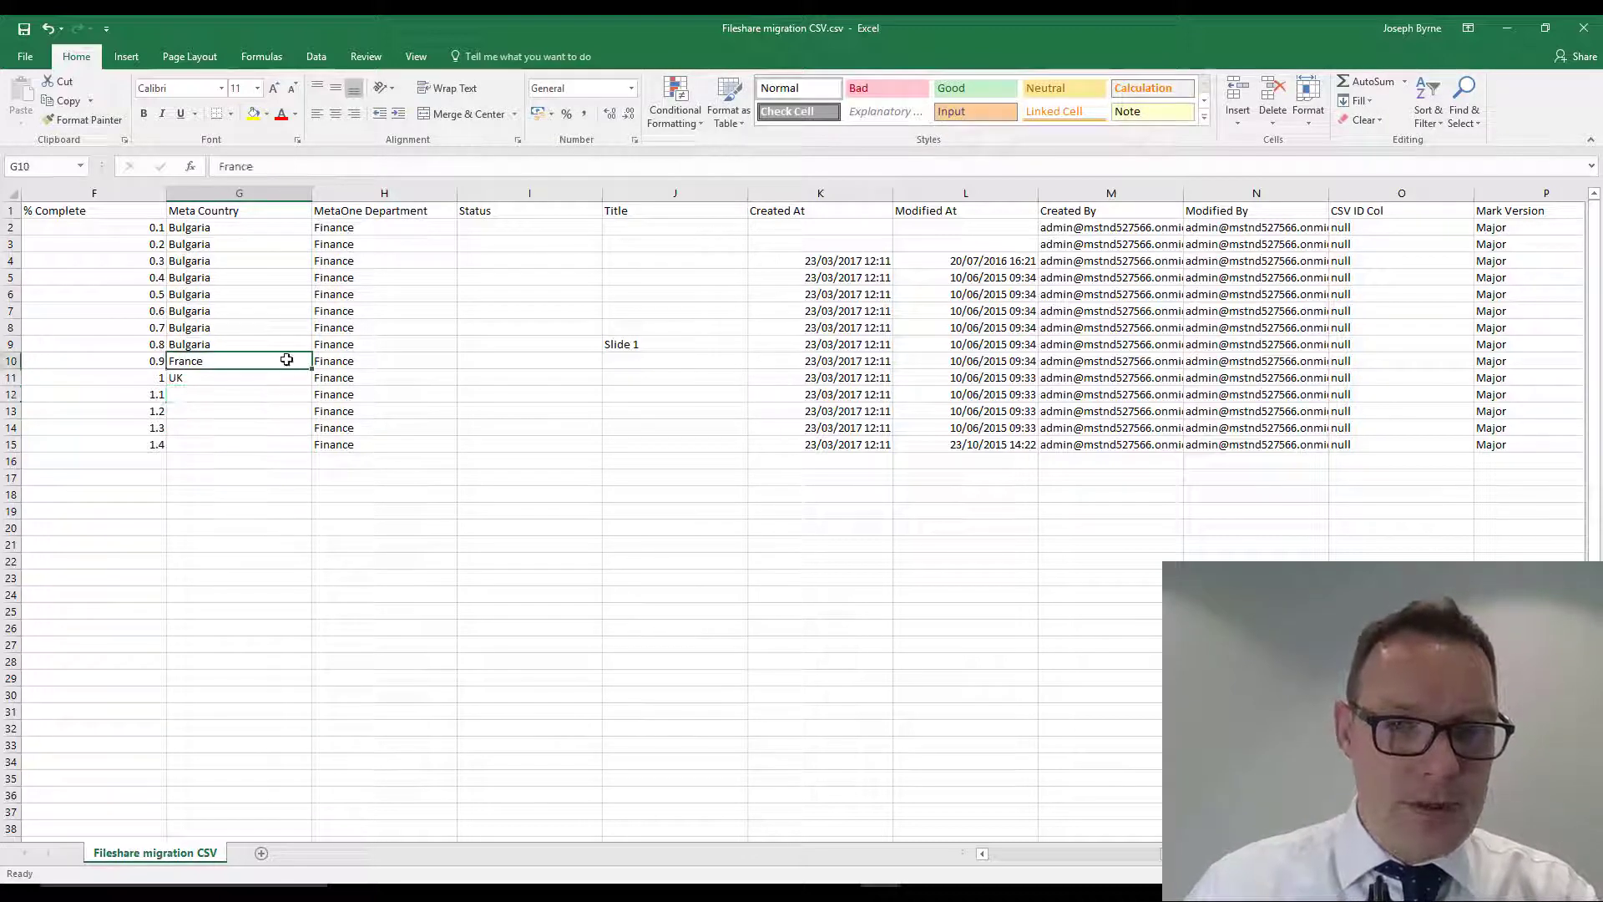
pyautogui.moveTo(286, 359); pyautogui.dragTo(309, 456)
# - Enter Final as the Status of the Finance folder in cell I2
pyautogui.click(513, 225)
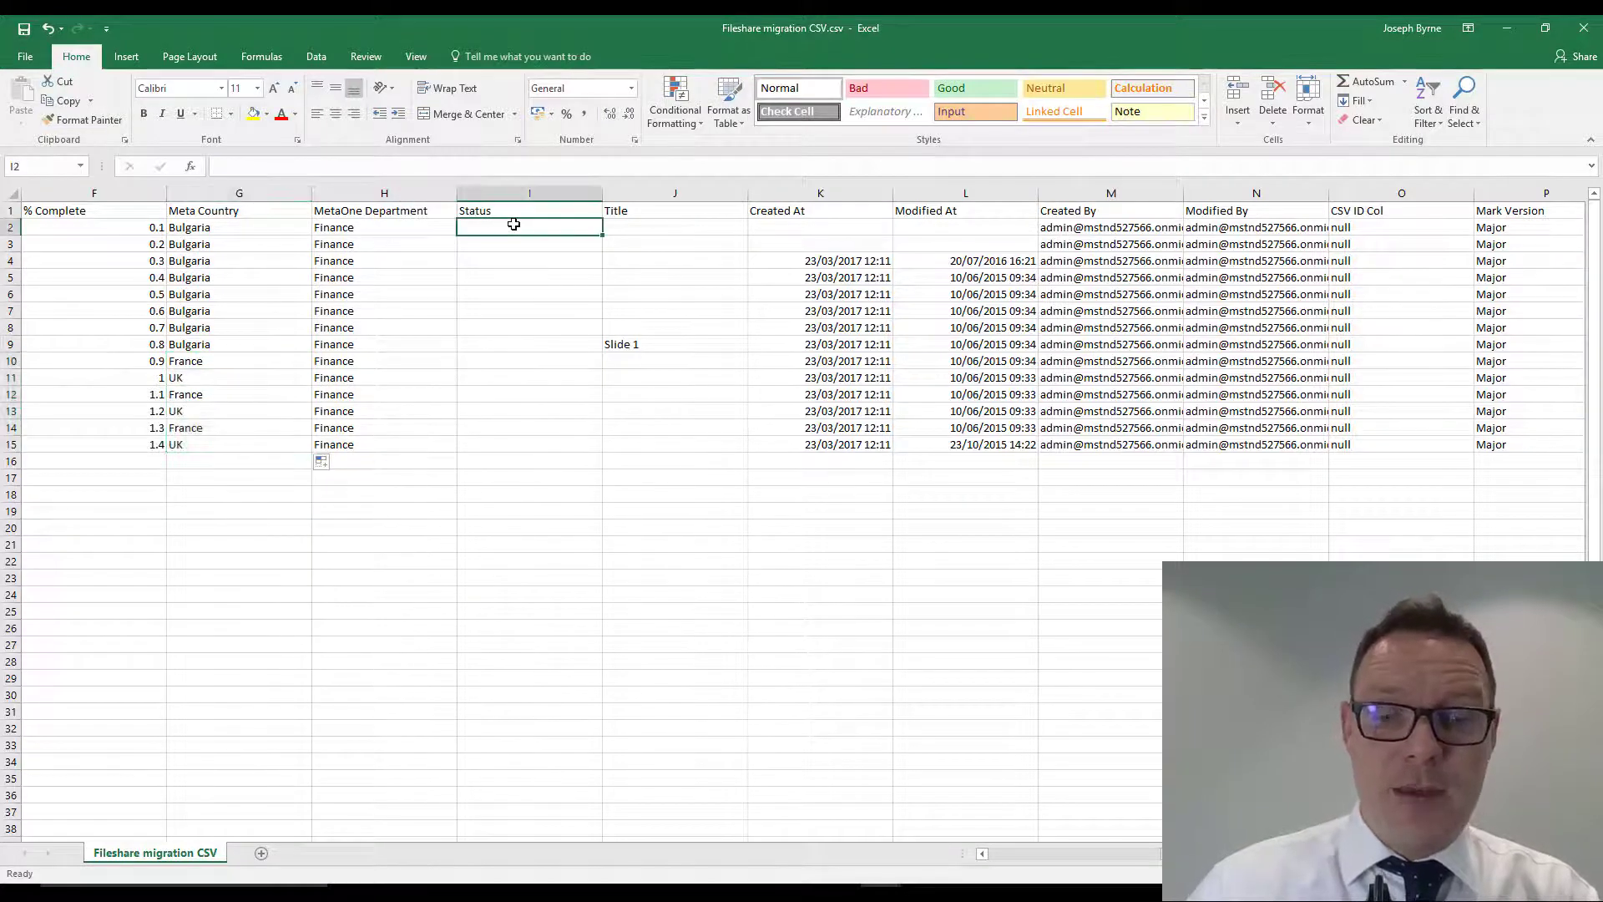
pyautogui.write('Fin')
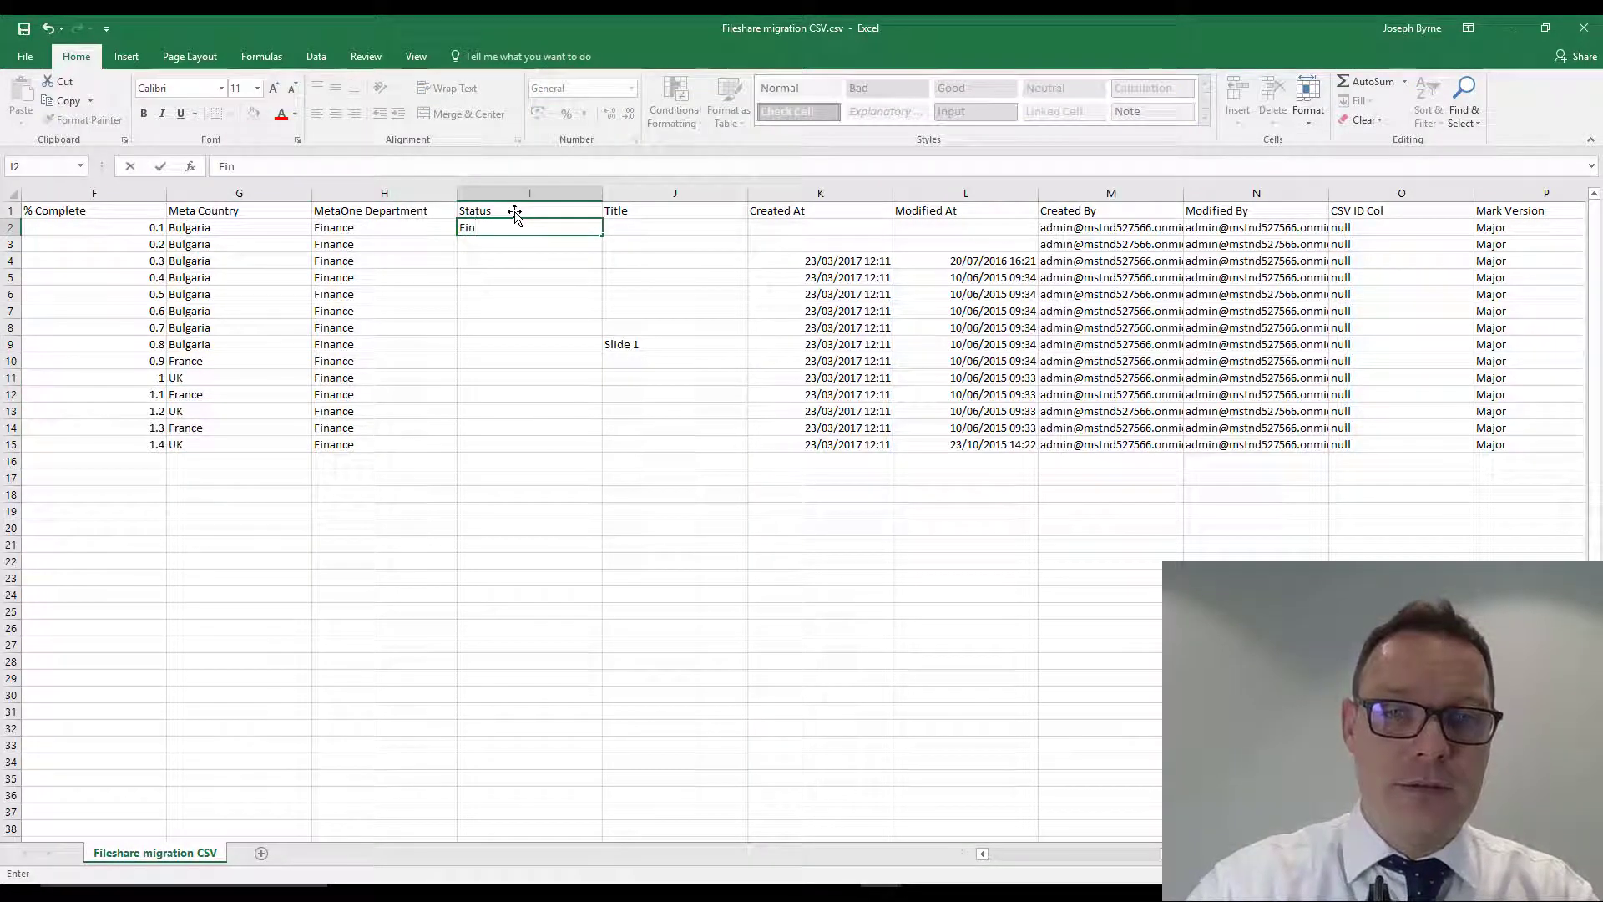
pyautogui.write('al')
pyautogui.press('Return')
pyautogui.press('pagedown')
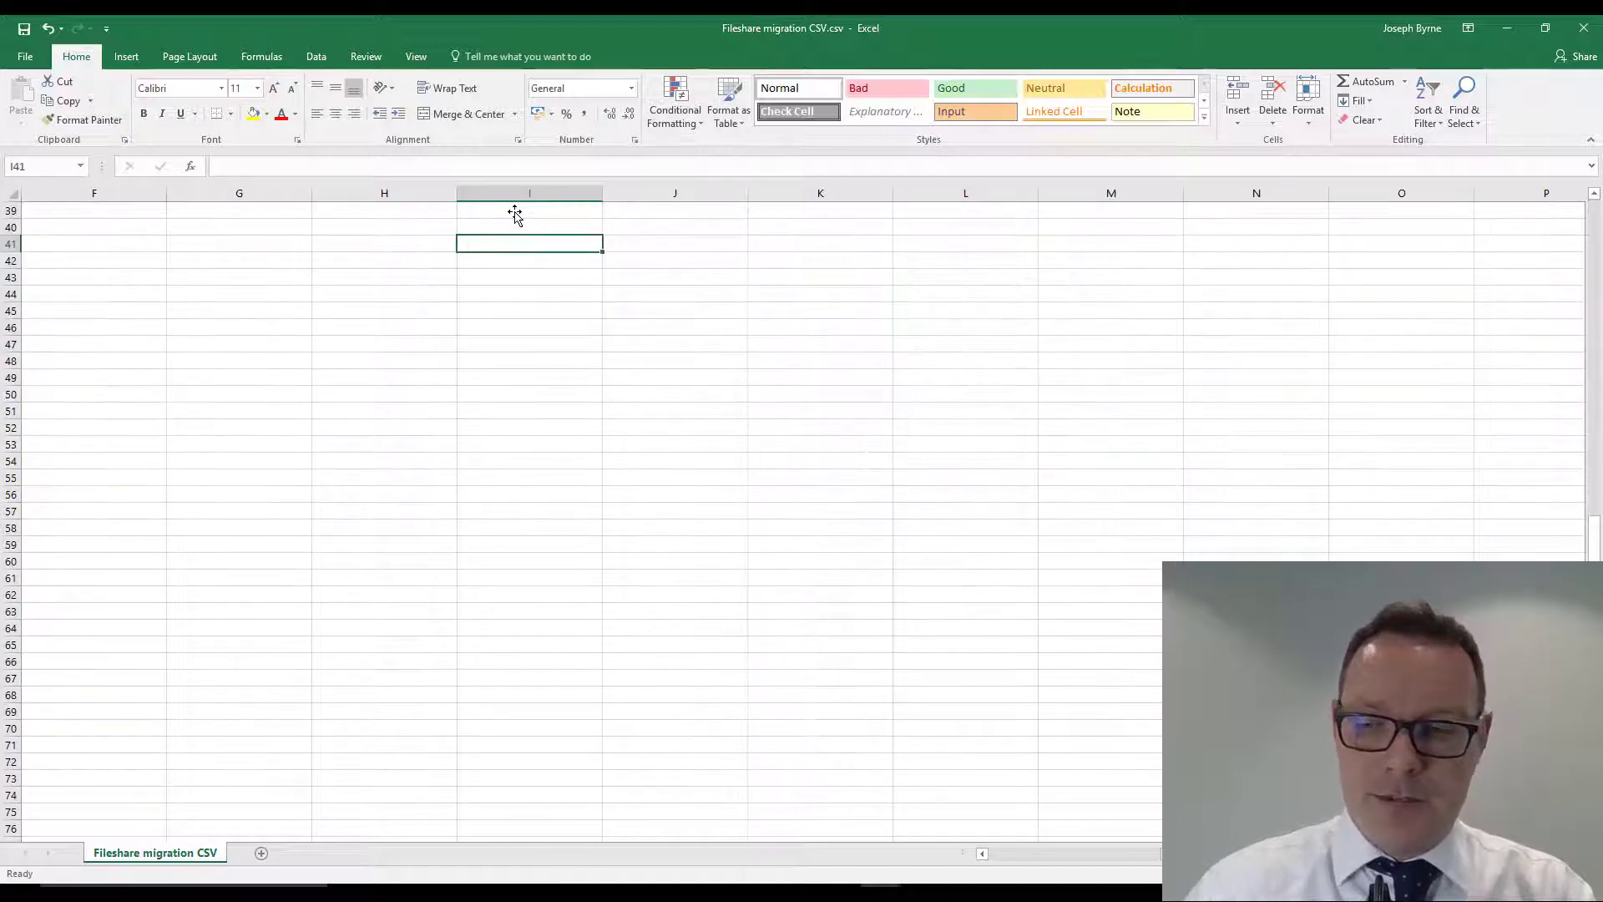
pyautogui.hotkey('ctrl', 'Home')
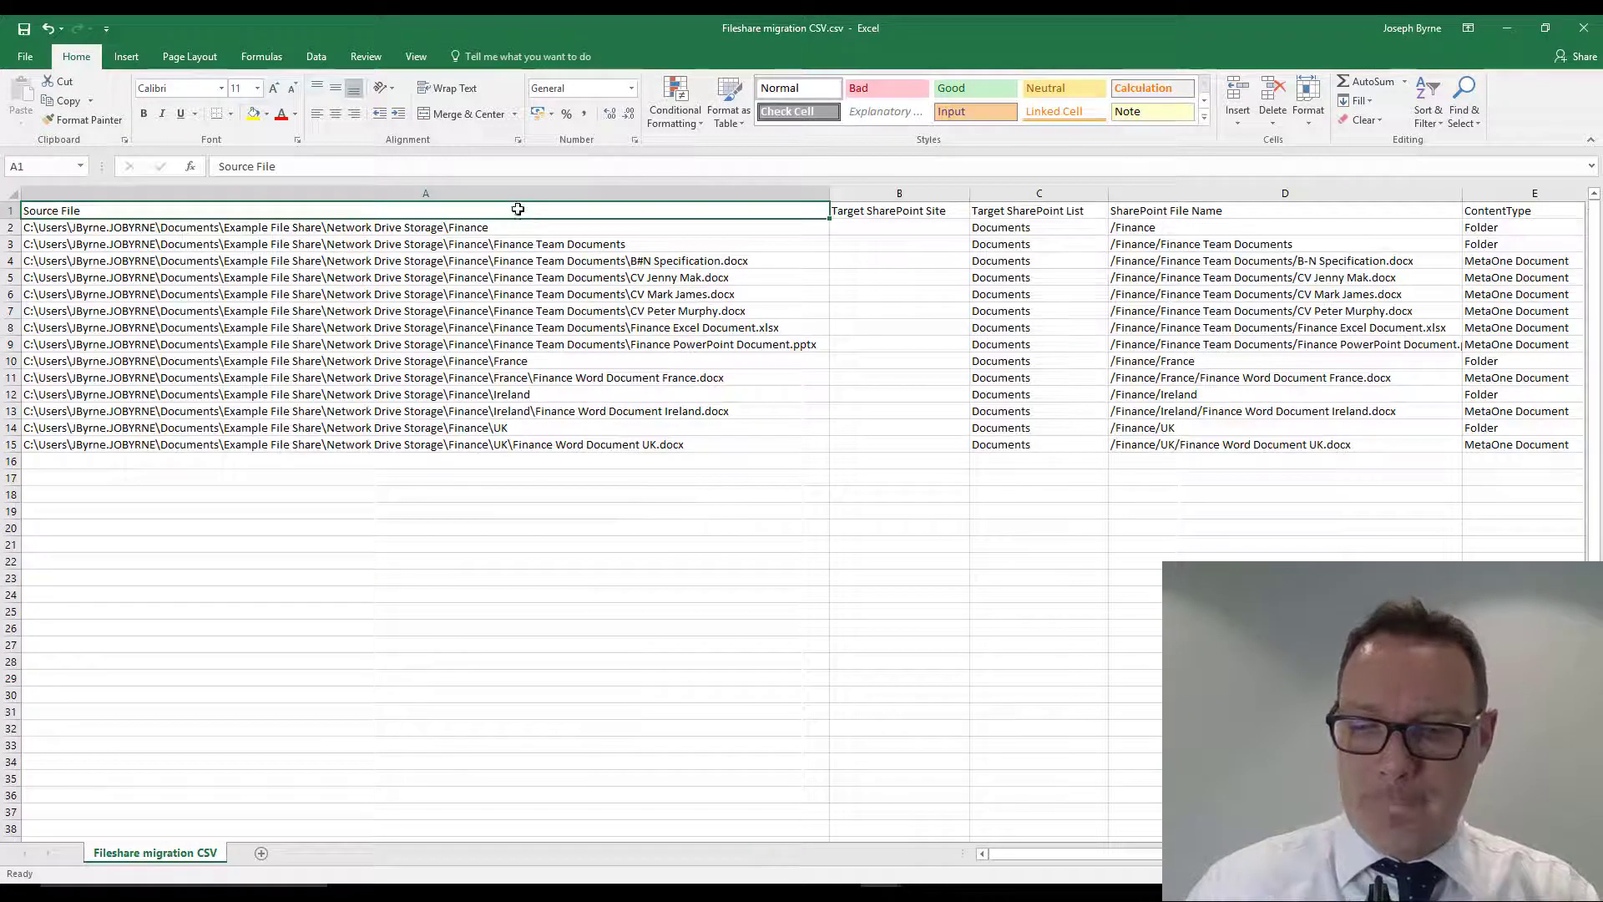
pyautogui.press('Right')
pyautogui.press('Right')
pyautogui.press('Right')
pyautogui.press('Right')
pyautogui.press('Right')
pyautogui.press('Right')
pyautogui.press('Right')
pyautogui.press('Right')
pyautogui.press('Right')
pyautogui.press('Right')
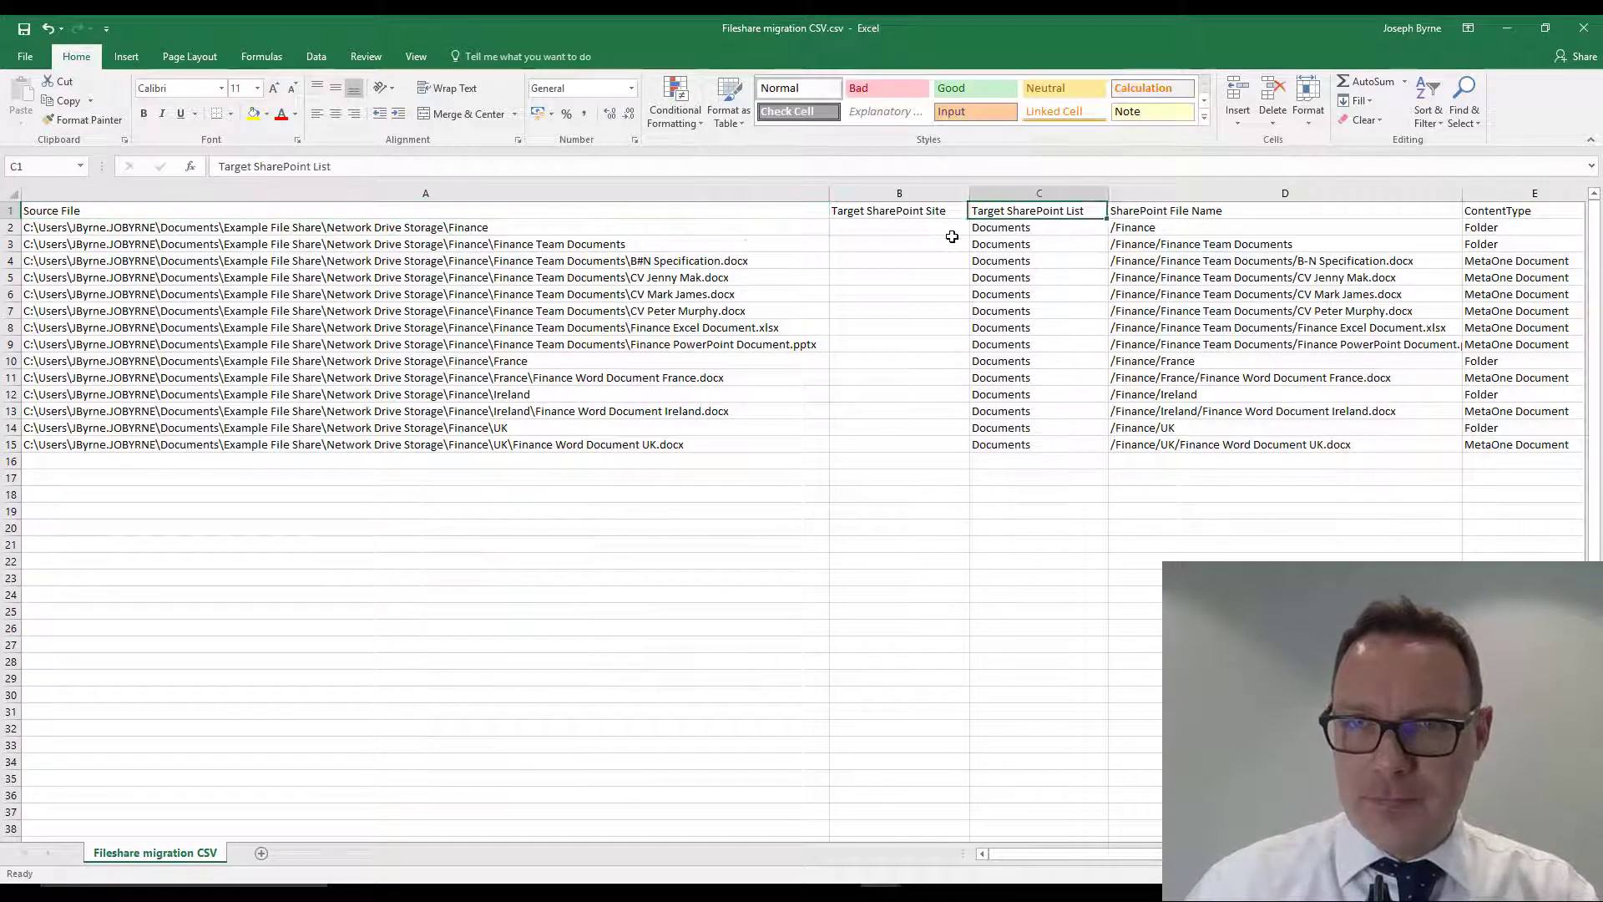
pyautogui.press('Down')
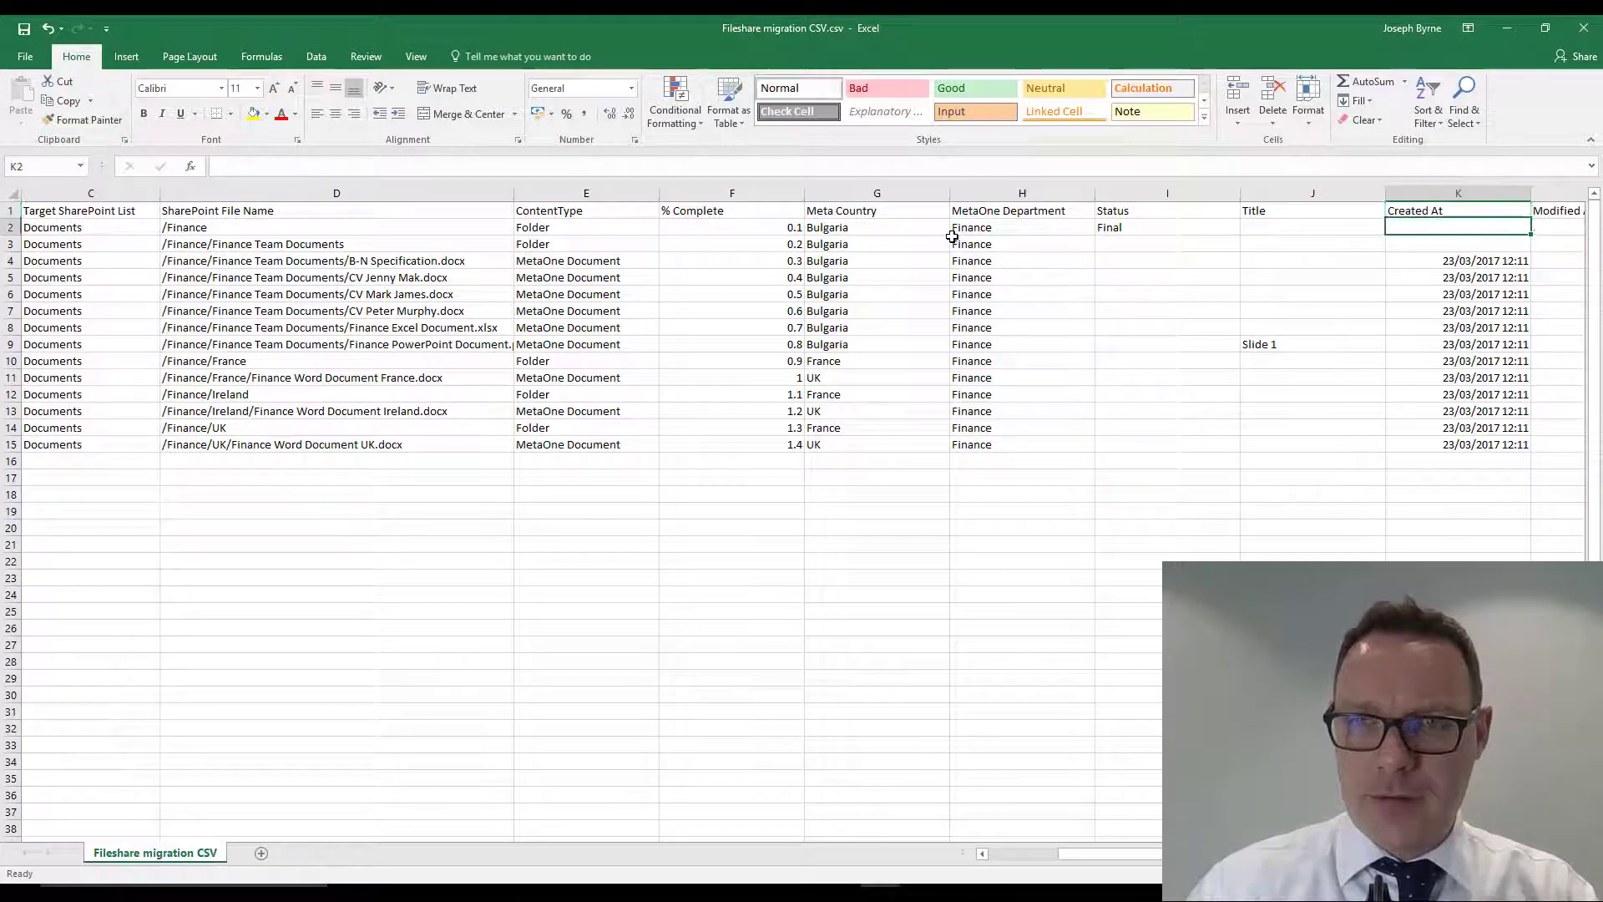
# - Copy Final from I2 down the Status column through row 15
pyautogui.press('Up')
pyautogui.press('Right')
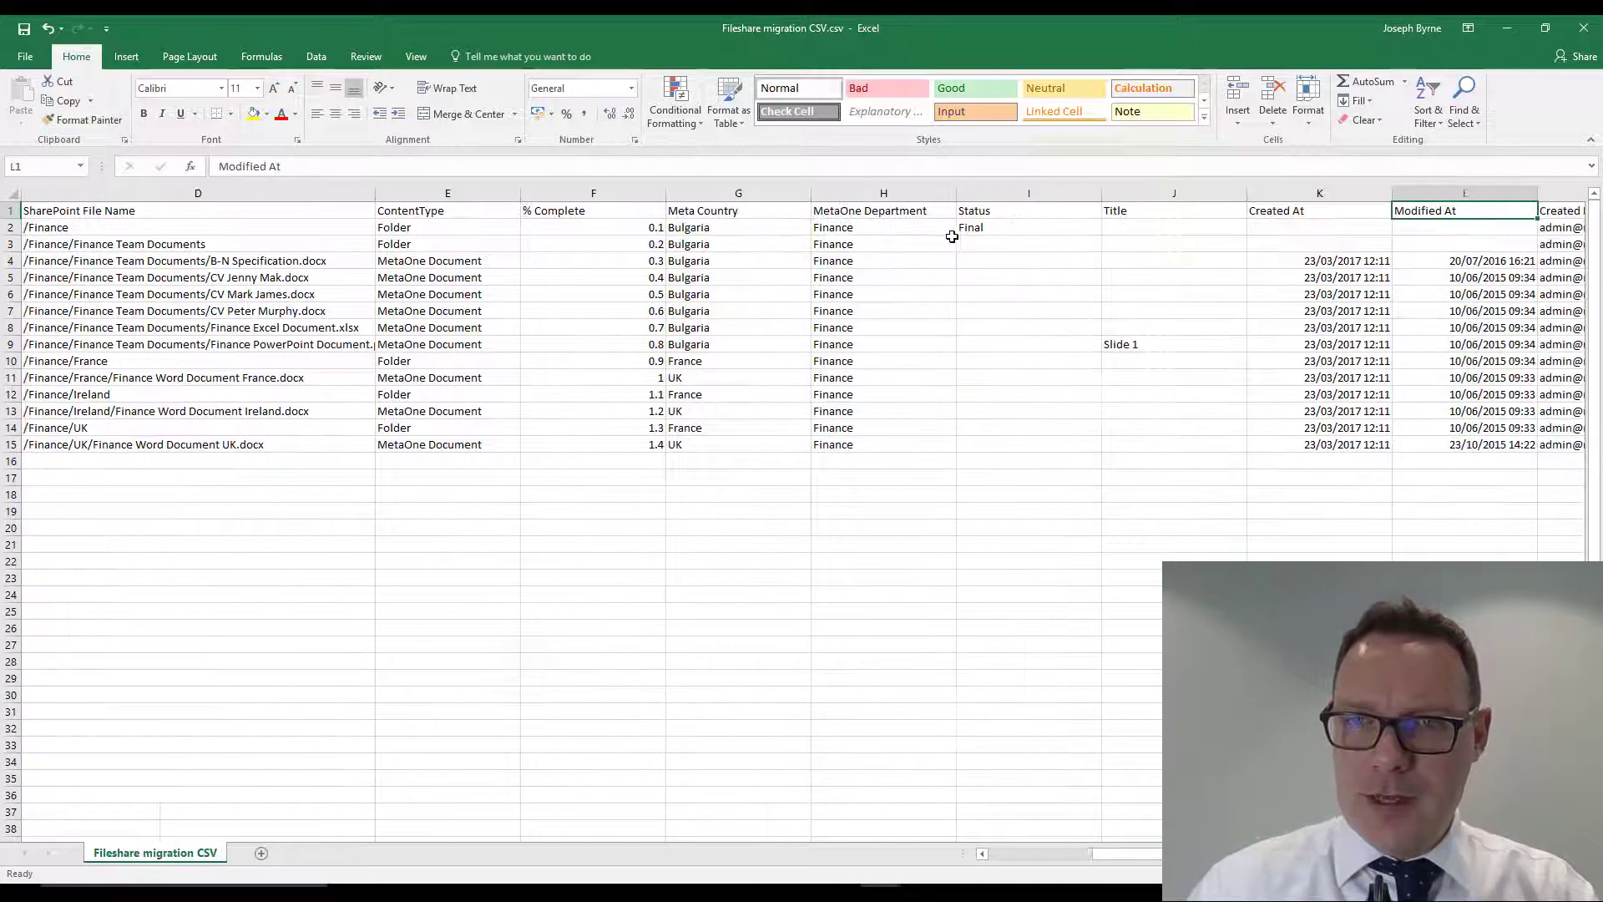
pyautogui.press('Left')
pyautogui.press('Left')
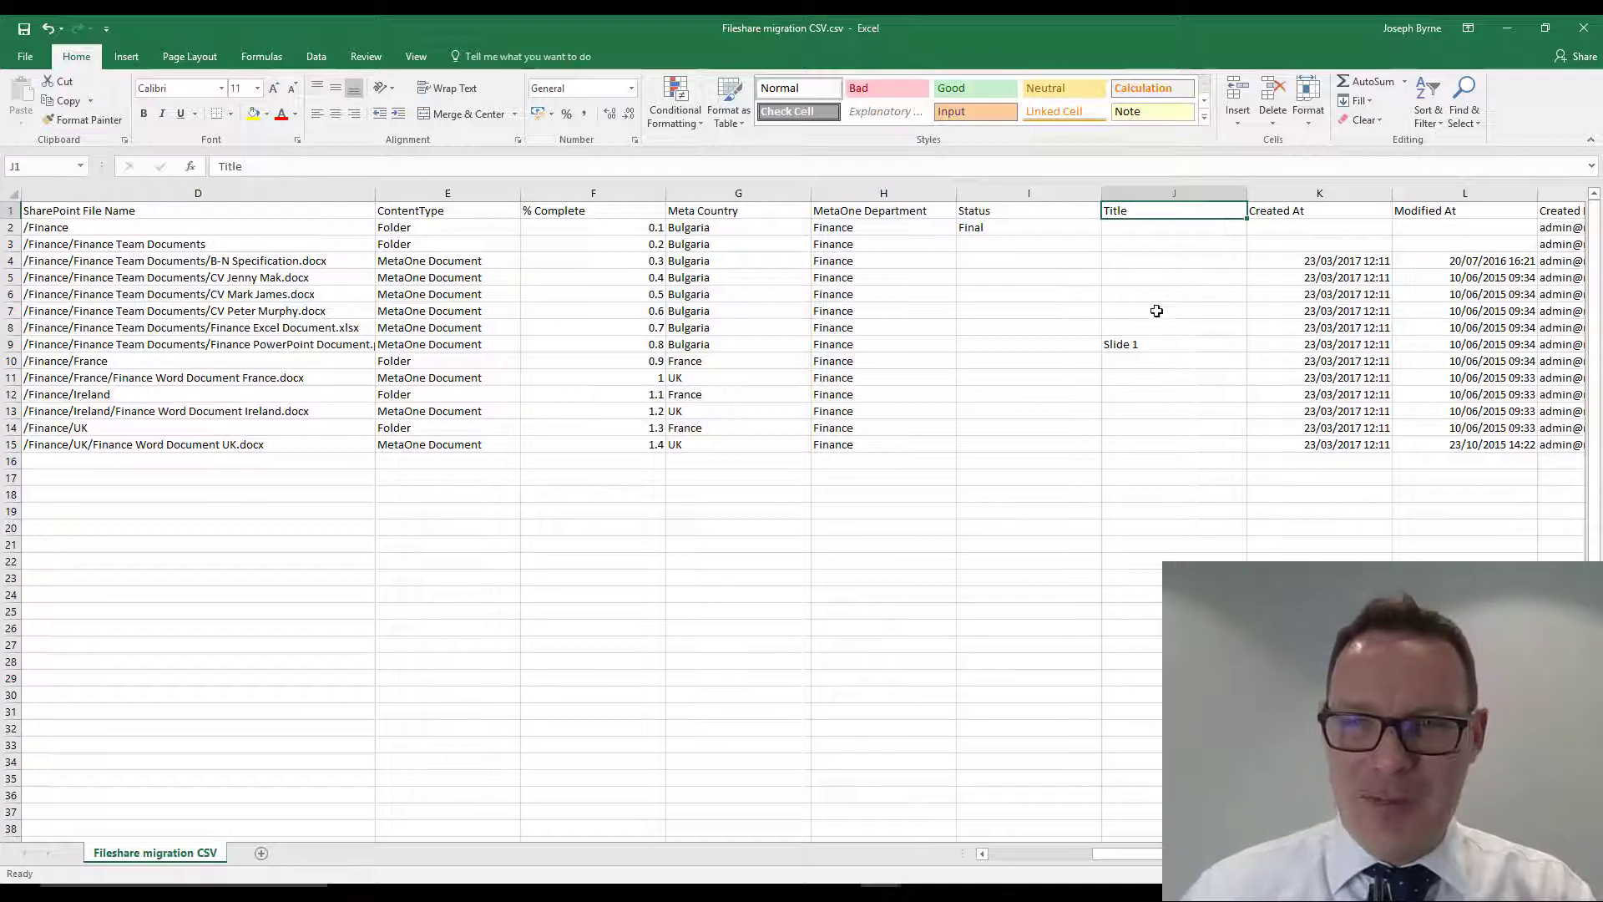
pyautogui.click(1021, 227)
pyautogui.moveTo(1101, 238); pyautogui.dragTo(1068, 459)
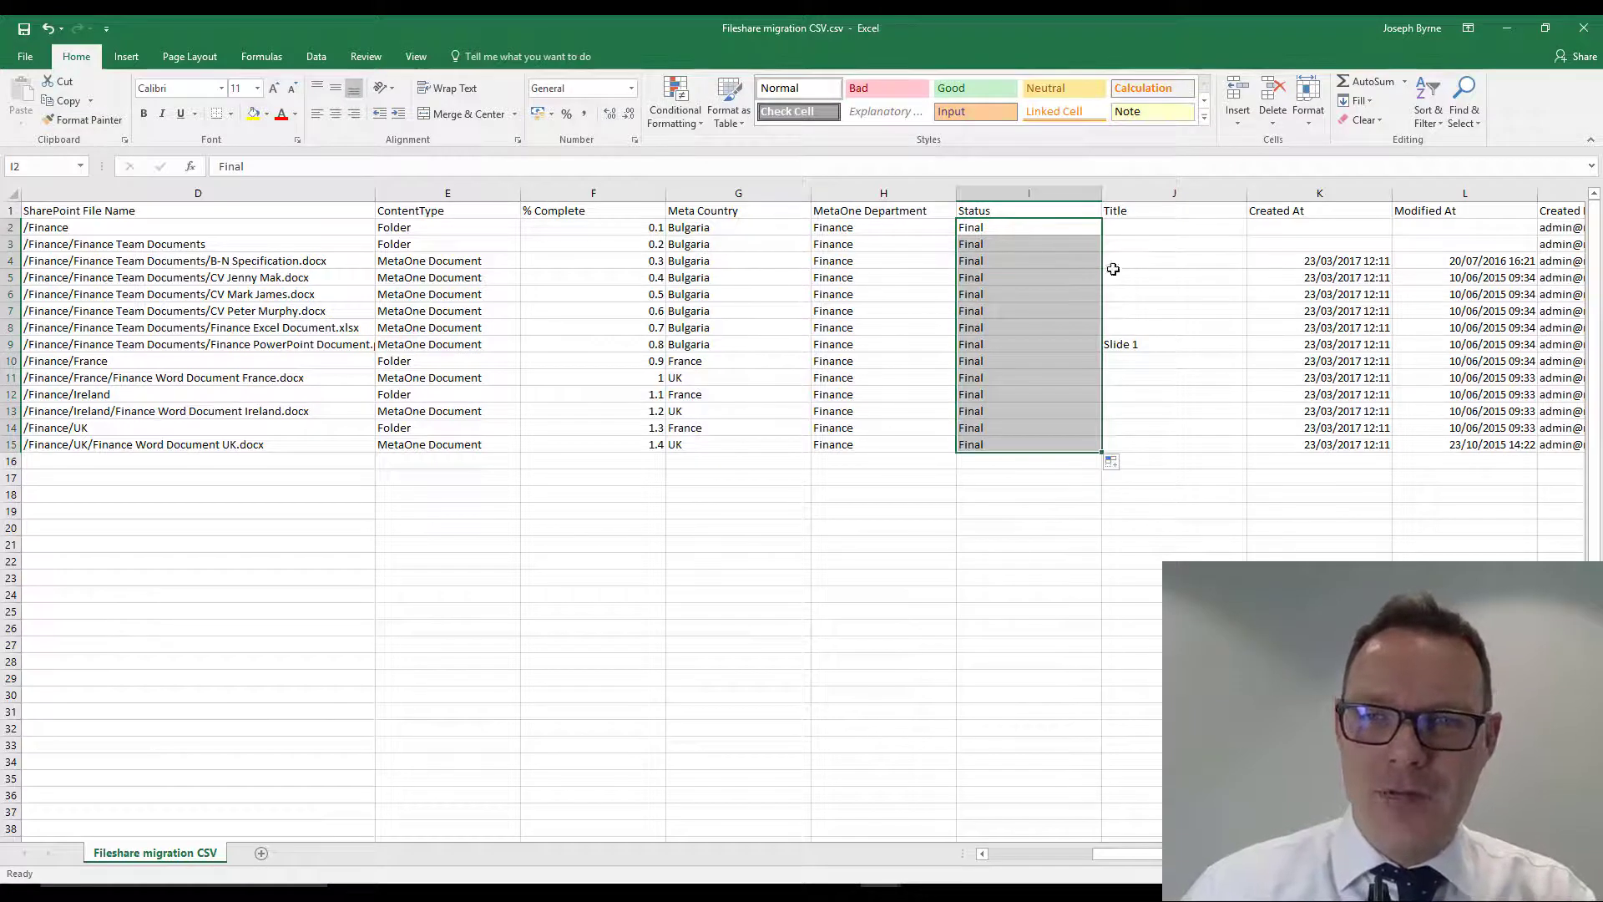
# - Delete the whole row for B#N Specification.docx so it is excluded from the migration CSV
pyautogui.click(1198, 262)
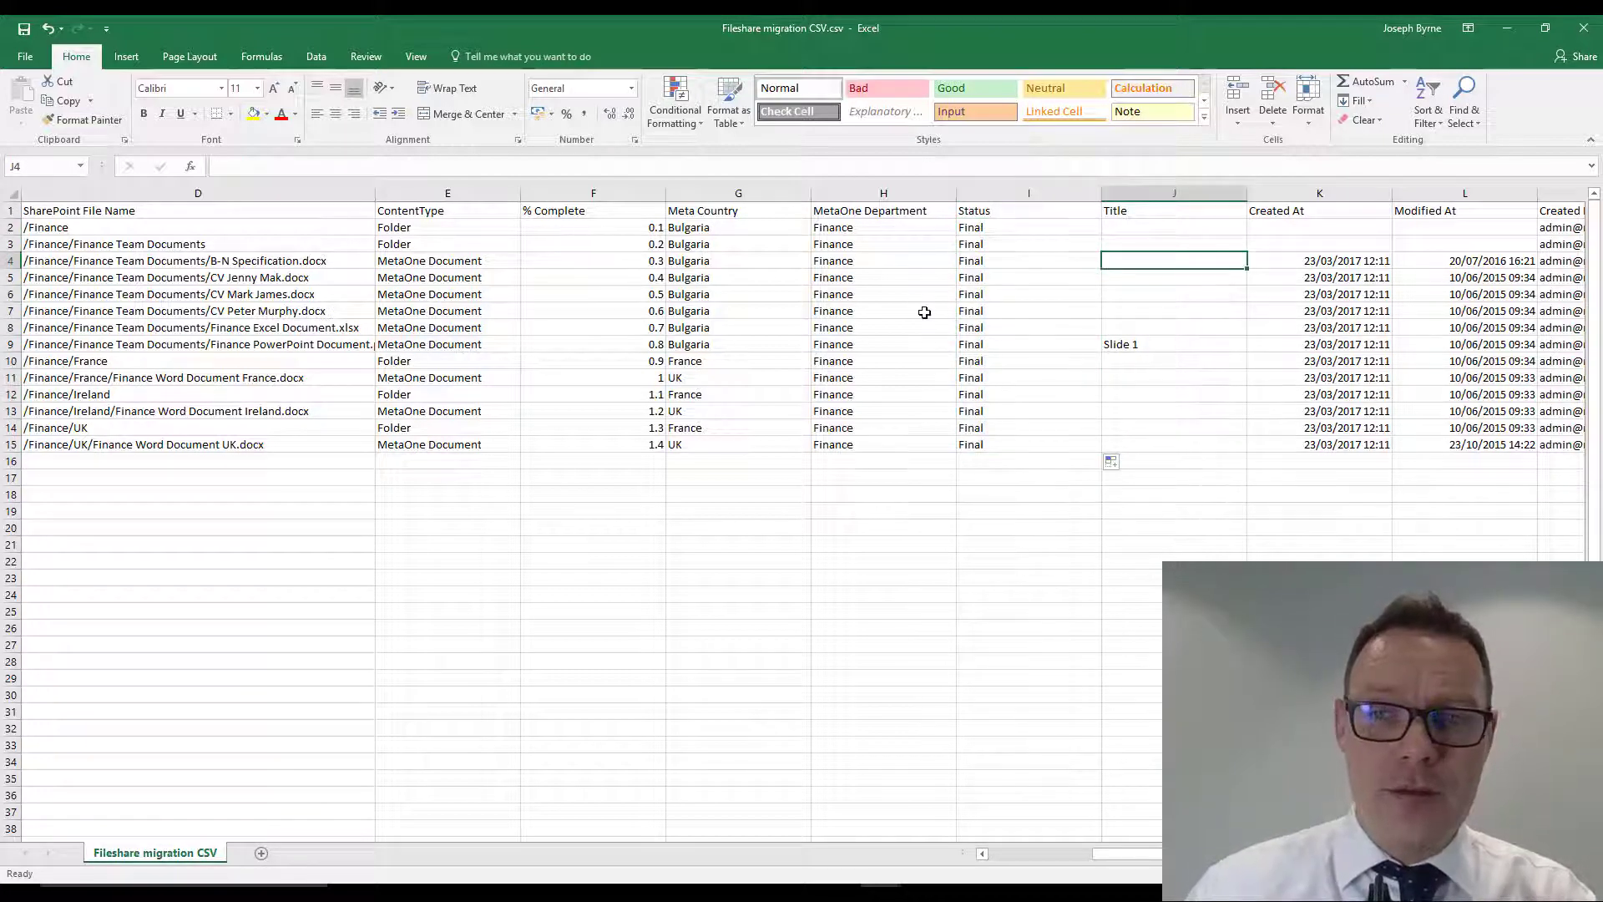
pyautogui.press('Left')
pyautogui.press('Left')
pyautogui.press('Left')
pyautogui.press('Left')
pyautogui.press('Left')
pyautogui.press('Left')
pyautogui.press('Left')
pyautogui.press('Left')
pyautogui.press('Left')
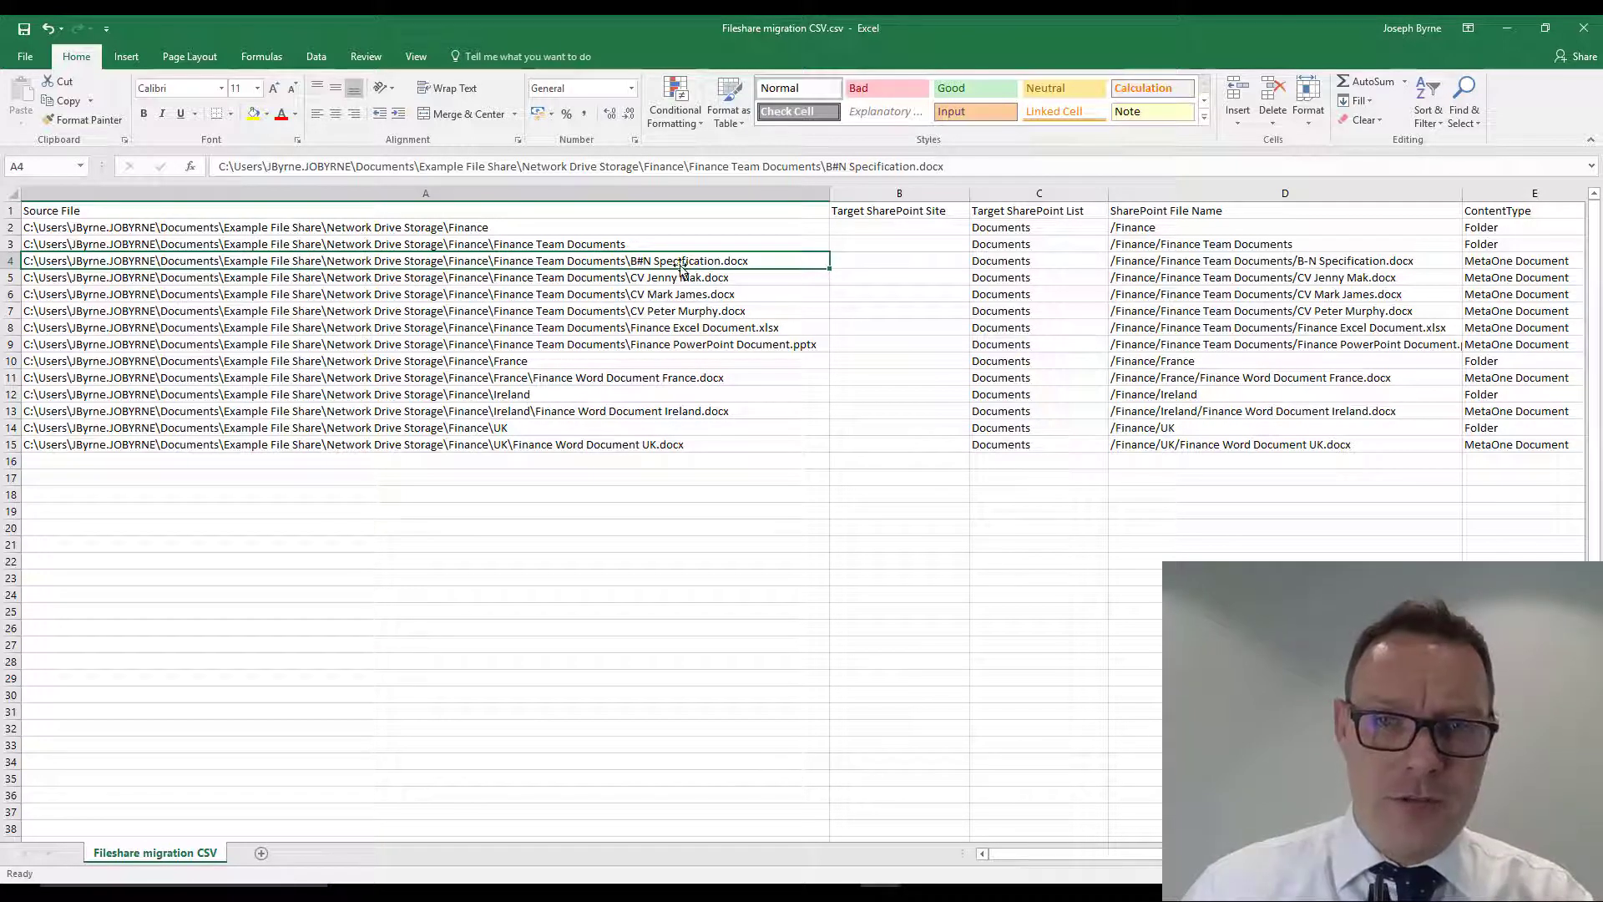
pyautogui.click(6, 261)
pyautogui.rightClick(10, 262)
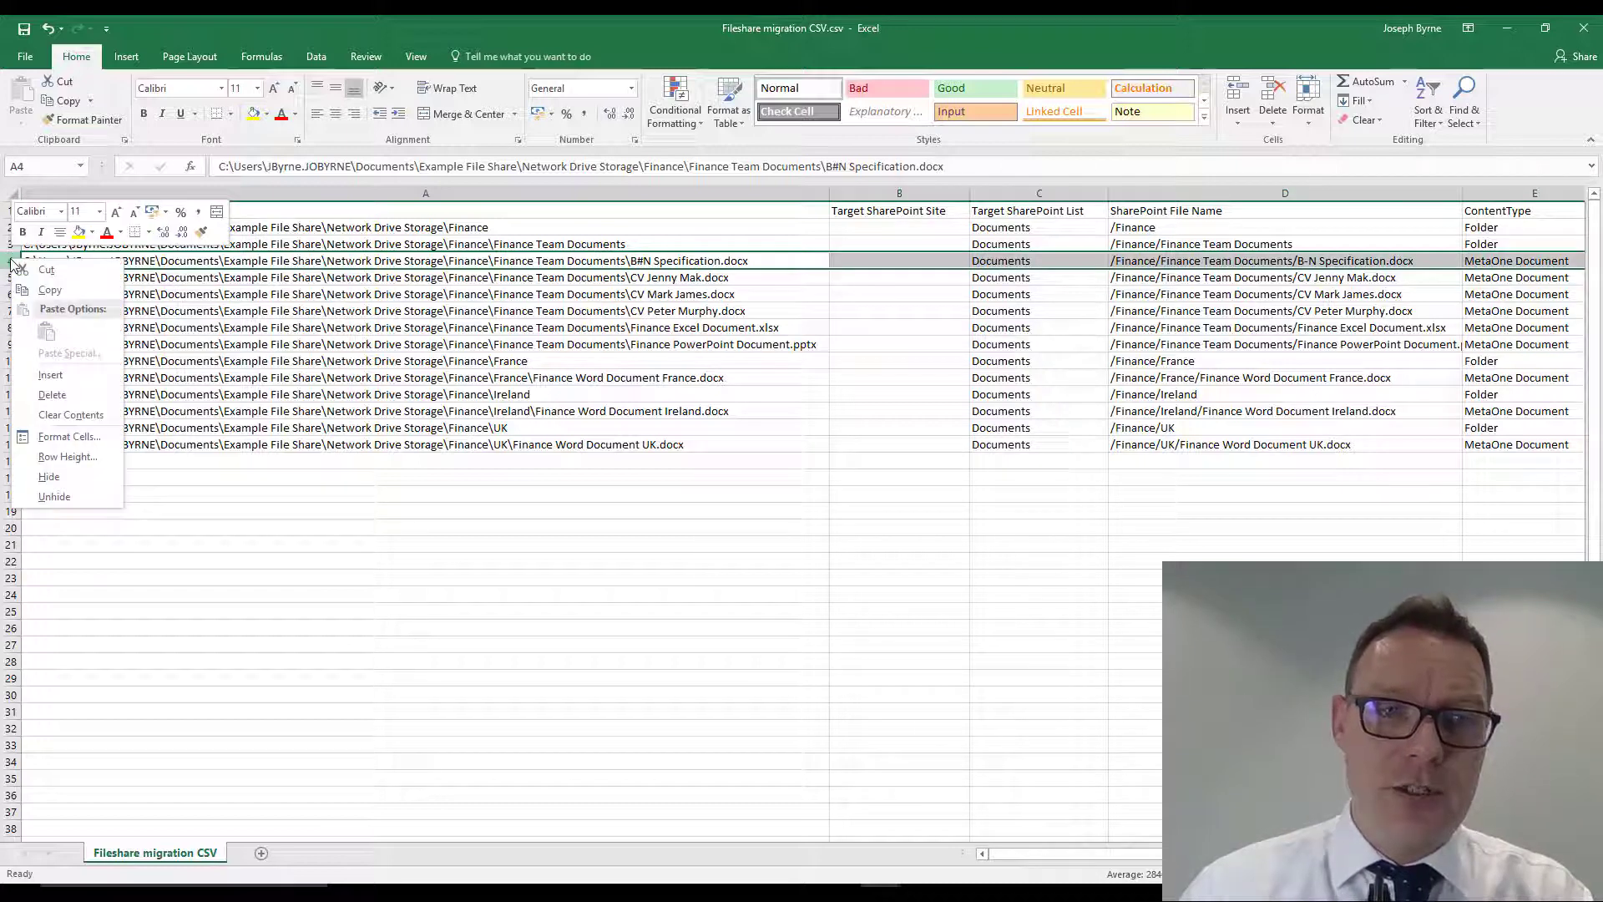
pyautogui.click(52, 394)
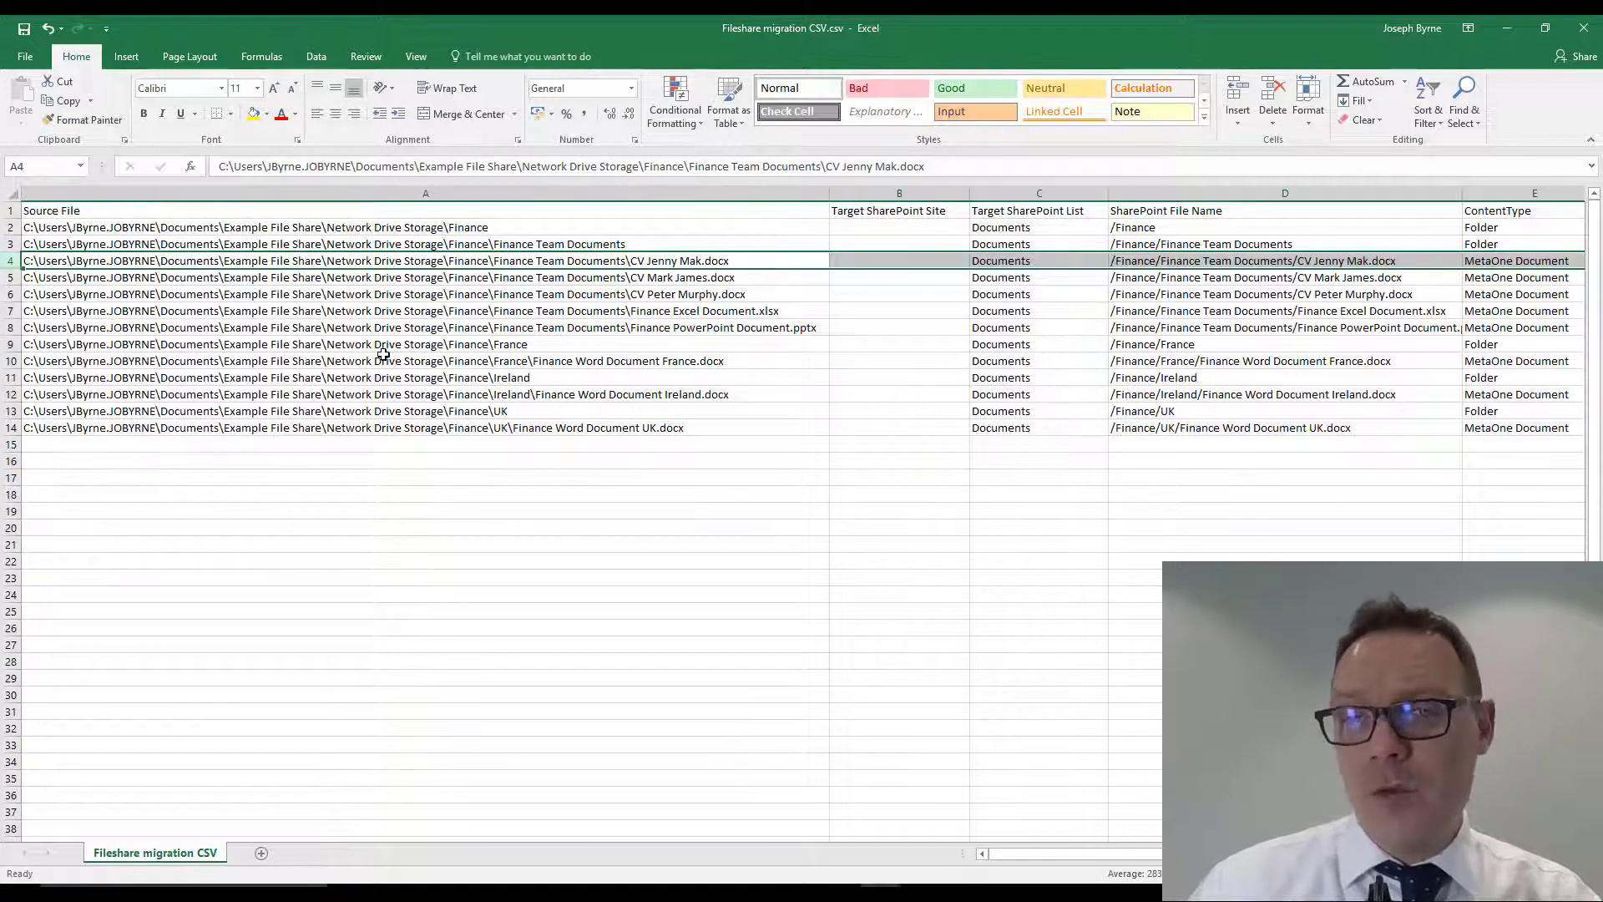
pyautogui.click(451, 360)
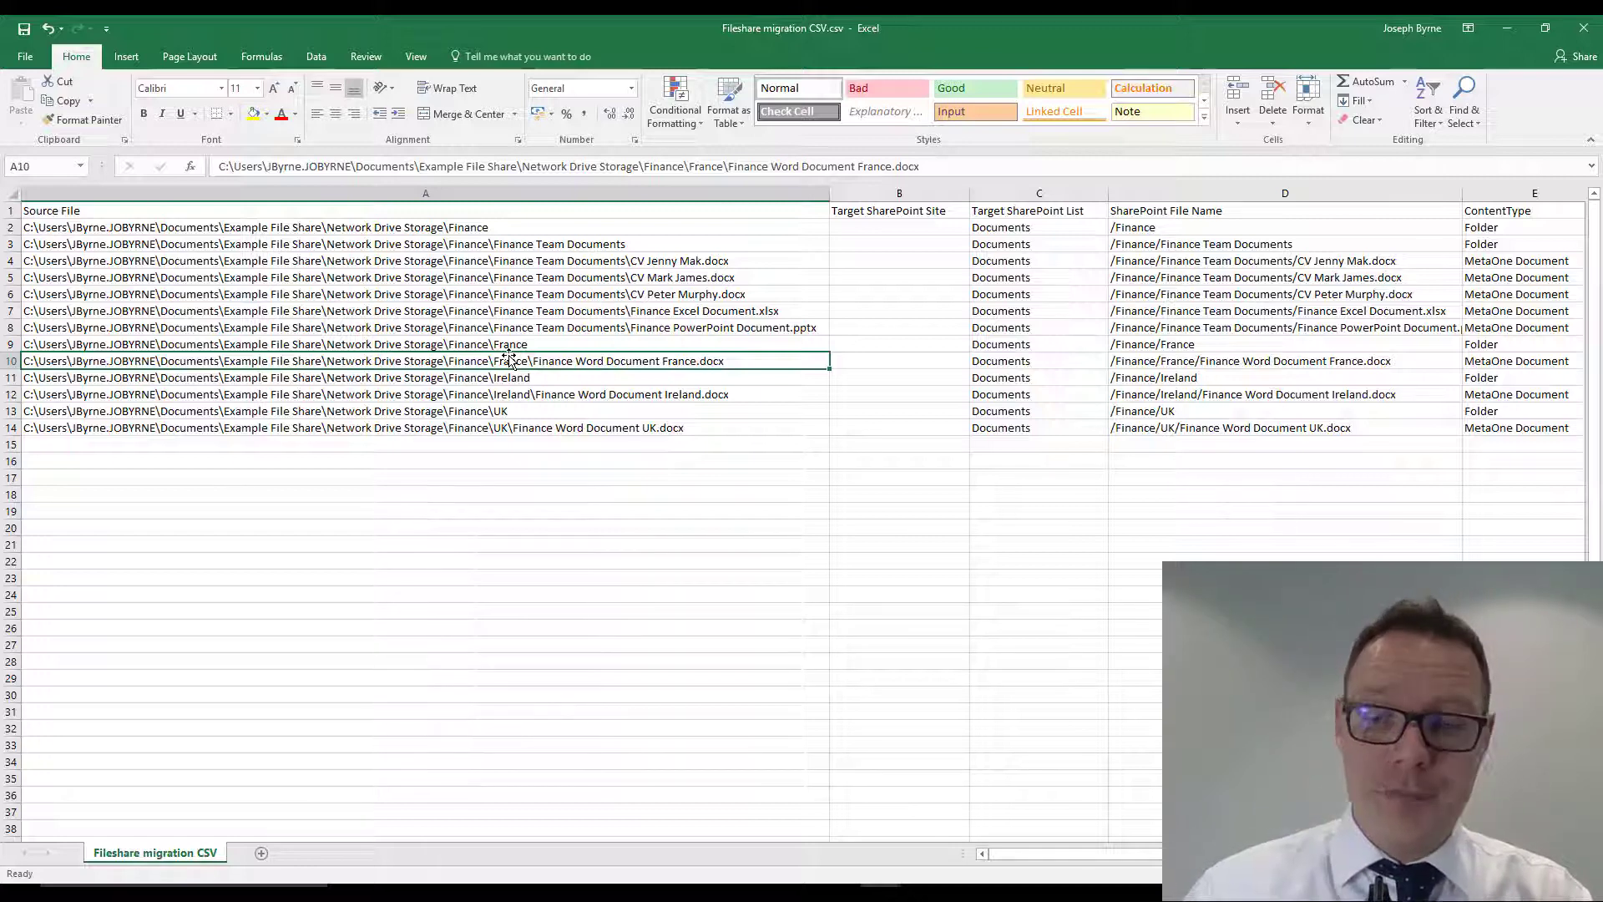
# - Save a copy on the Desktop in CSV (Comma delimited) format as Fileshare migration CSV0.1.csv
pyautogui.press('F12')
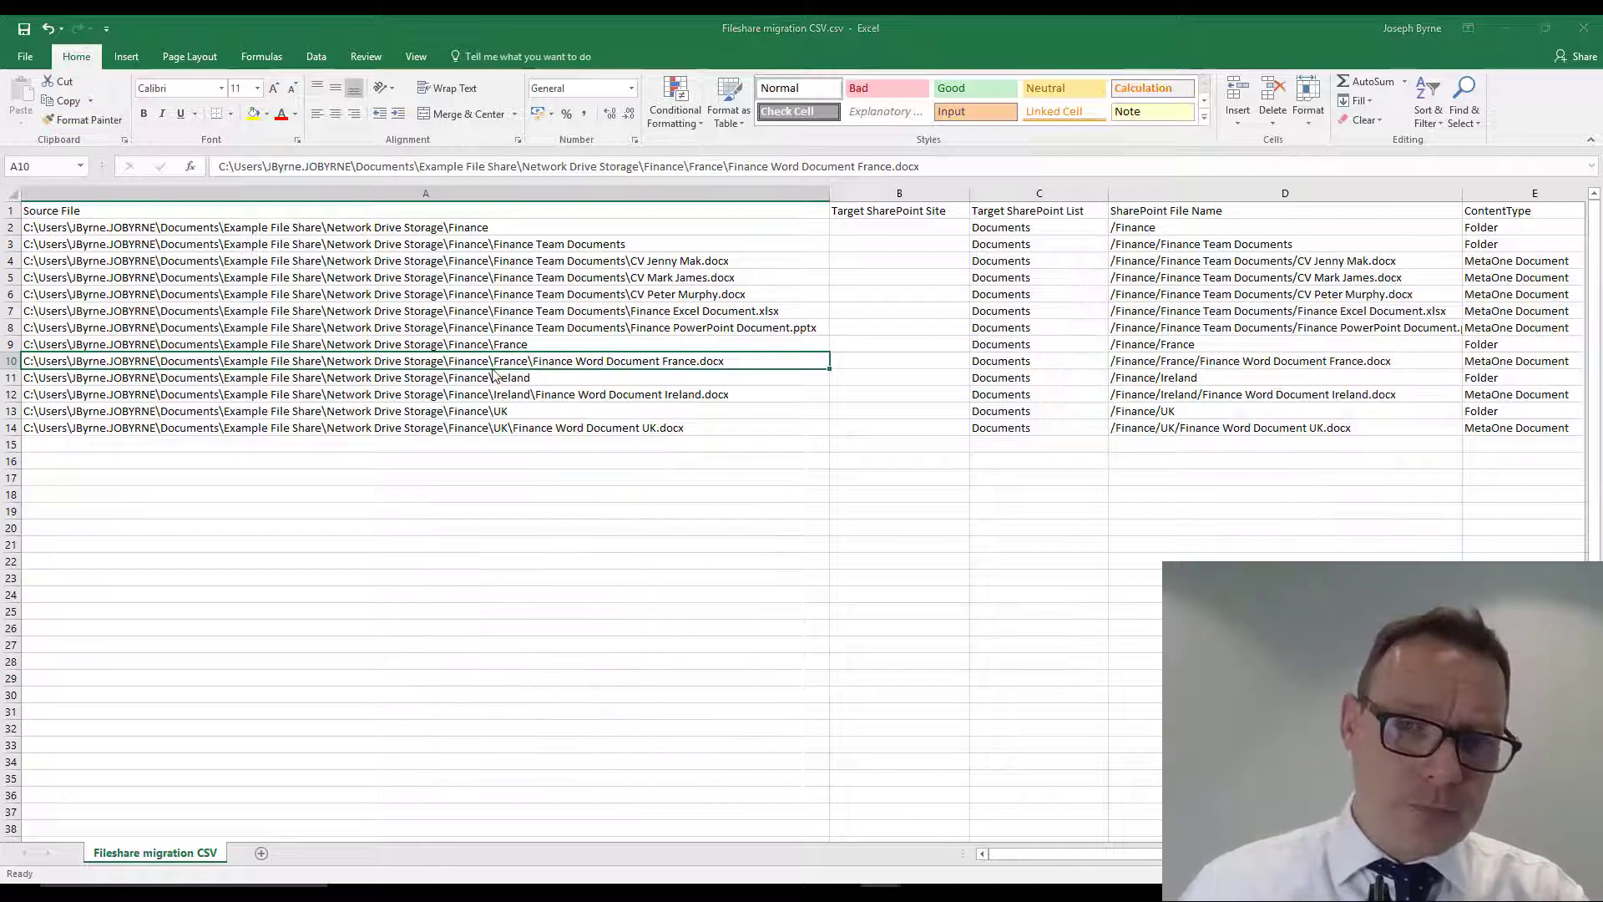
pyautogui.click(250, 373)
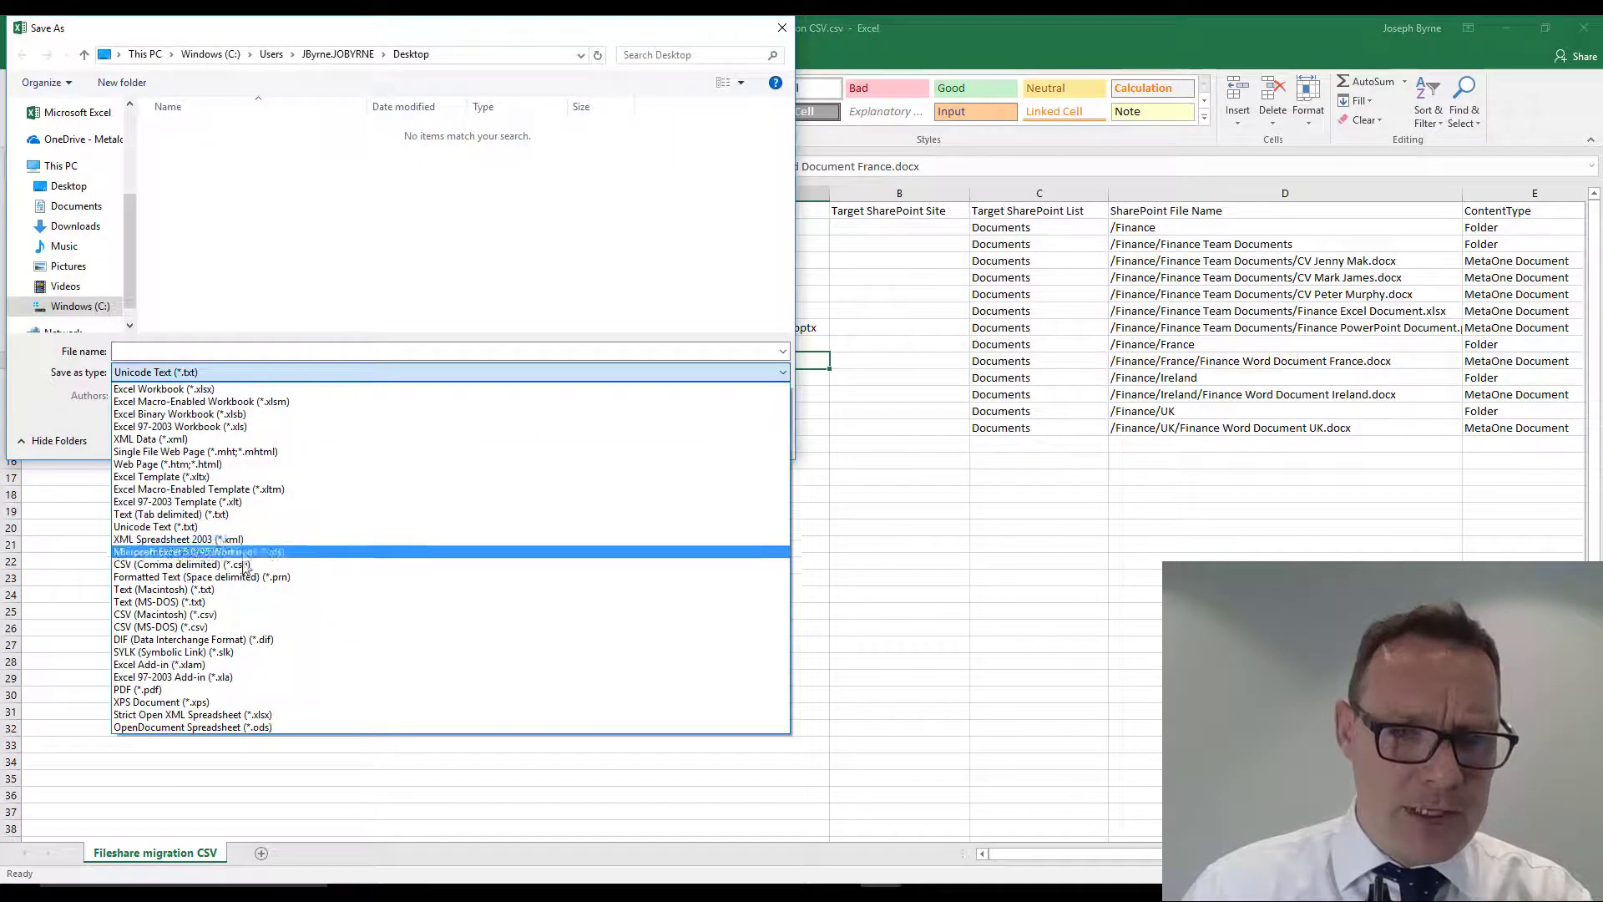
pyautogui.click(282, 565)
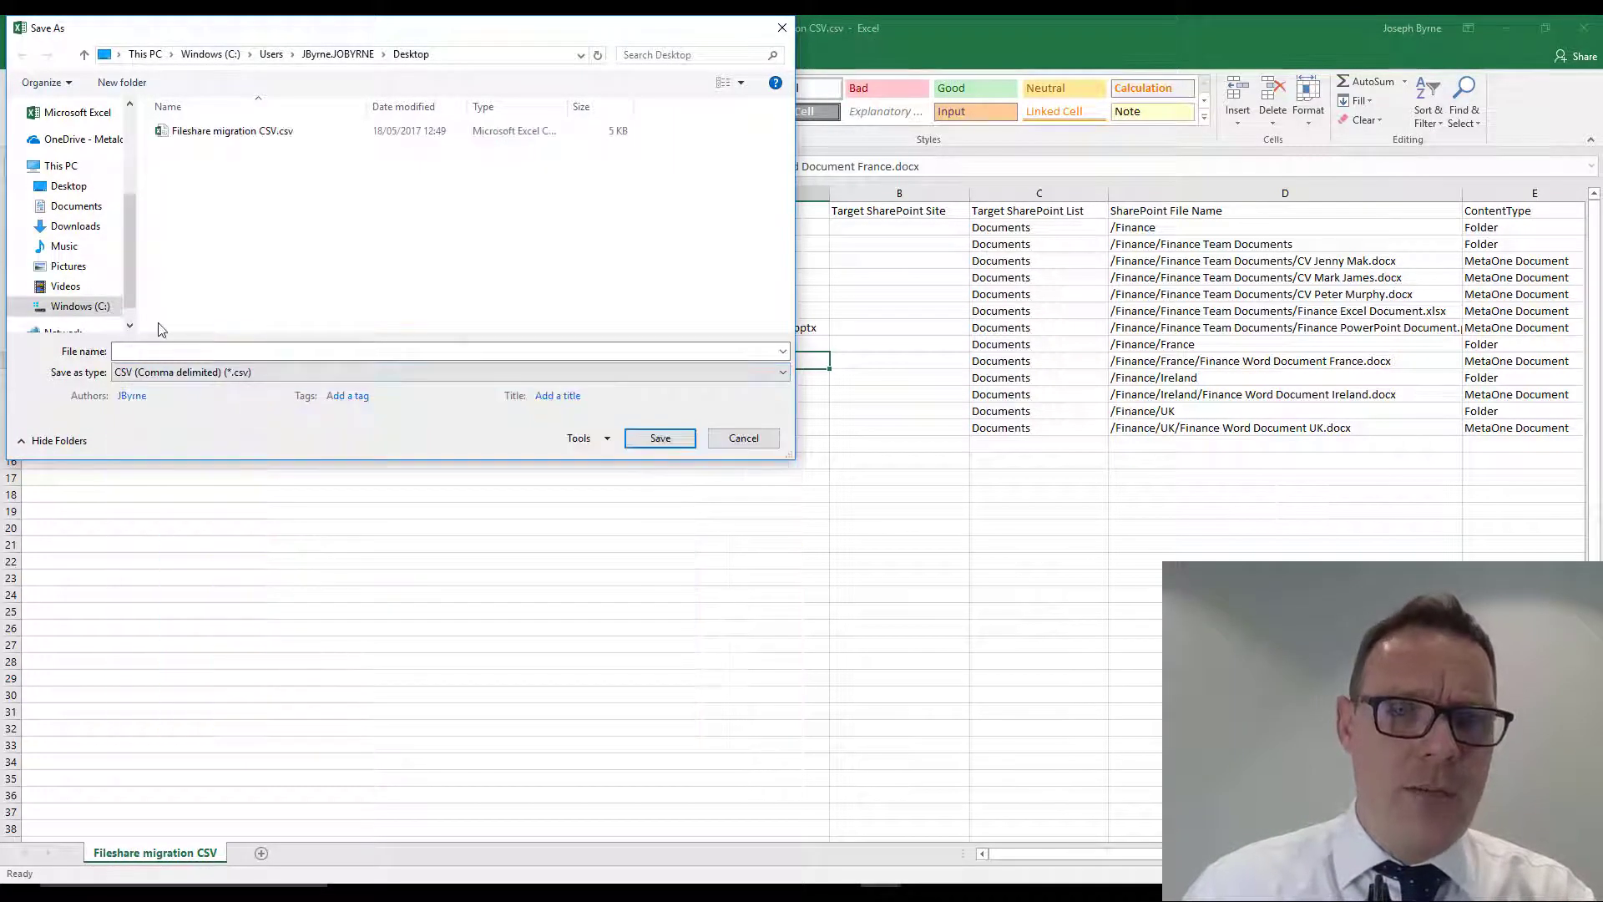
pyautogui.click(187, 134)
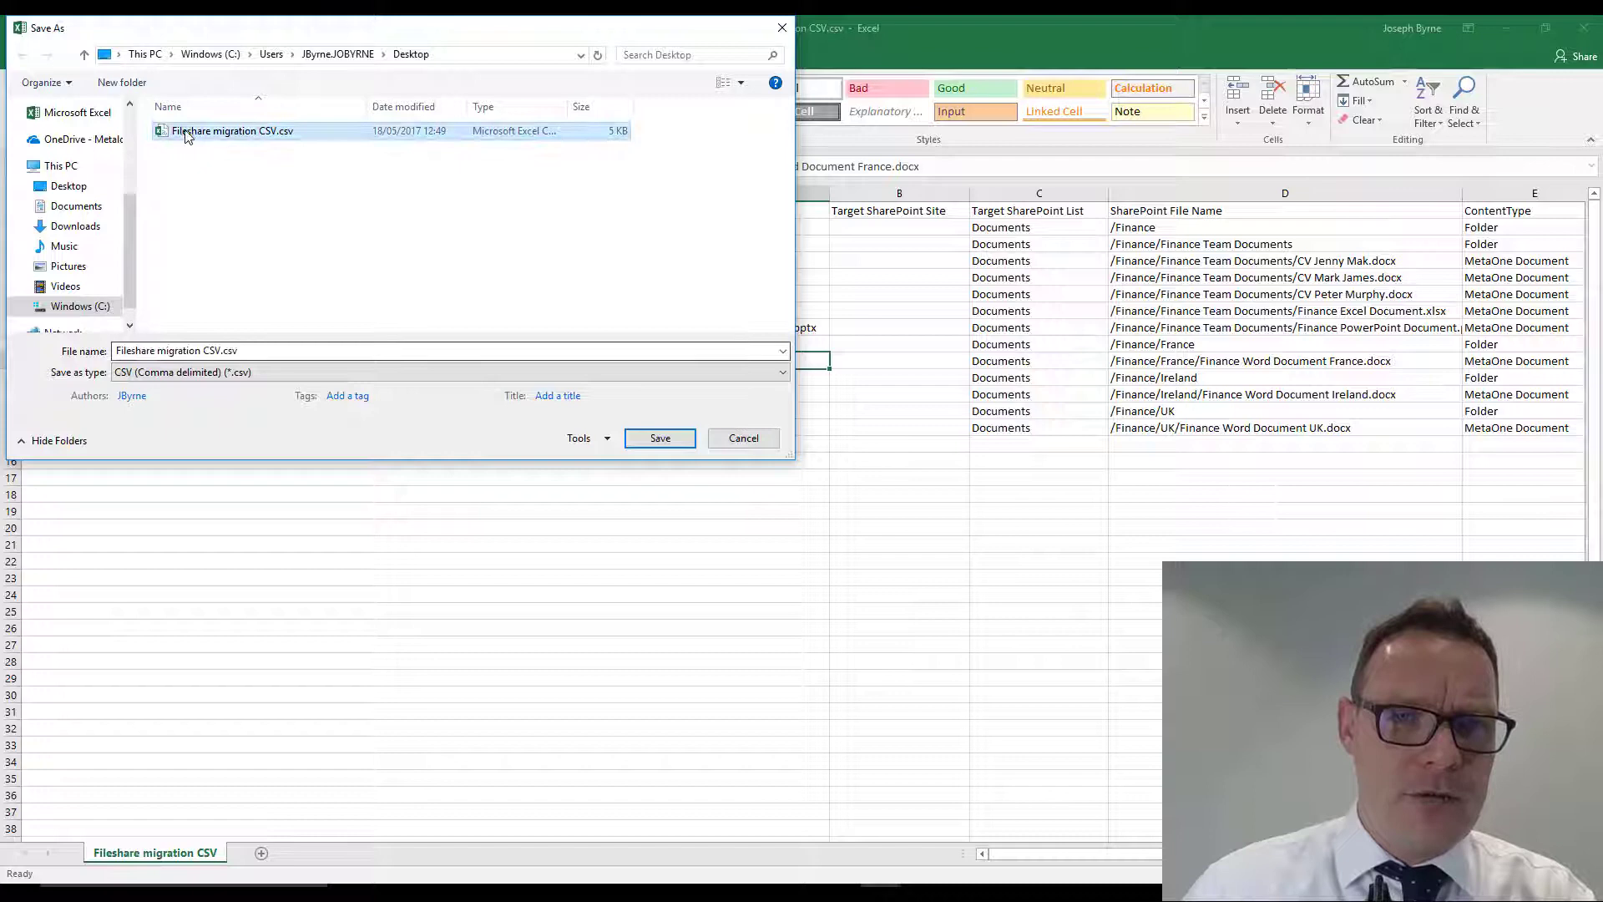
pyautogui.click(222, 351)
pyautogui.click(222, 353)
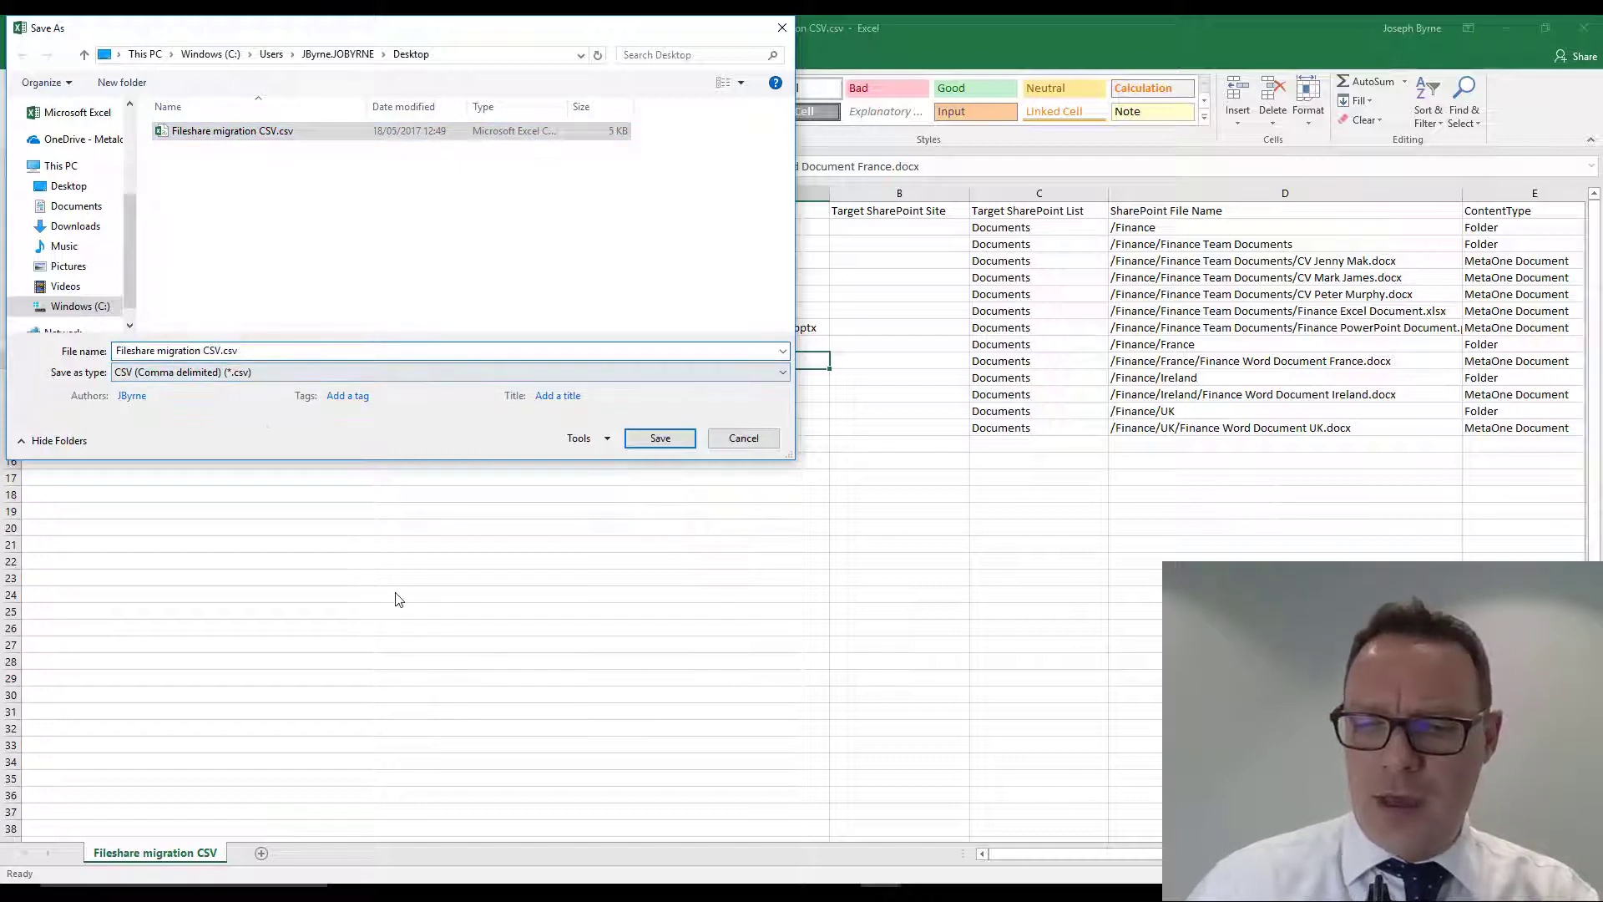
pyautogui.write('0.1')
pyautogui.click(658, 438)
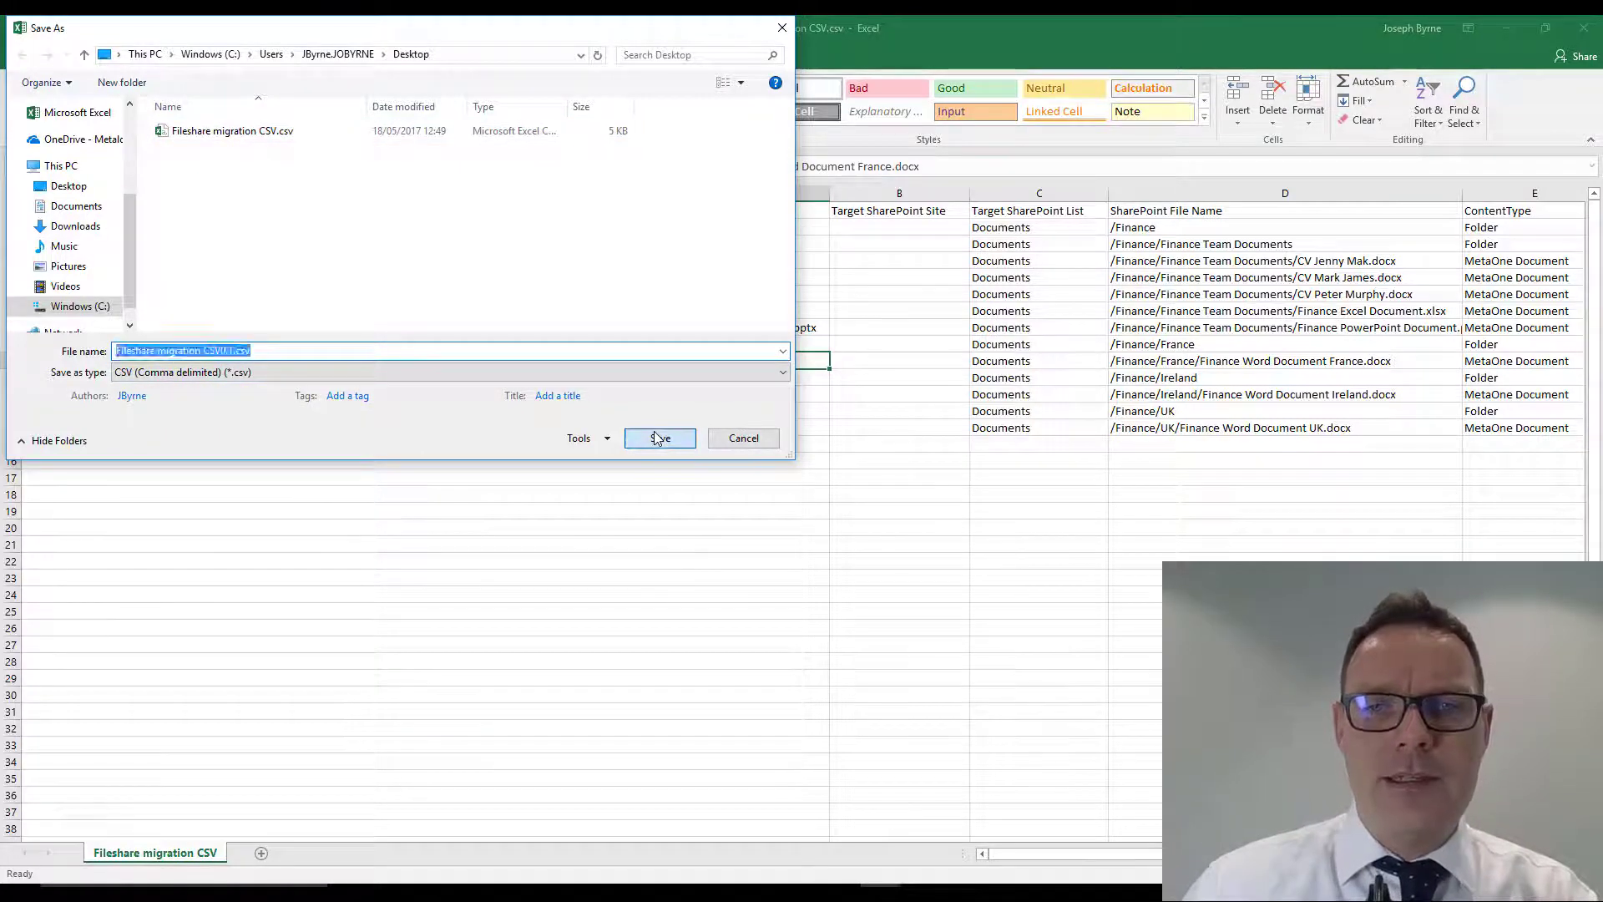
# - Switch to Metalogix Architect Suite and start Upload Content Using CSV on the Finance subsite's Documents library
pyautogui.click(1511, 27)
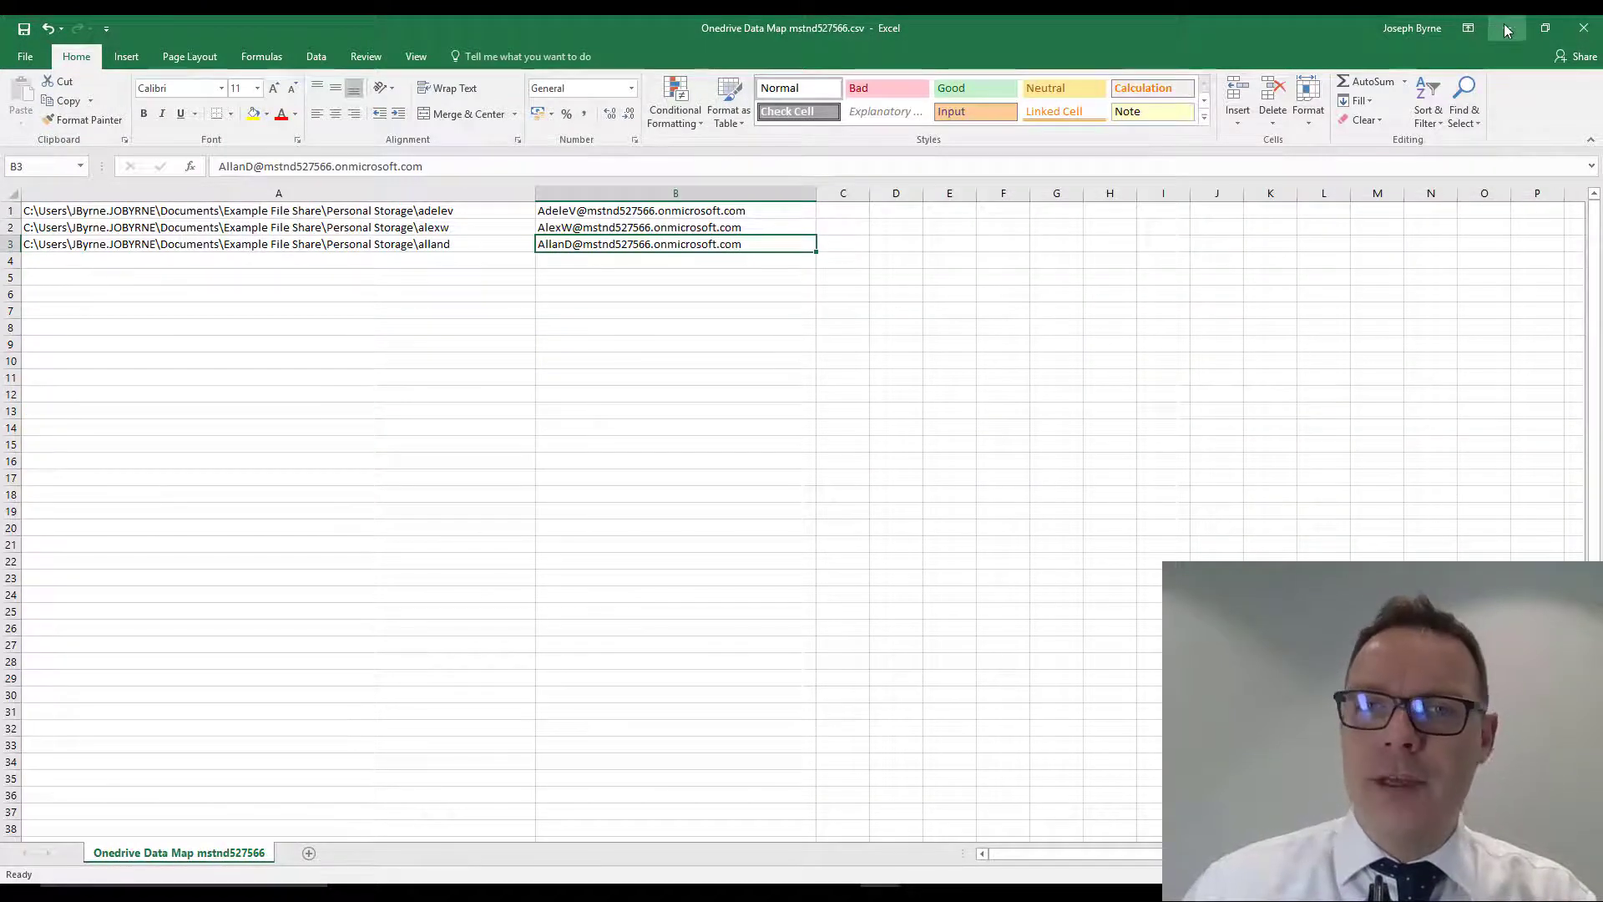
pyautogui.click(1507, 28)
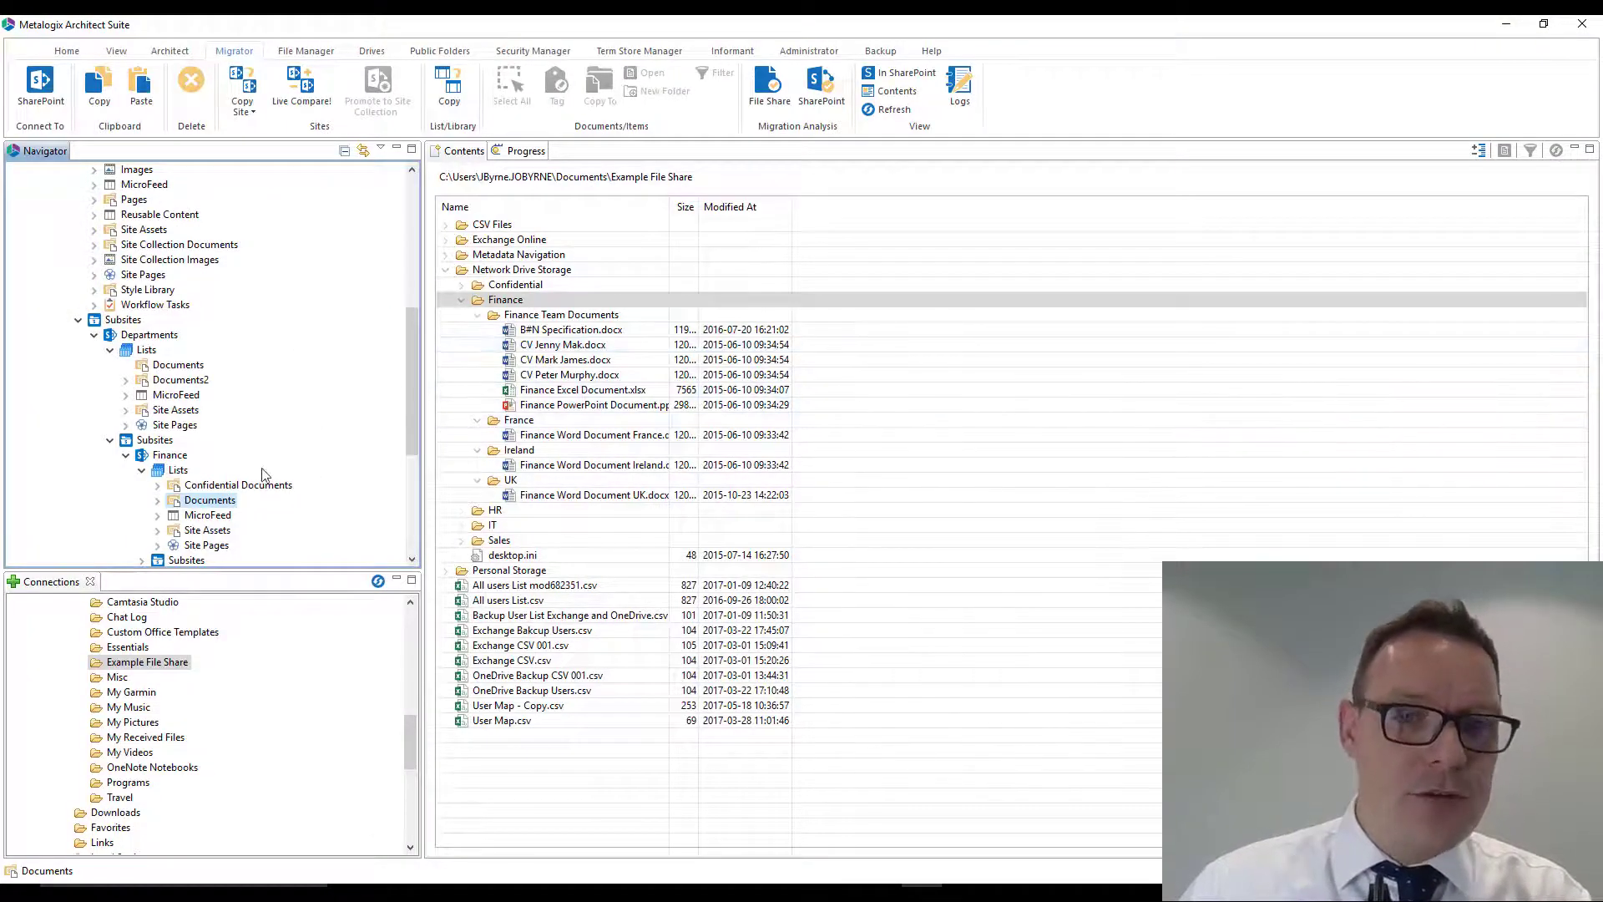
pyautogui.scroll(-1, 260, 469)
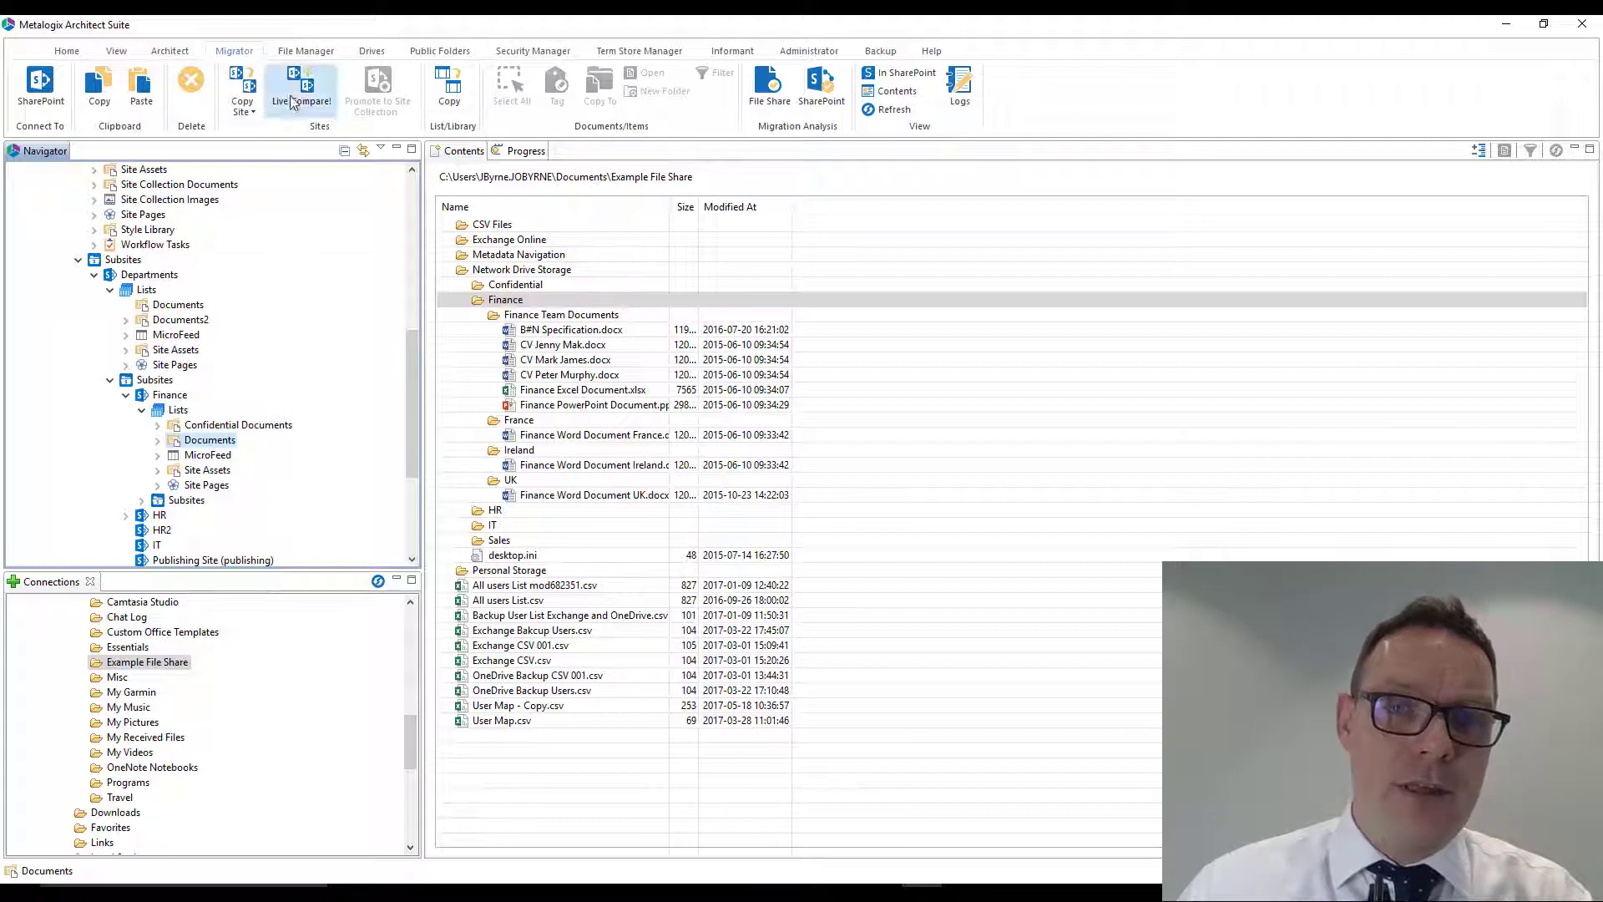
pyautogui.click(309, 52)
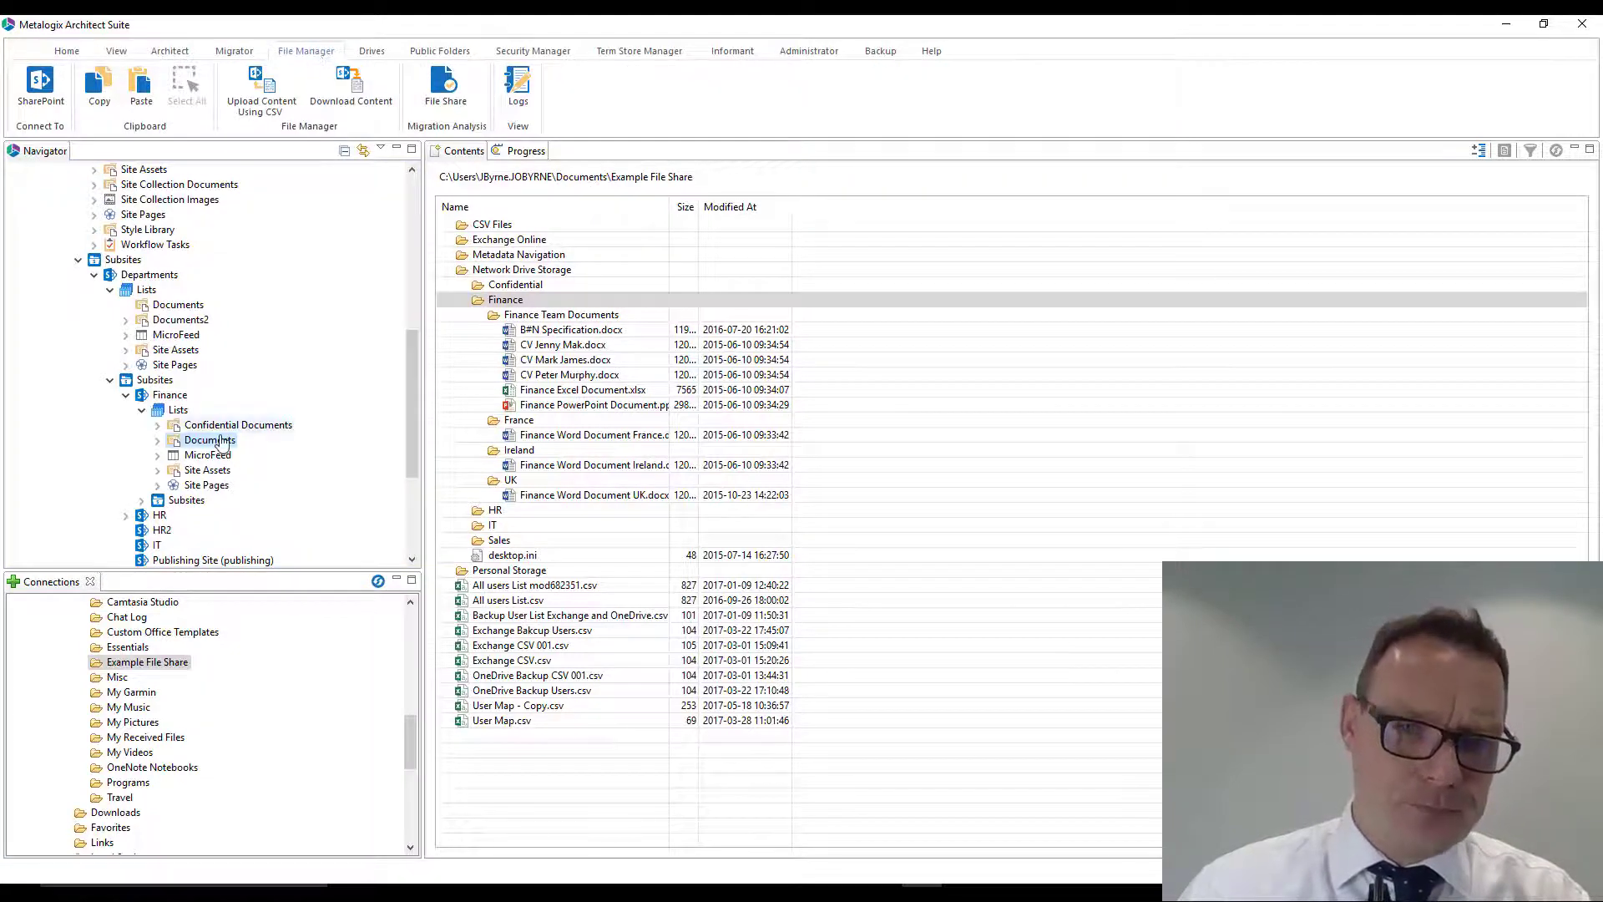
pyautogui.click(215, 440)
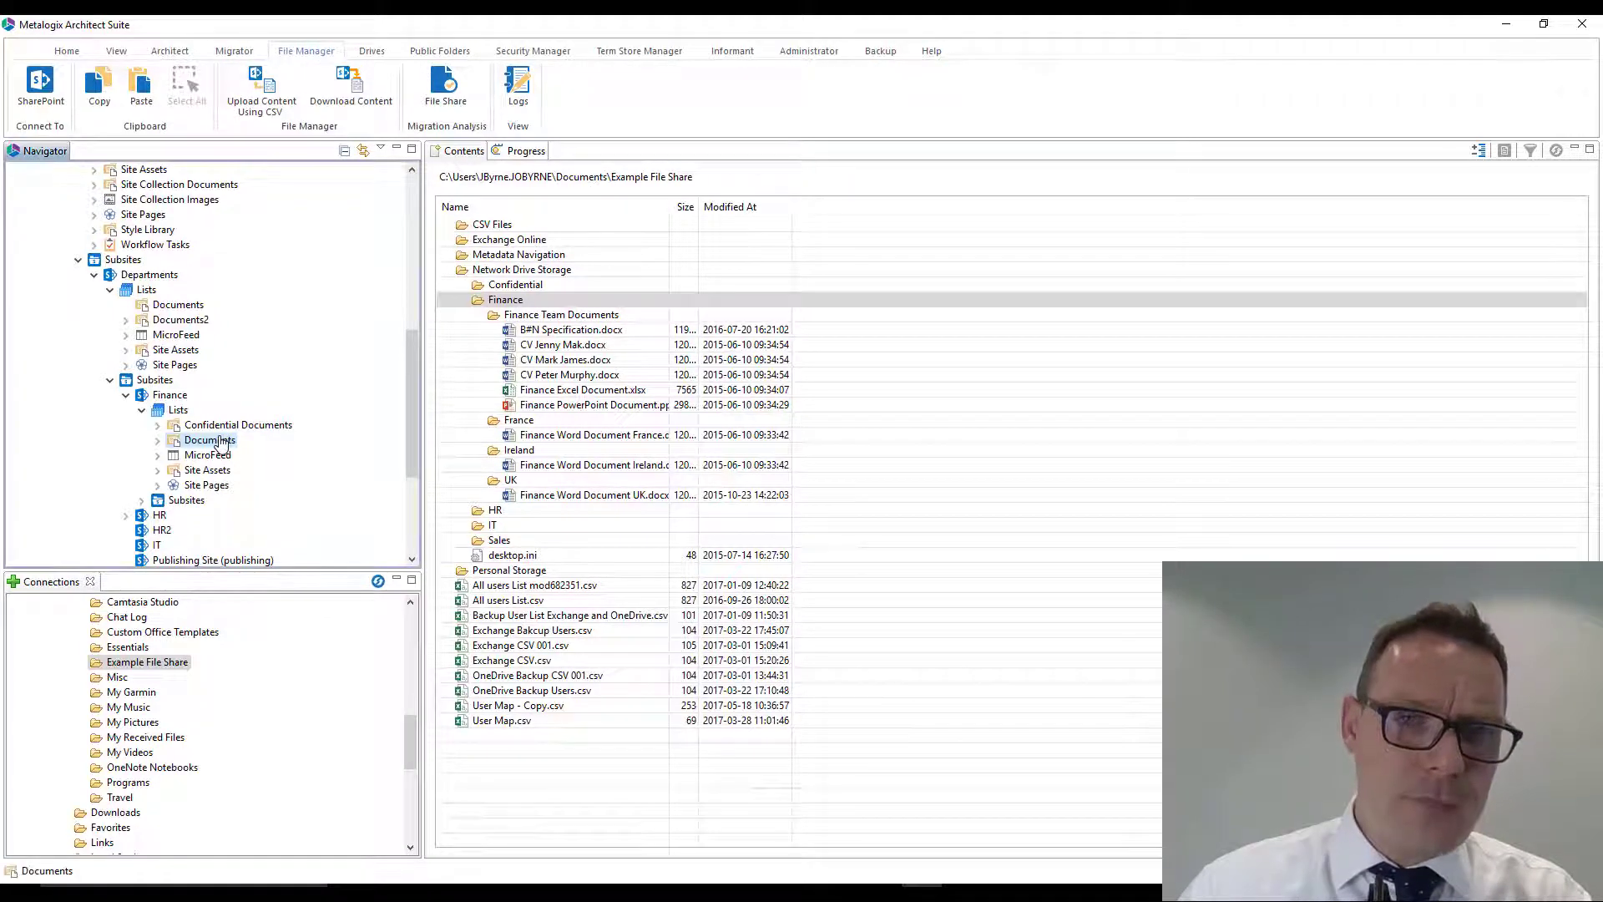
pyautogui.click(290, 88)
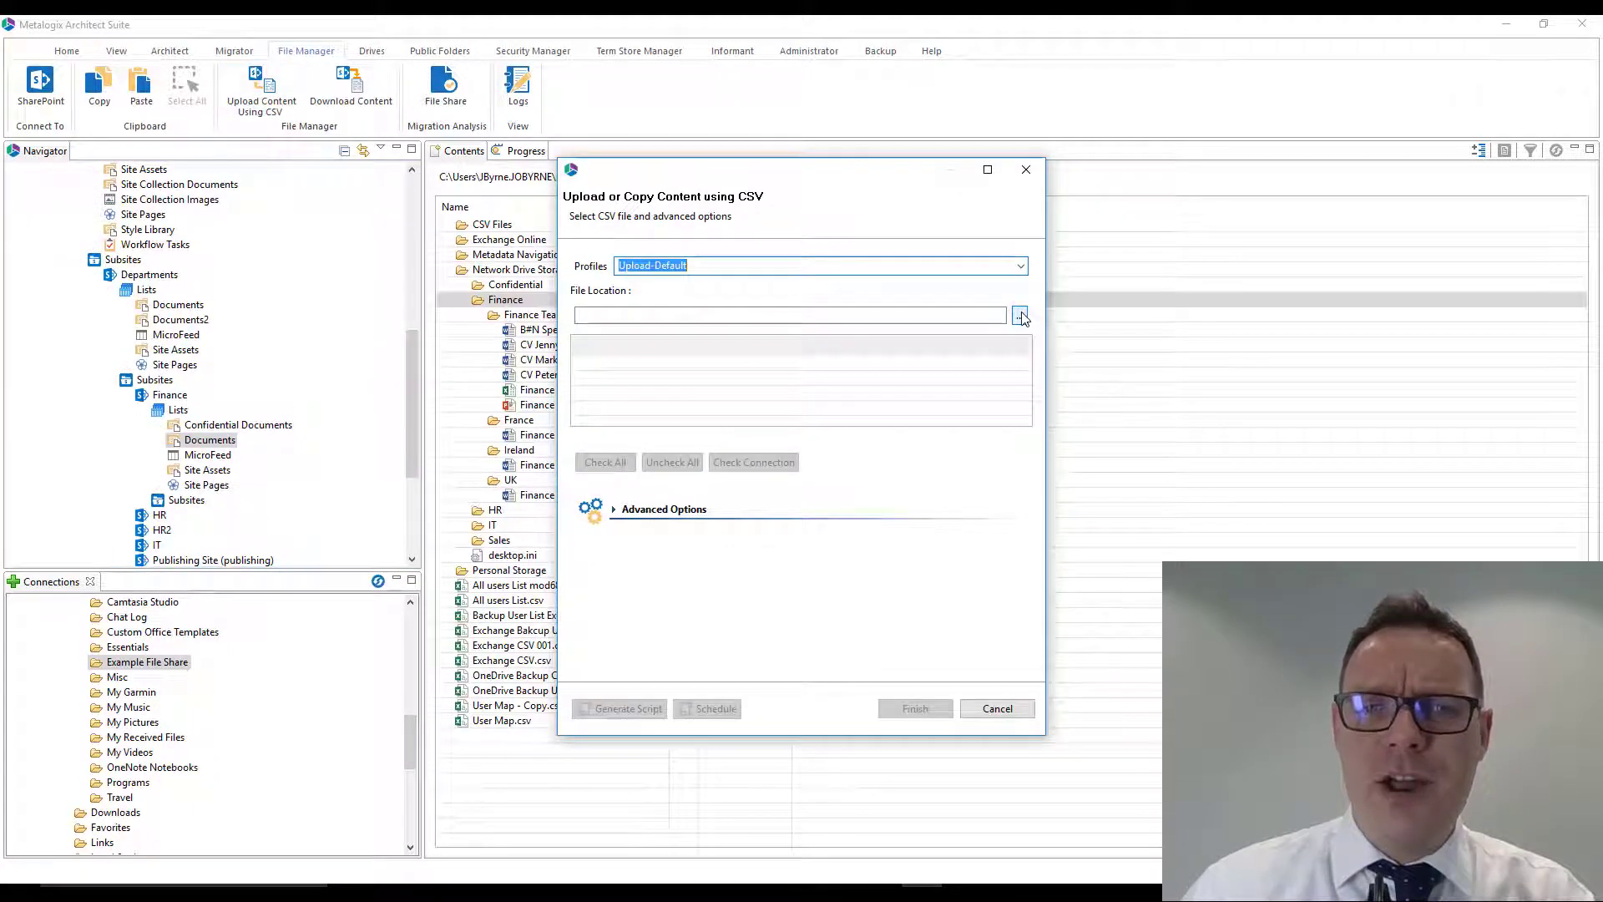
# - Load Fileshare migration CSV0.1.csv from the Desktop as the upload's CSV file and maximise the upload dialog
pyautogui.click(1020, 316)
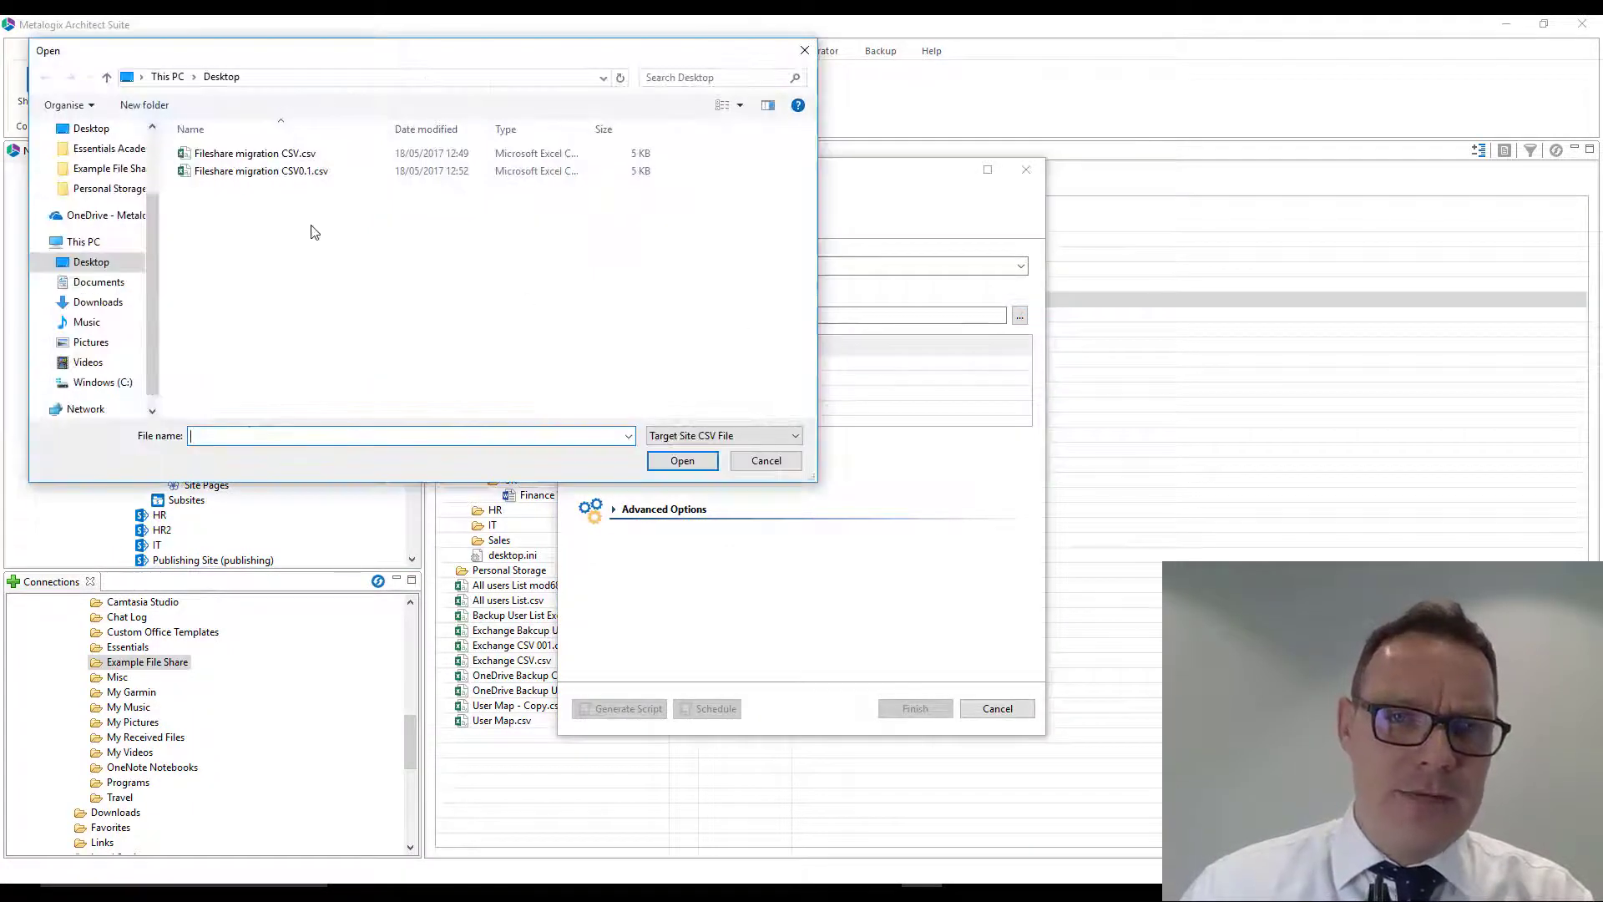
pyautogui.doubleClick(259, 171)
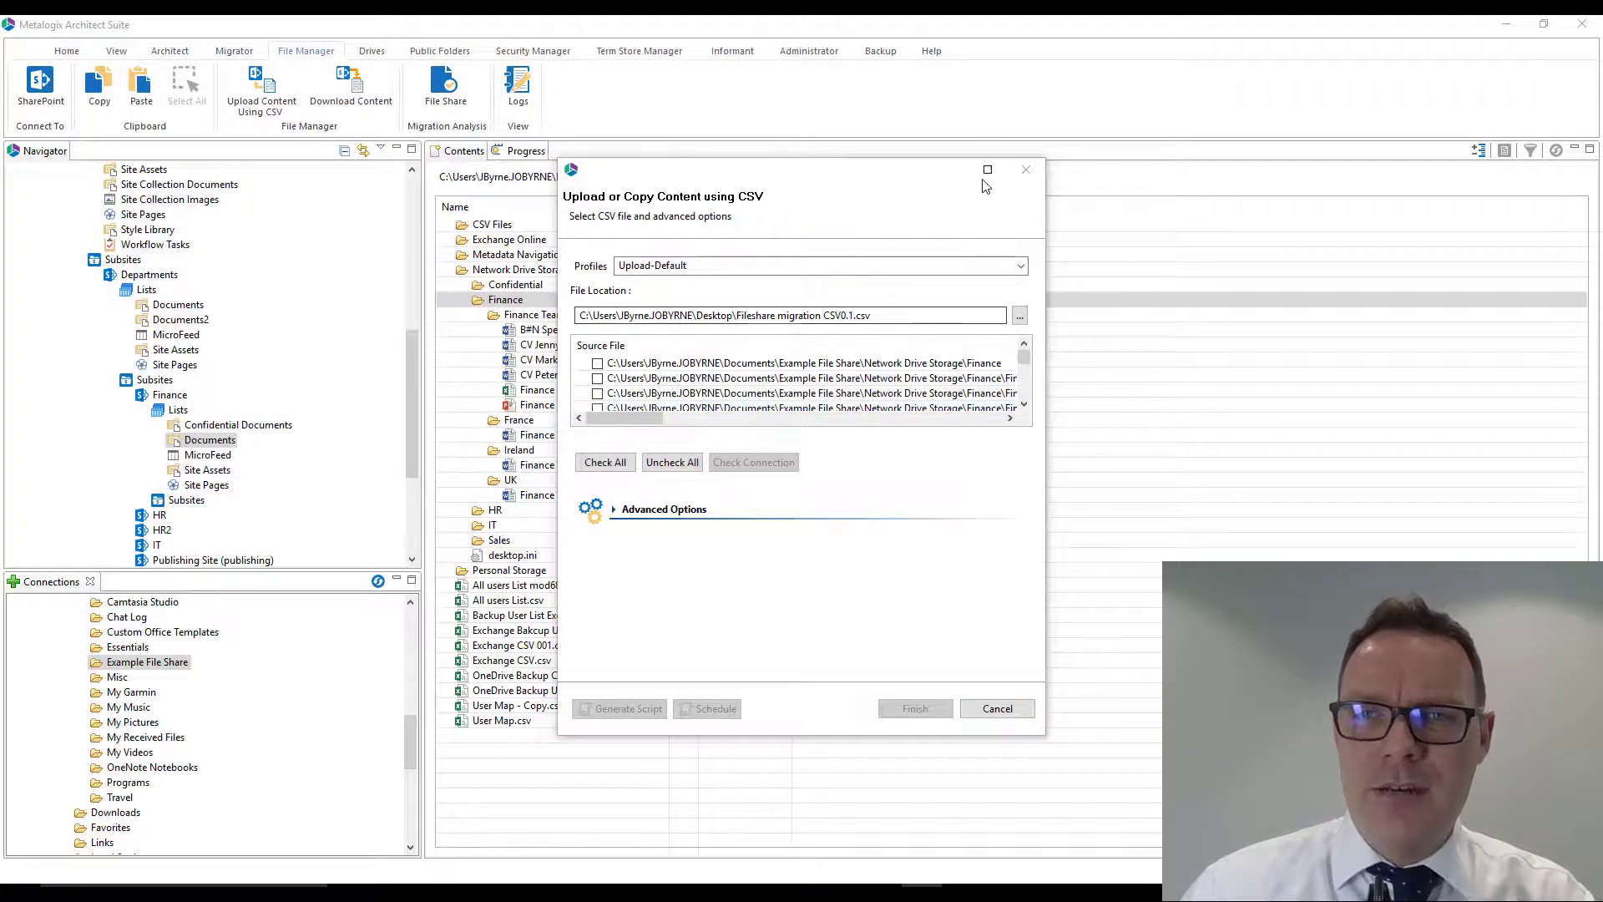
pyautogui.click(988, 169)
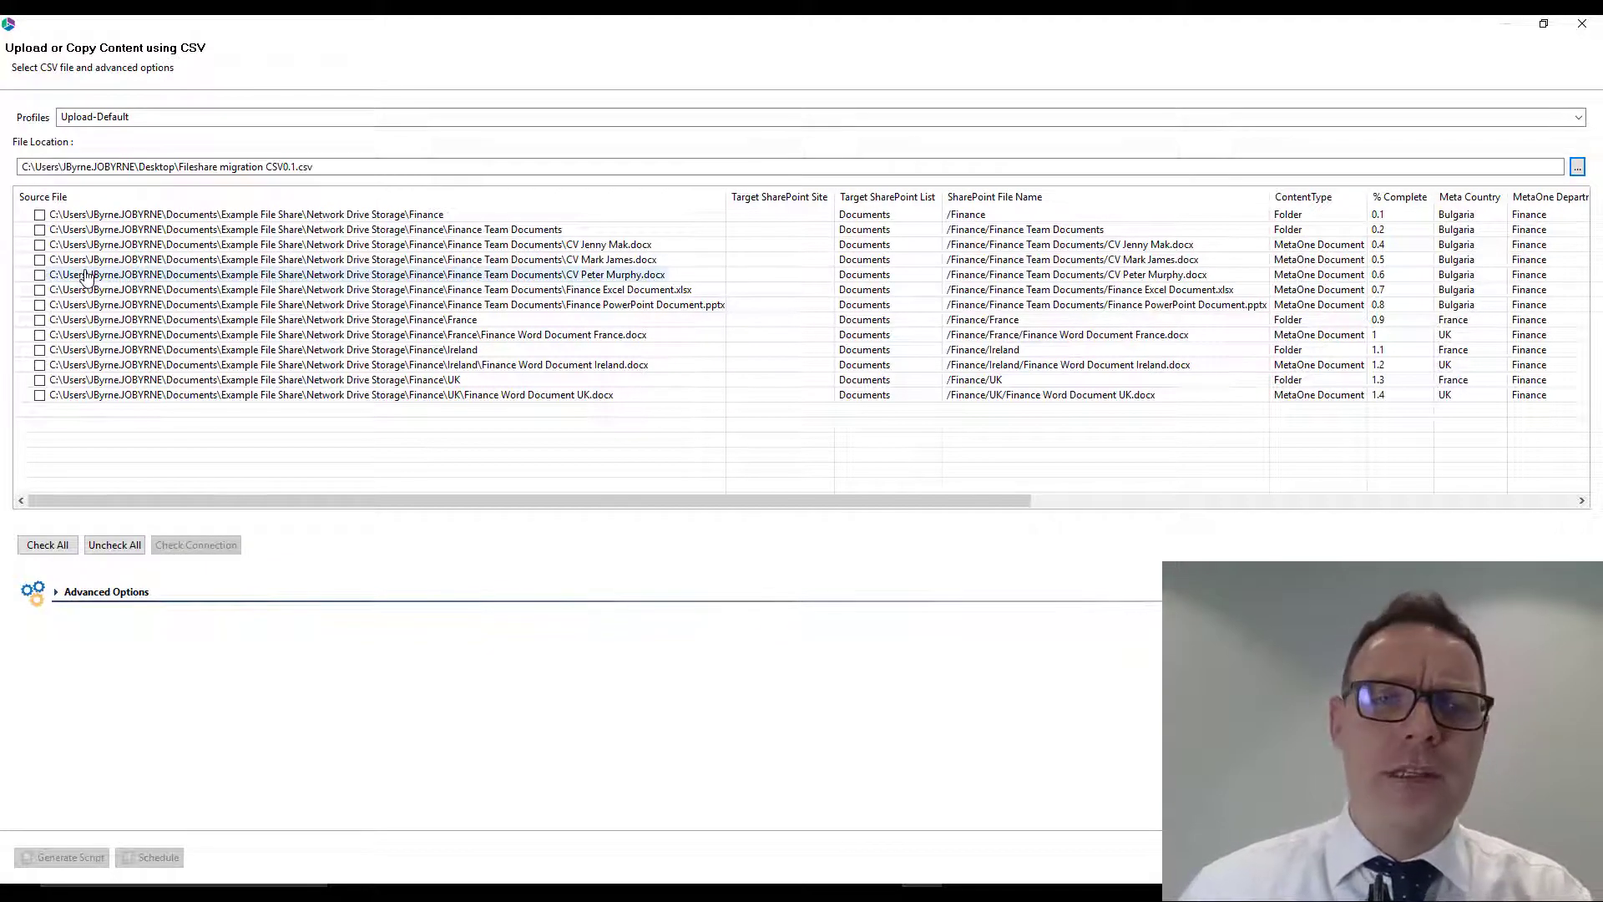
# - Review the metadata columns and select all listed items for upload except Finance Word Document UK.docx
pyautogui.moveTo(367, 501); pyautogui.dragTo(780, 502)
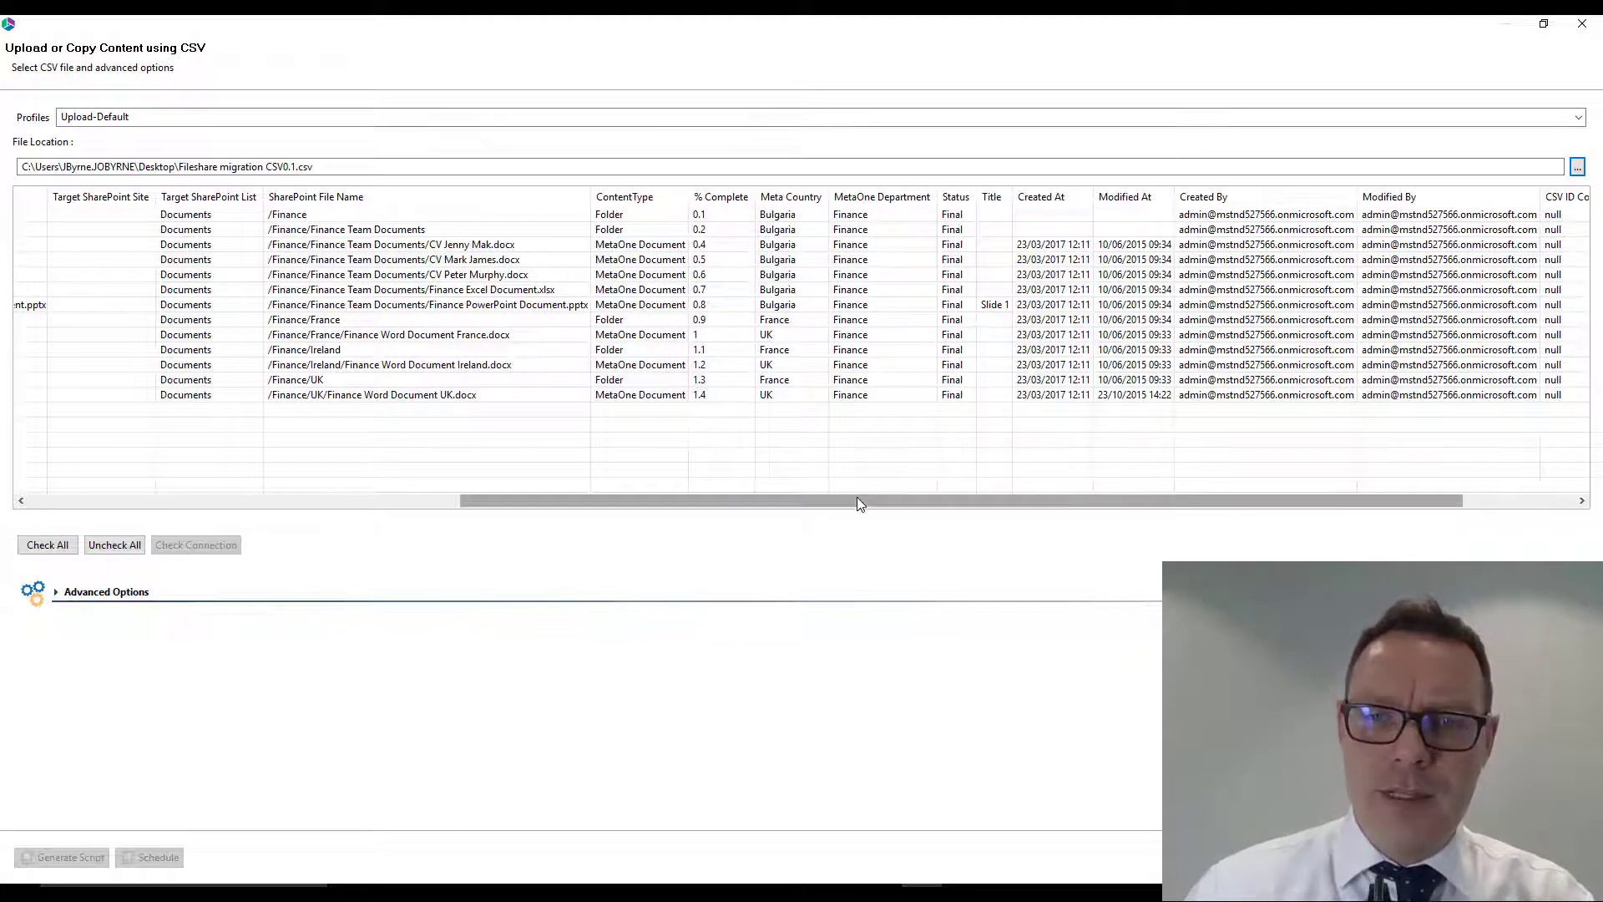
pyautogui.moveTo(856, 497); pyautogui.dragTo(347, 526)
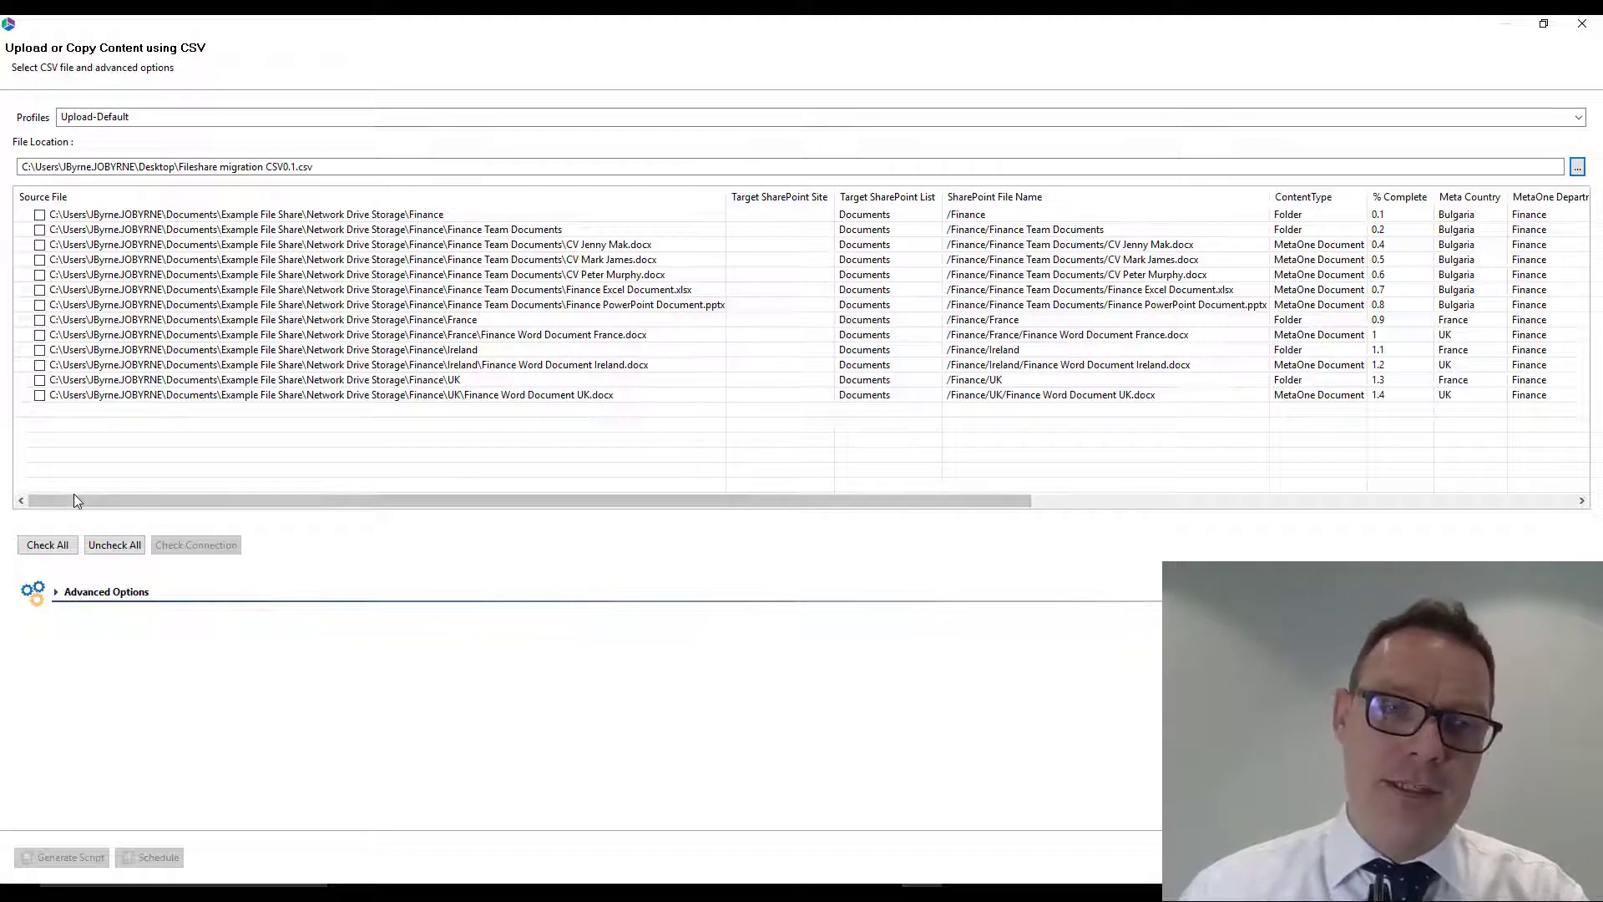
pyautogui.click(49, 545)
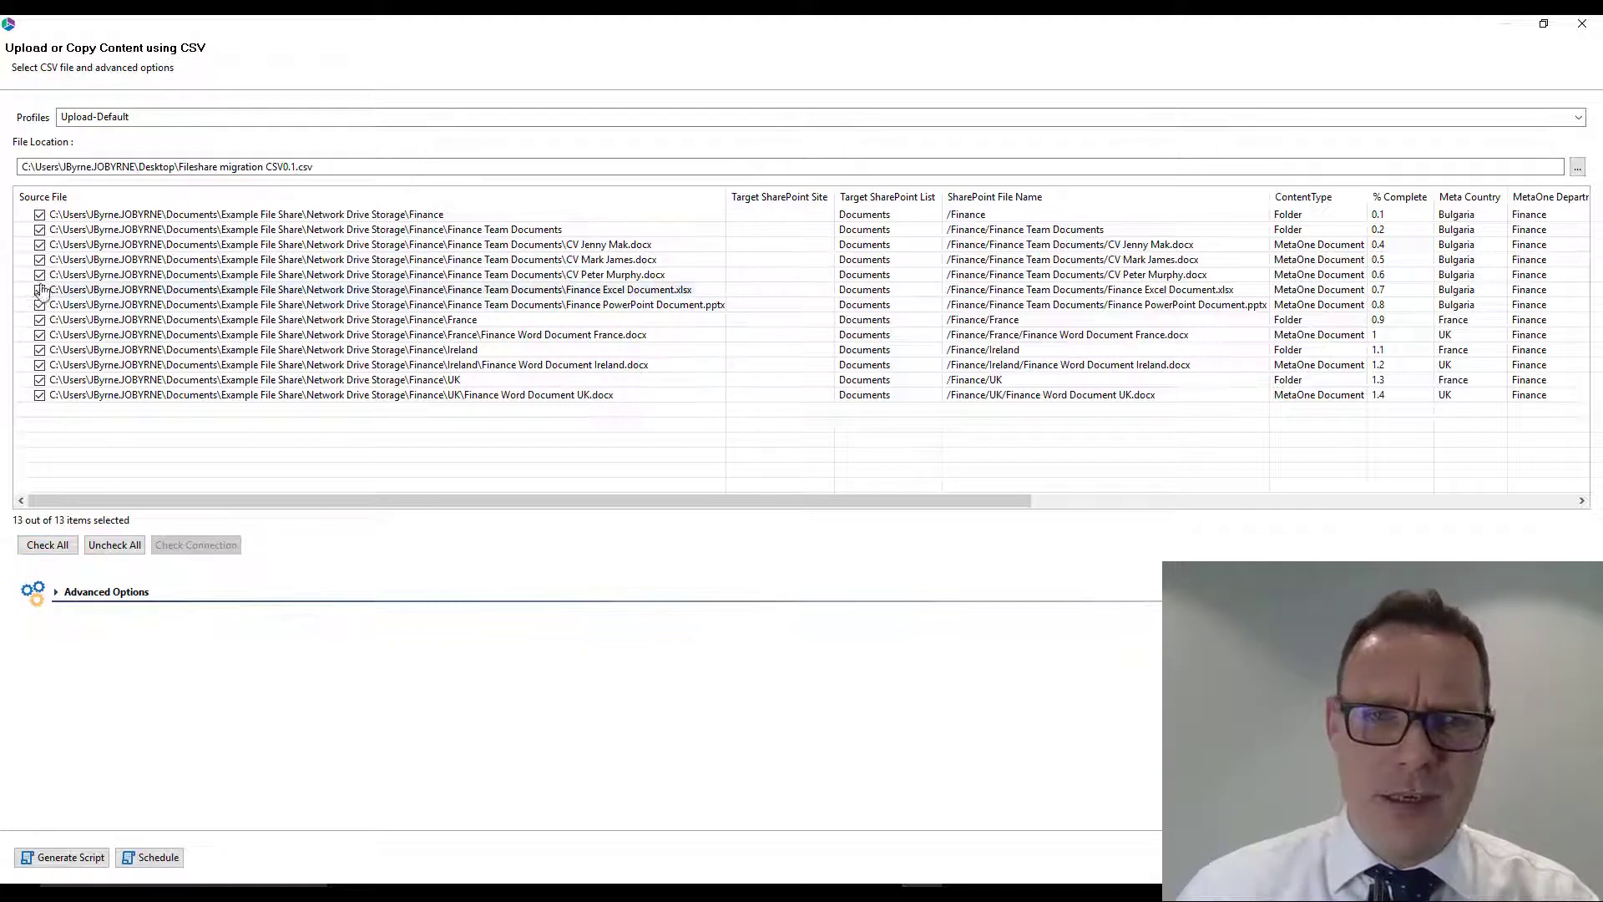
pyautogui.click(40, 398)
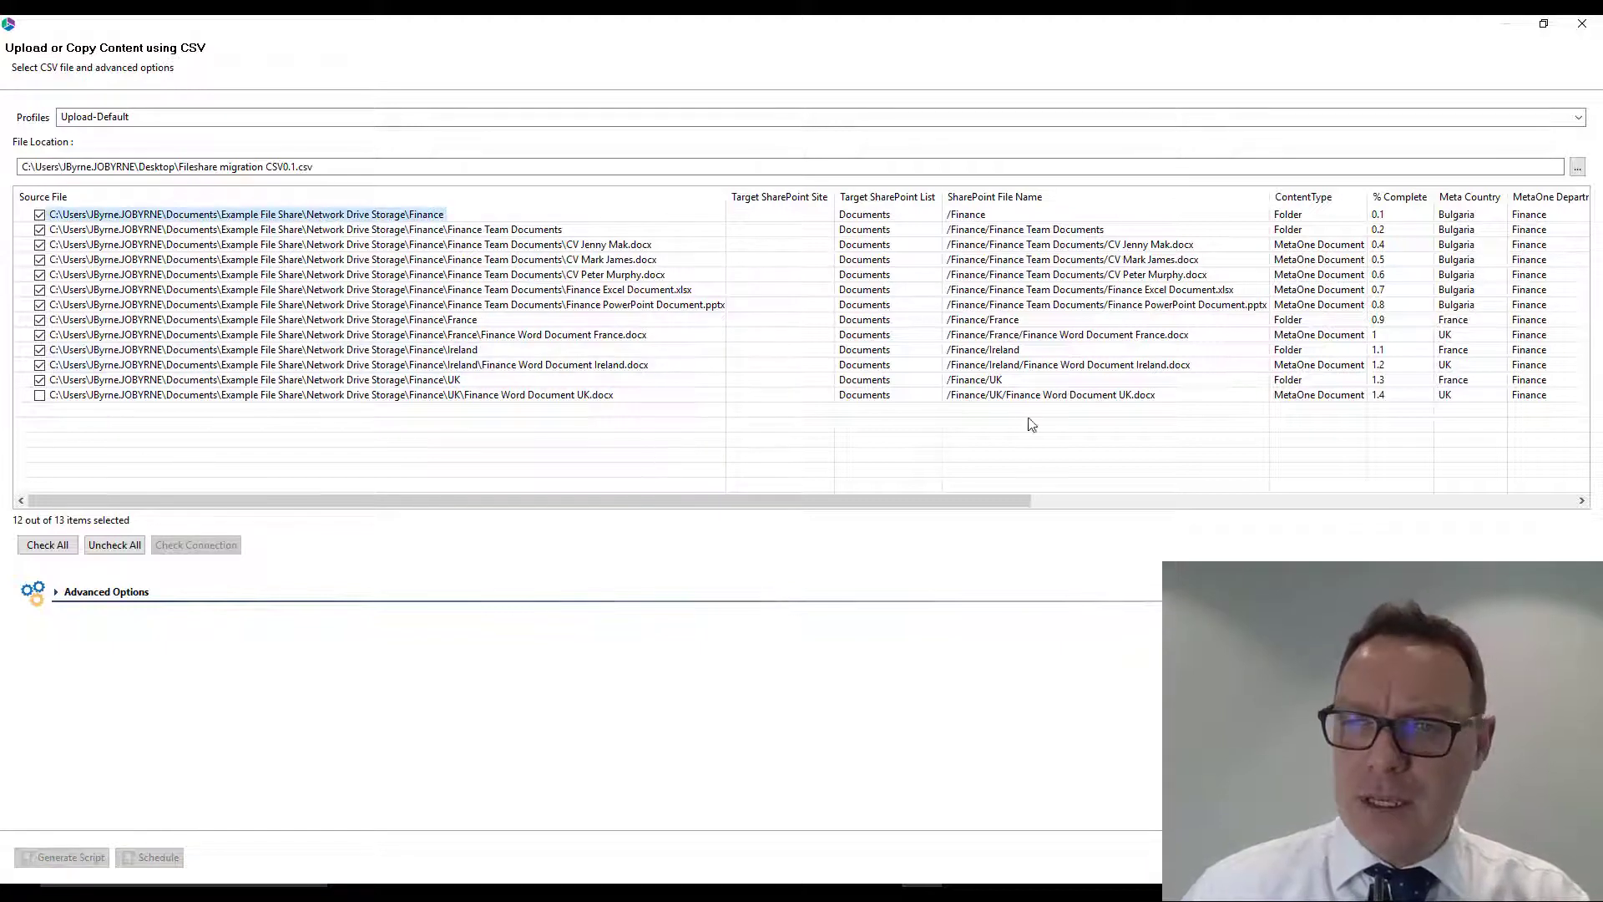
# - Expand the advanced upload options and examine them alongside the Created and Modified columns of the CSV
pyautogui.click(99, 592)
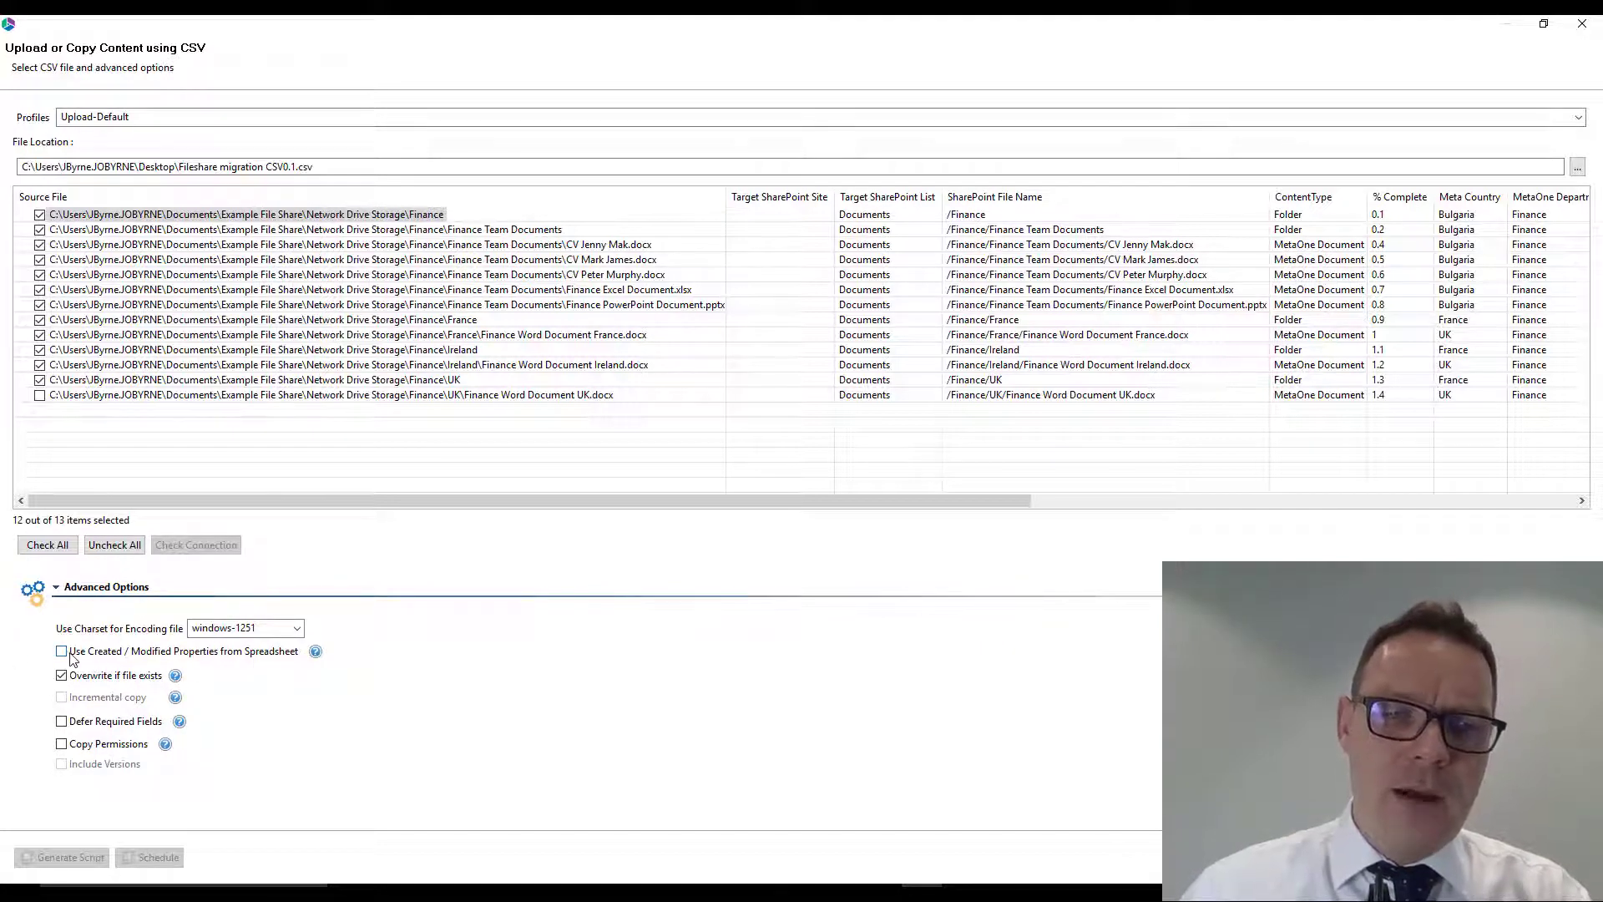
pyautogui.moveTo(885, 499); pyautogui.dragTo(1390, 506)
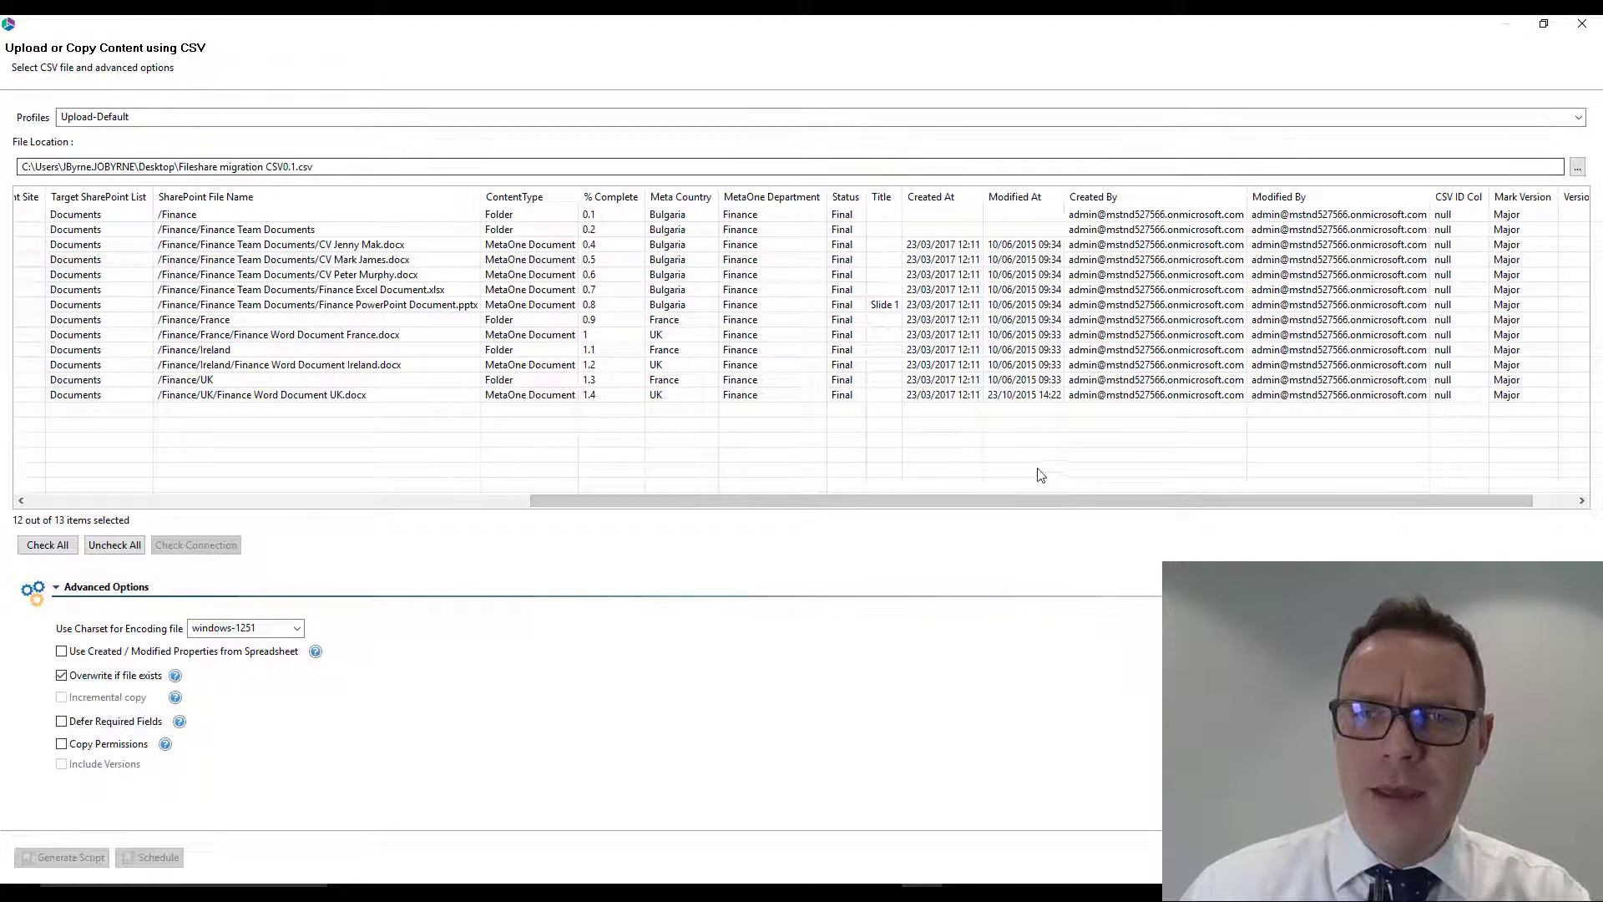
pyautogui.moveTo(1030, 499); pyautogui.dragTo(468, 507)
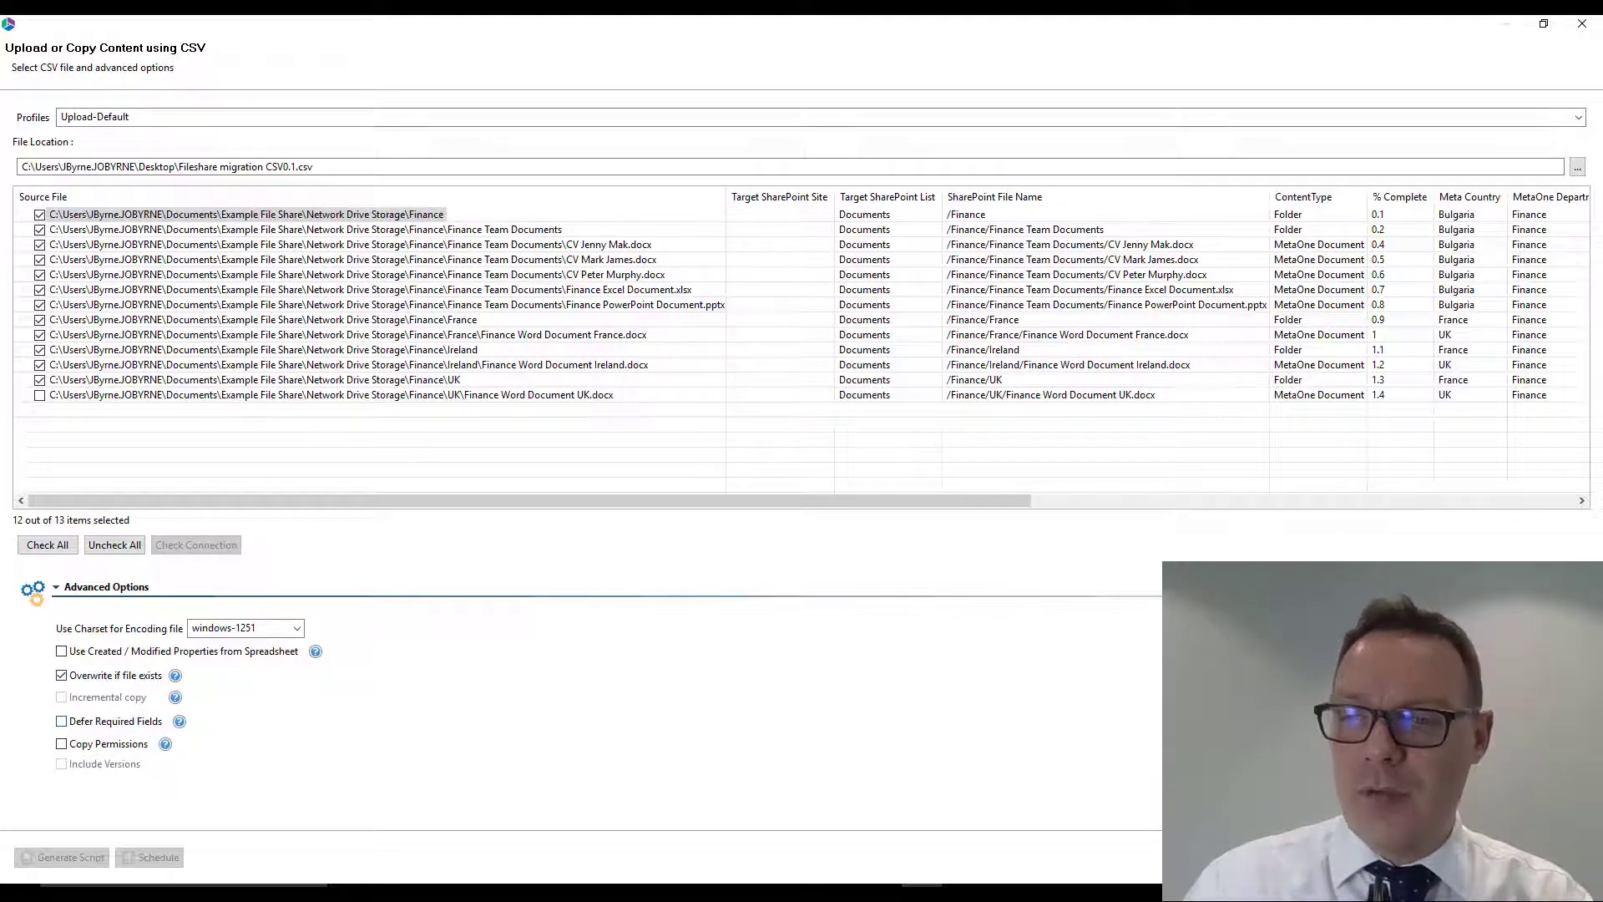
pyautogui.scroll(-4, 167, 685)
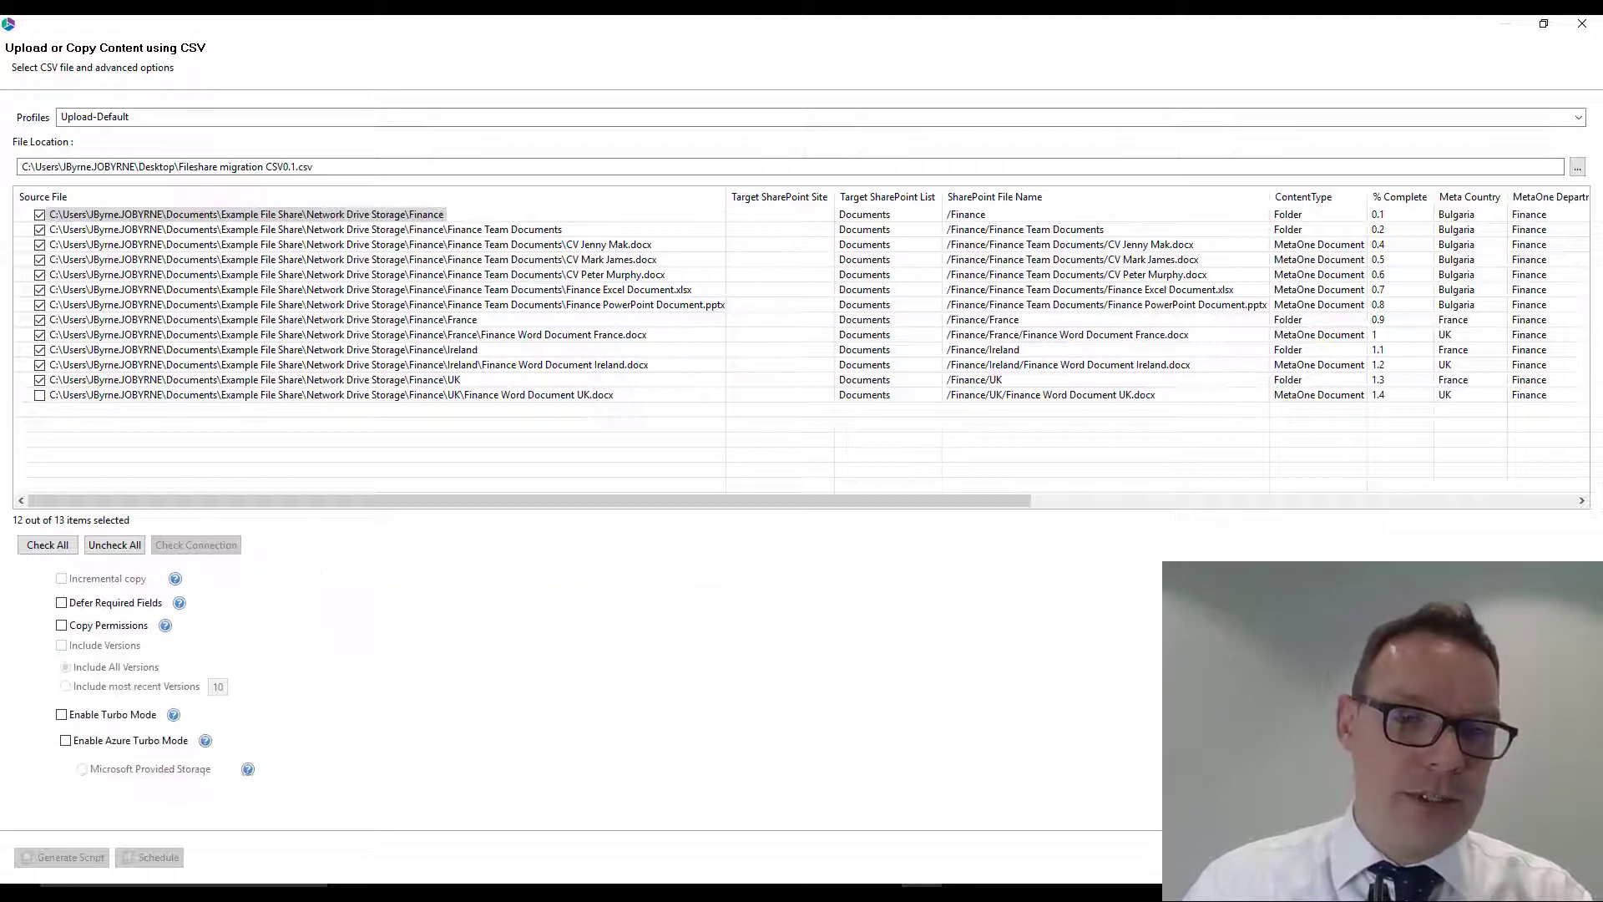
pyautogui.scroll(-1, 349, 656)
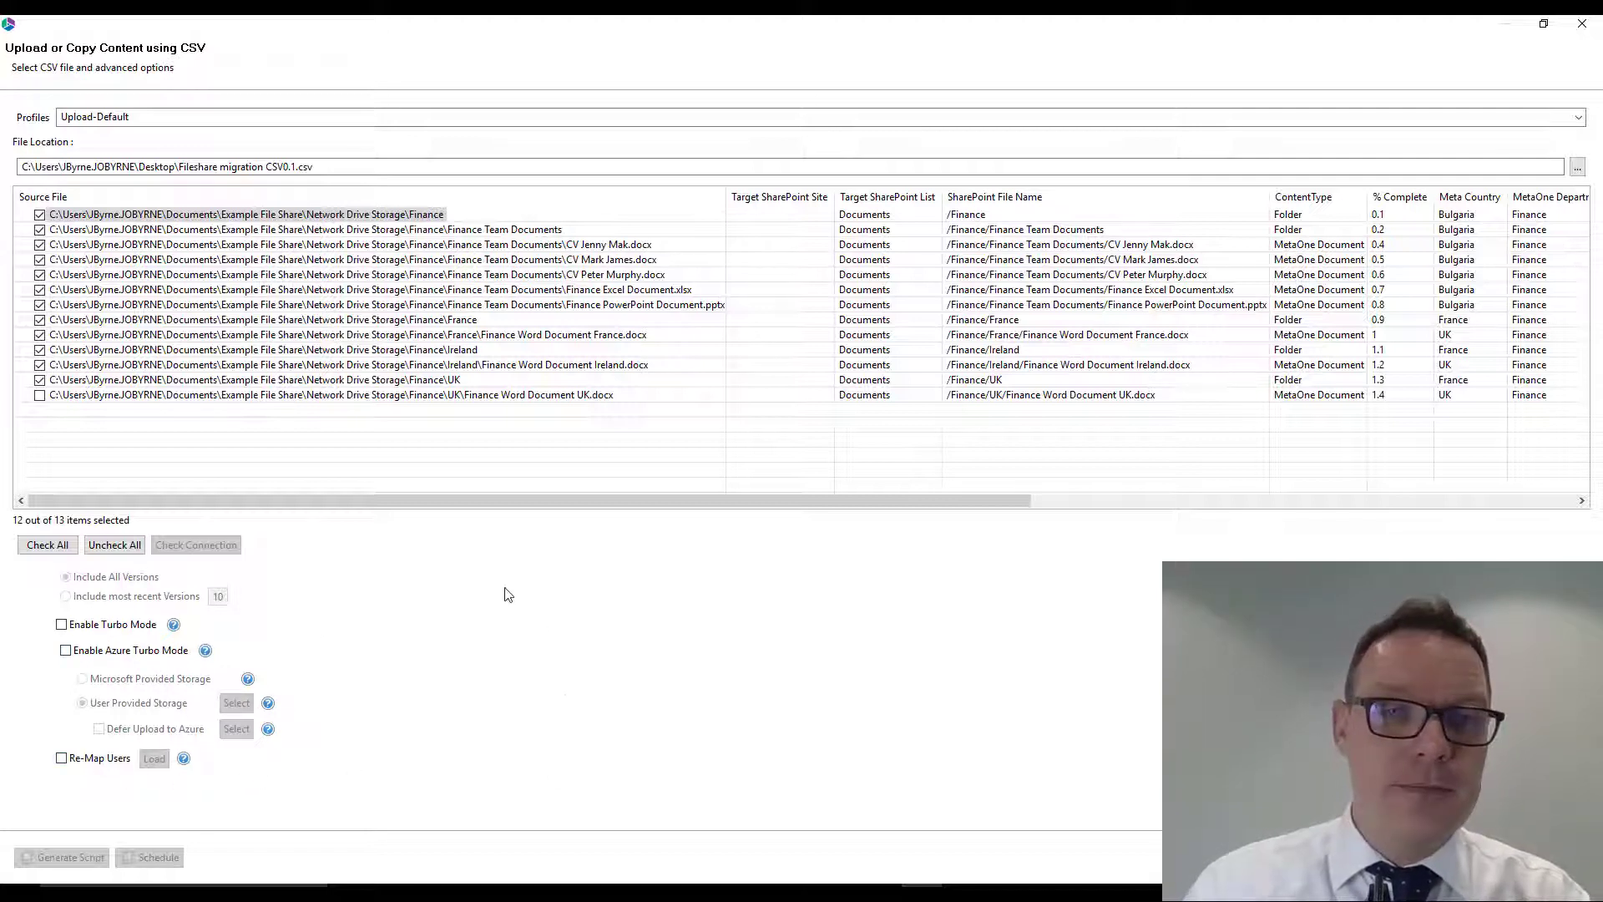
# - Run the CSV upload and expand its progress details in an enlarged window
pyautogui.click(1471, 857)
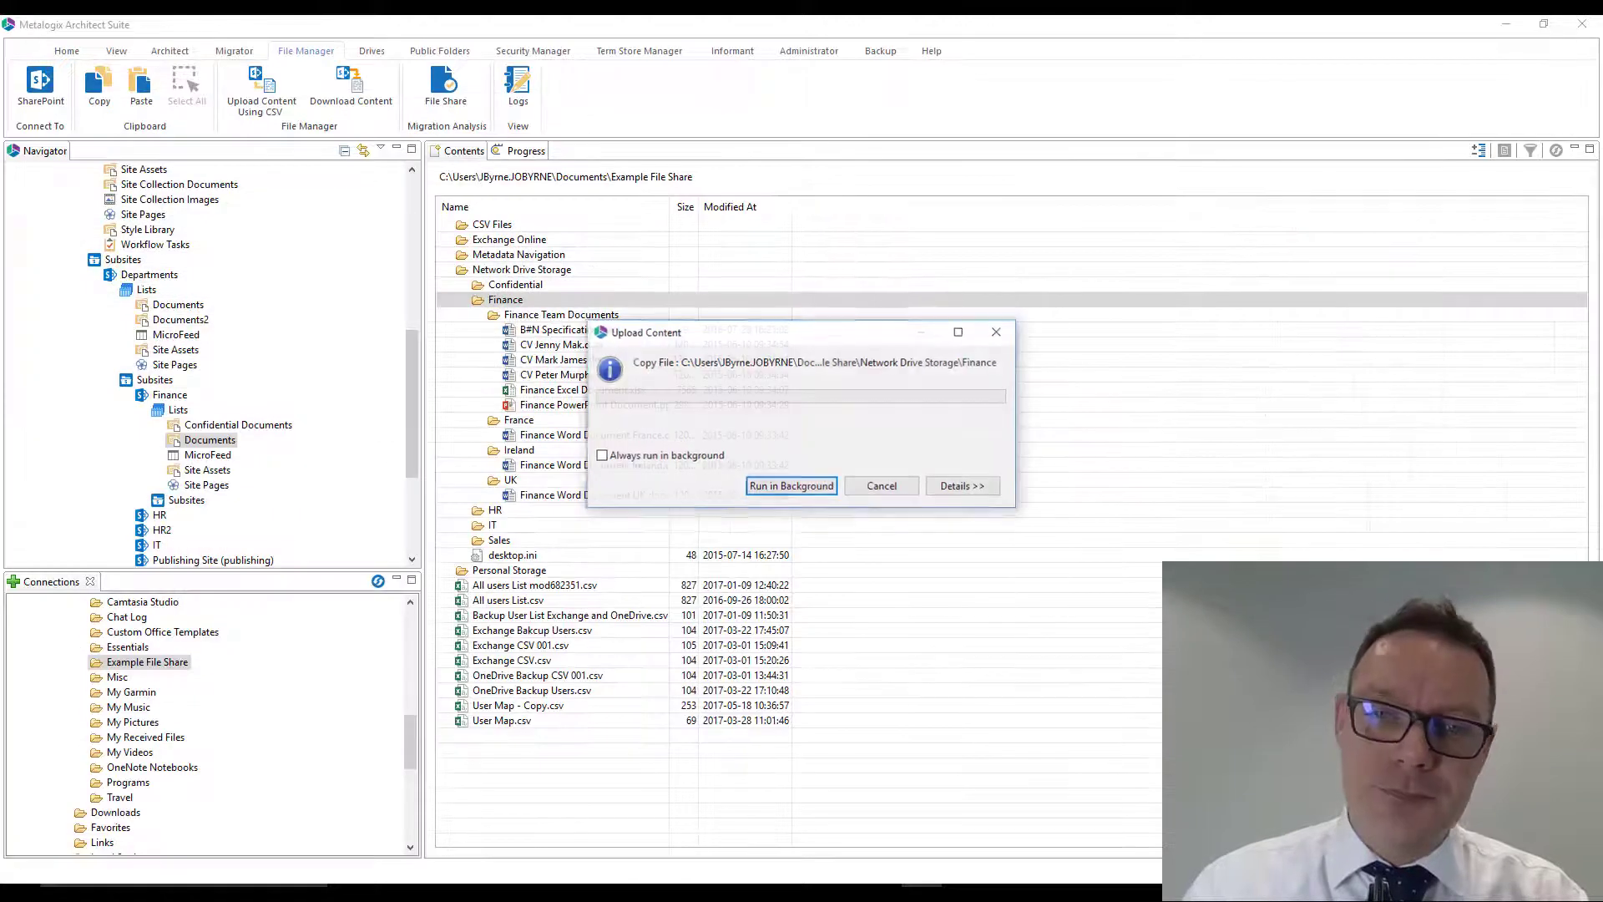
pyautogui.click(964, 489)
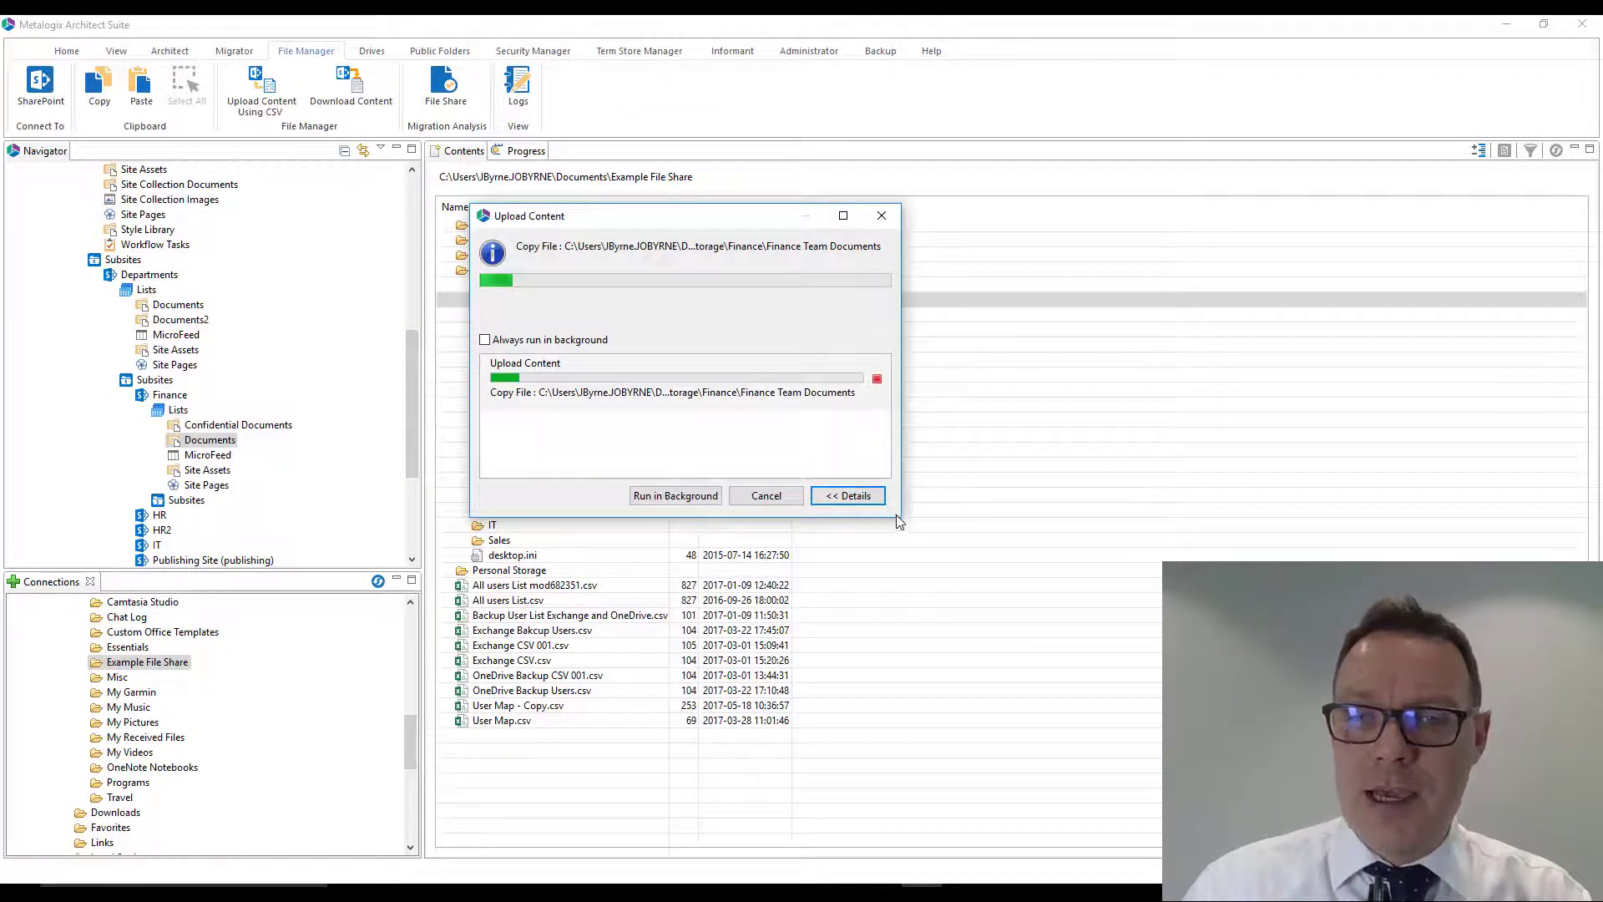
pyautogui.moveTo(900, 519); pyautogui.dragTo(1117, 714)
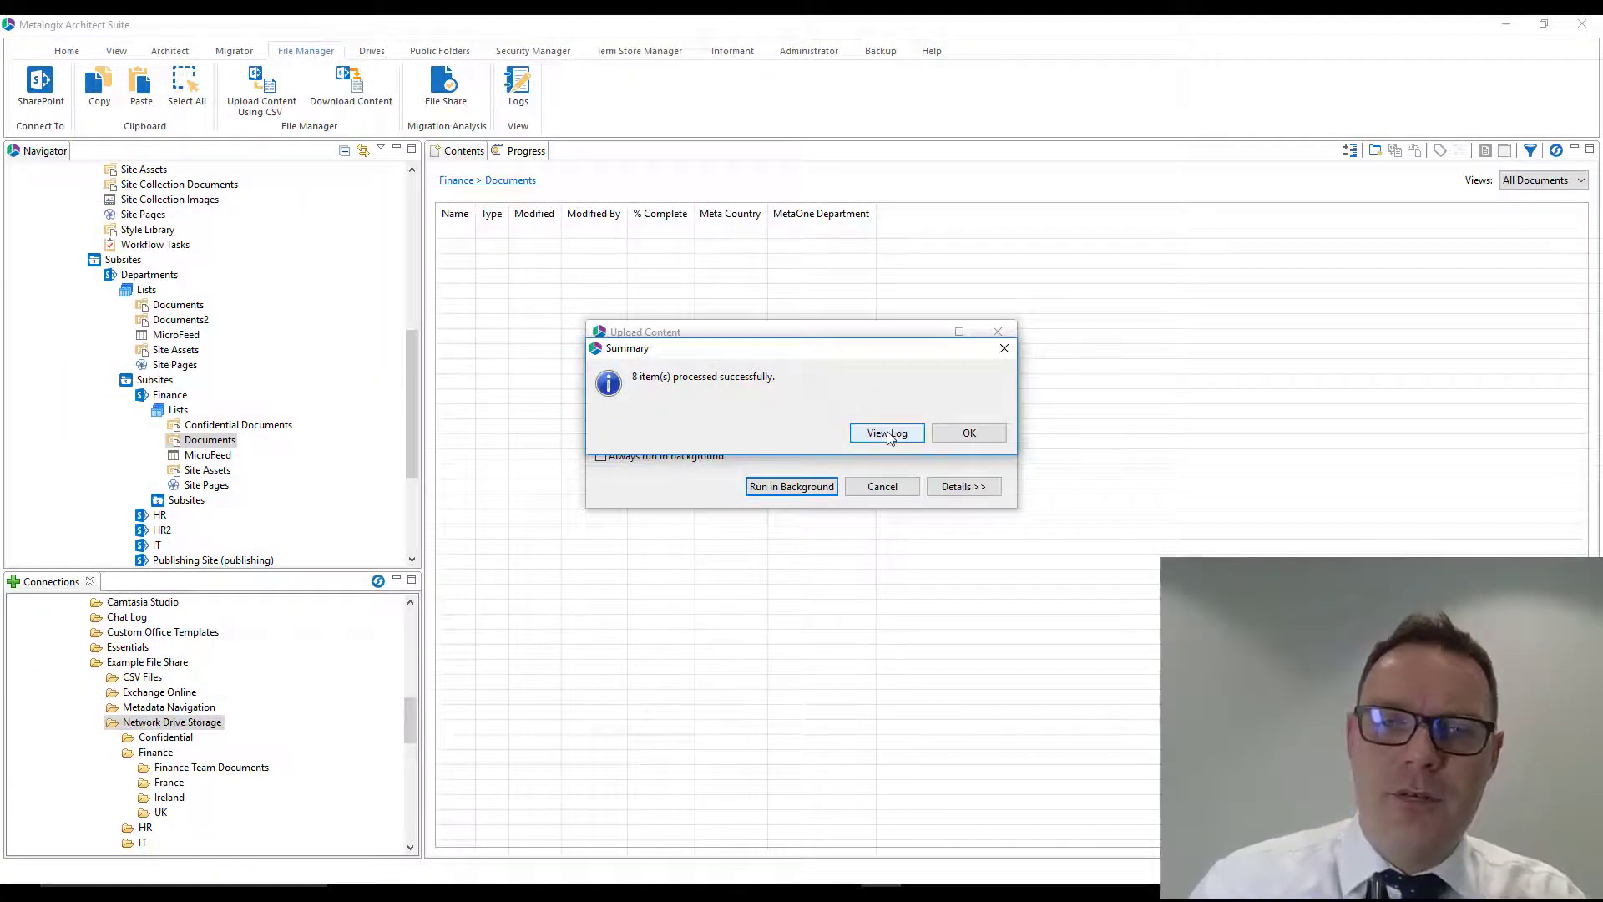
# - Review the log of the completed CSV upload and close it
pyautogui.click(969, 432)
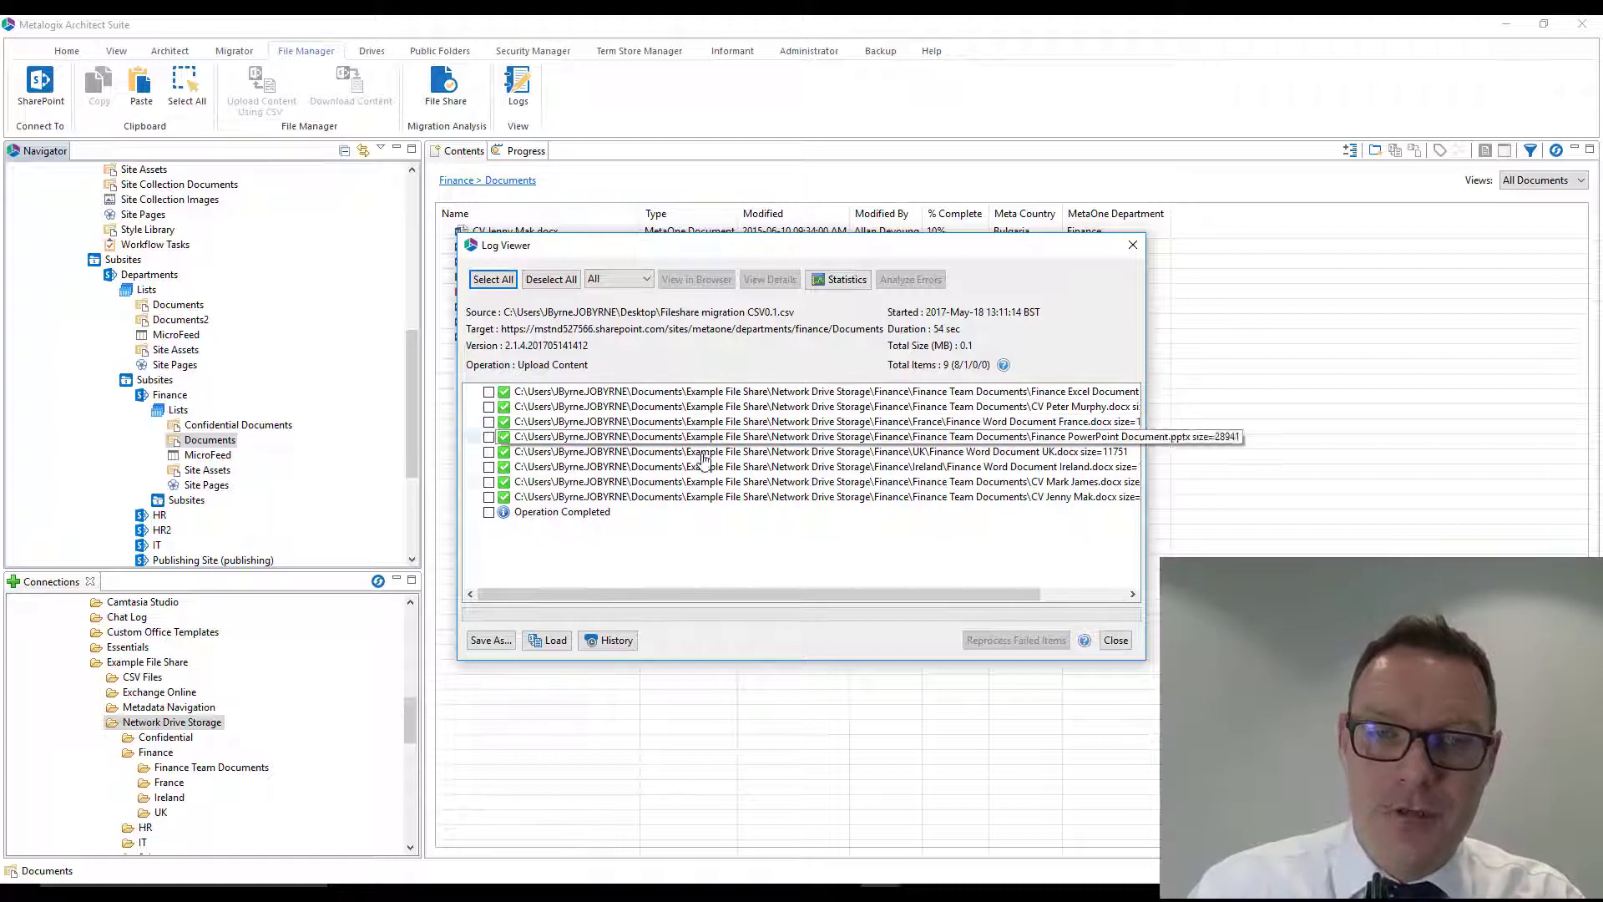
pyautogui.click(1115, 640)
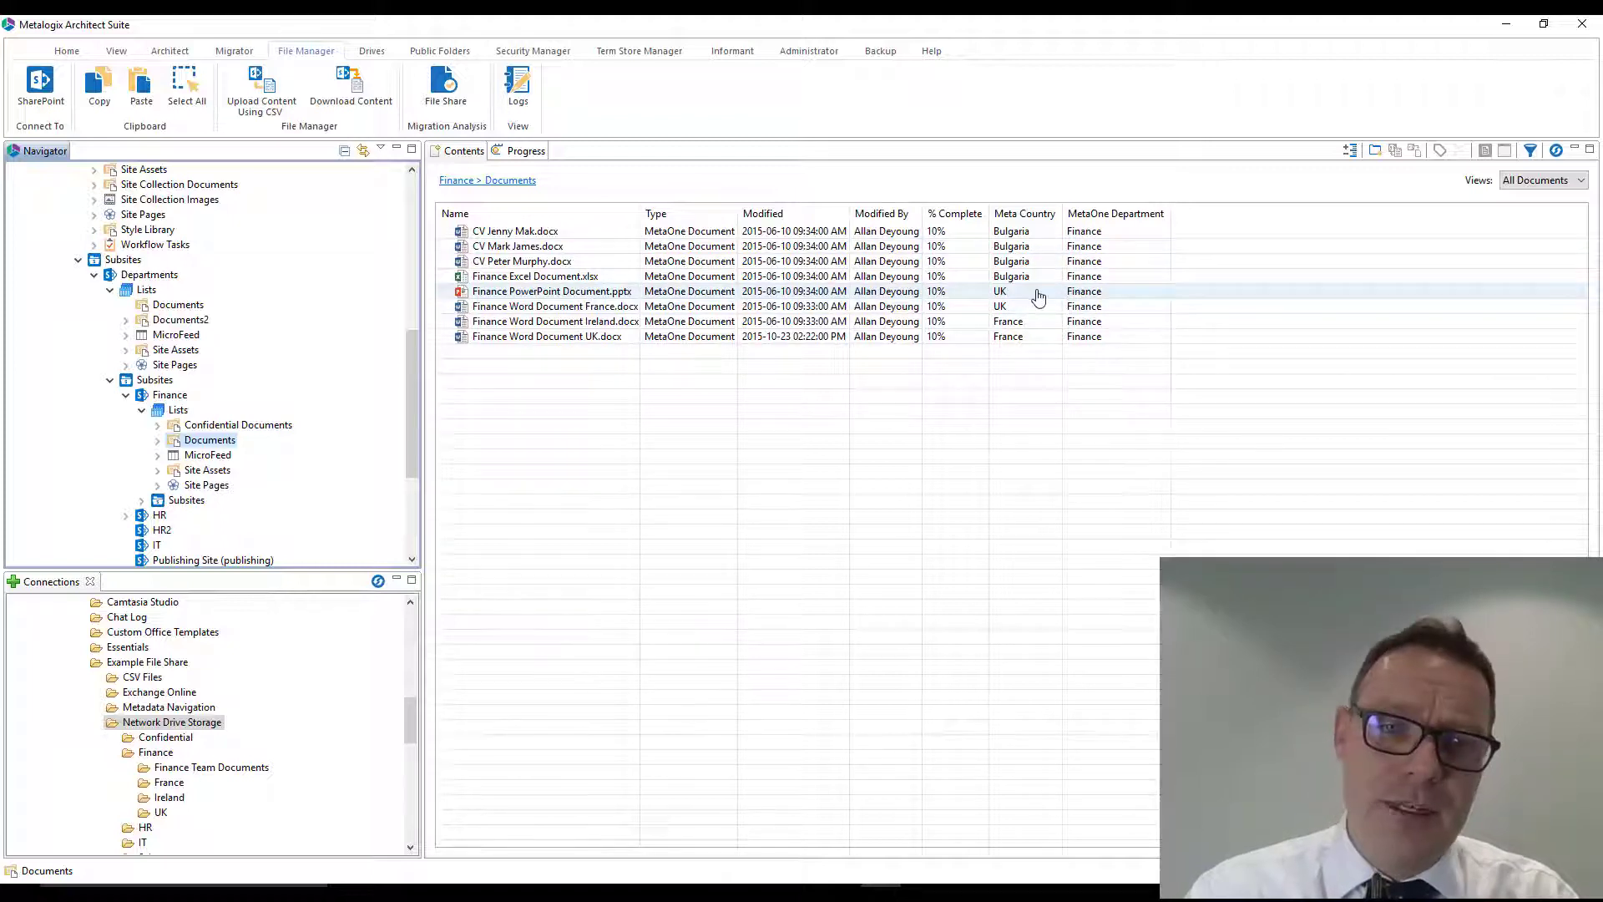
# - View the Finance site's Documents library in the browser and show the details of the third CV document
pyautogui.rightClick(222, 446)
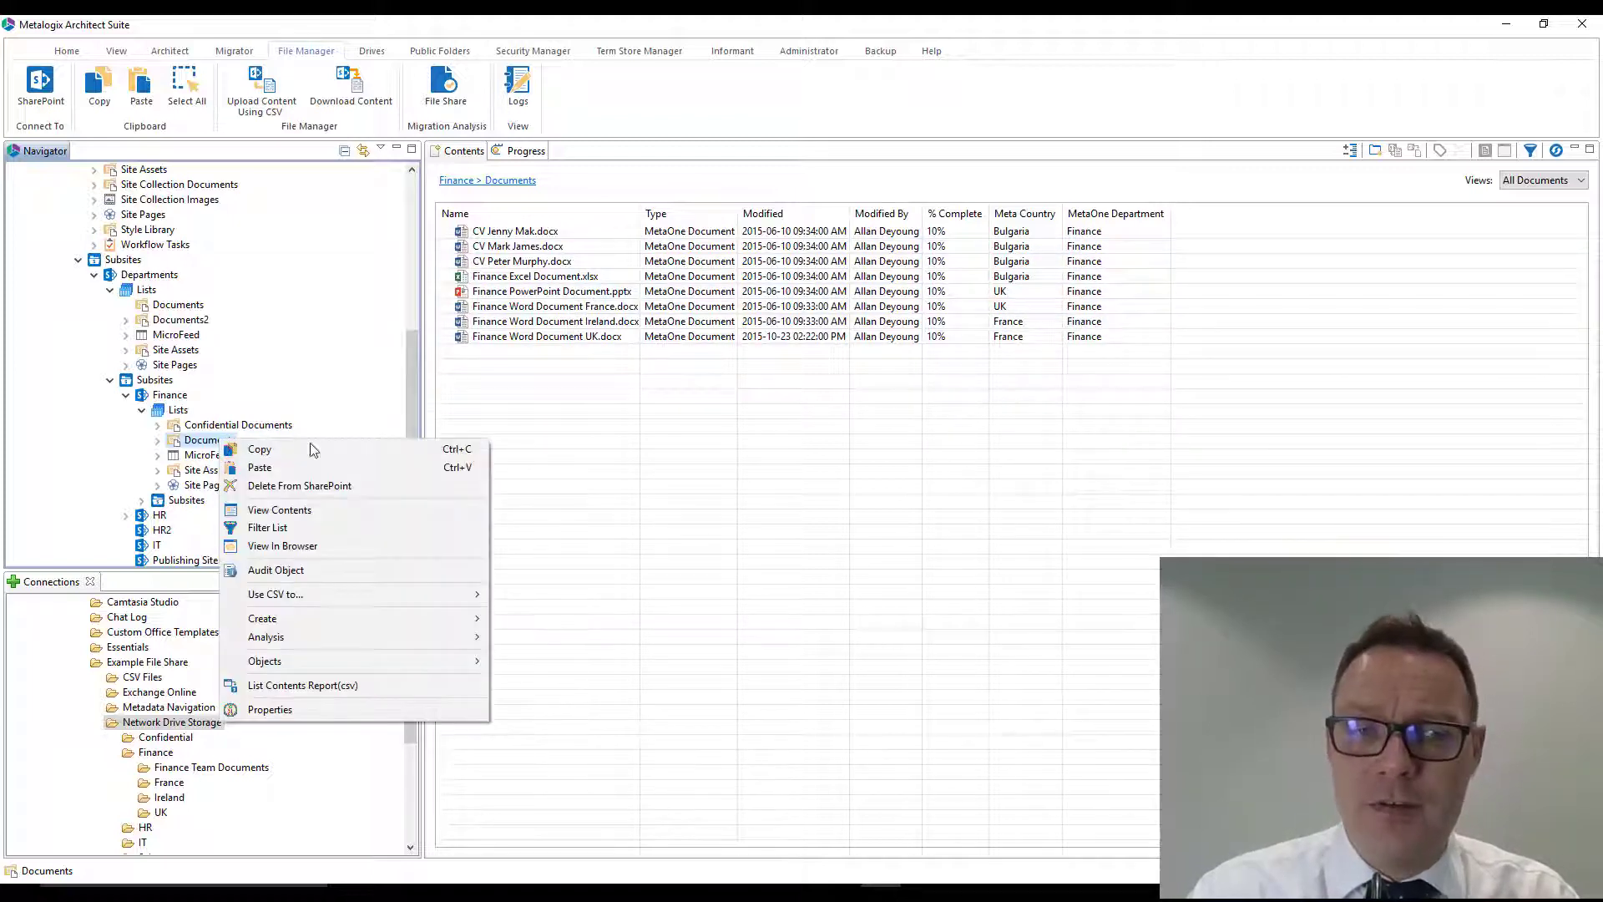
pyautogui.click(399, 545)
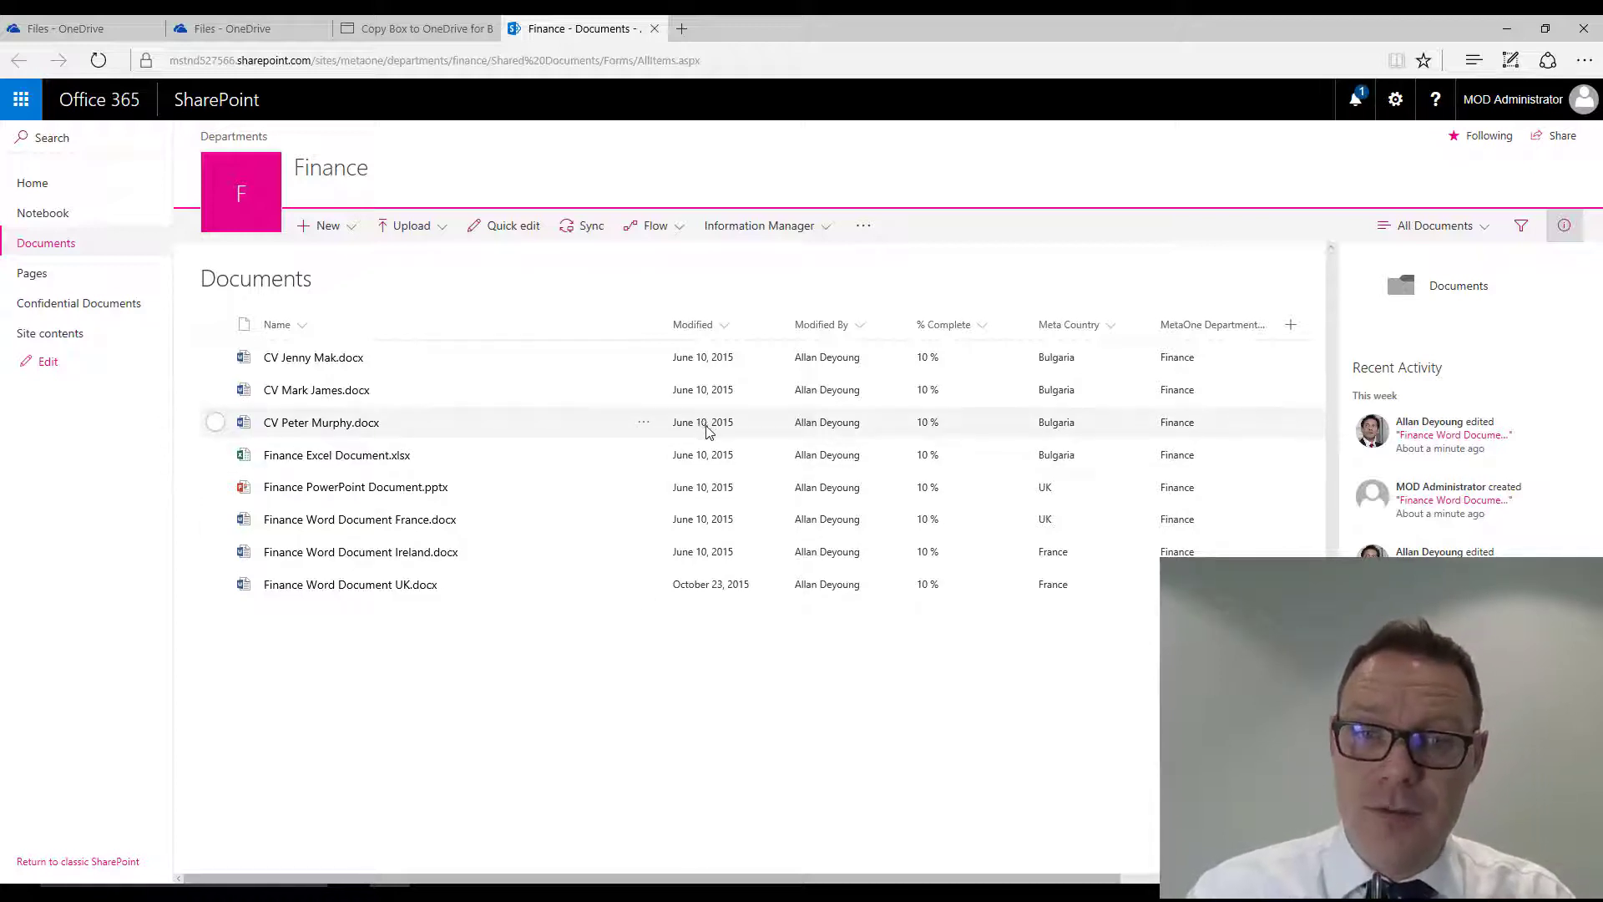
pyautogui.click(646, 424)
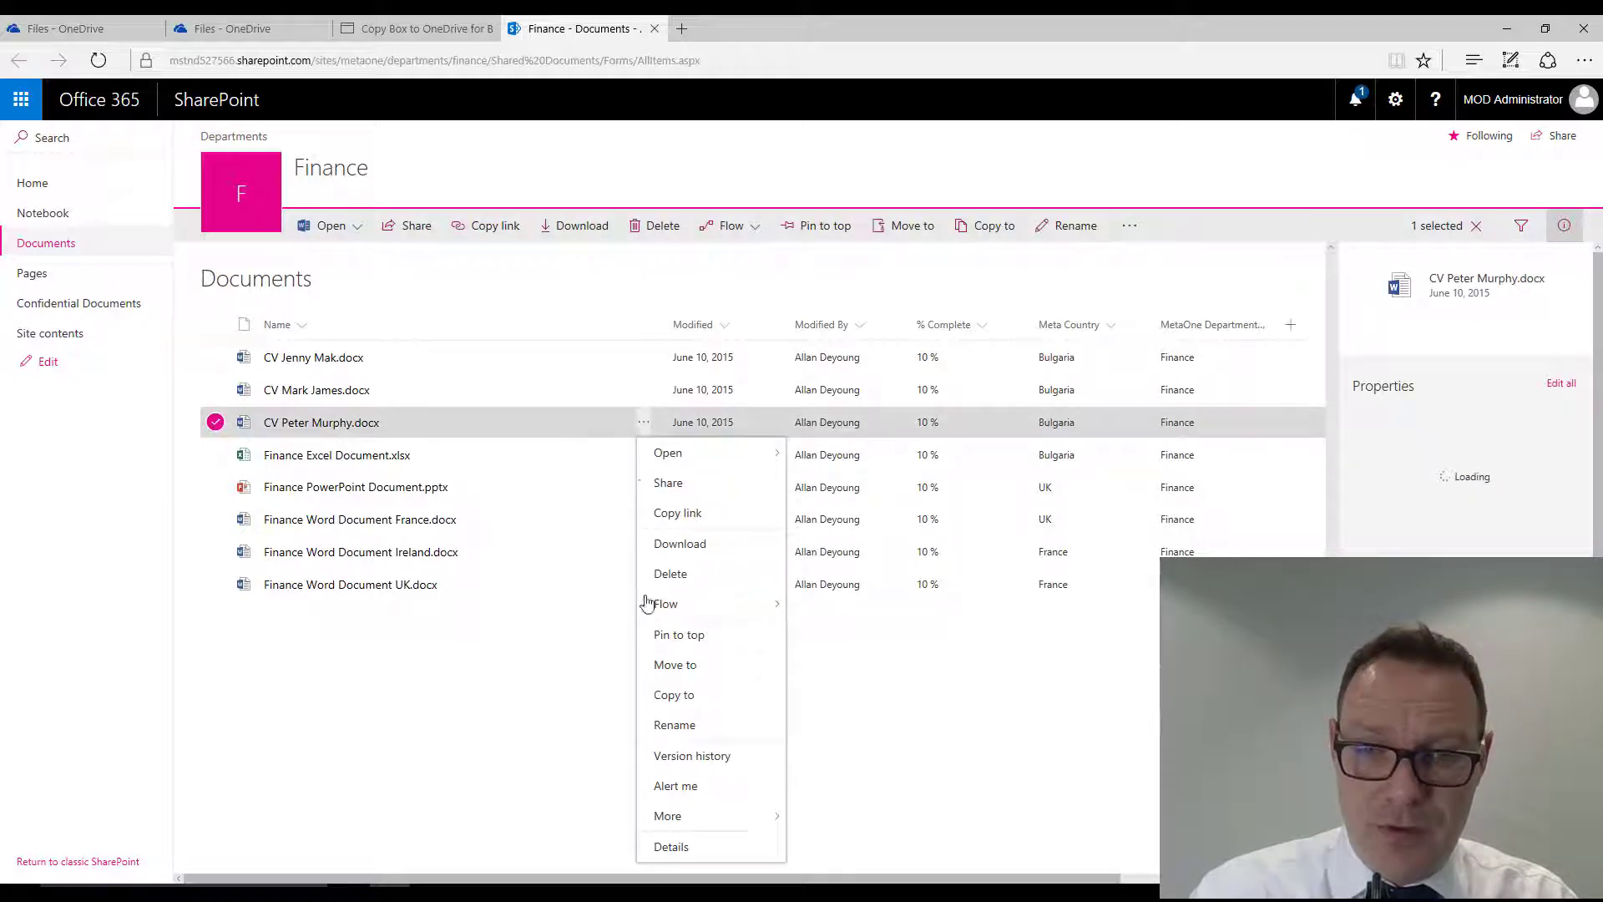
pyautogui.click(670, 847)
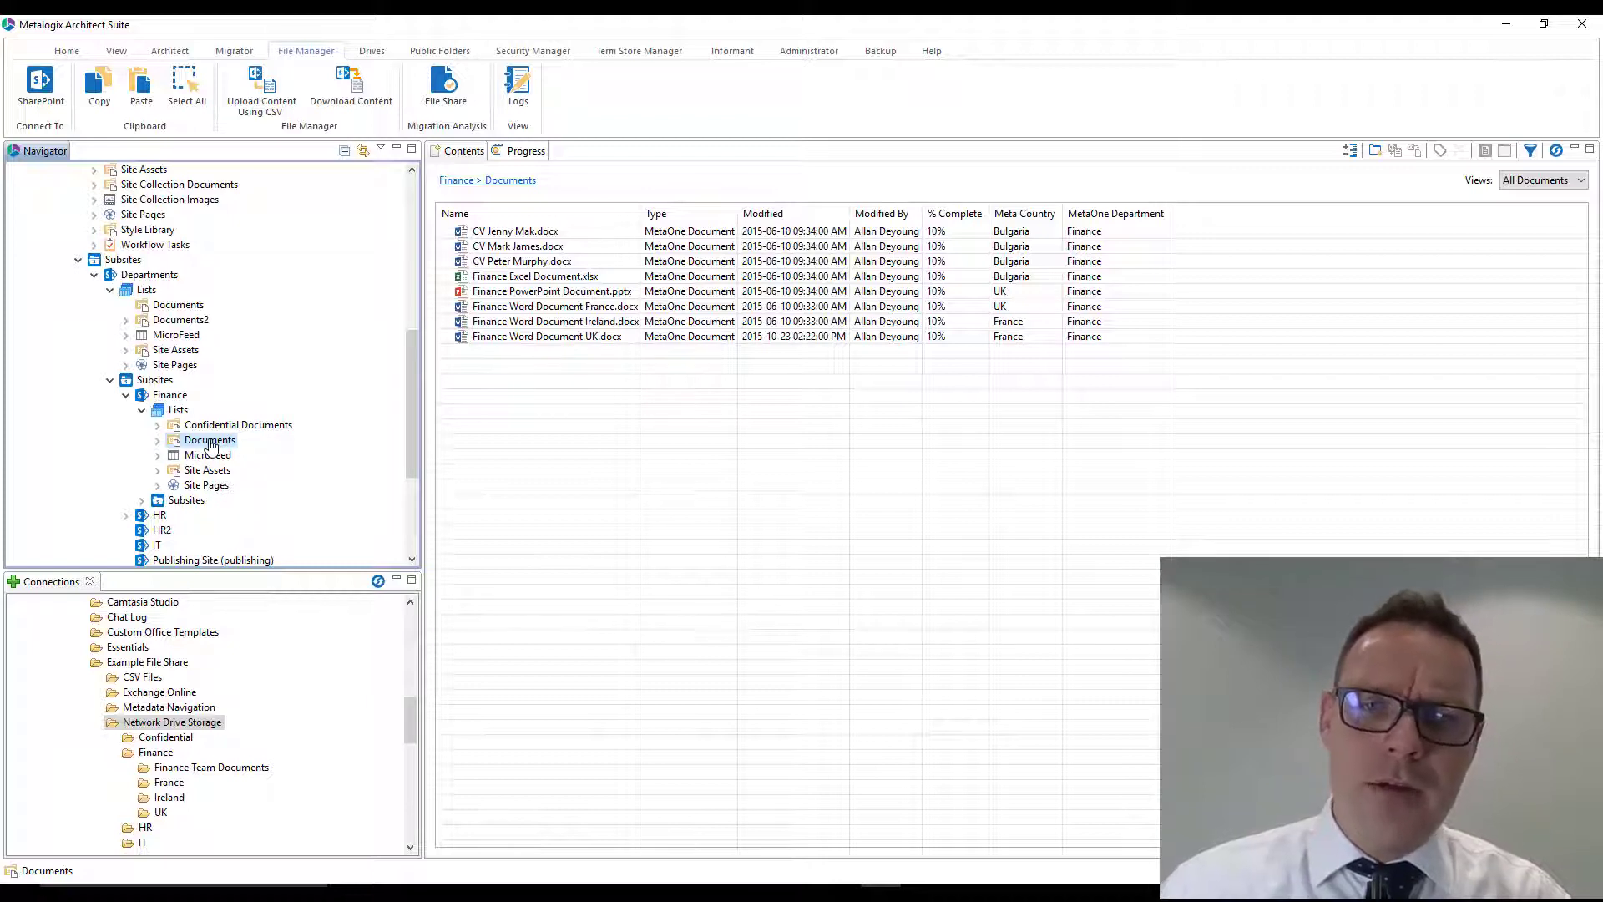
# - Select and copy all files in the Finance Documents library in Metalogix Architect Suite
pyautogui.click(513, 231)
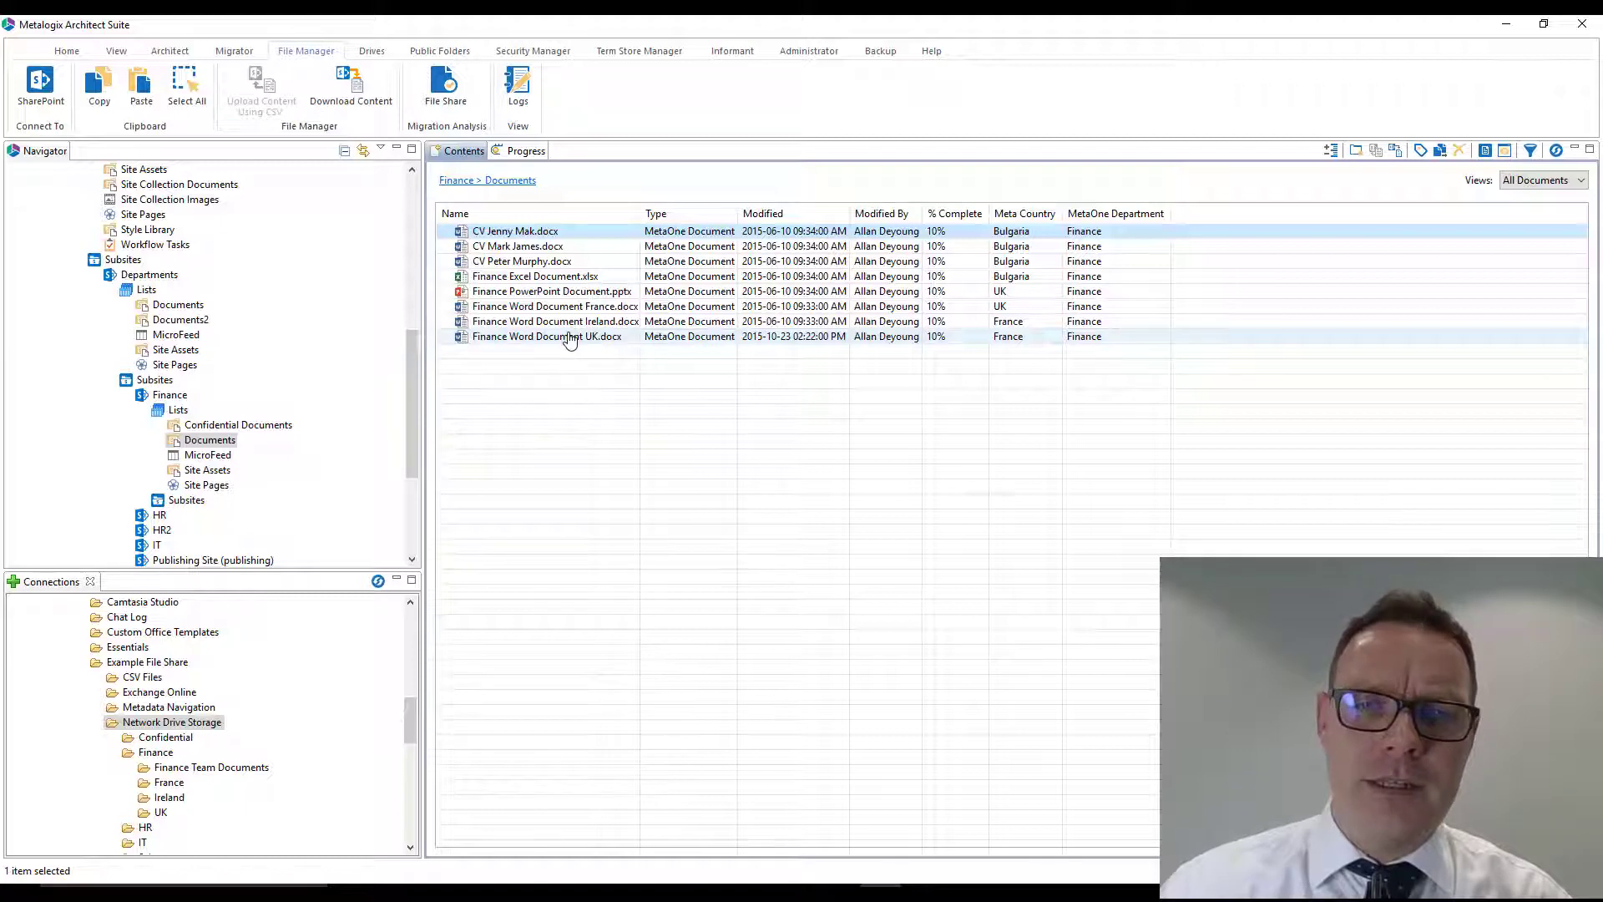
pyautogui.click(526, 338)
pyautogui.hotkey('ctrl', 'a')
pyautogui.rightClick(529, 259)
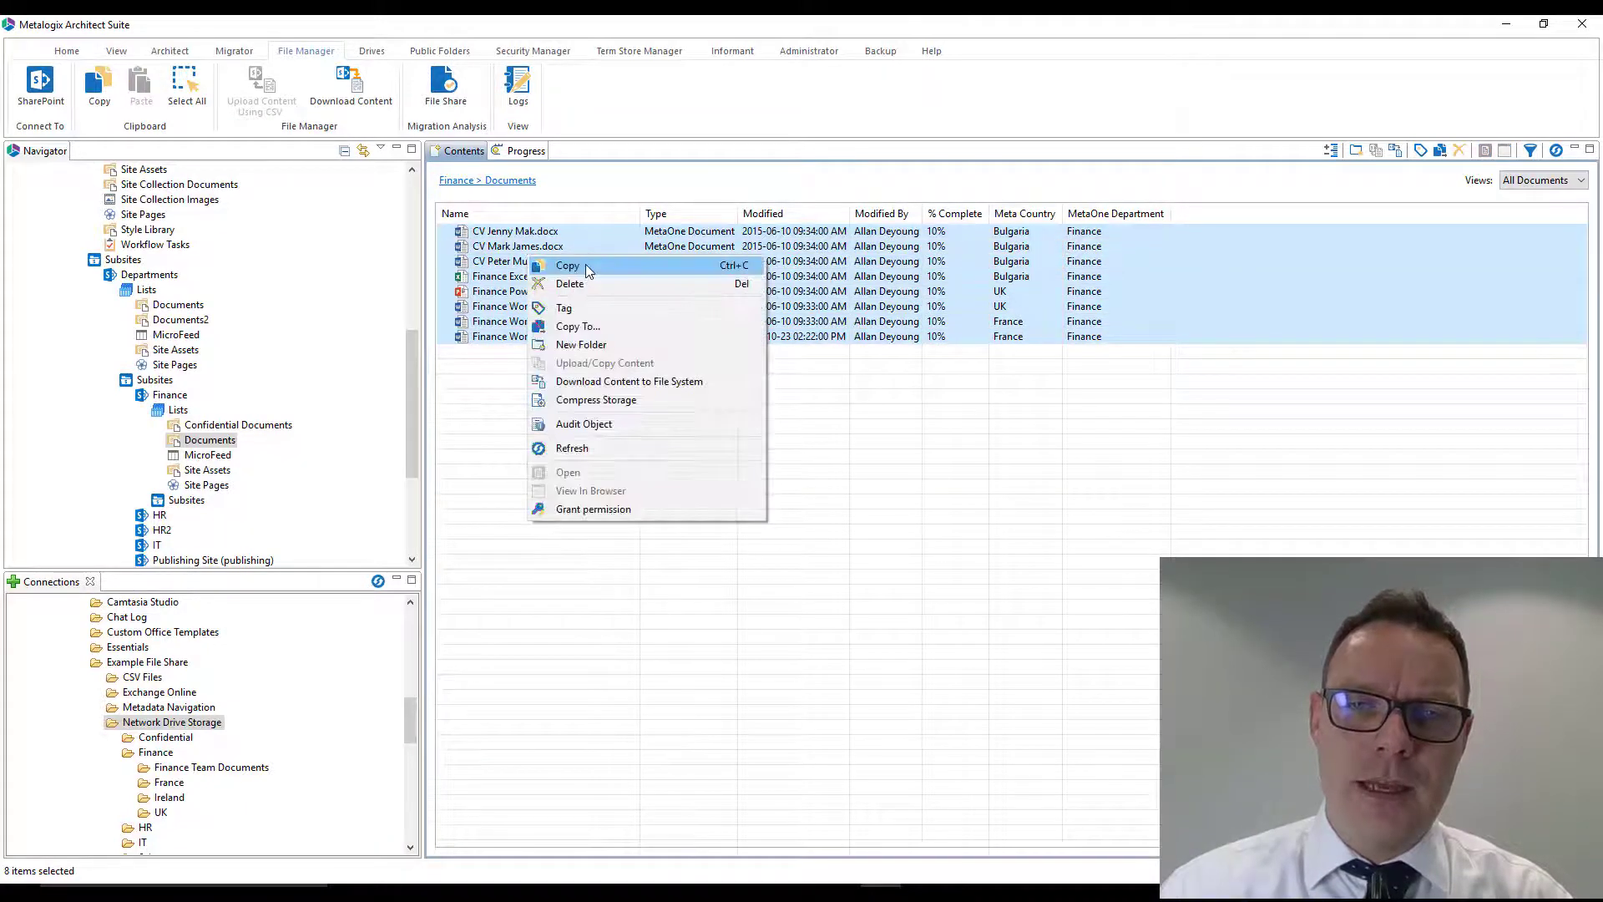
pyautogui.click(594, 272)
pyautogui.click(966, 469)
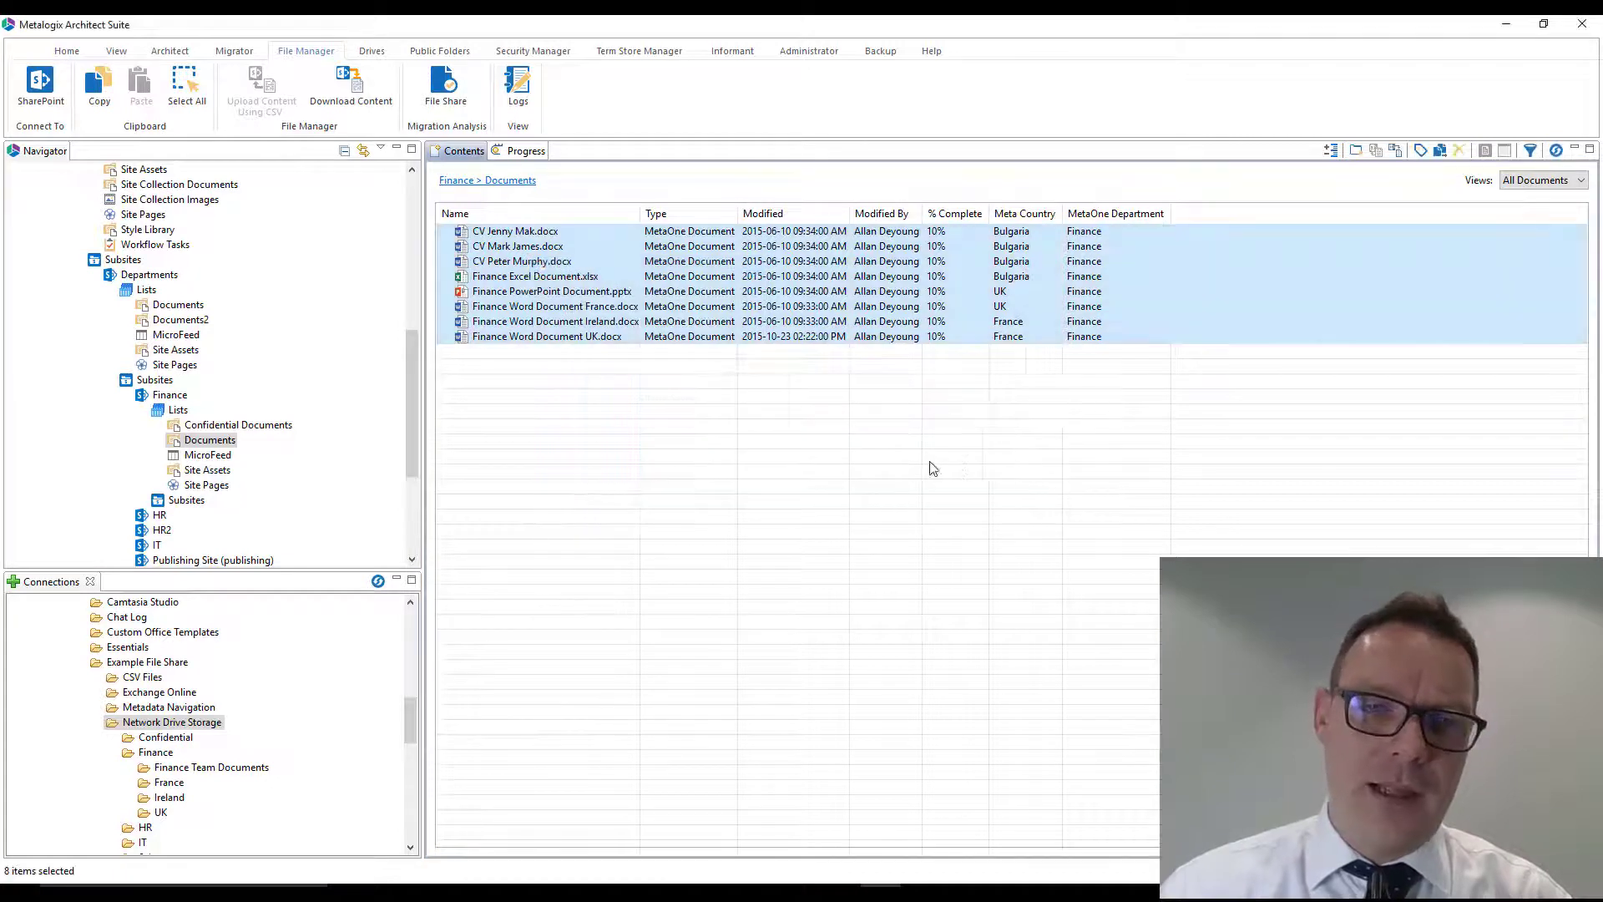
# - Paste the copied files into the Finance Confidential Documents library and accept it as the target location
pyautogui.rightClick(250, 427)
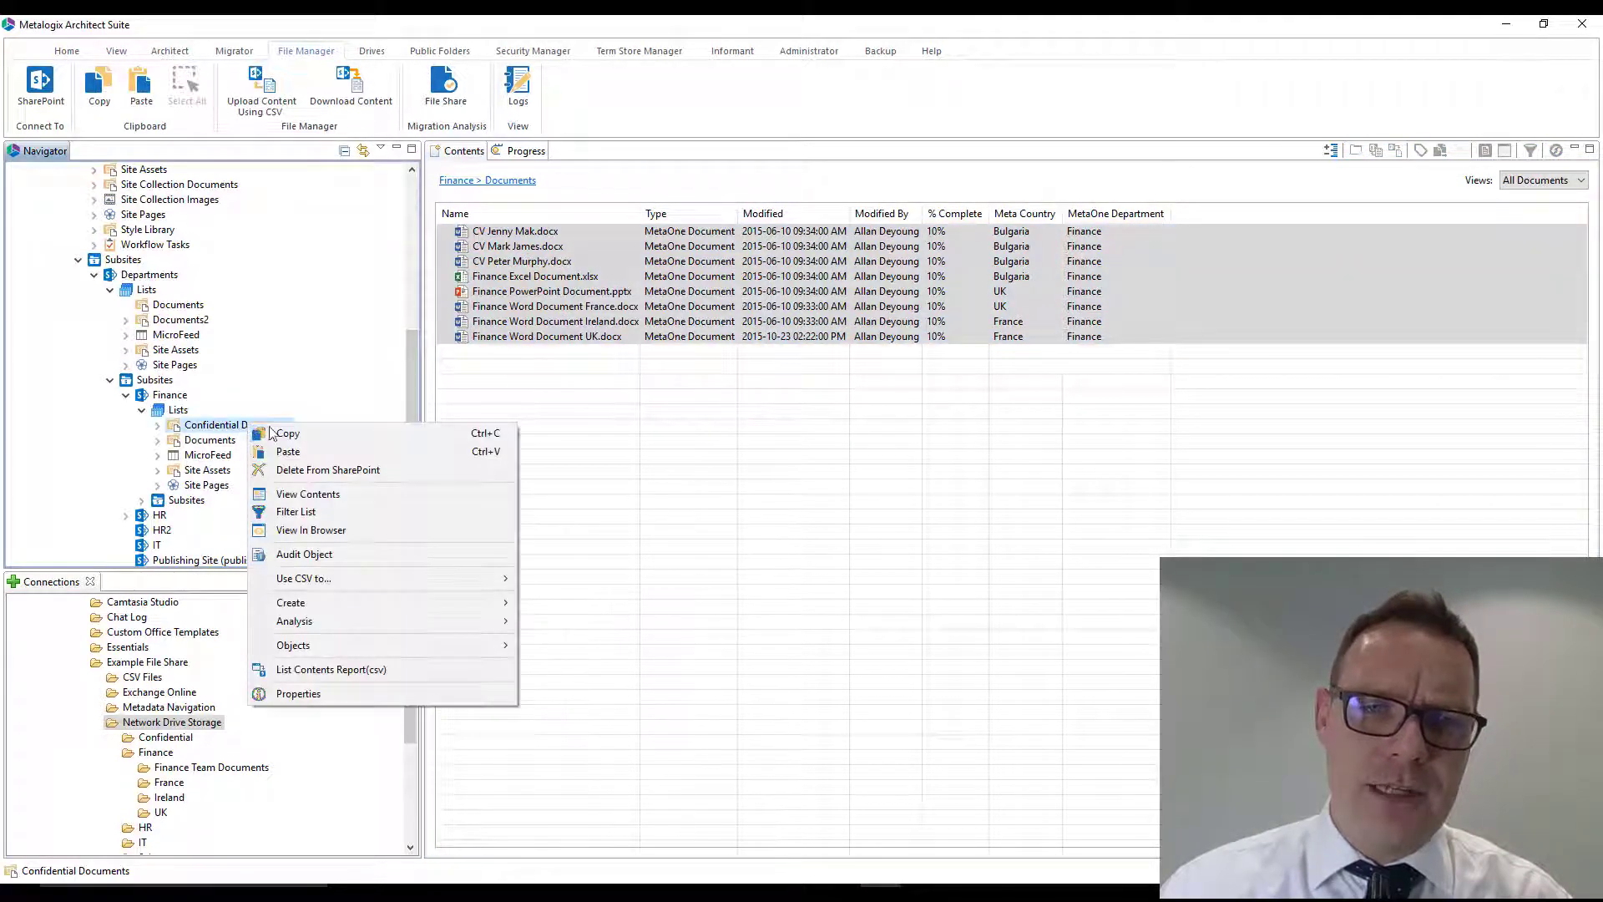
pyautogui.click(328, 450)
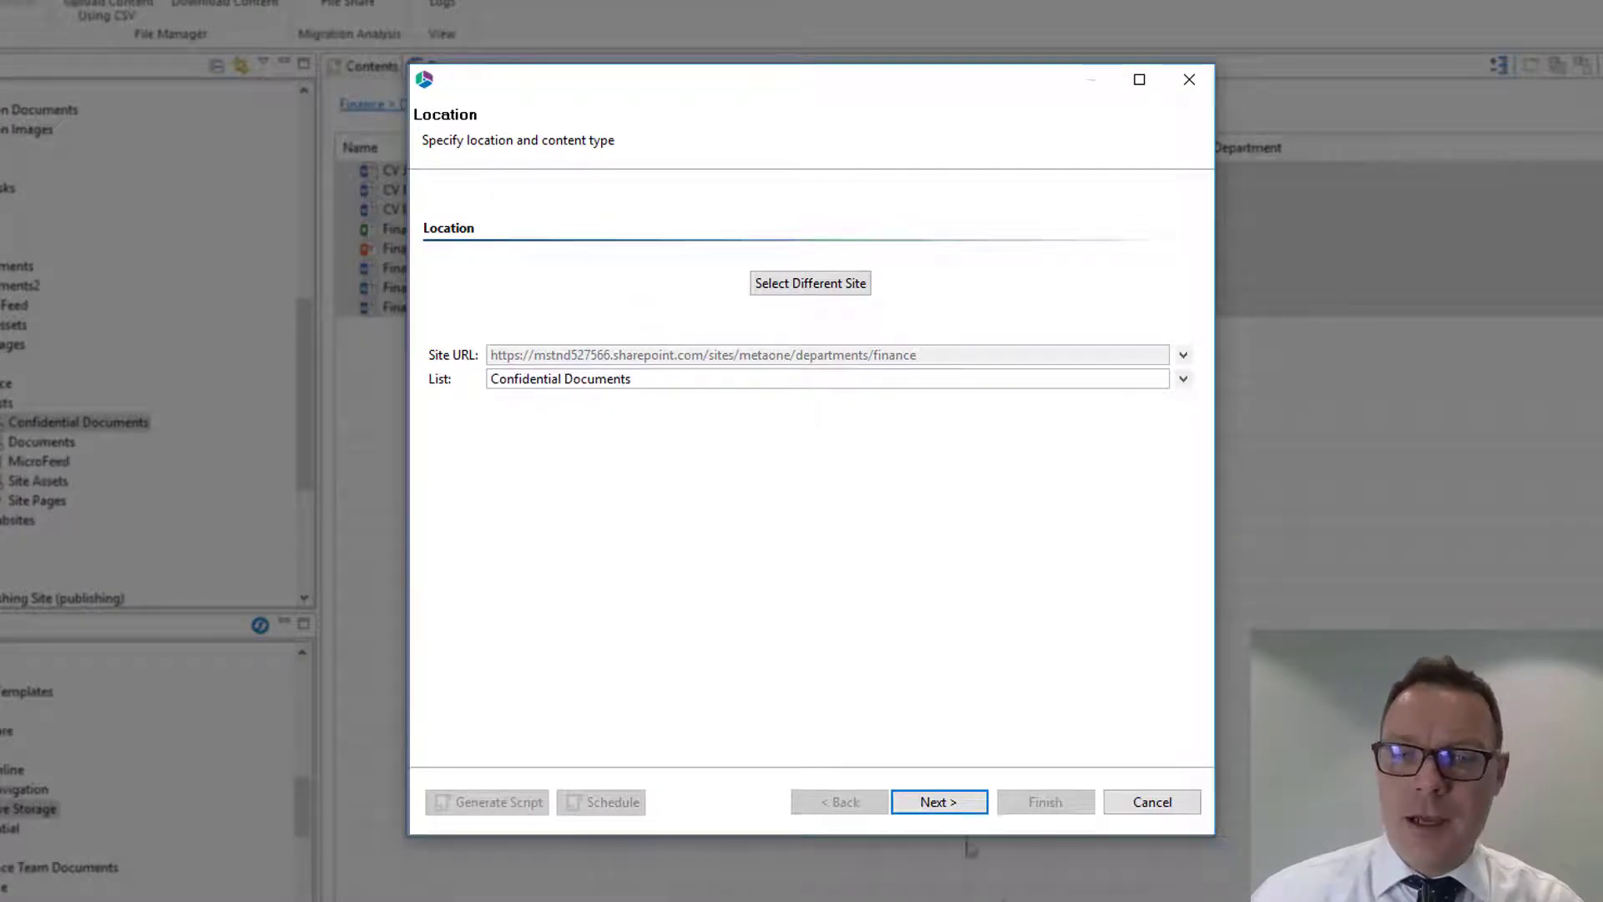
pyautogui.click(939, 802)
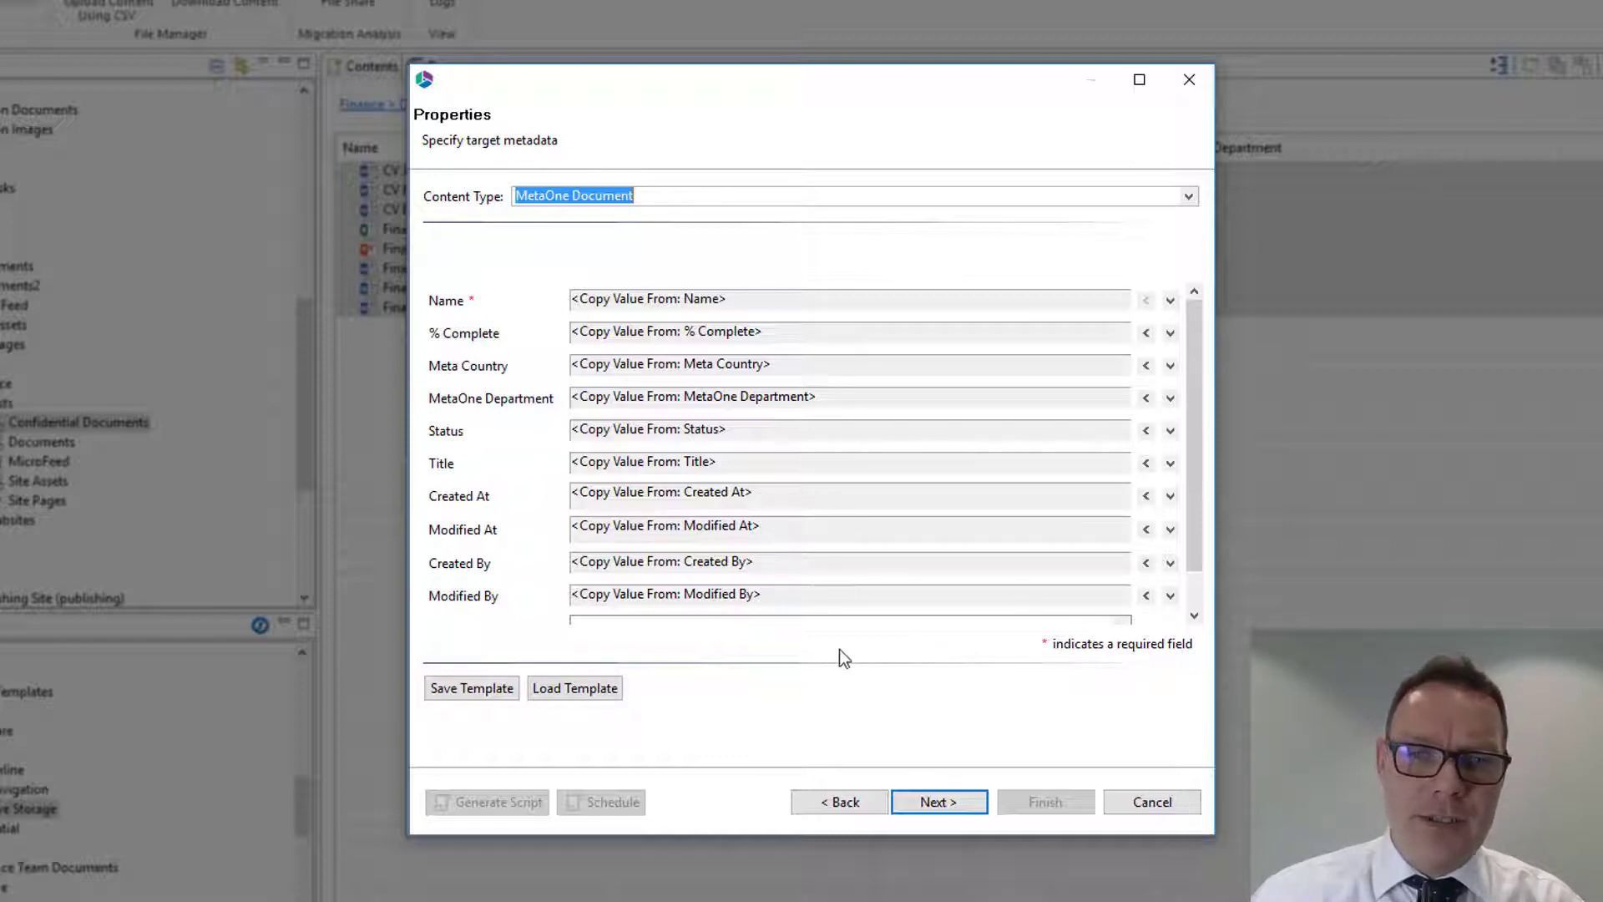
# - Override the copied Status metadata with Reviewed and continue to the copy summary
pyautogui.click(1146, 430)
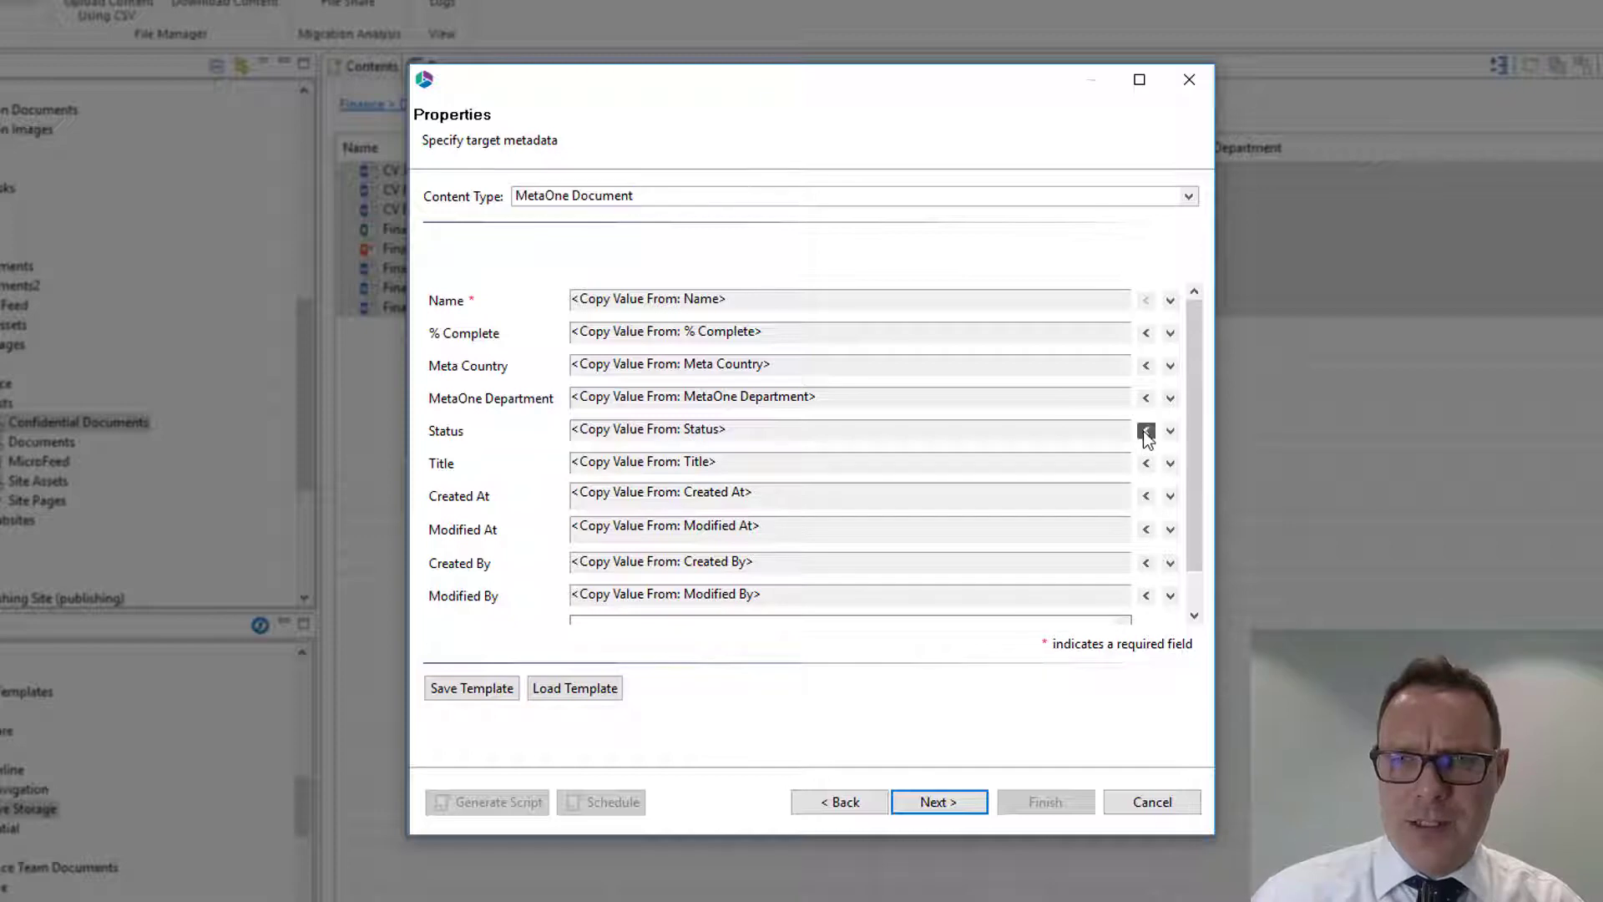
pyautogui.click(1120, 431)
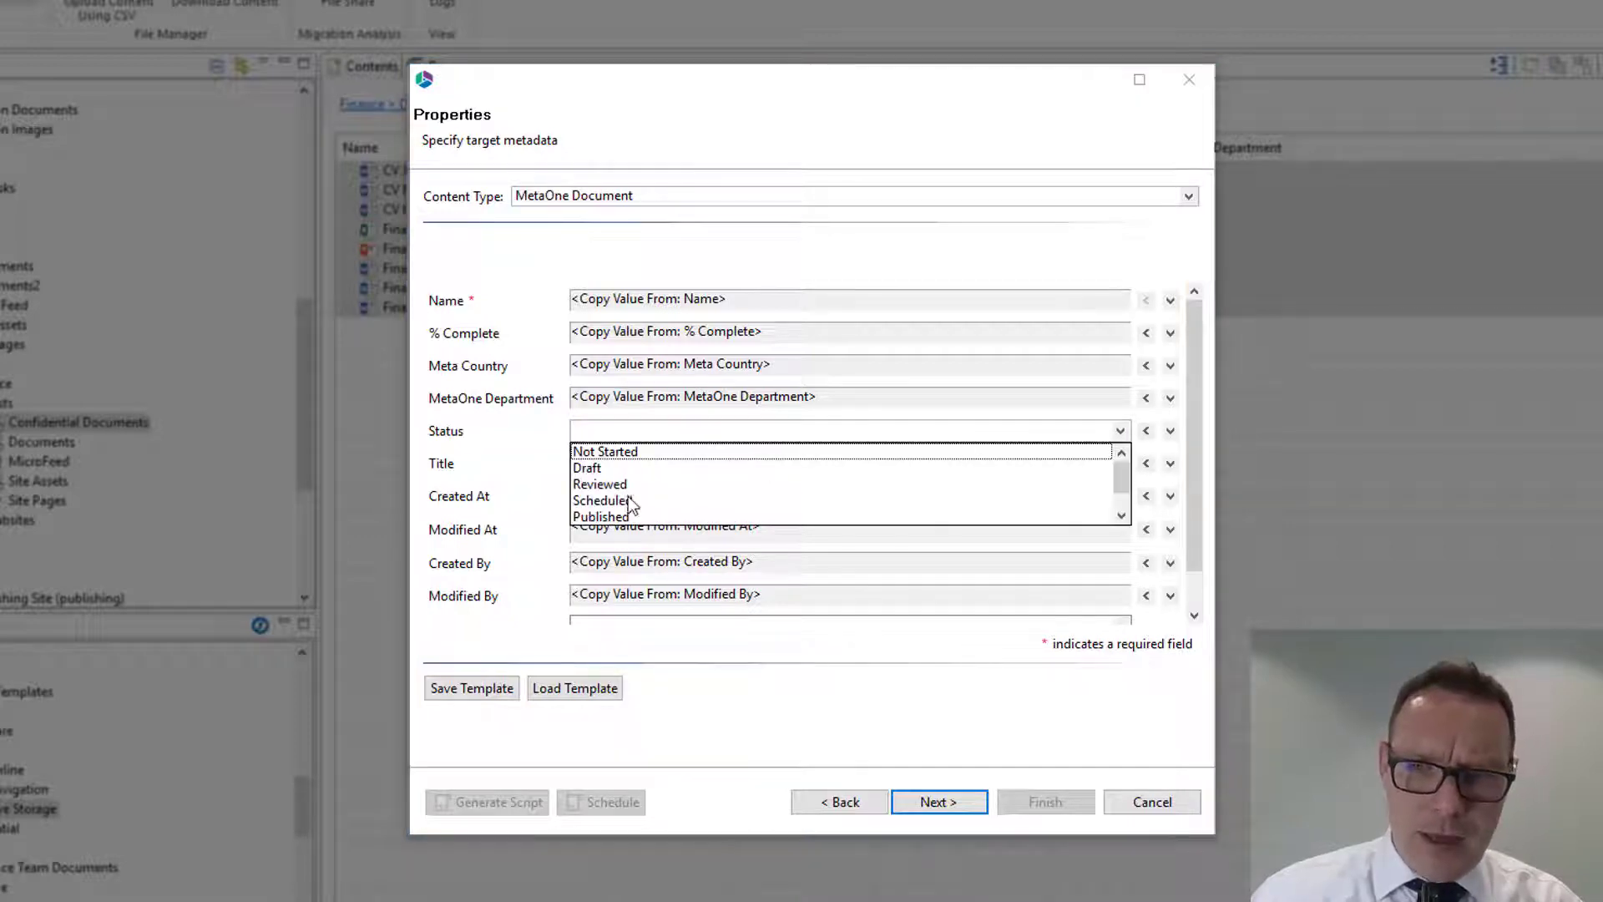
pyautogui.click(608, 484)
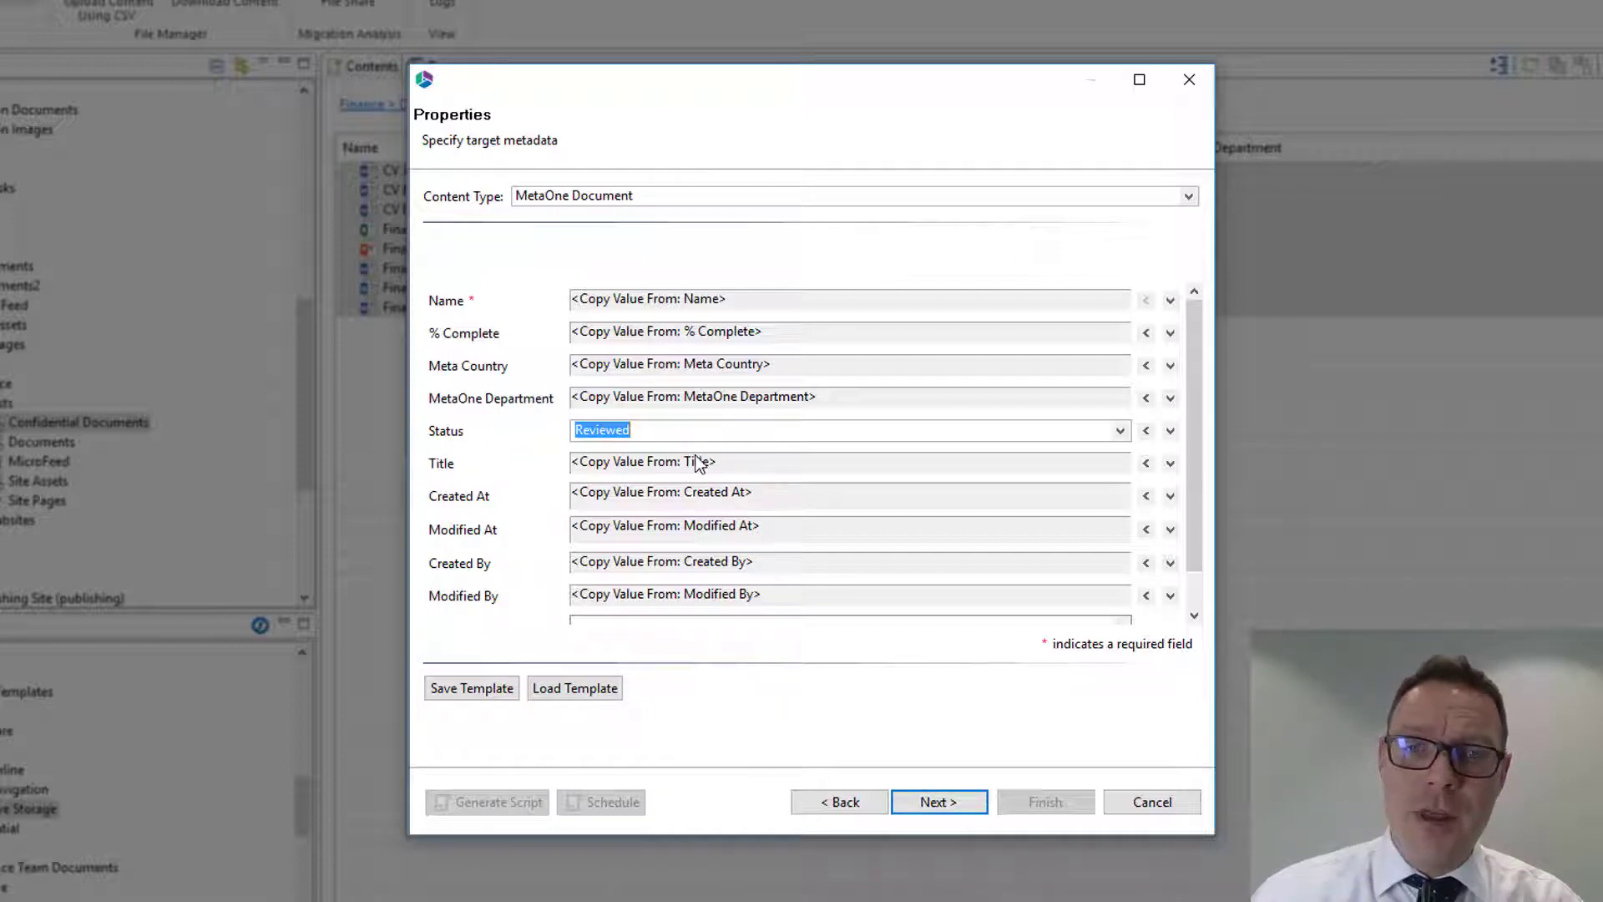
pyautogui.click(935, 804)
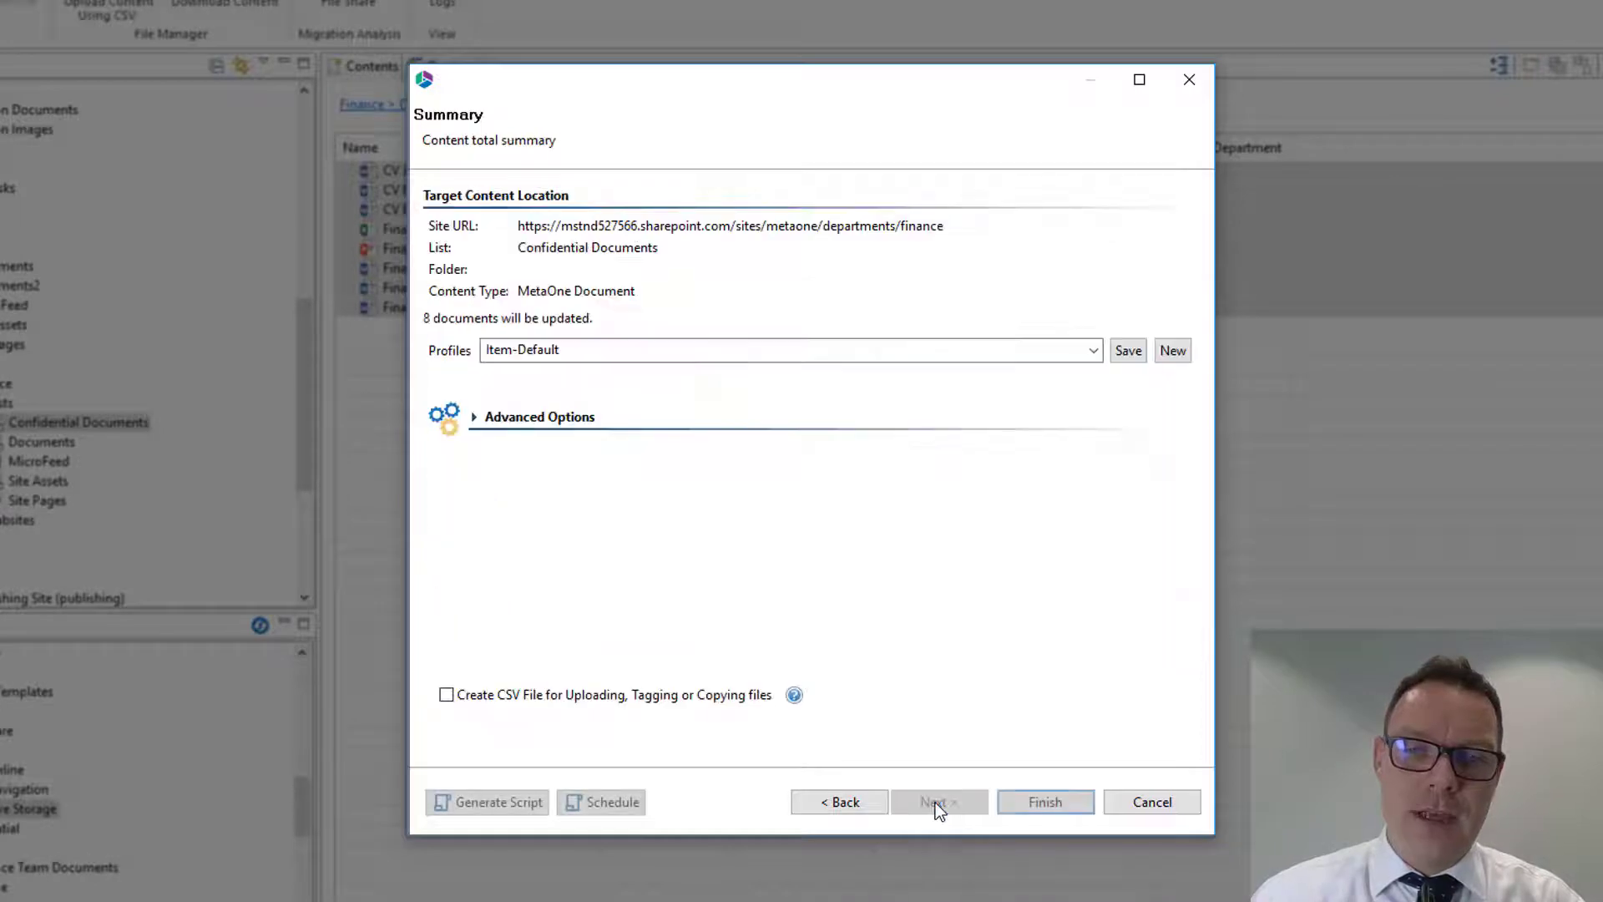
# - Create a CSV file for the copy operation, saved on the Desktop as SharePoint Migration CSV
pyautogui.click(481, 700)
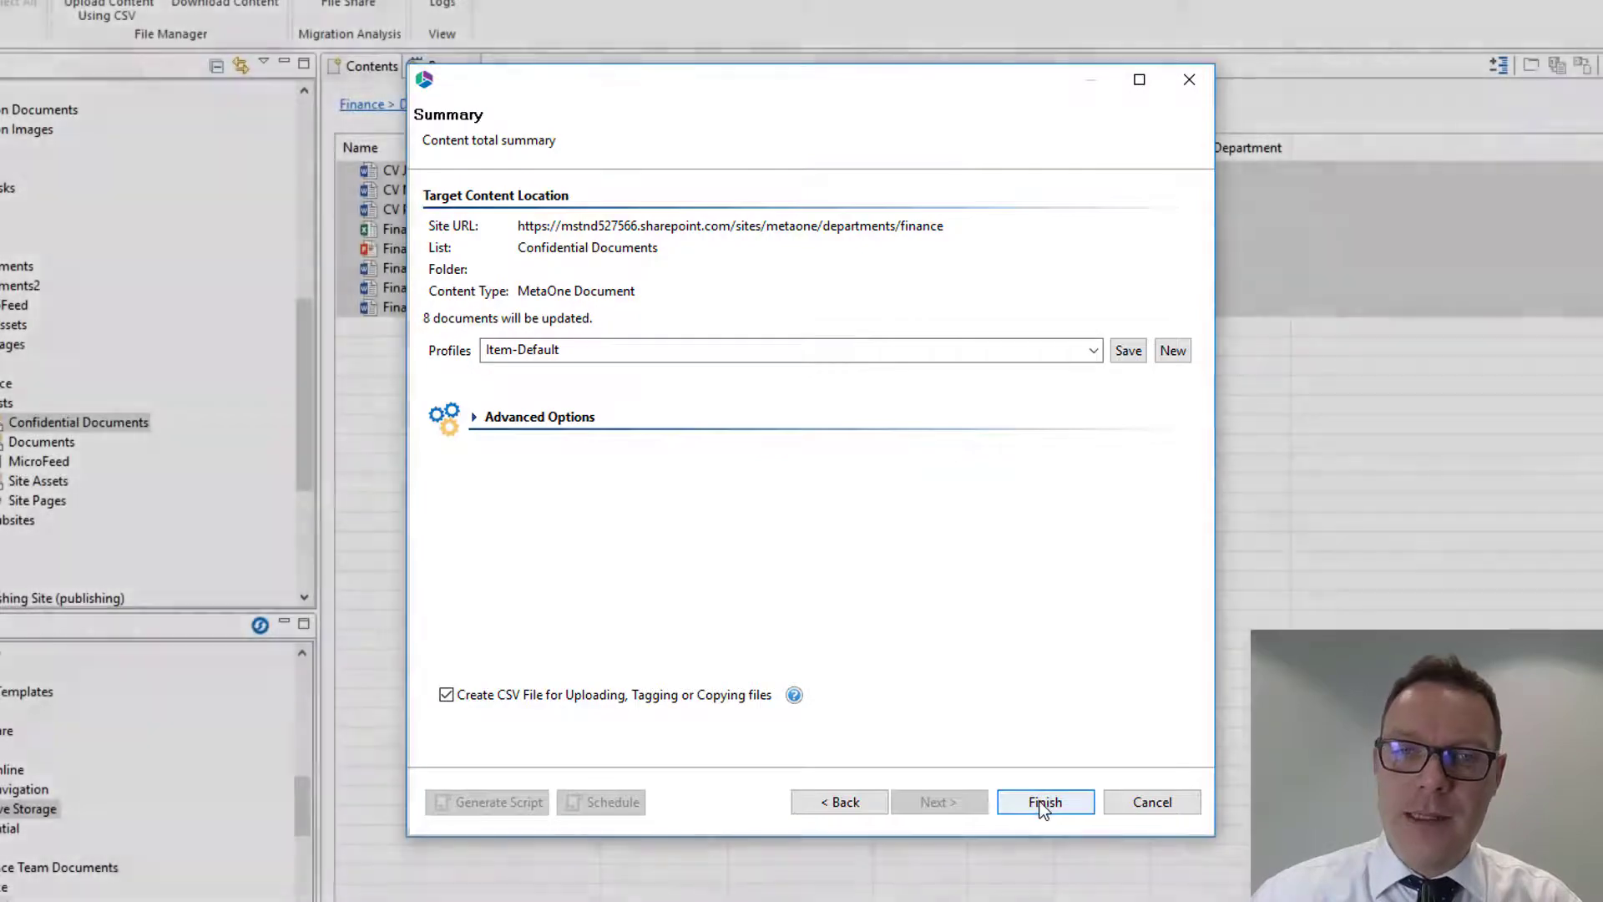
pyautogui.click(1043, 803)
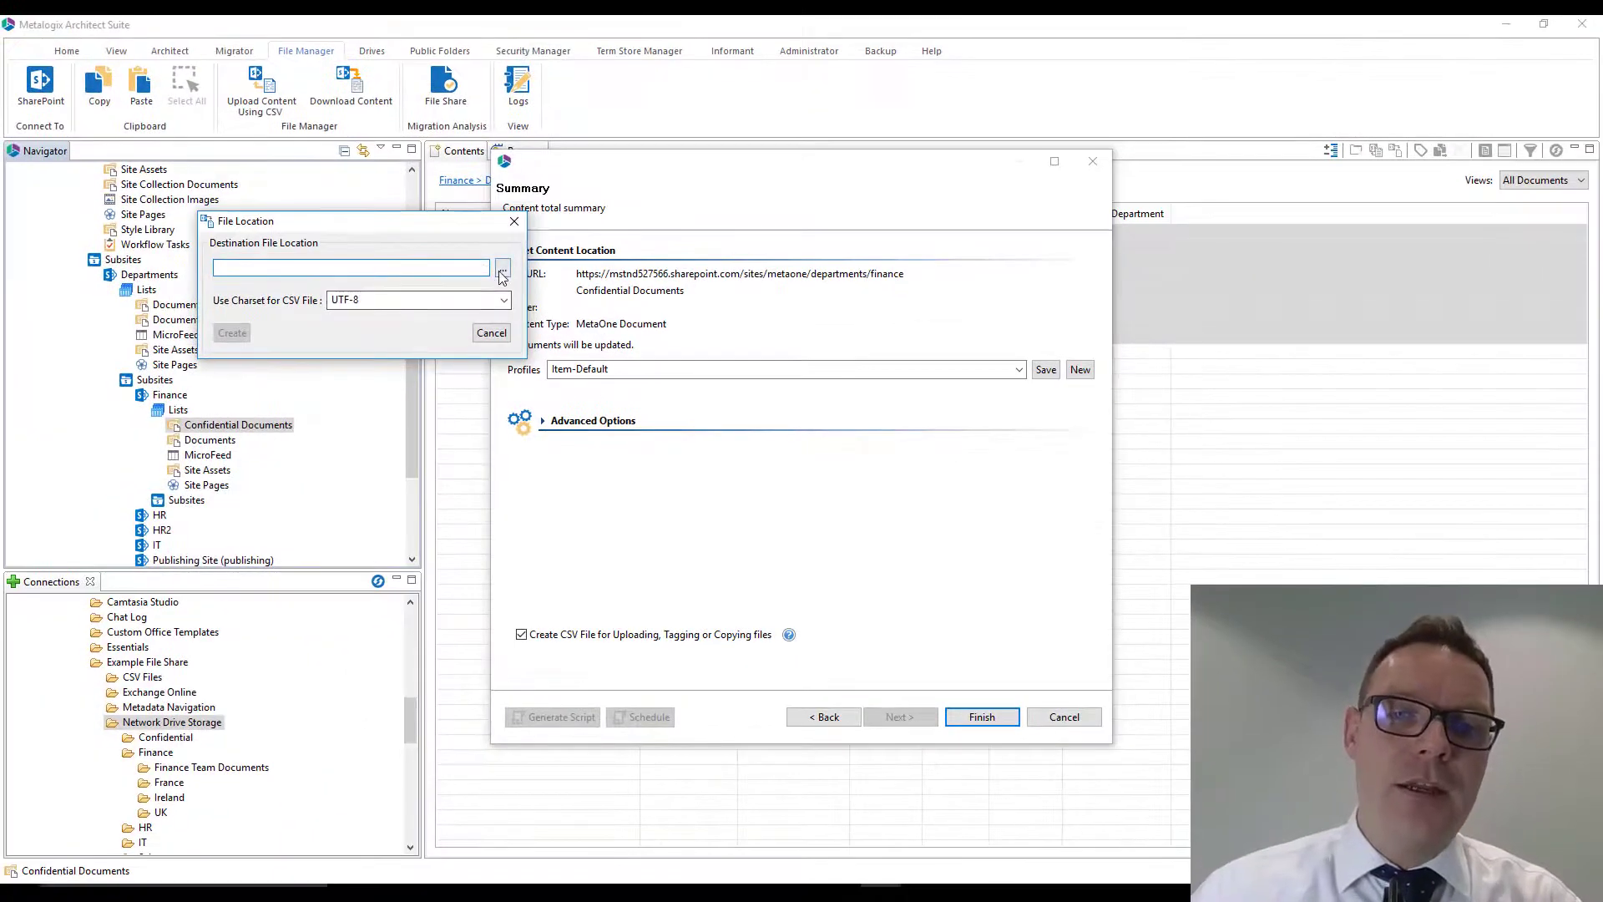
pyautogui.click(503, 269)
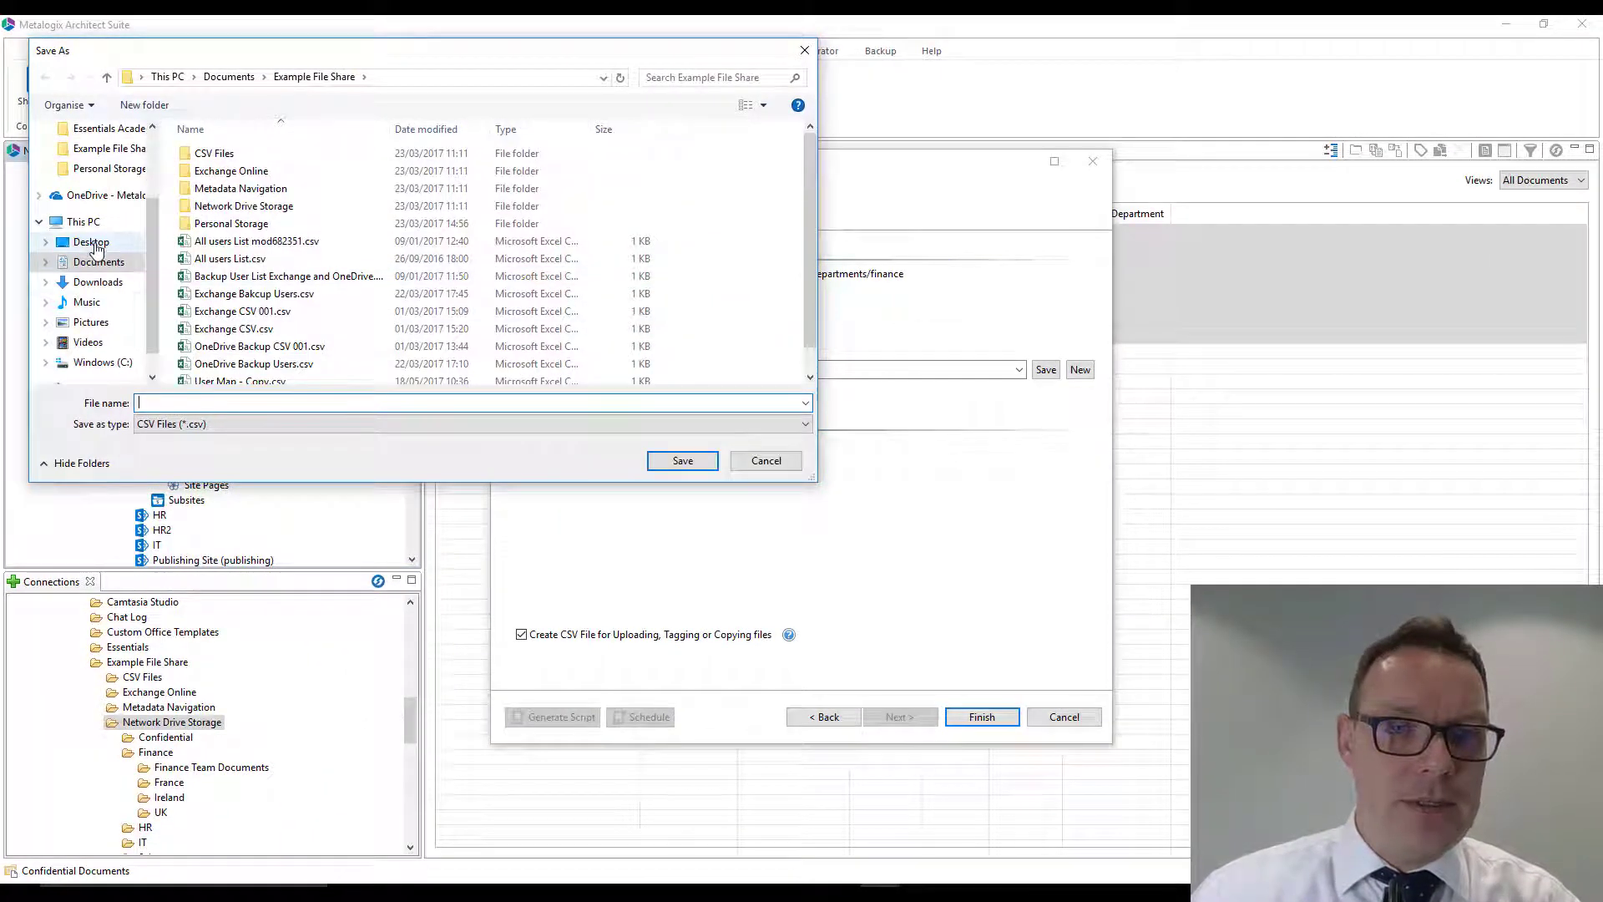
pyautogui.click(95, 247)
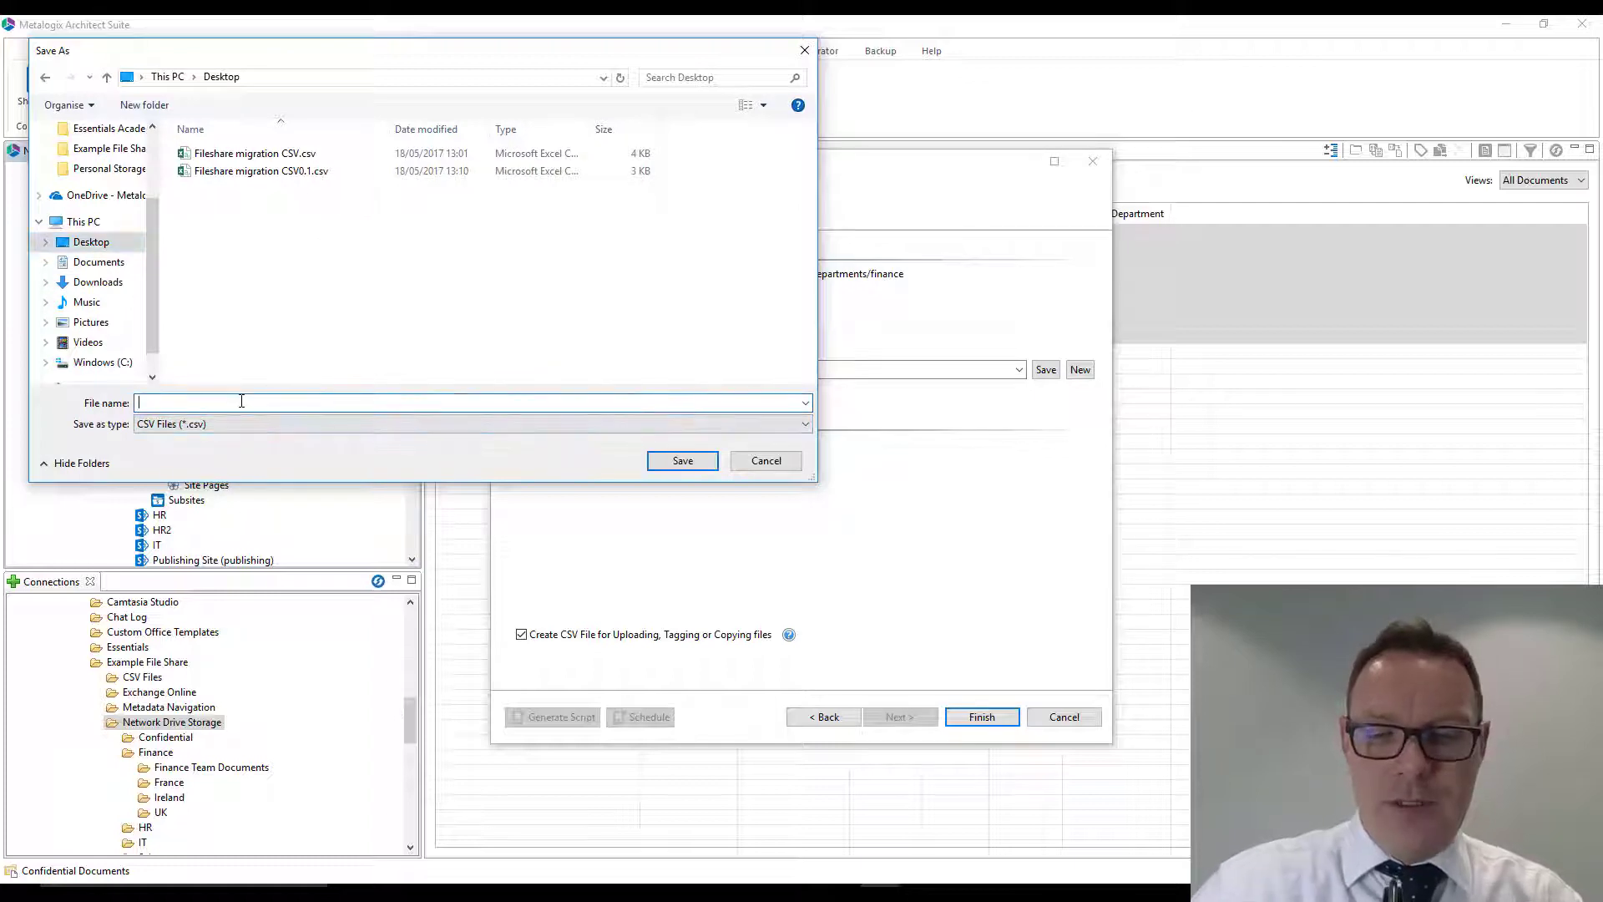
pyautogui.write('Sh')
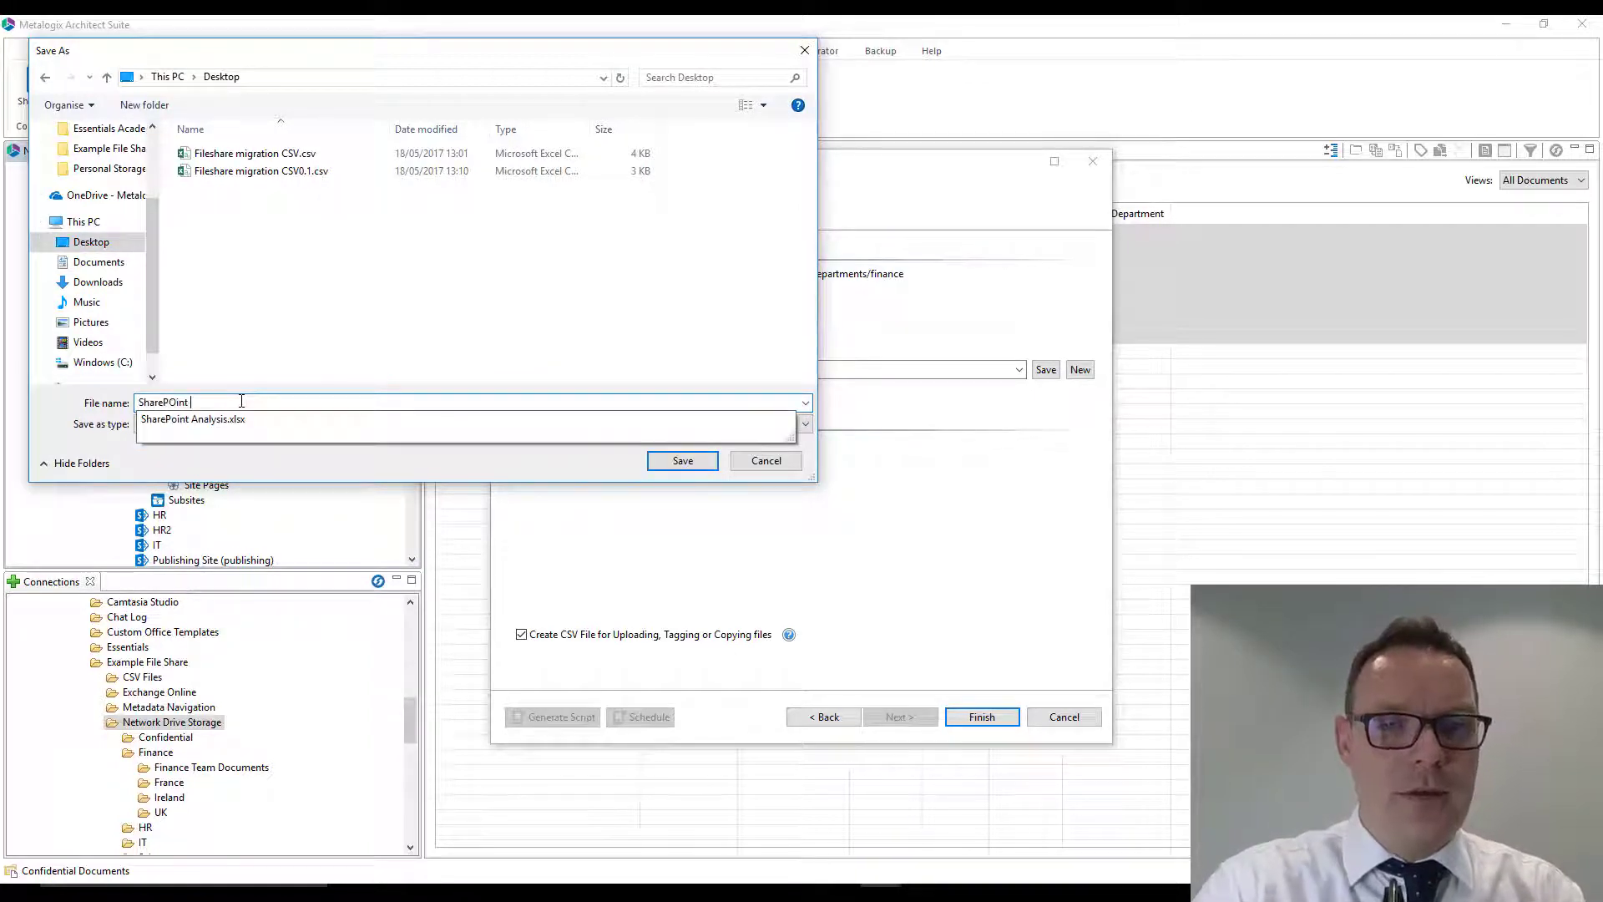
pyautogui.write('arePoint Migration CSV')
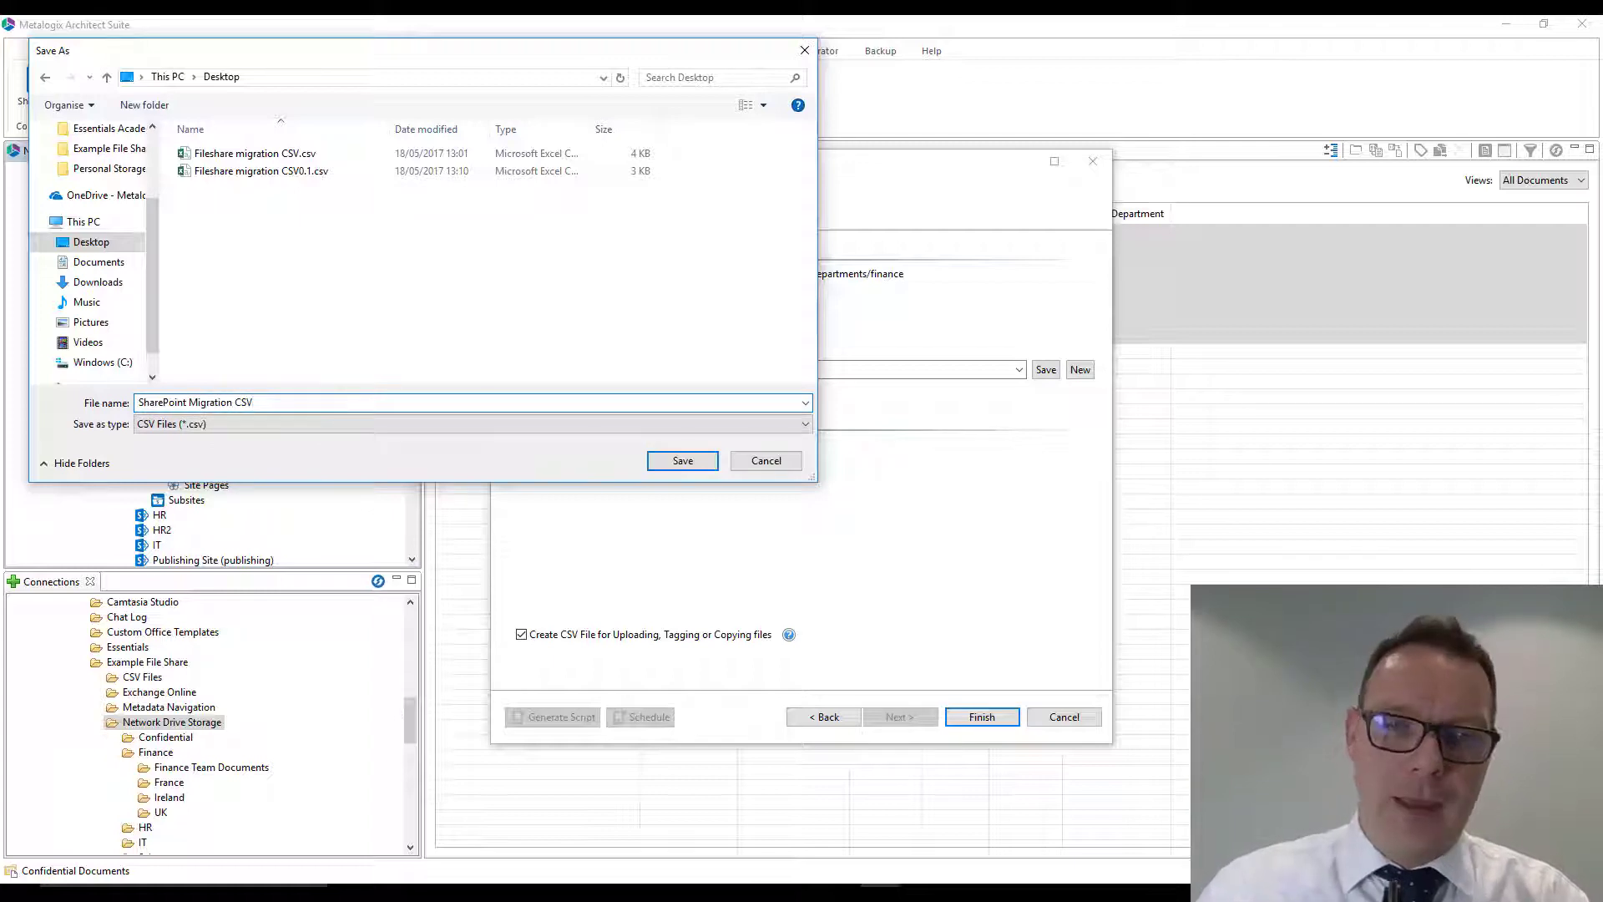
pyautogui.click(691, 457)
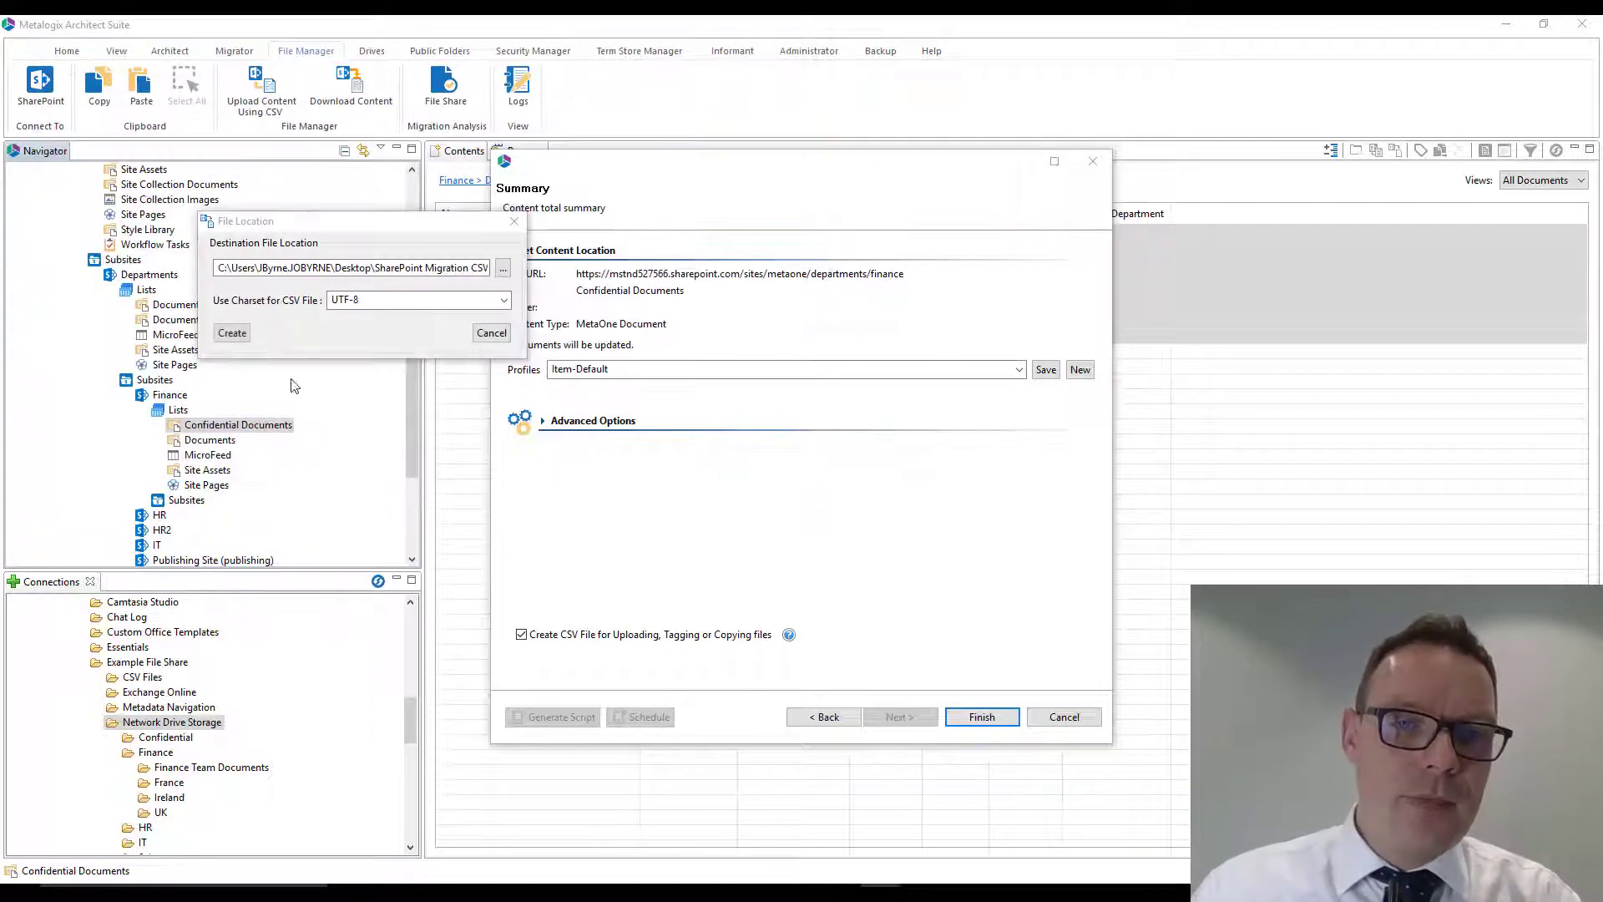
pyautogui.click(232, 333)
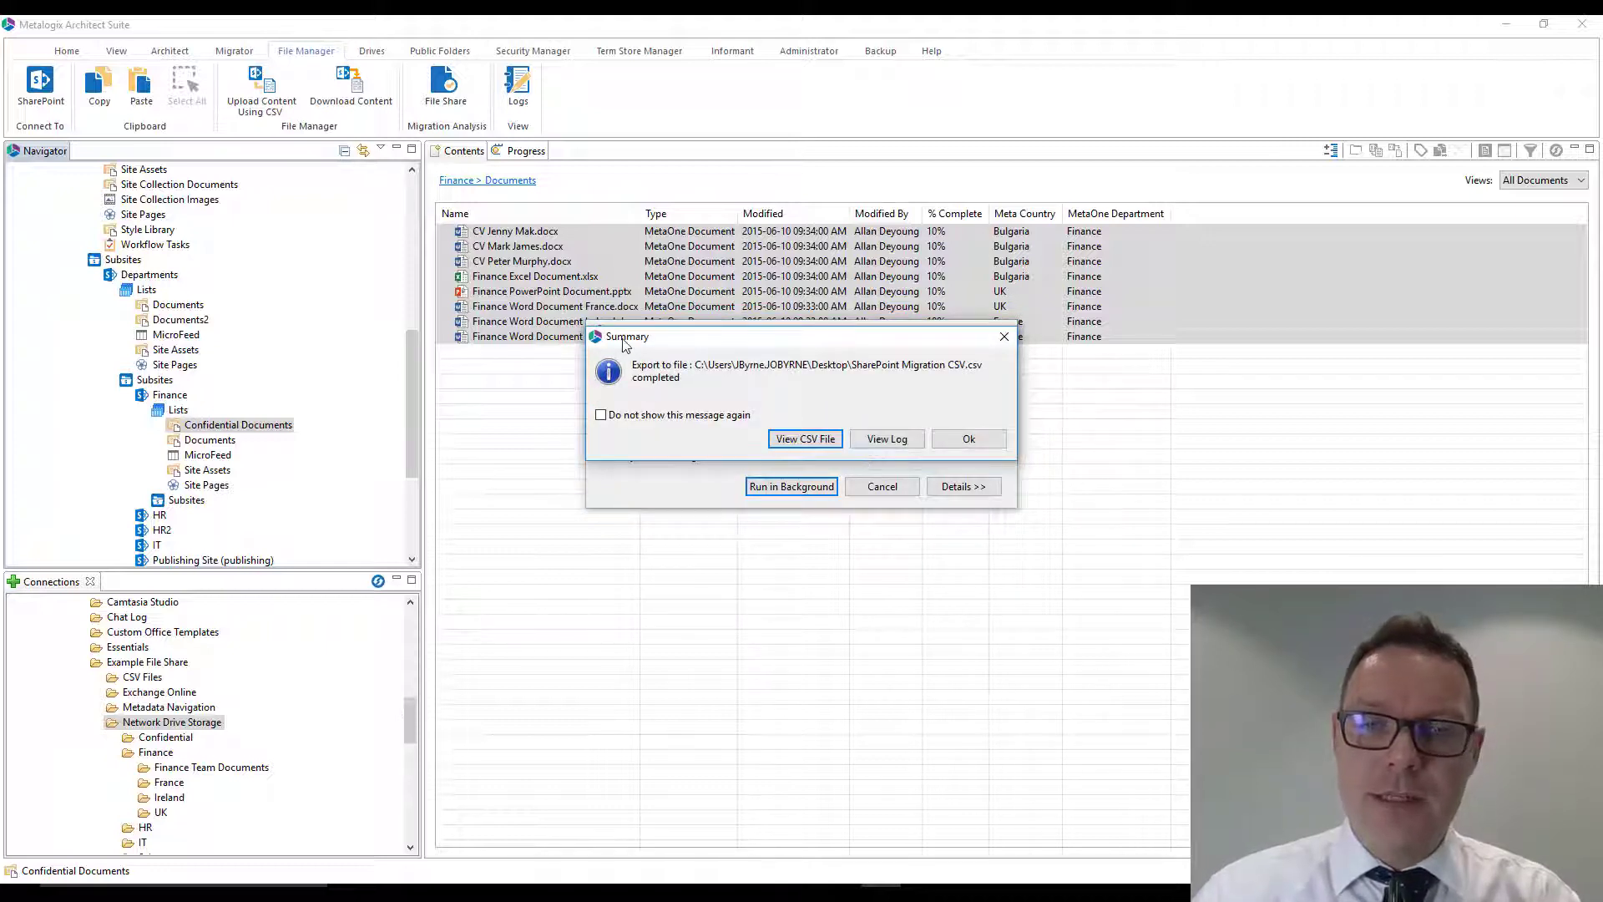
# - View the exported CSV in Excel and widen columns A to D to inspect the source fields and Target SharePoint Site
pyautogui.click(799, 440)
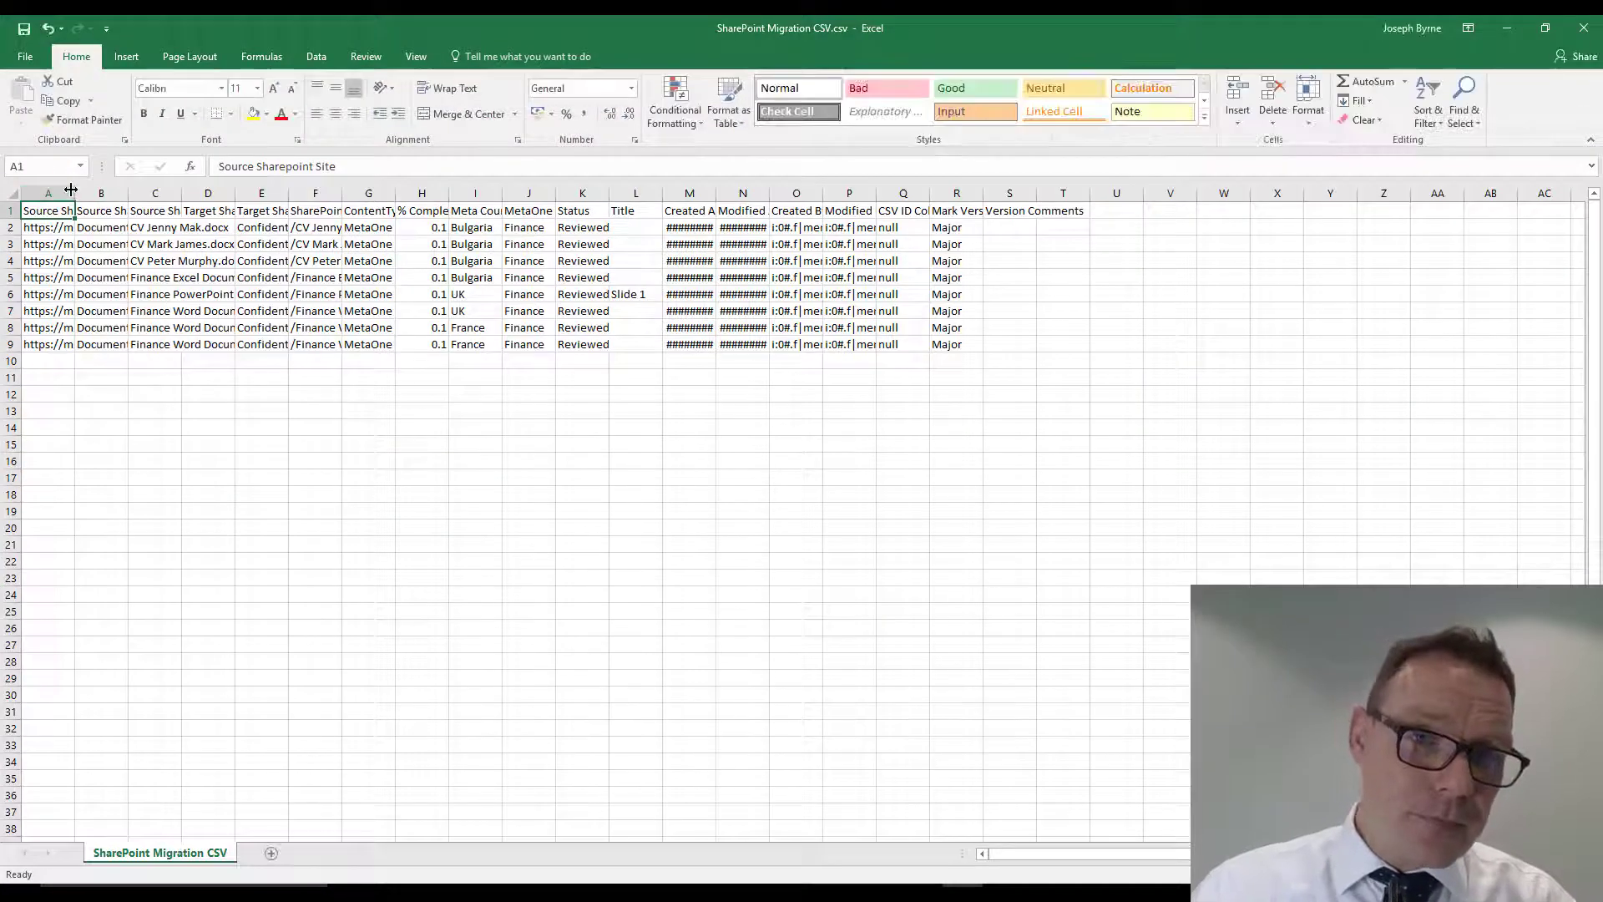
pyautogui.moveTo(75, 193); pyautogui.dragTo(443, 204)
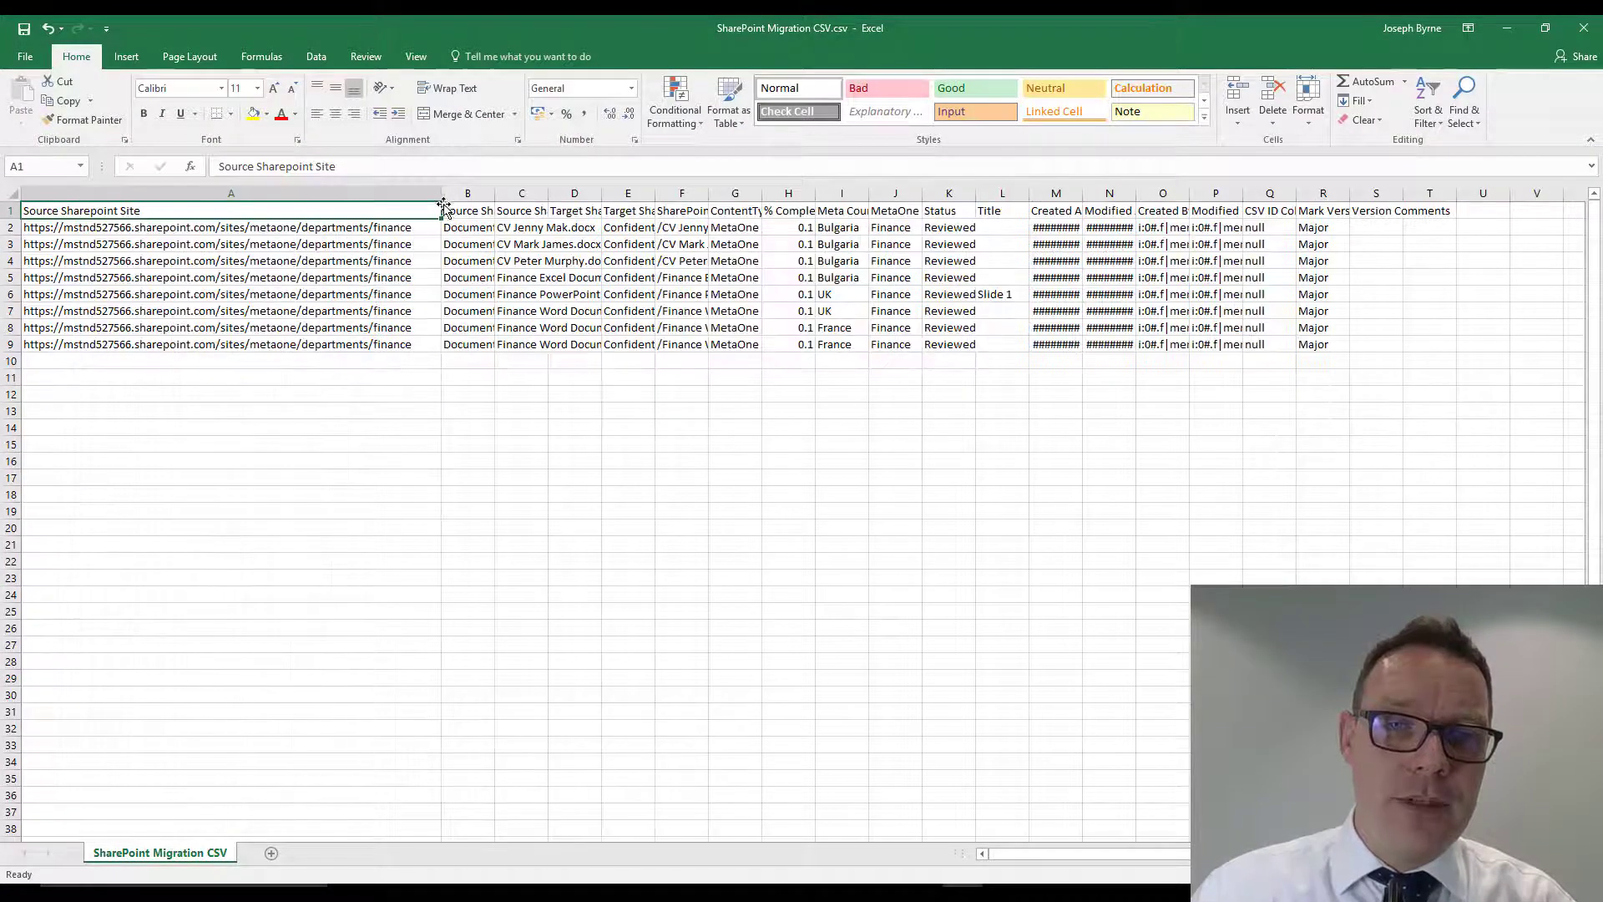
pyautogui.click(343, 231)
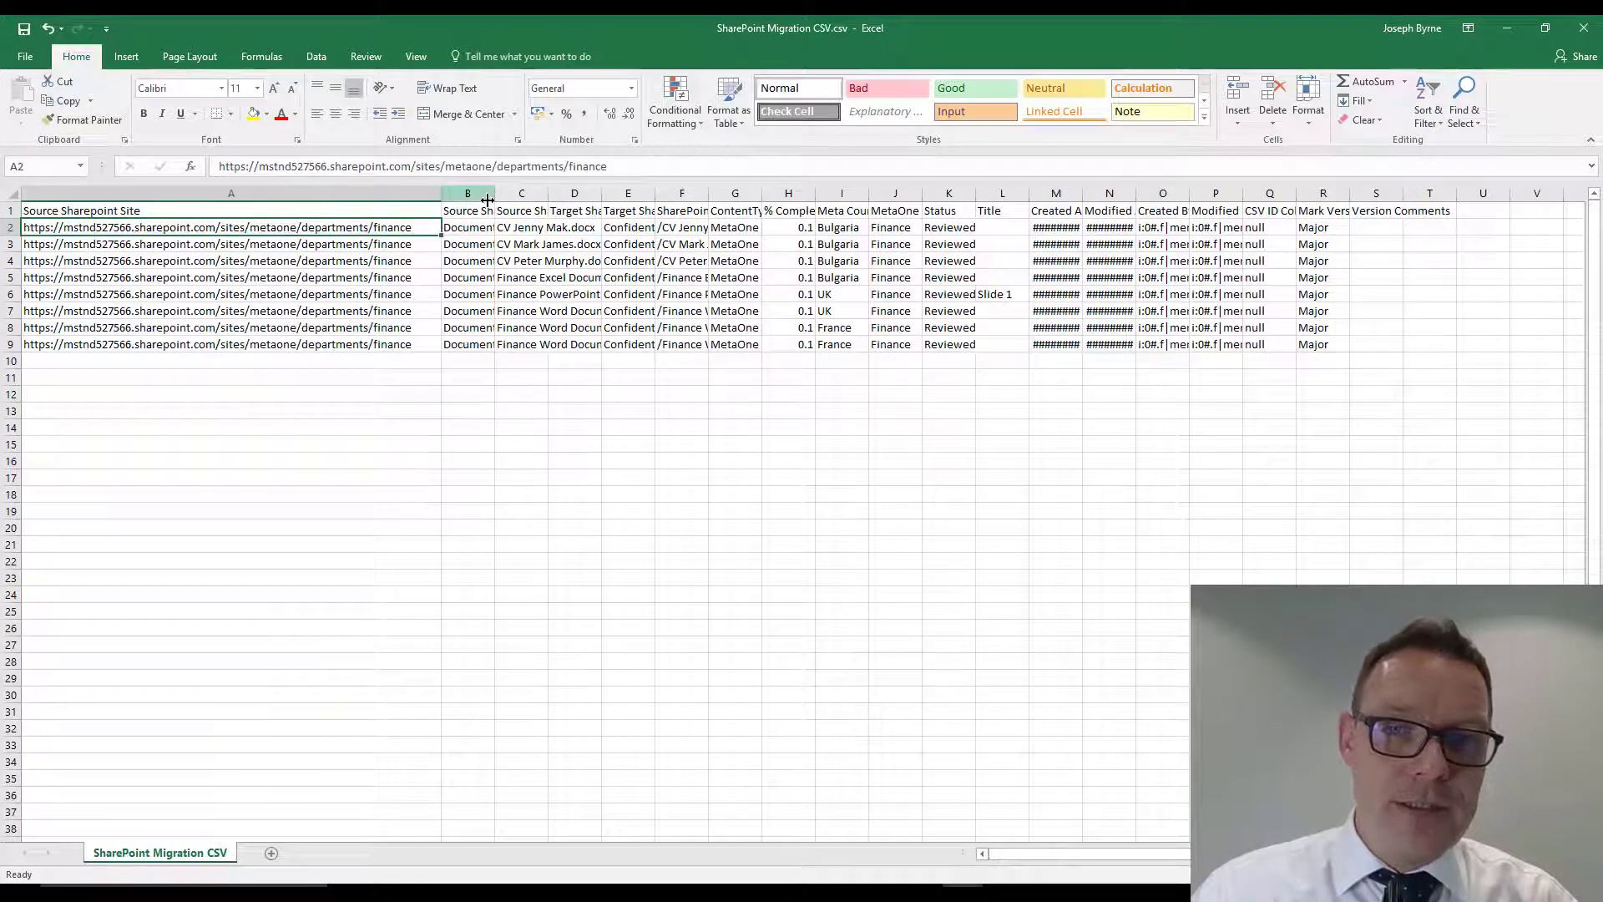
pyautogui.moveTo(495, 202); pyautogui.dragTo(999, 193)
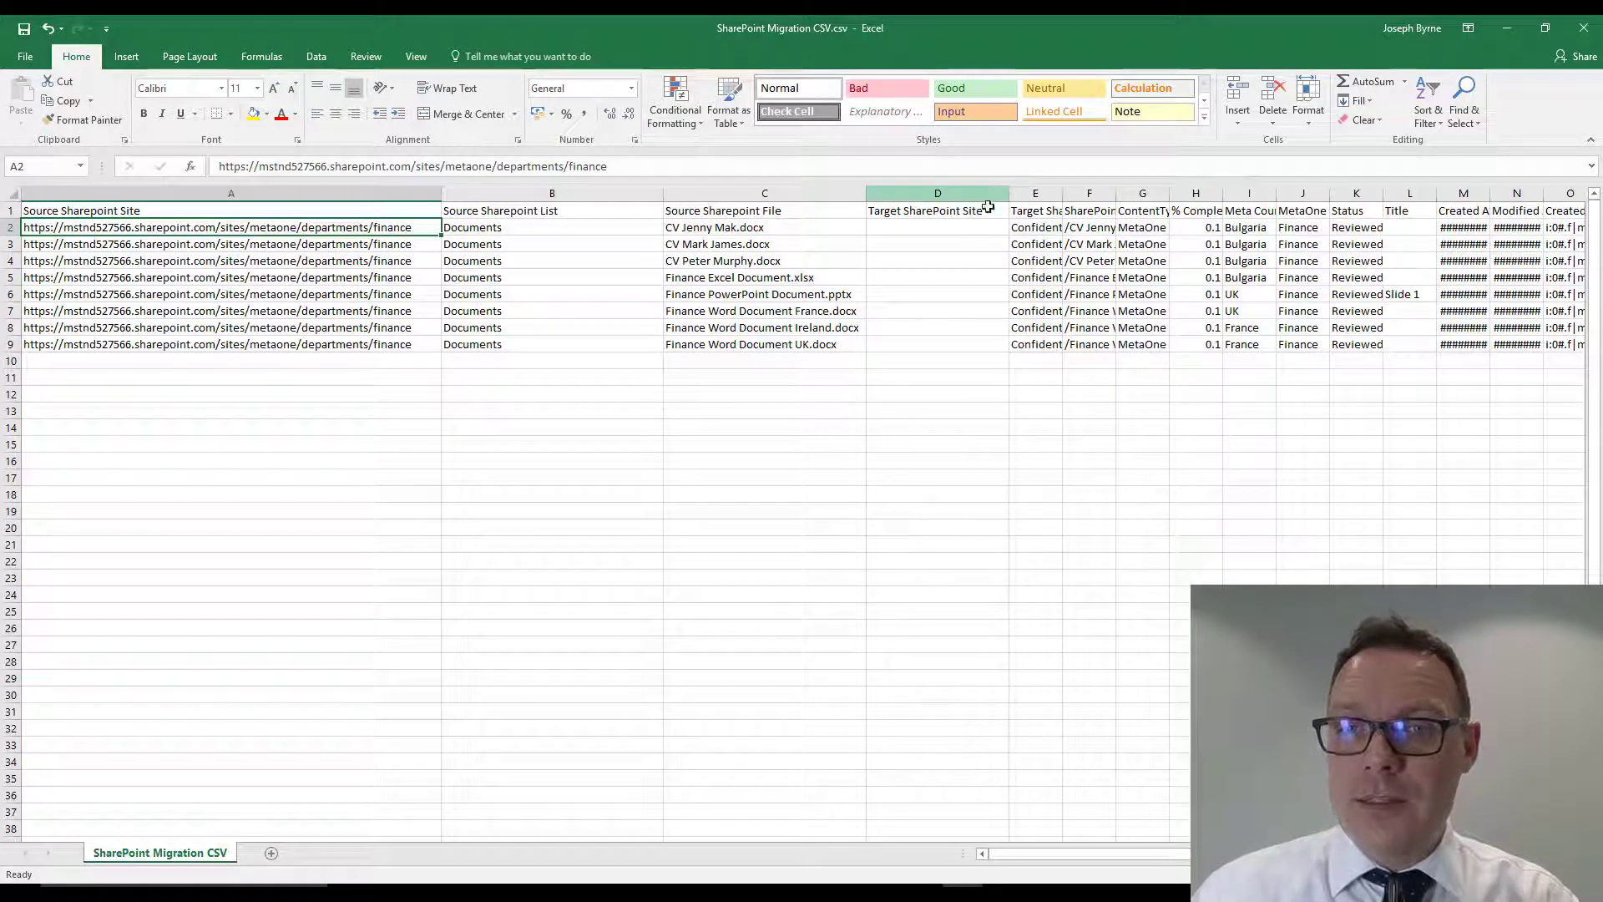
pyautogui.click(912, 230)
pyautogui.click(907, 345)
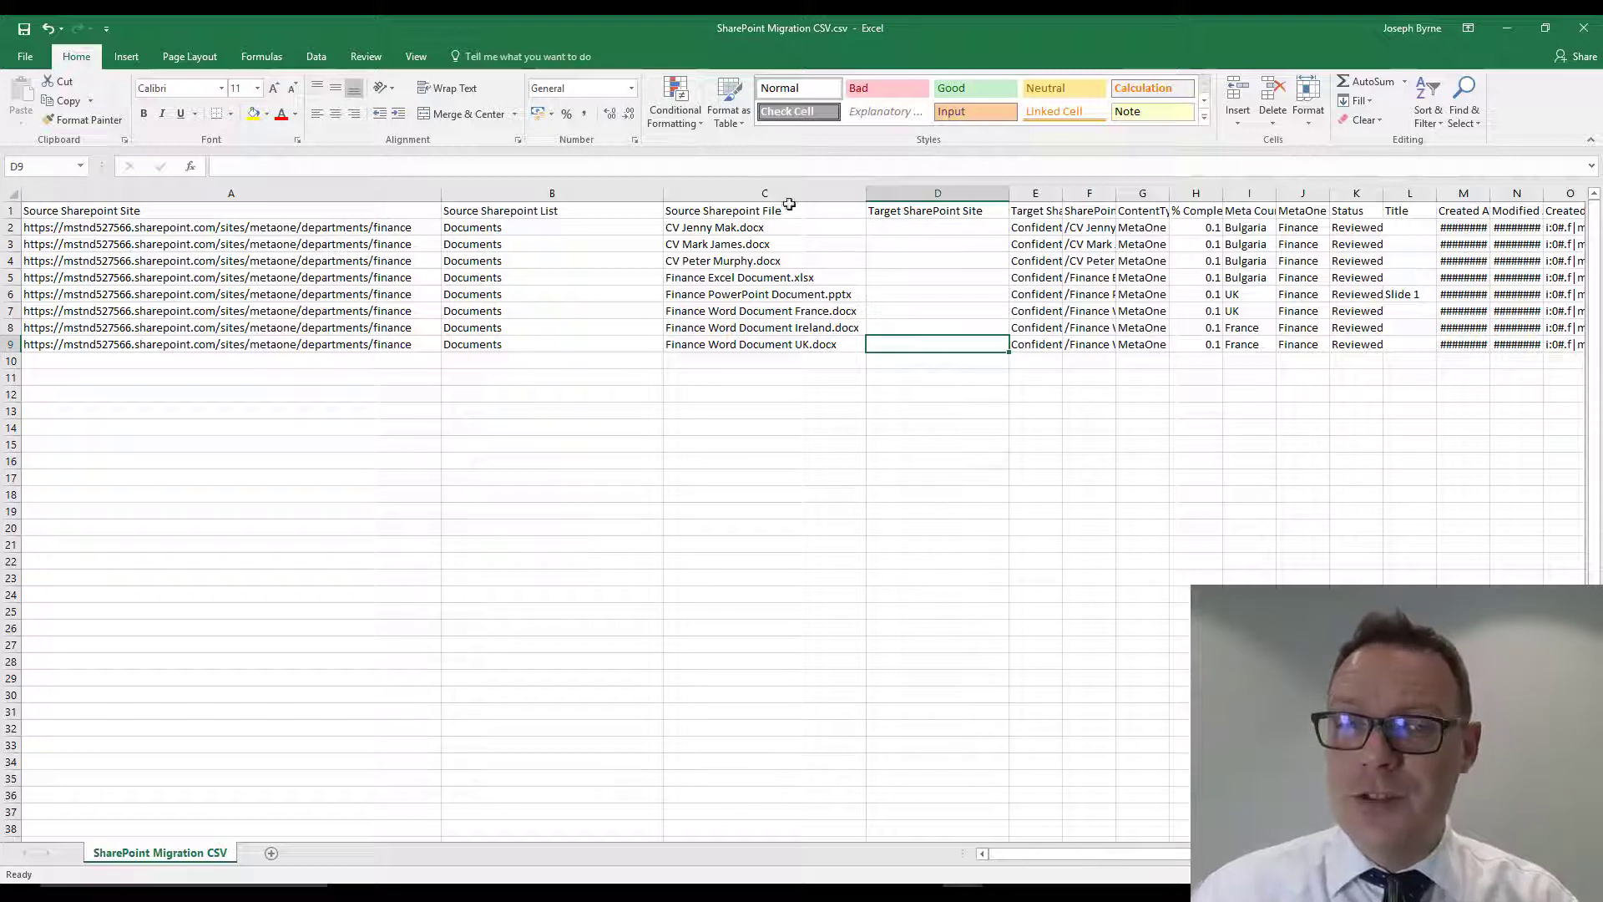
pyautogui.click(907, 231)
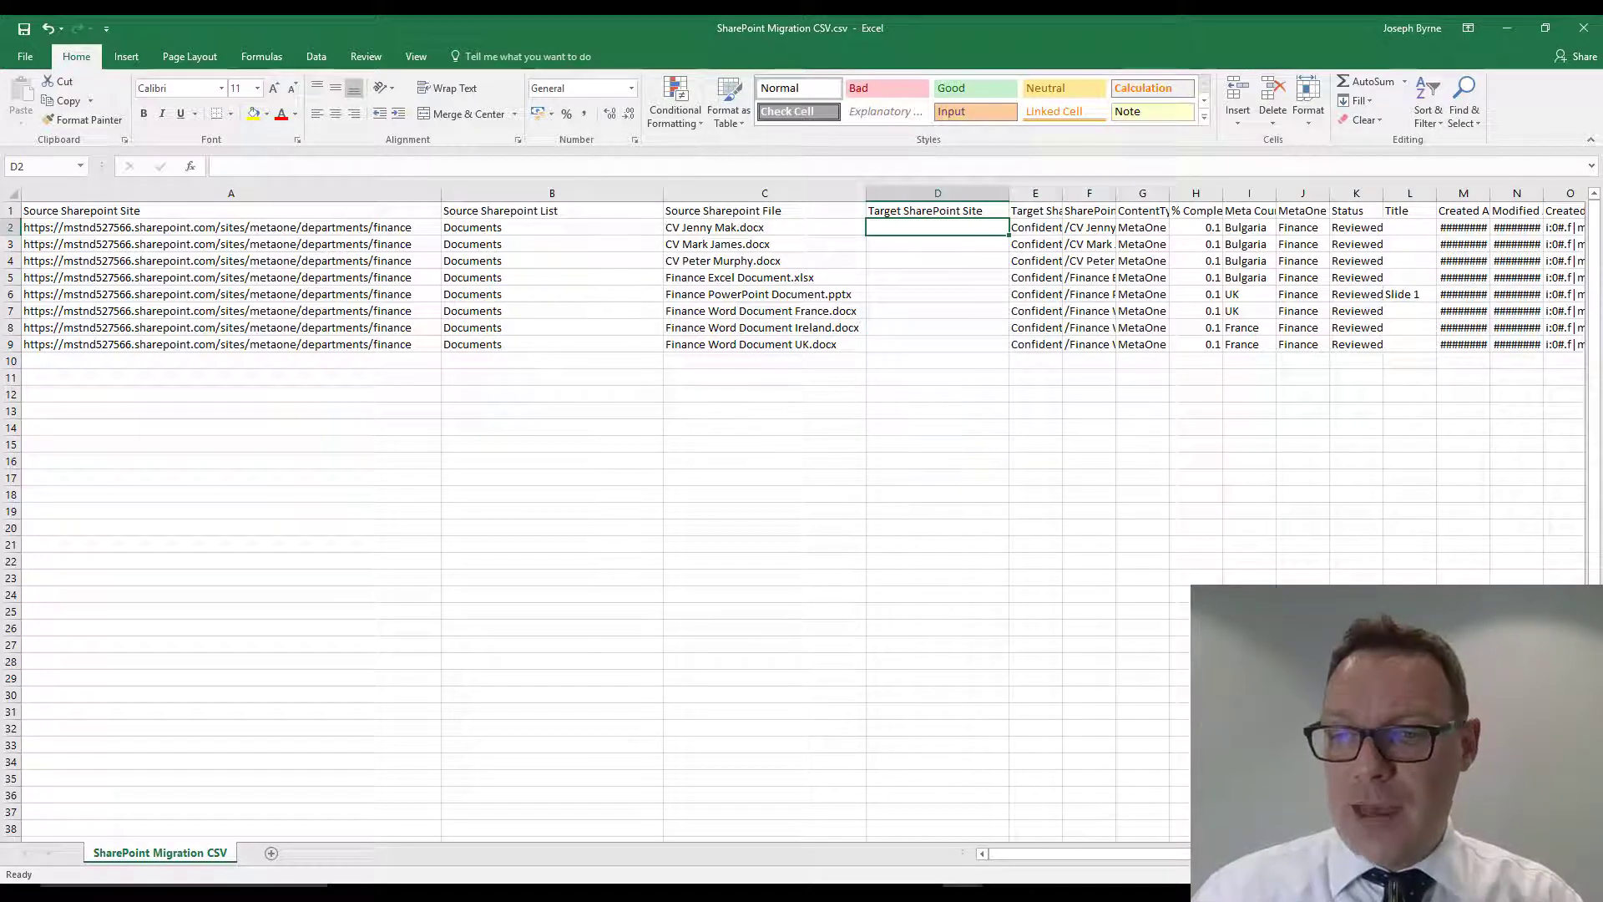
# - Widen columns E to R evenly so the target list, file name and metadata values are readable
pyautogui.hscroll(4, 802, 518)
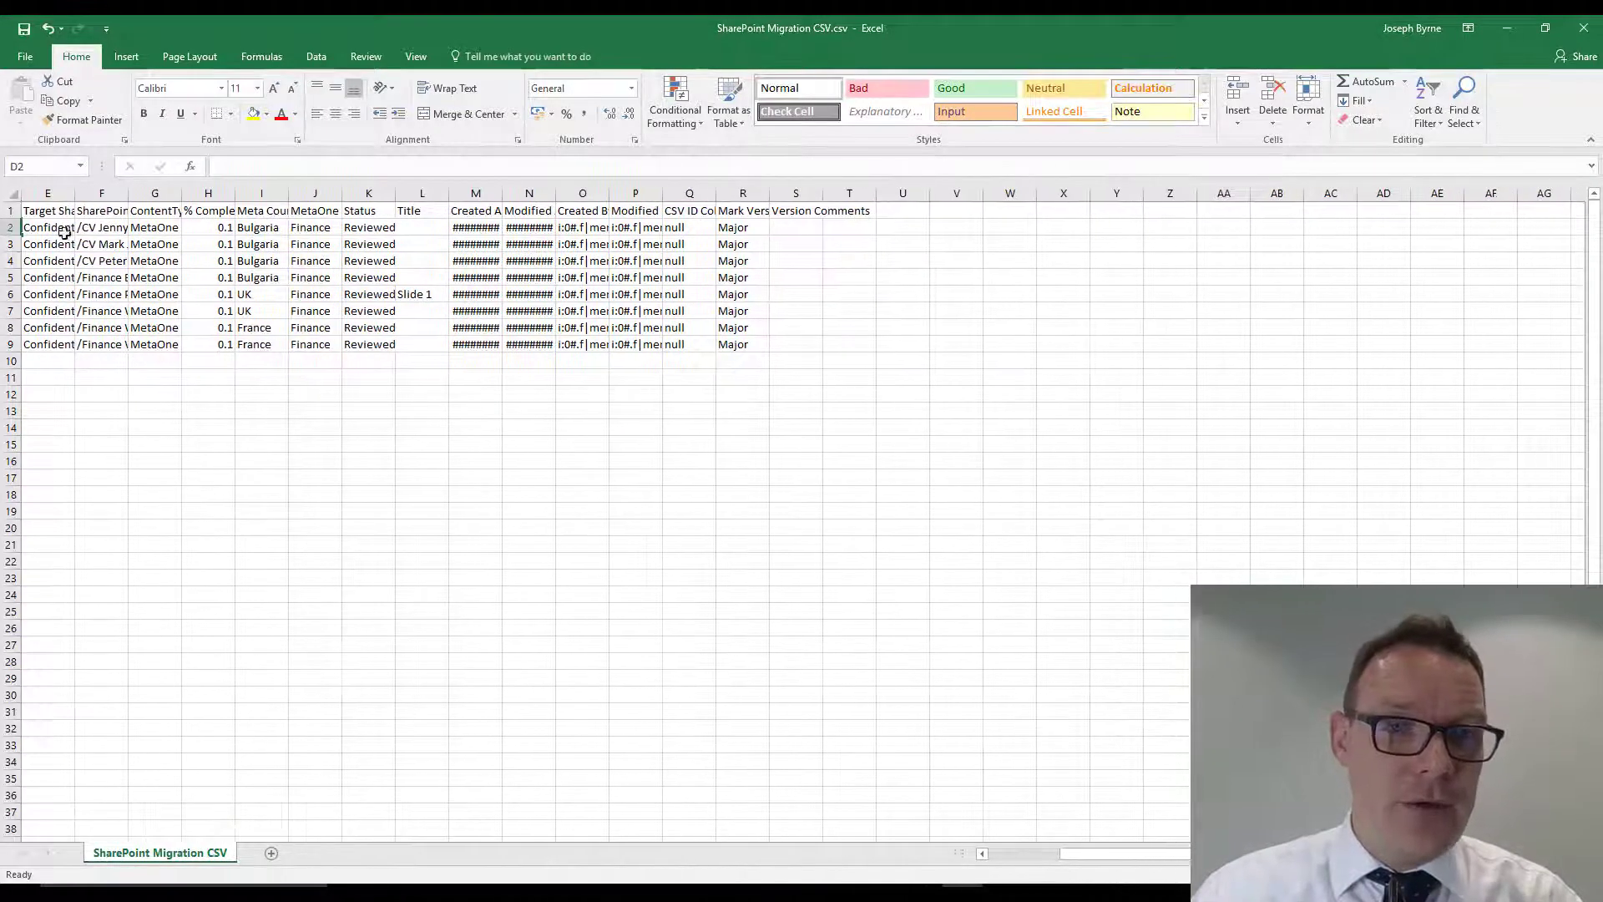
pyautogui.click(48, 192)
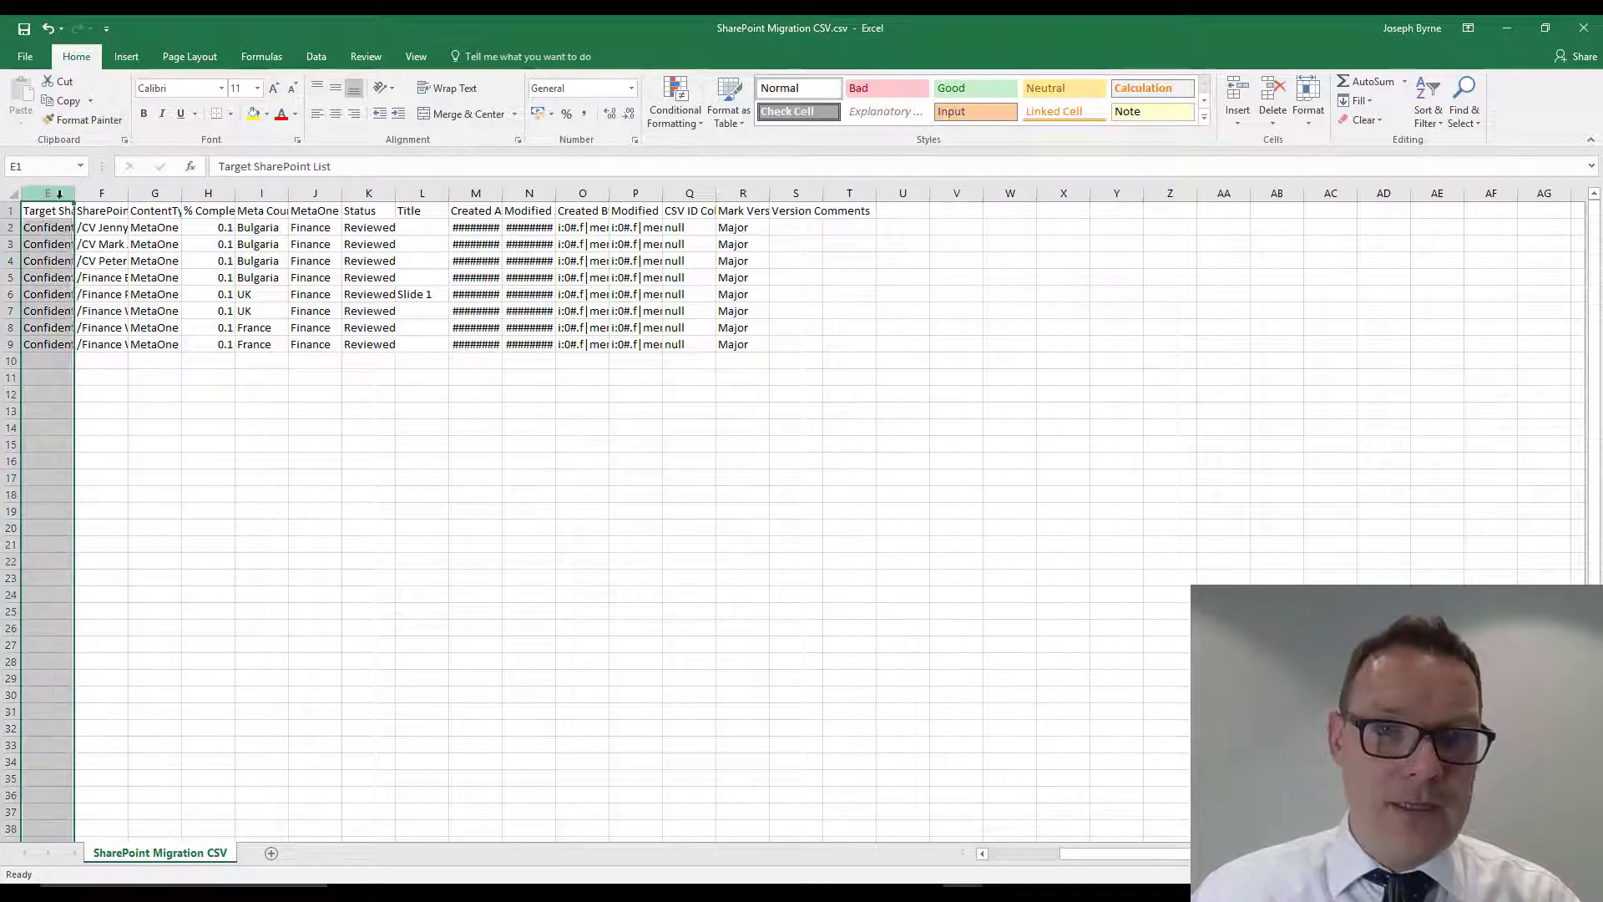
pyautogui.keyDown('shift'); pyautogui.click(732, 194); pyautogui.keyUp('shift')
pyautogui.moveTo(769, 192); pyautogui.dragTo(969, 193)
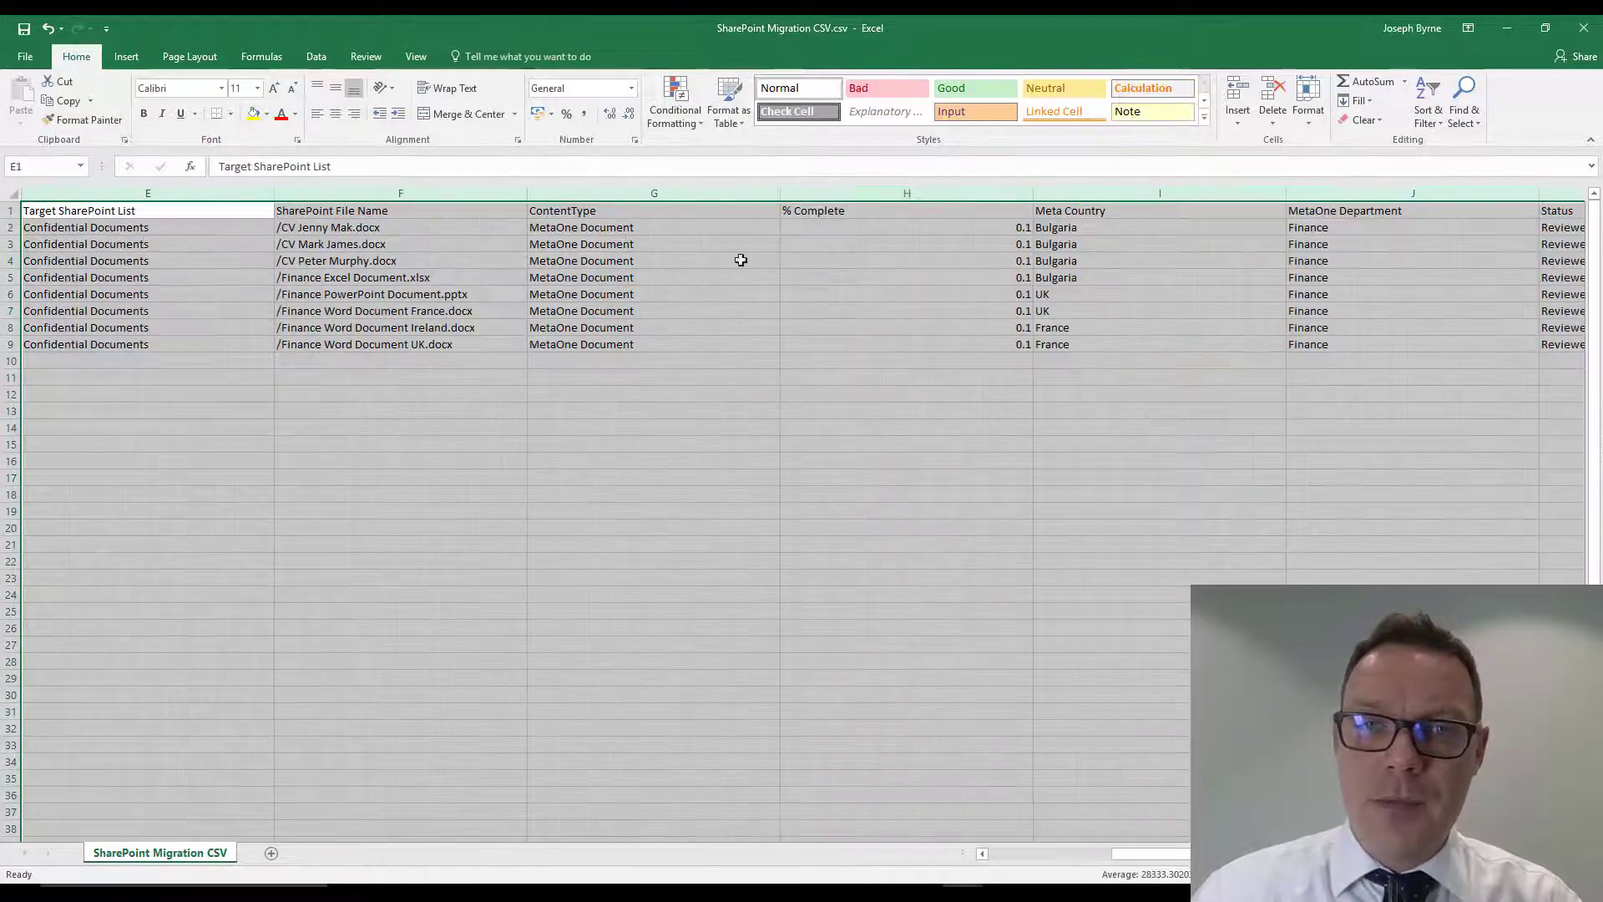
pyautogui.moveTo(784, 193); pyautogui.dragTo(731, 194)
pyautogui.moveTo(616, 193); pyautogui.dragTo(577, 193)
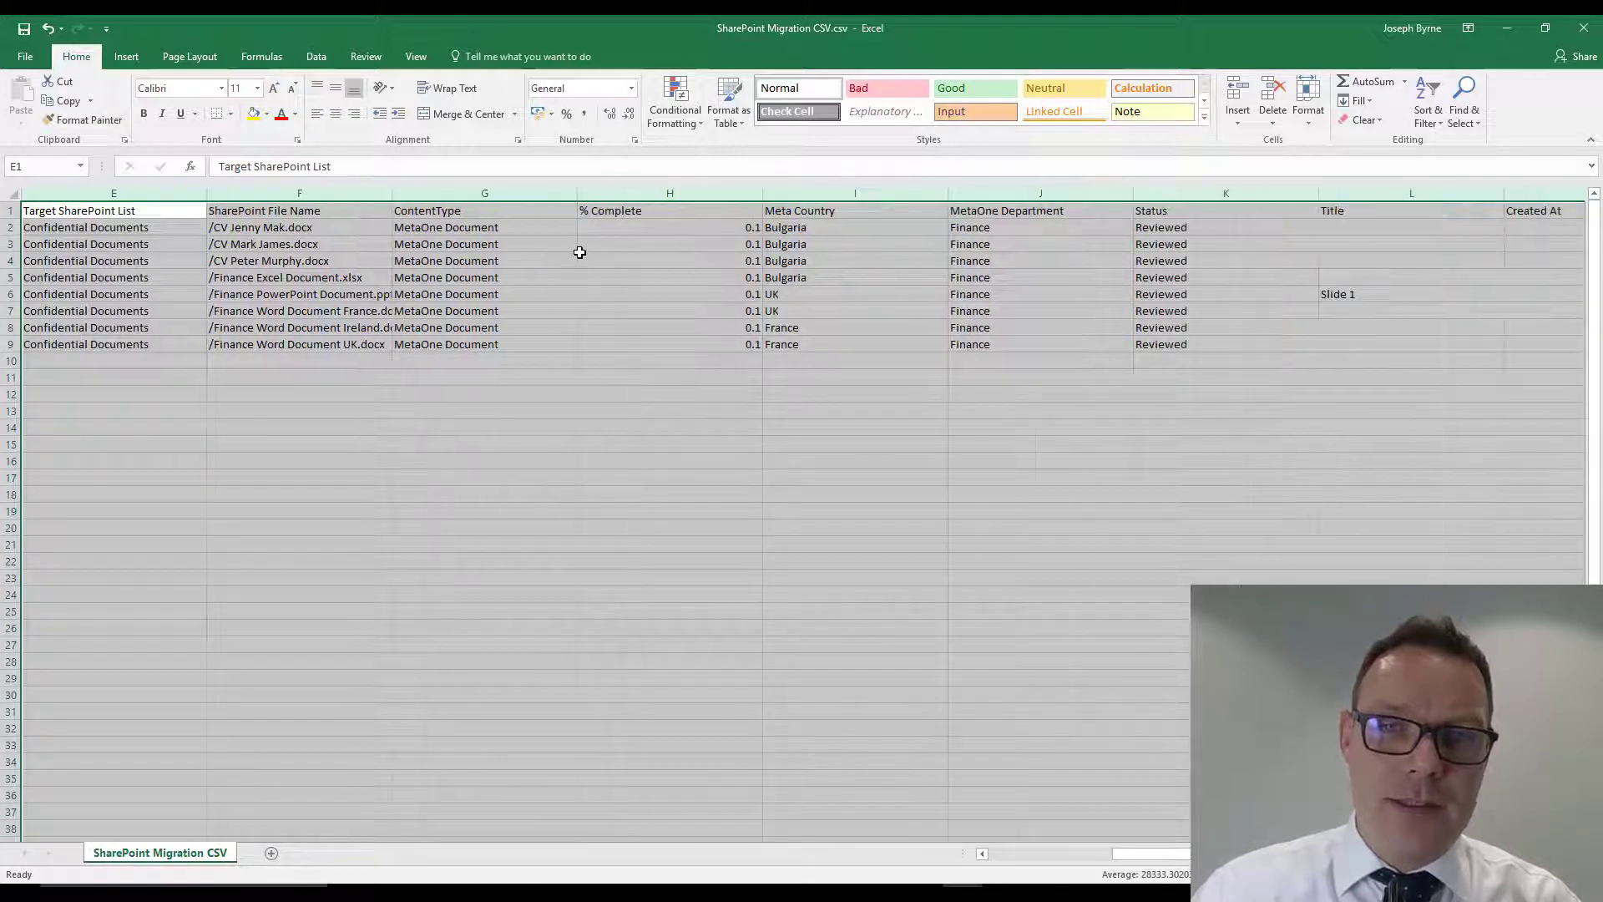
pyautogui.click(567, 278)
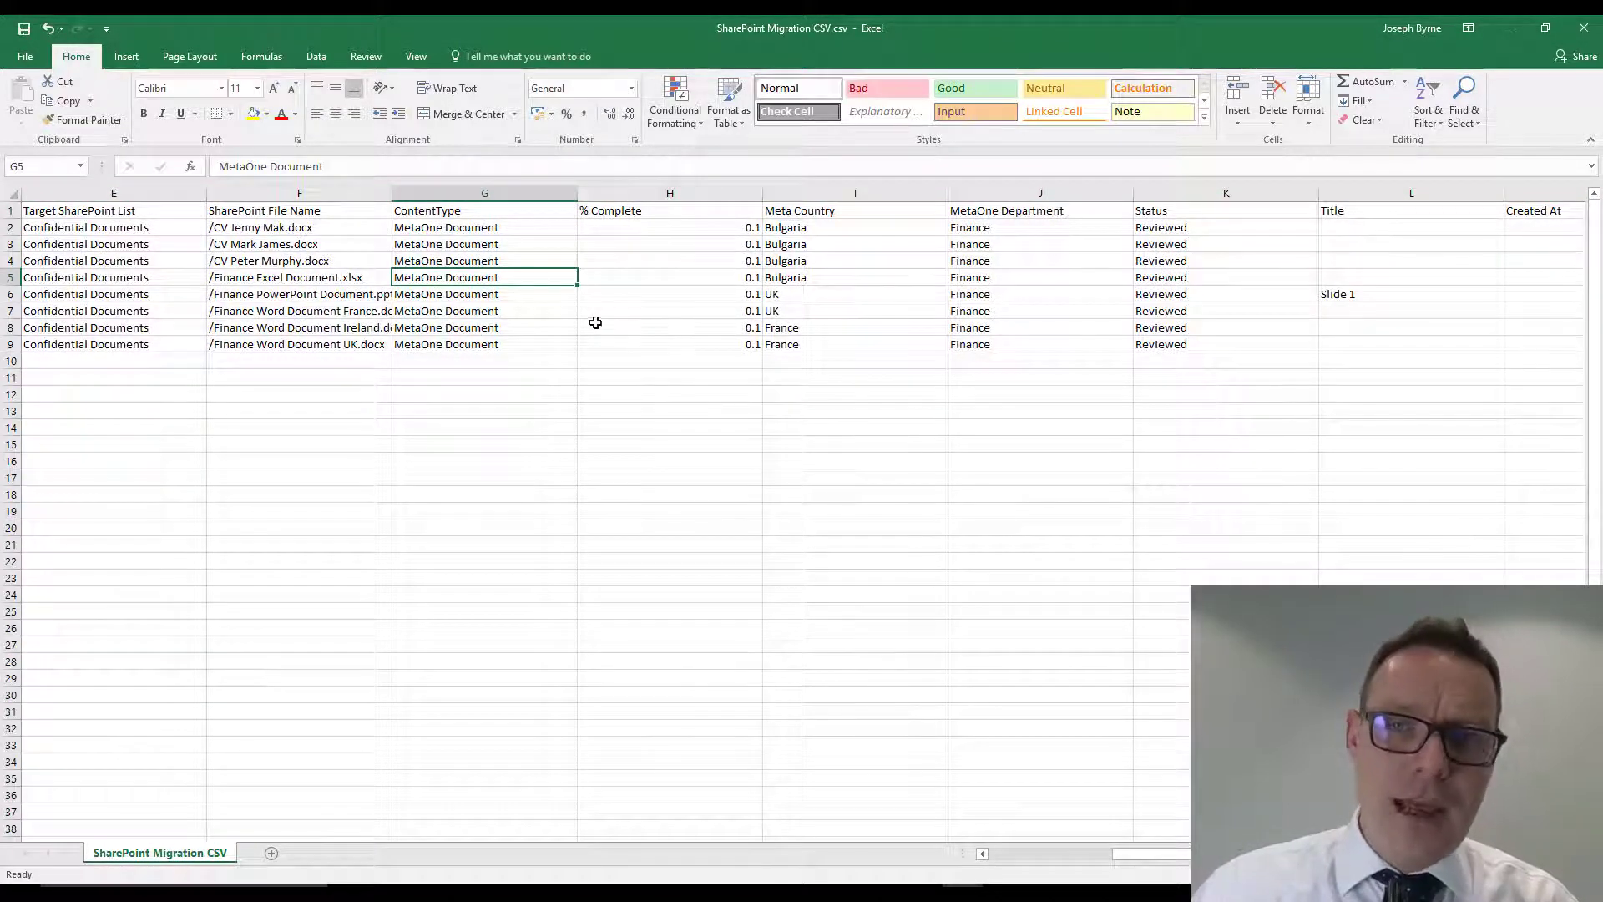
# - Examine the % Complete and Status values of the listed documents in the migration CSV
pyautogui.click(707, 233)
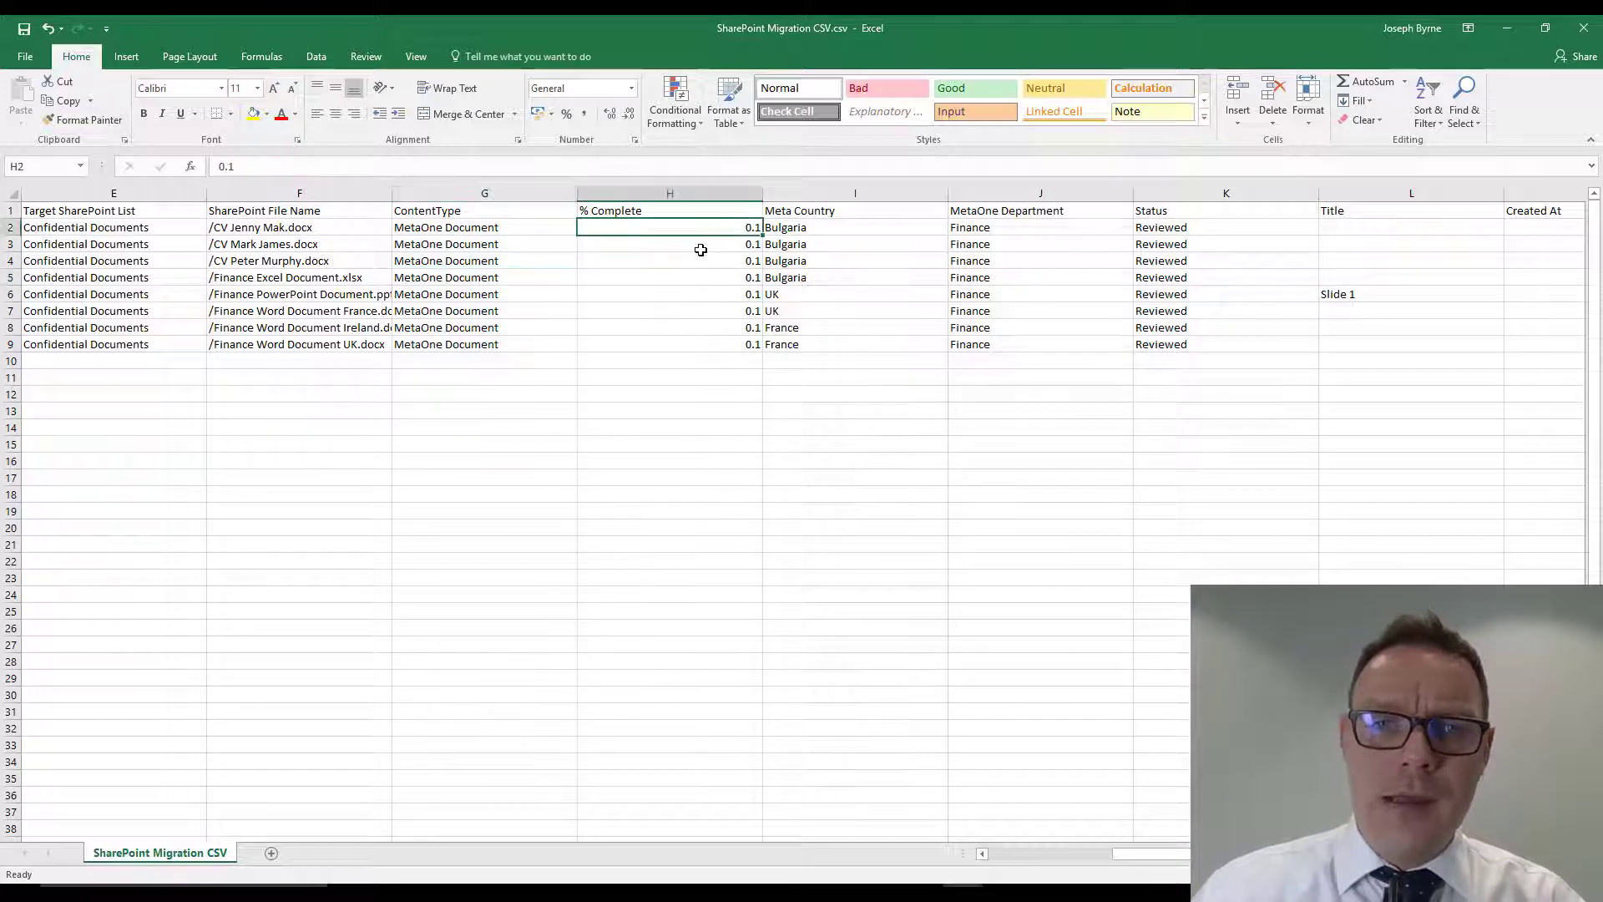
pyautogui.click(691, 244)
pyautogui.click(689, 266)
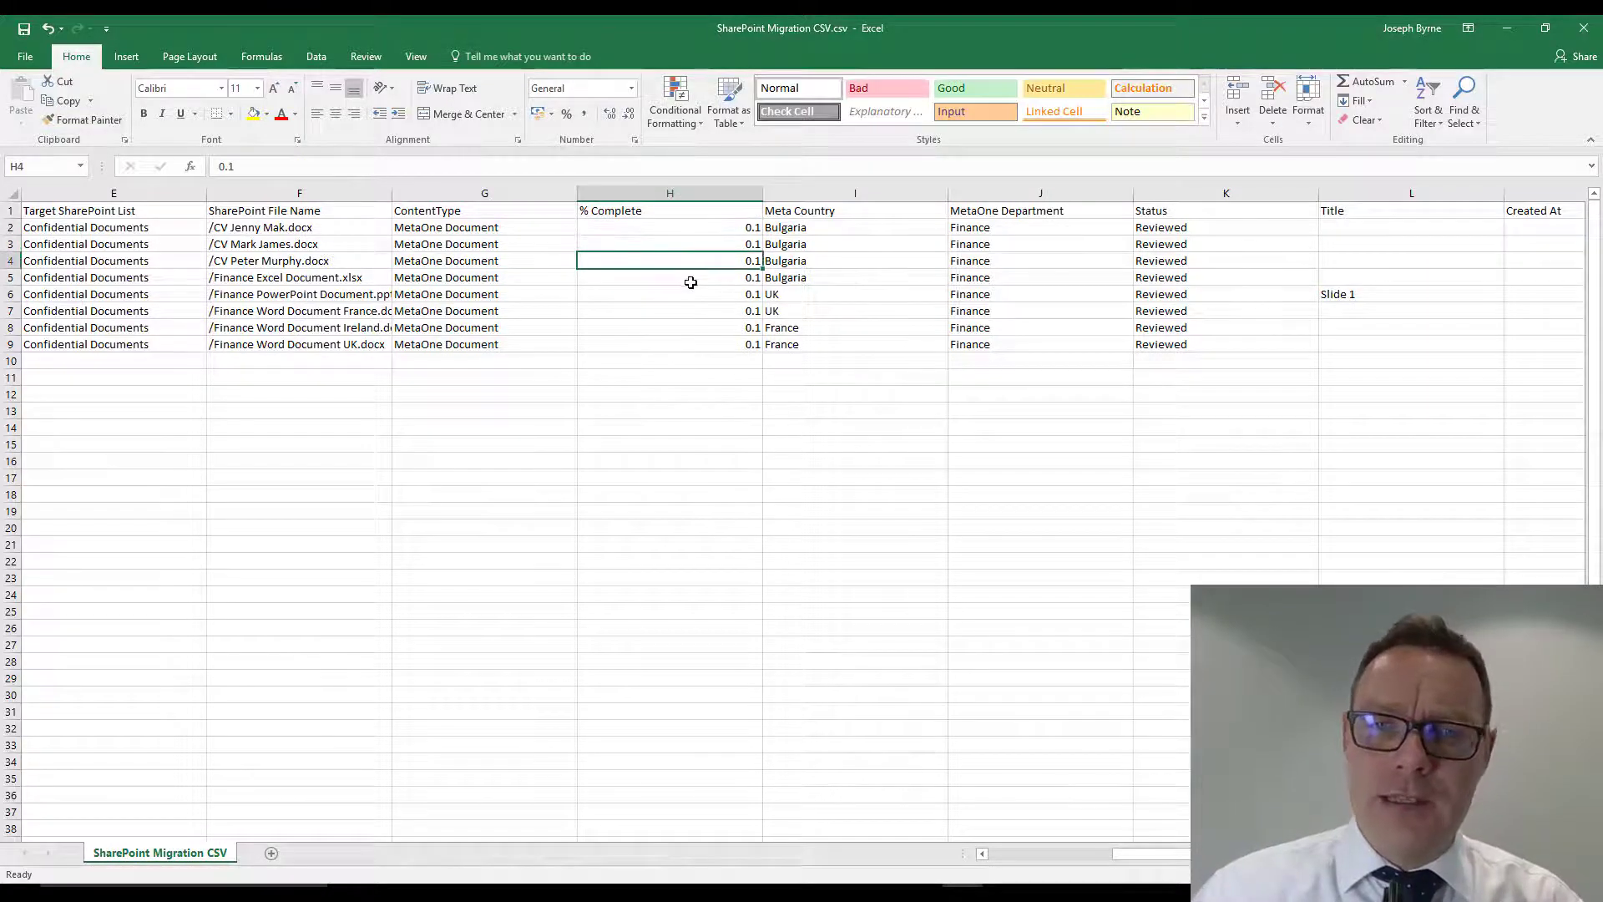
pyautogui.click(690, 279)
pyautogui.click(690, 294)
pyautogui.click(691, 311)
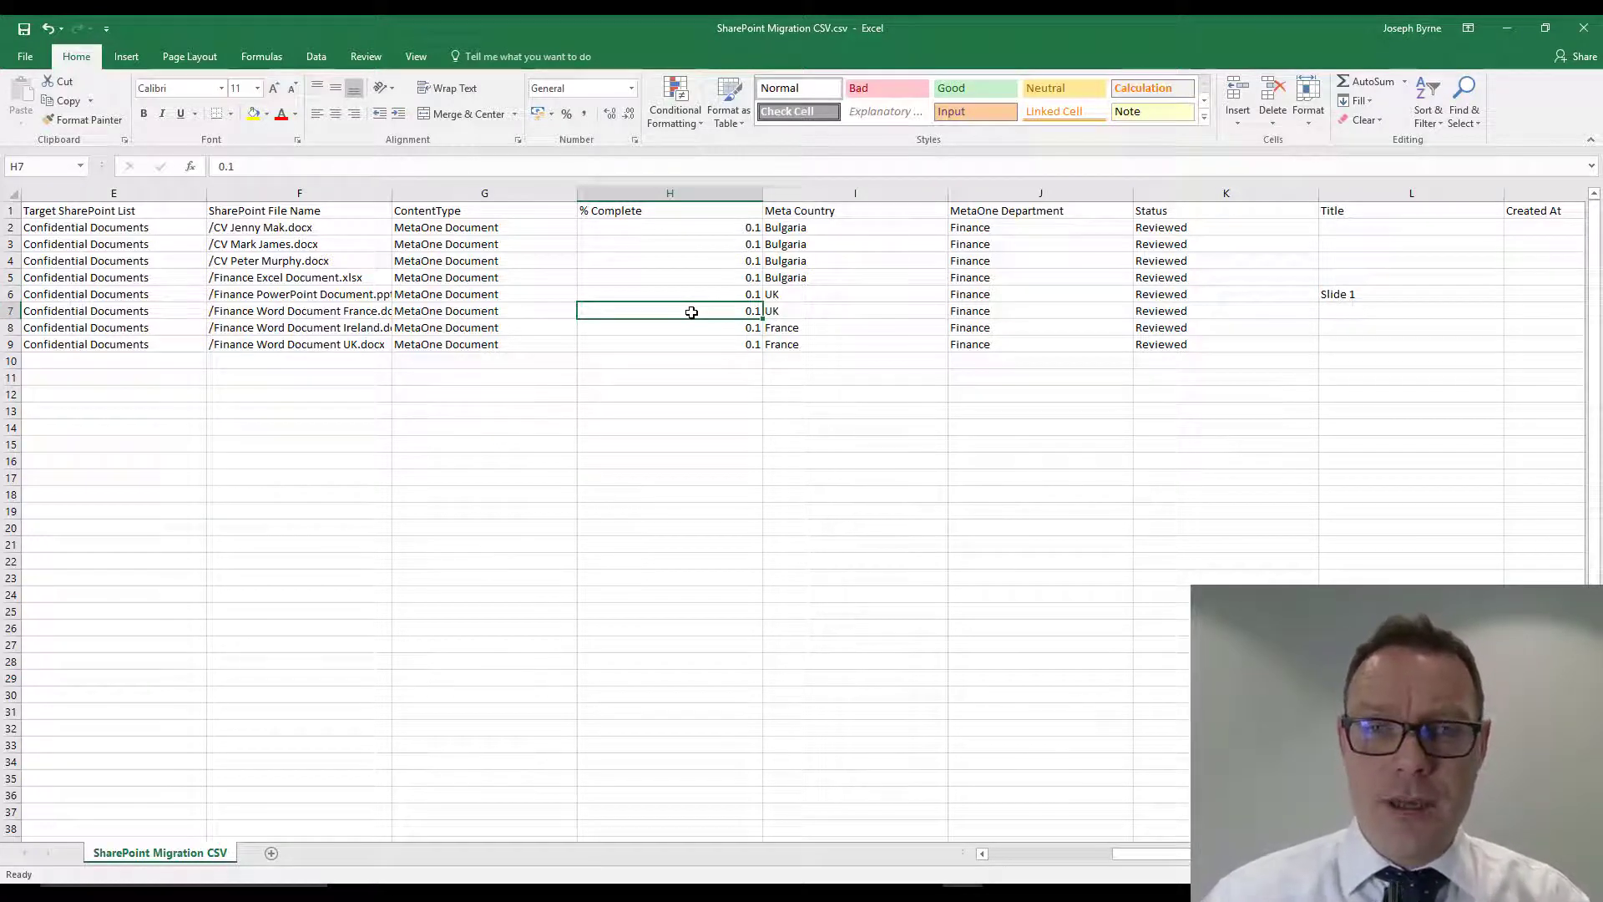
pyautogui.click(705, 227)
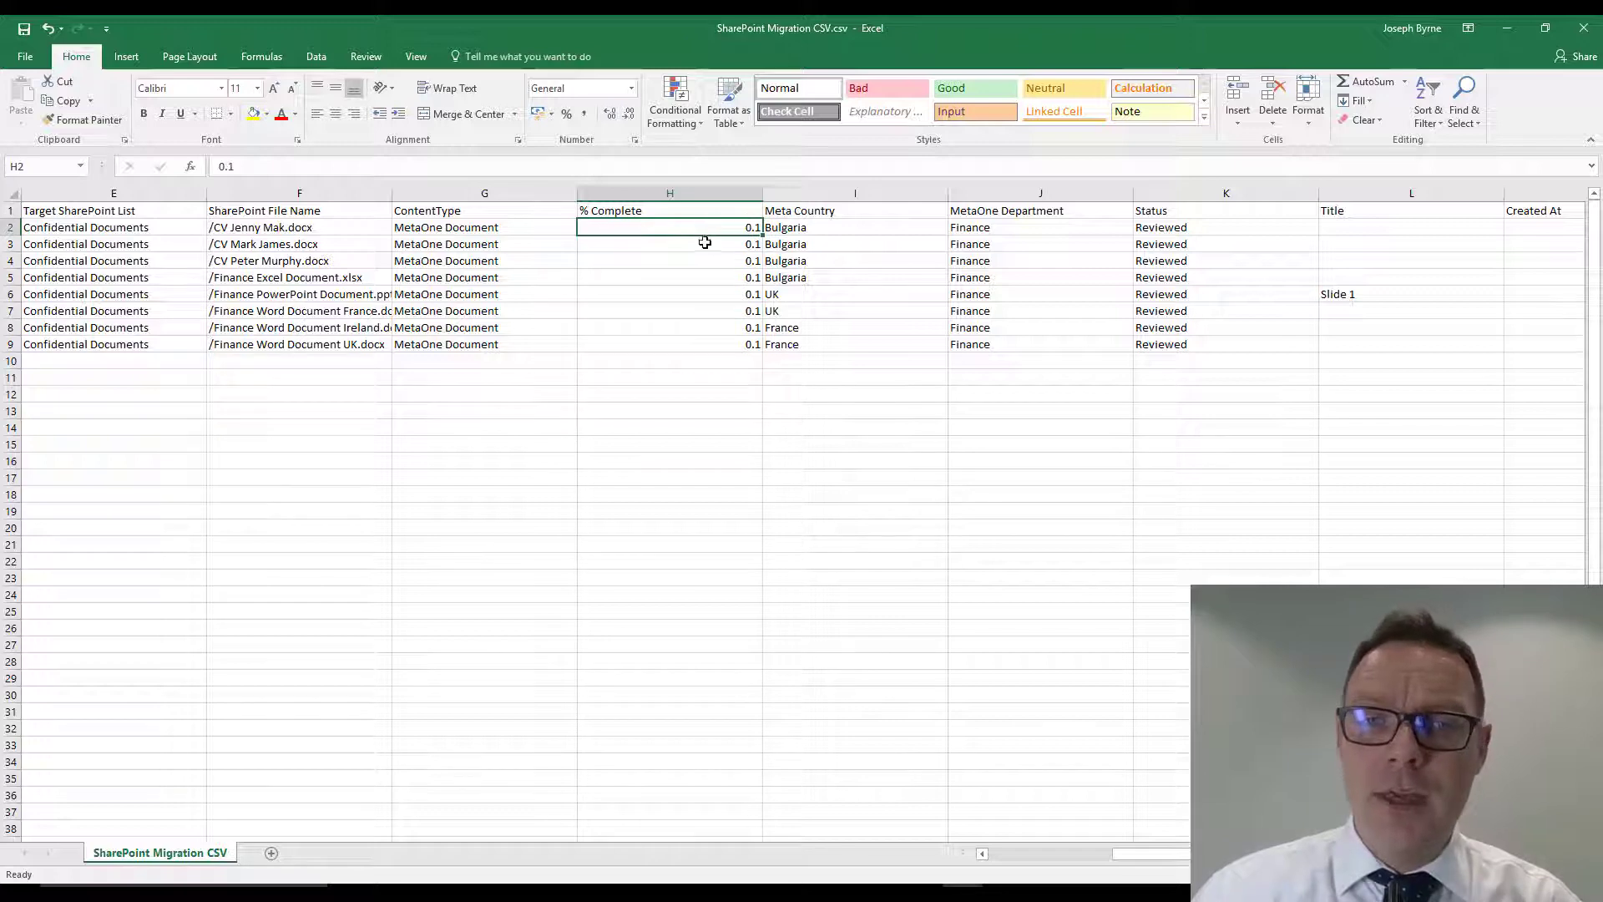
pyautogui.click(705, 243)
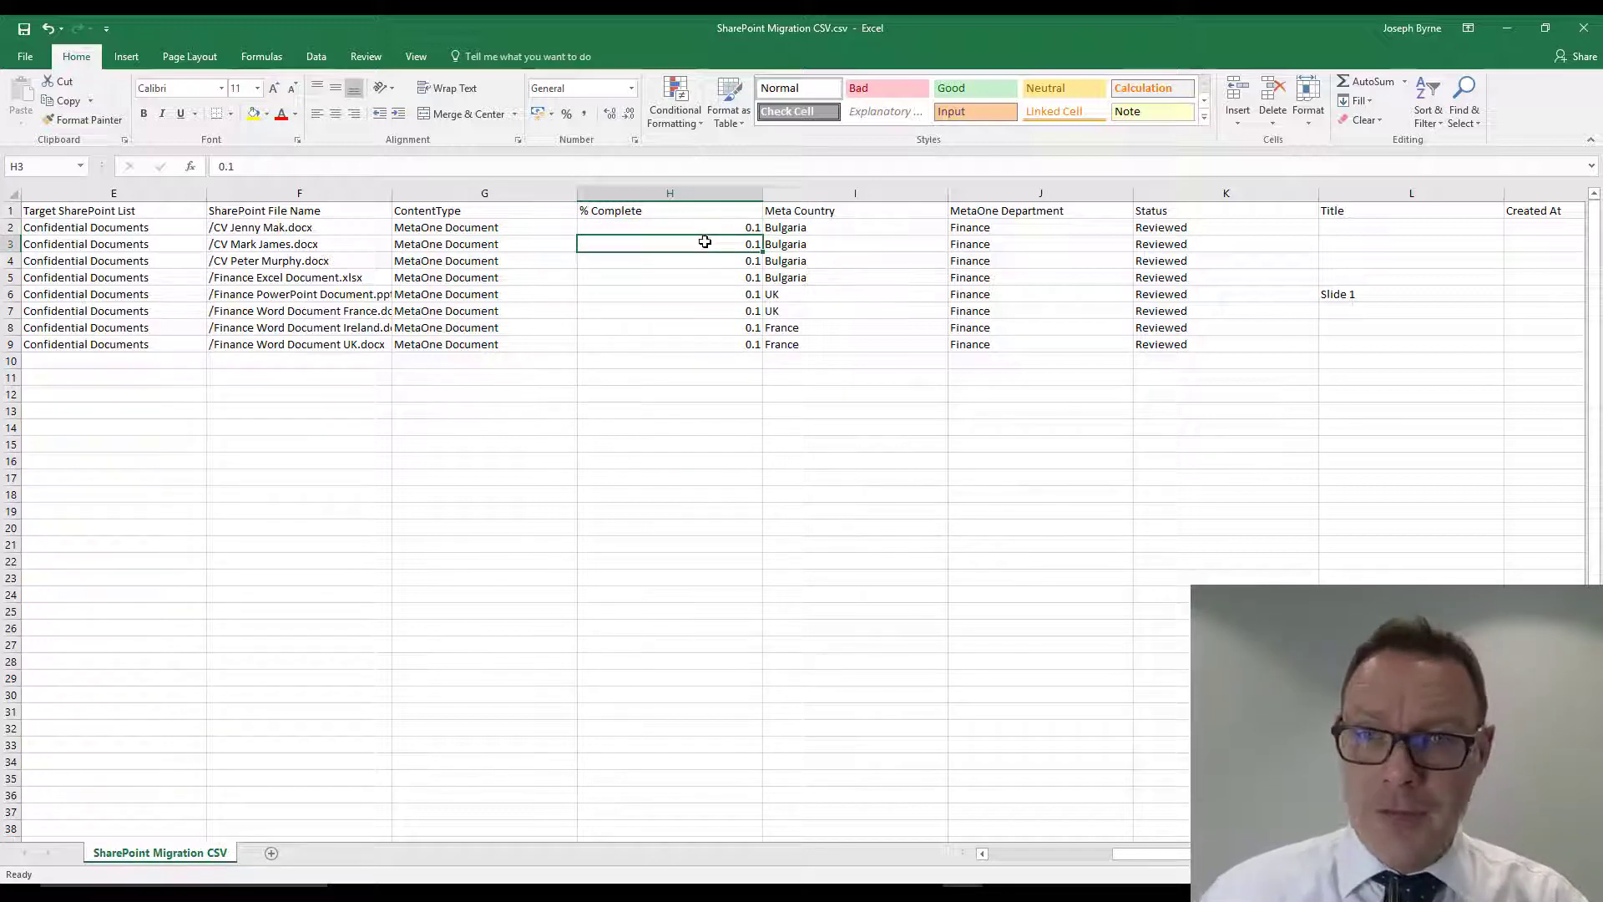
pyautogui.click(1160, 242)
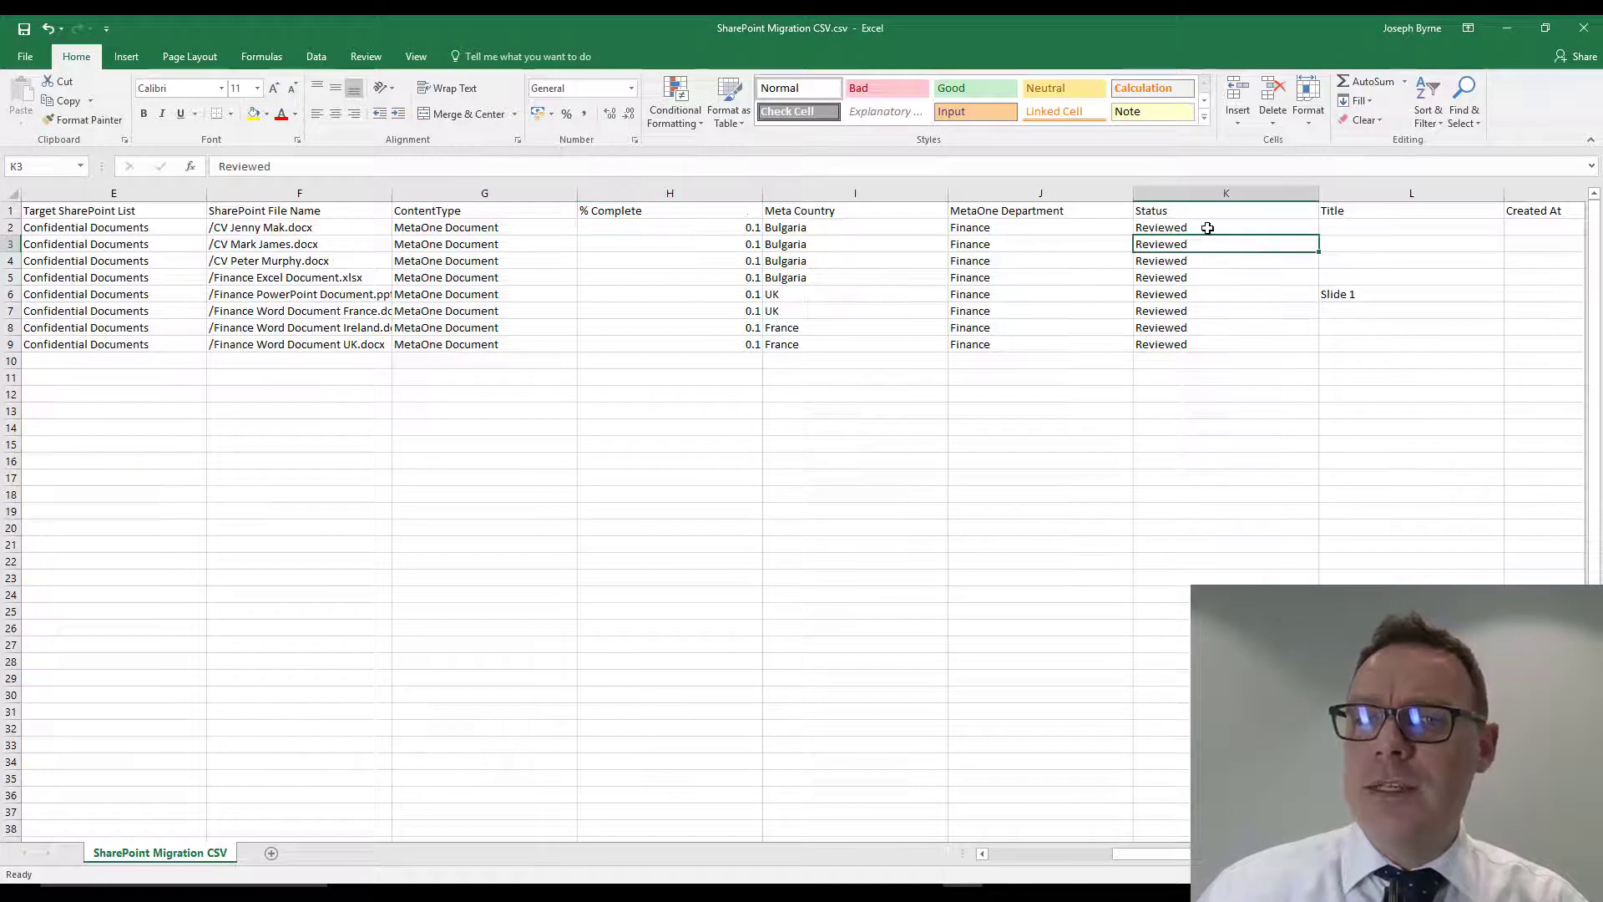
pyautogui.click(1207, 228)
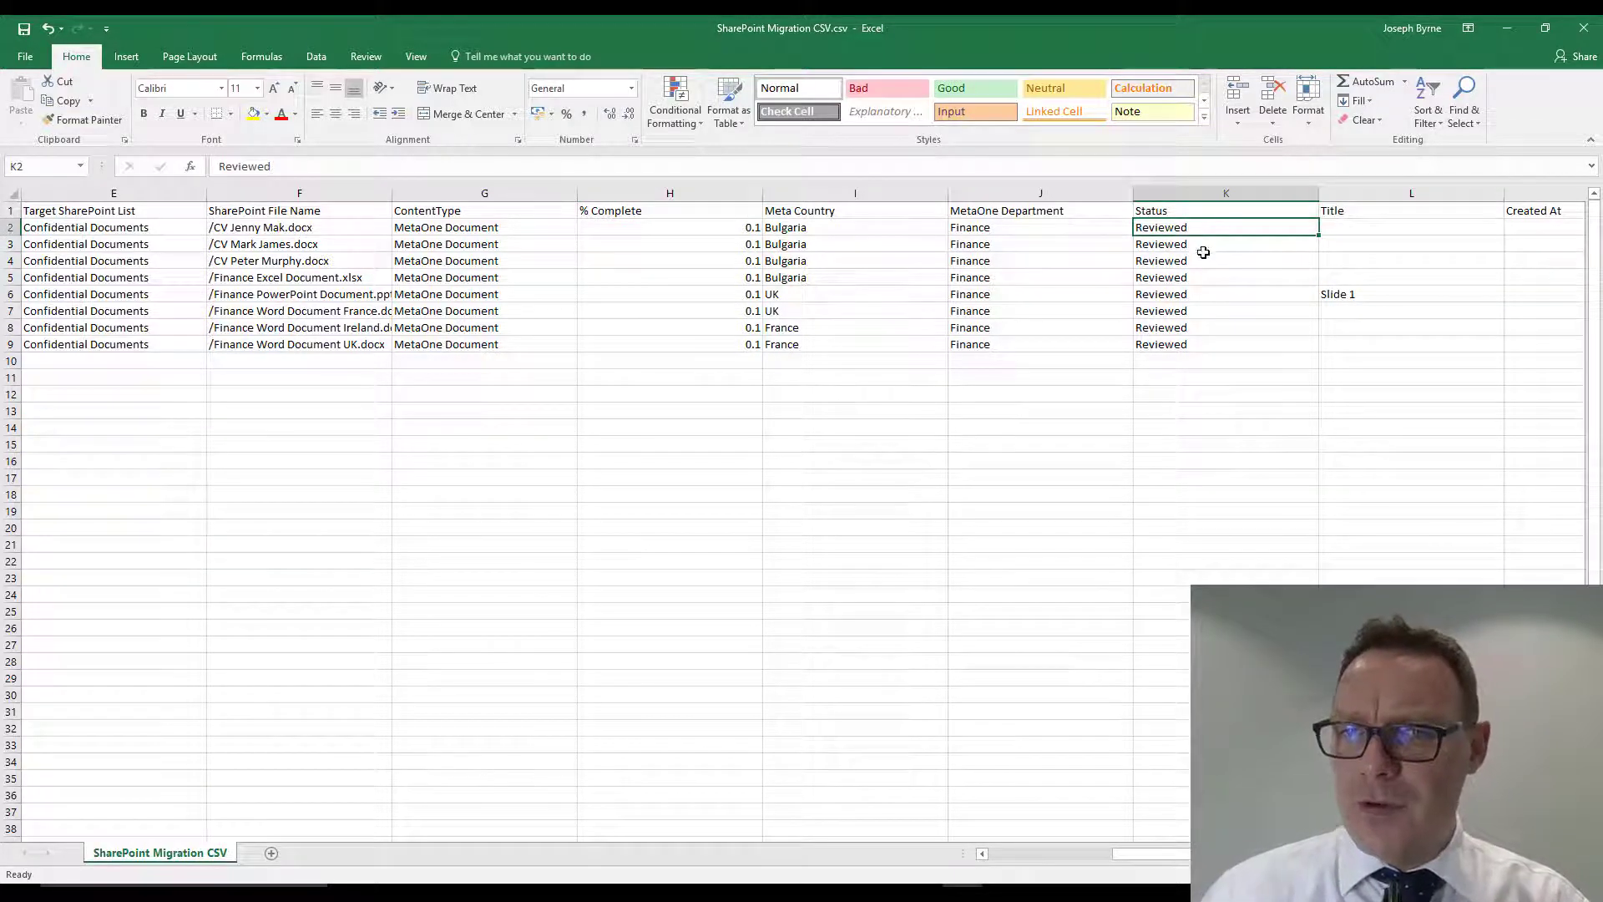
pyautogui.click(1199, 261)
pyautogui.click(1195, 229)
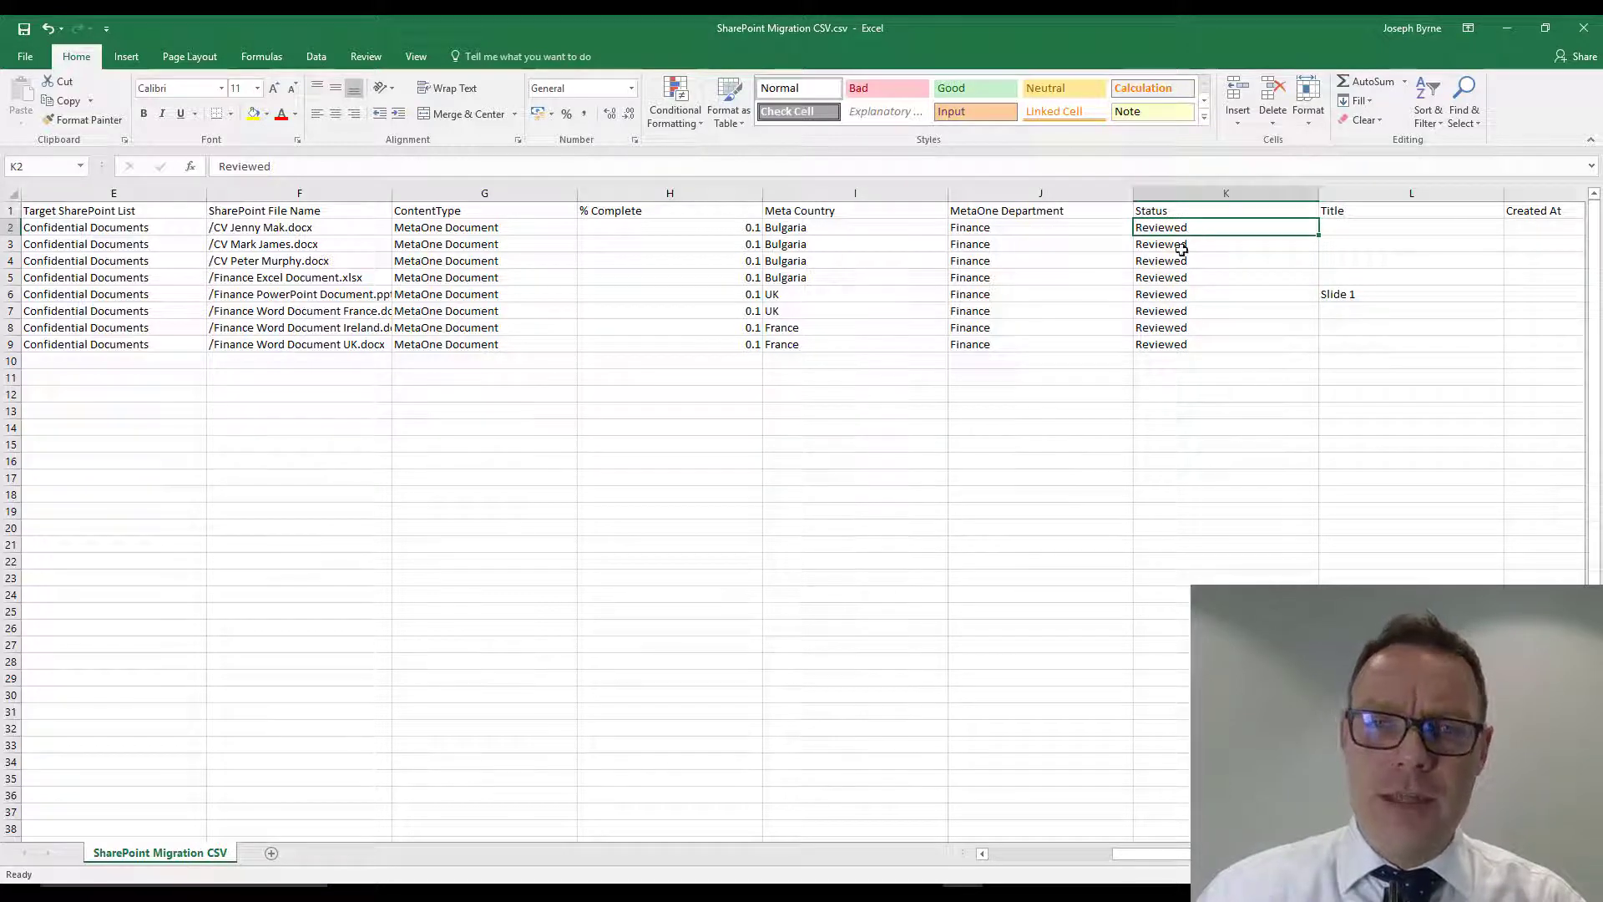
# - Fill the Meta Country value UK from the existing UK cells into rows 4, 5 and 8
pyautogui.click(817, 296)
pyautogui.moveTo(946, 305); pyautogui.dragTo(925, 258)
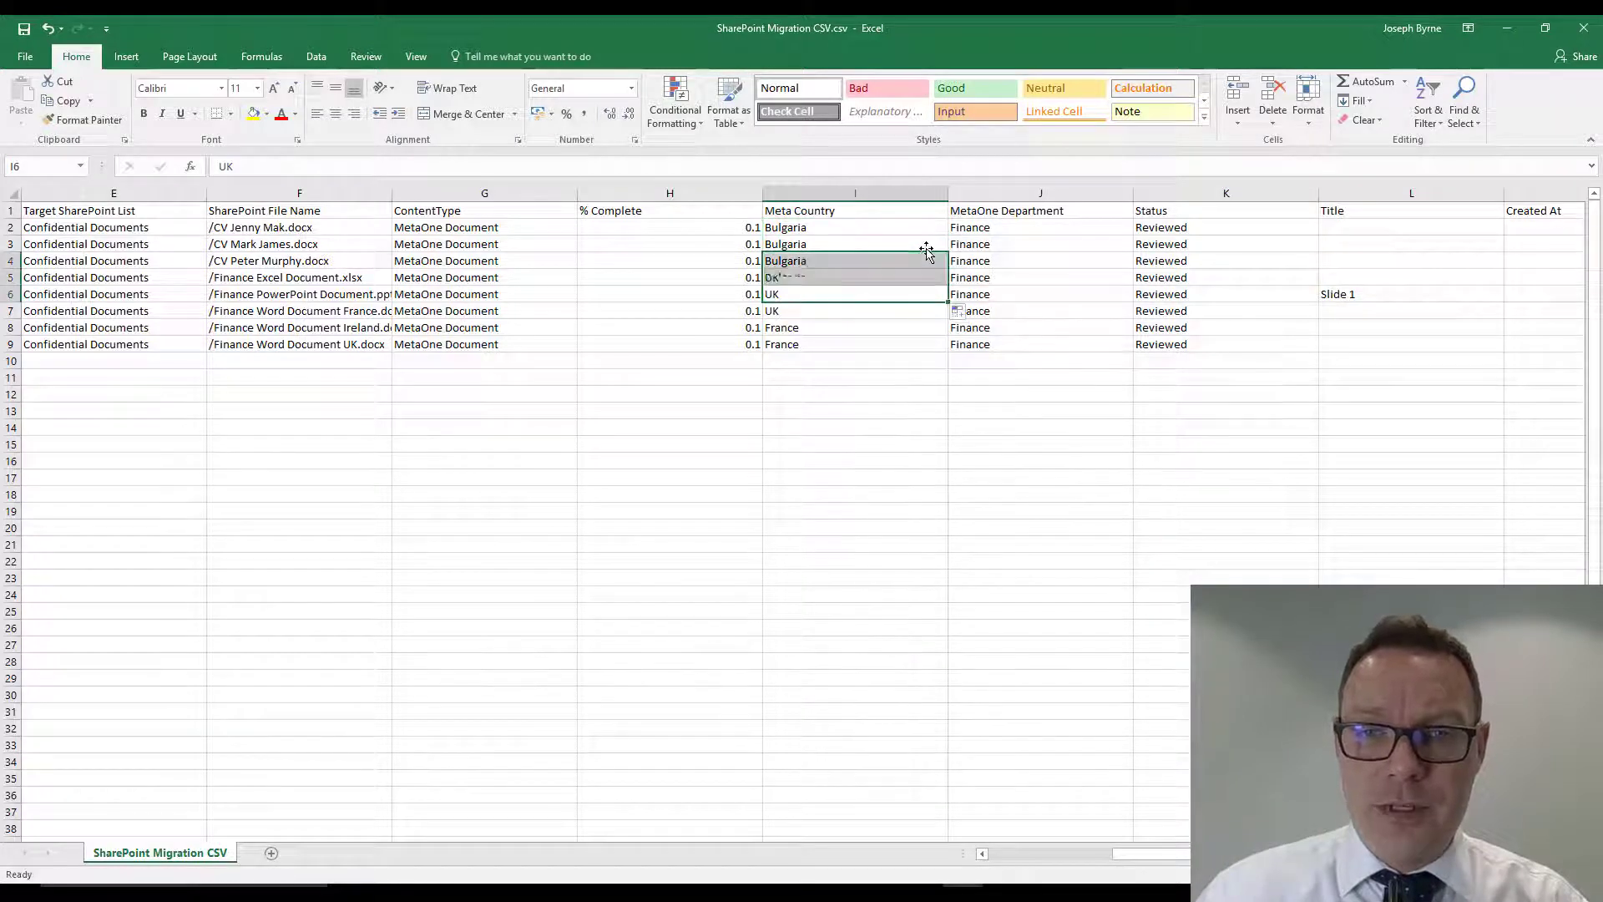
pyautogui.click(879, 328)
pyautogui.click(918, 310)
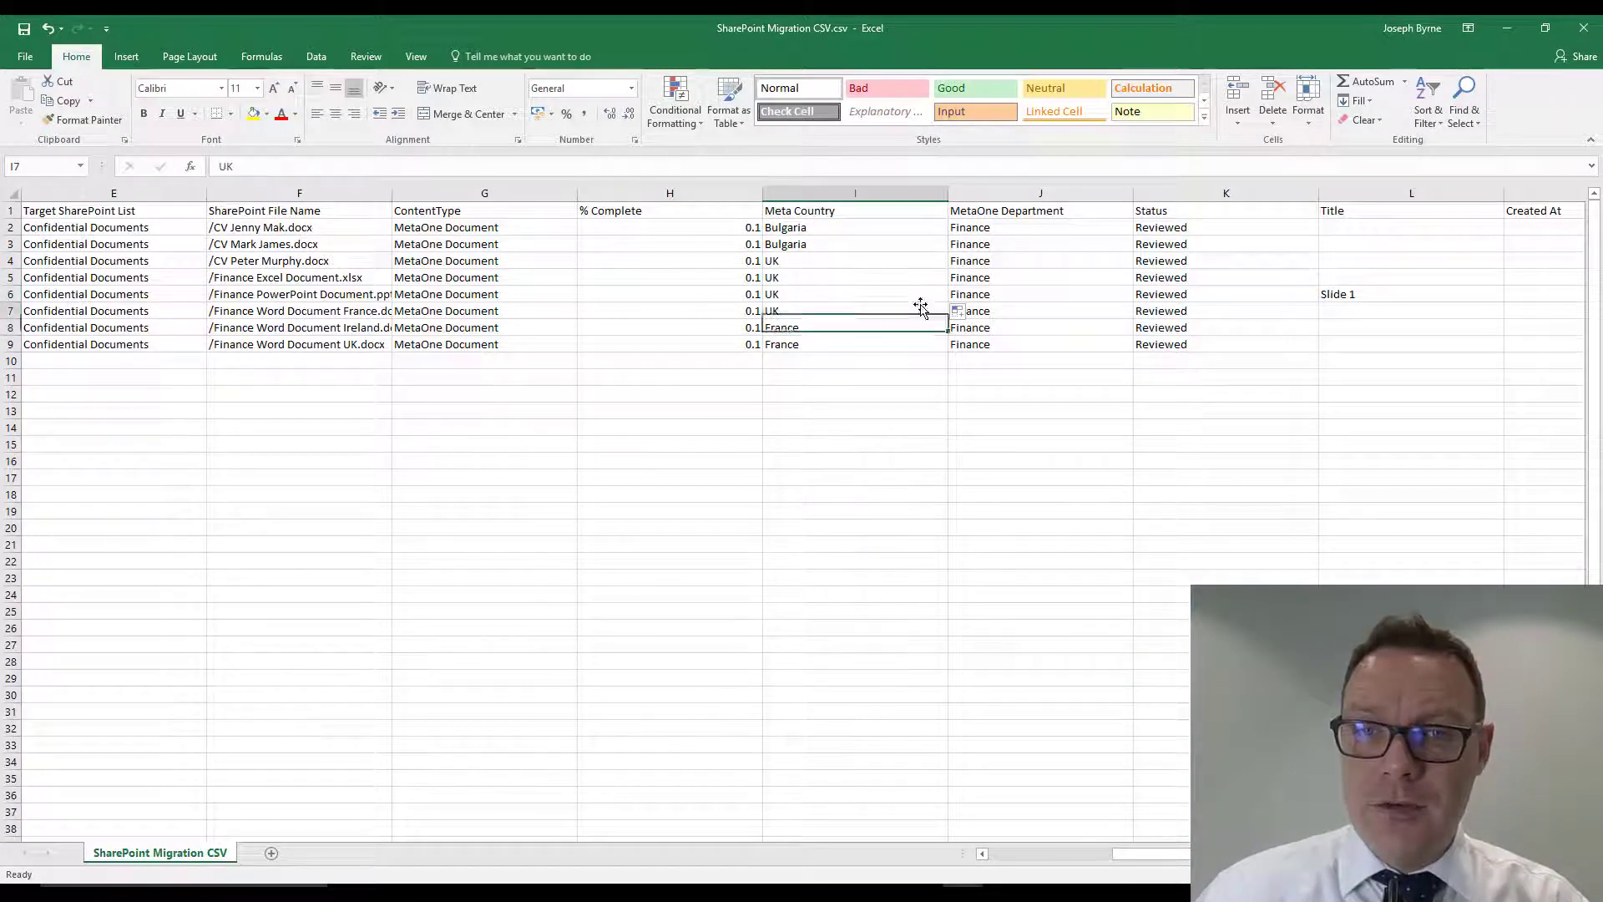
pyautogui.moveTo(953, 318); pyautogui.dragTo(953, 336)
# - Set the MetaOne Department in row 3 to HR and fill it down through row 7
pyautogui.click(1004, 245)
pyautogui.write('HR')
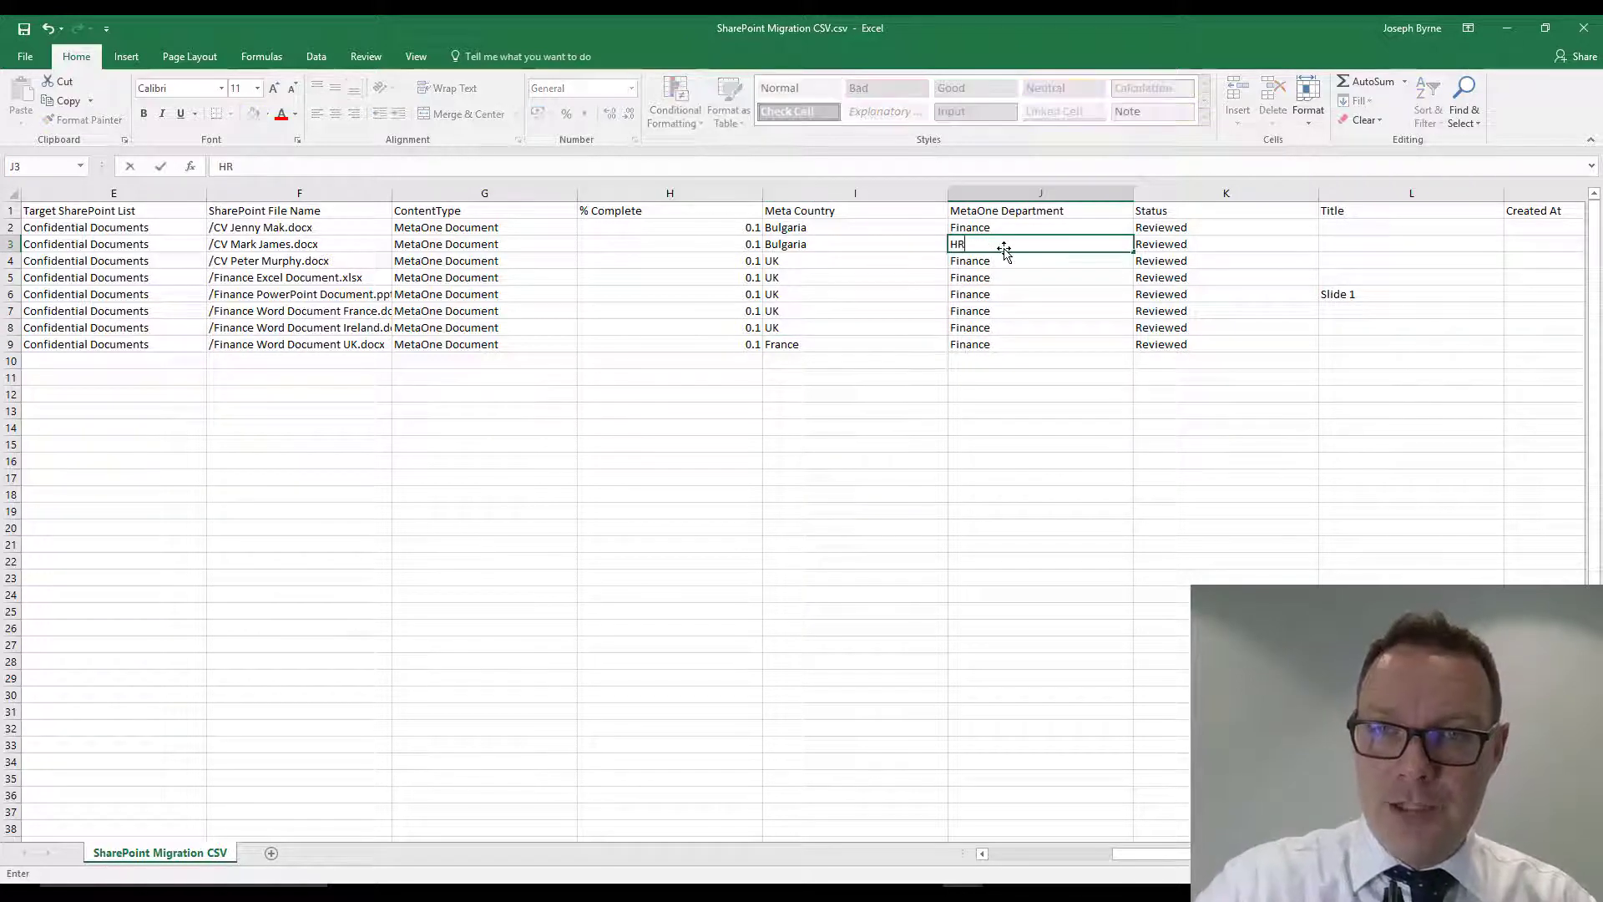
pyautogui.press('Return')
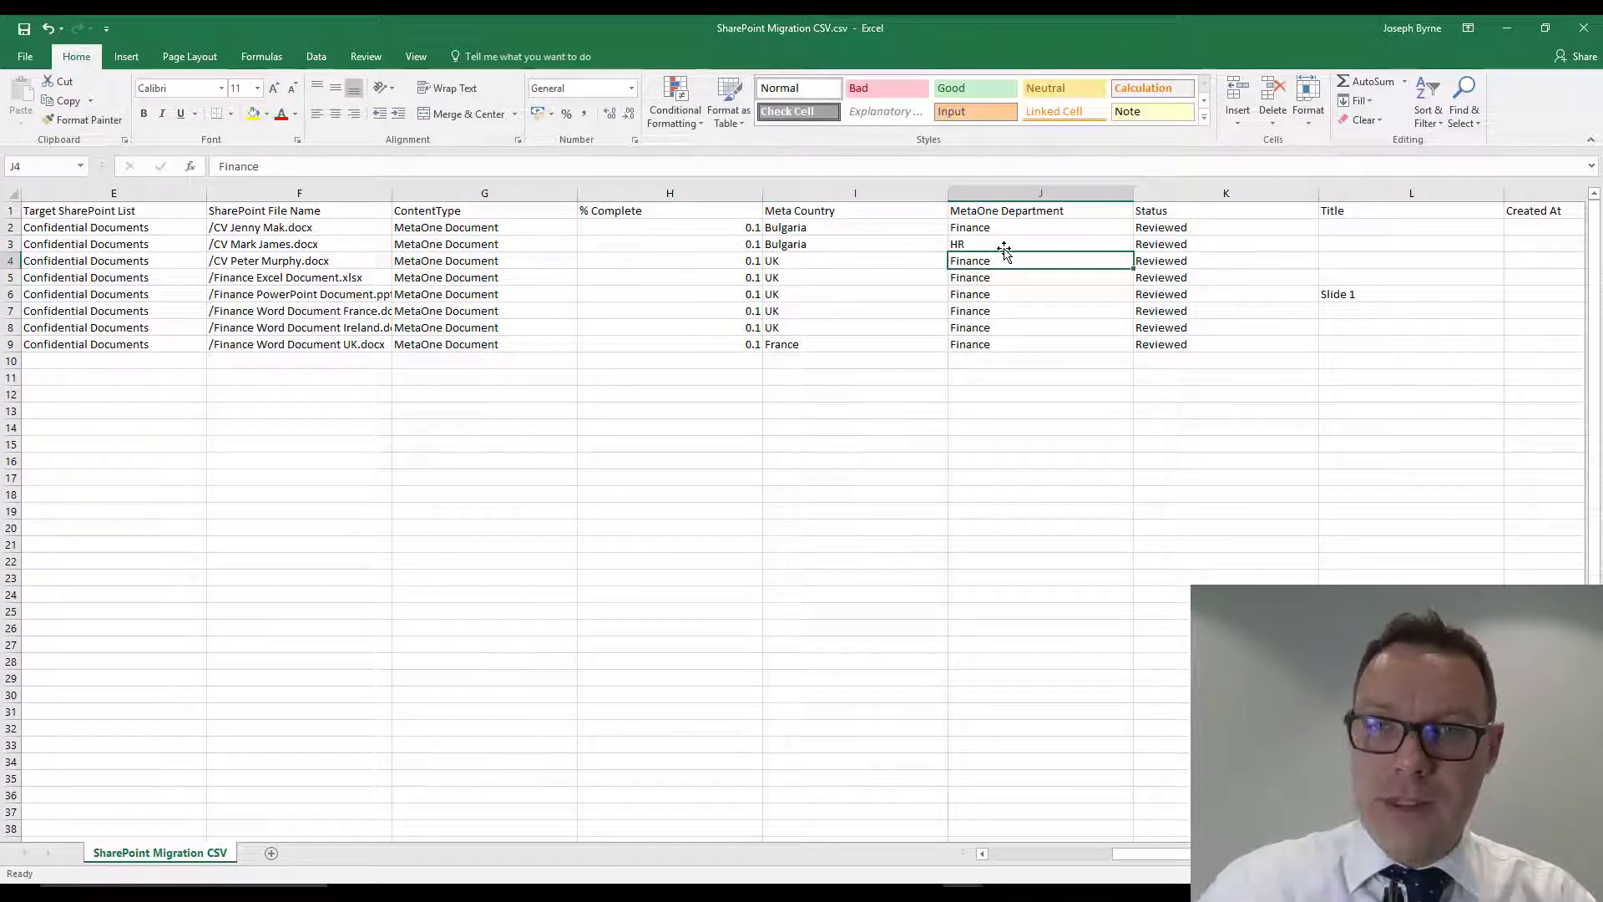
pyautogui.press('Return')
pyautogui.click(979, 258)
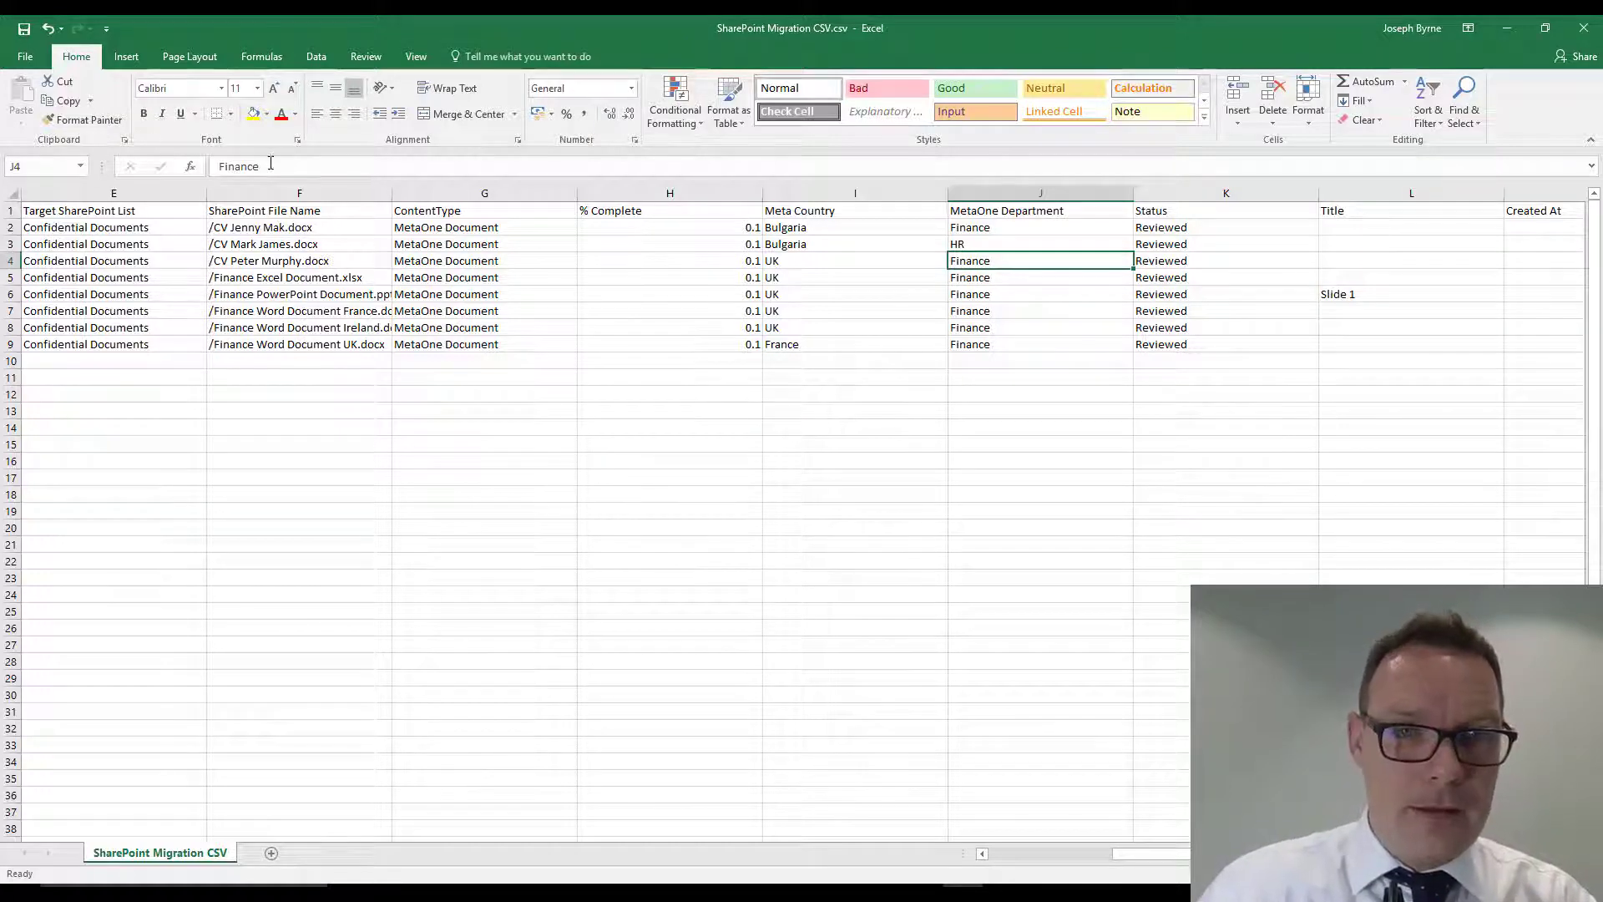
pyautogui.click(1071, 245)
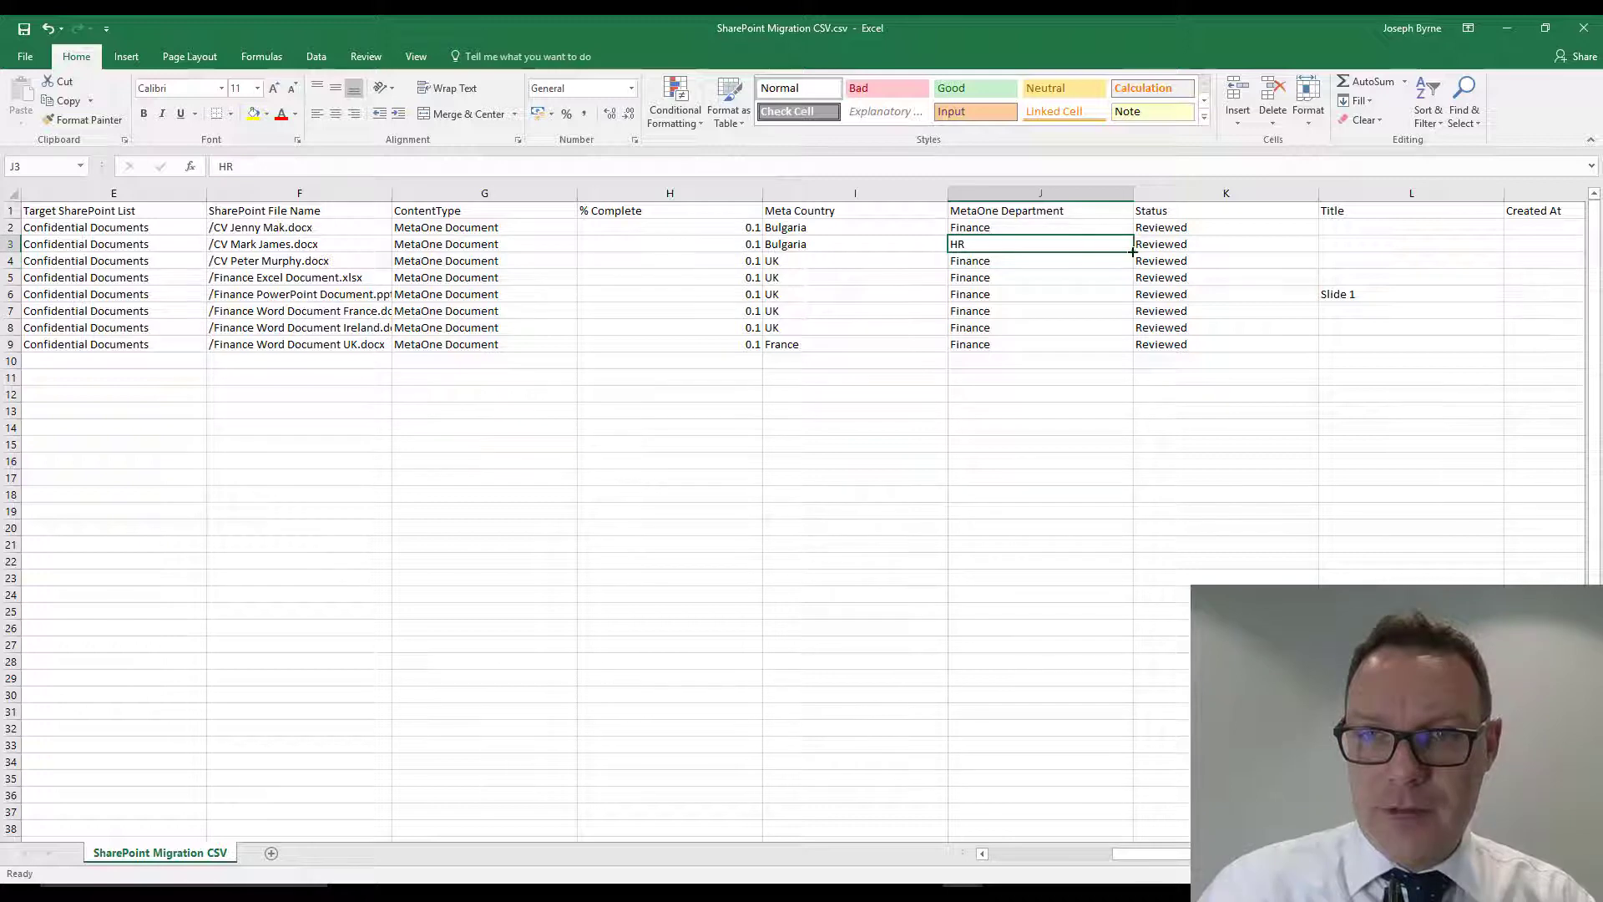
pyautogui.moveTo(1132, 251); pyautogui.dragTo(1133, 317)
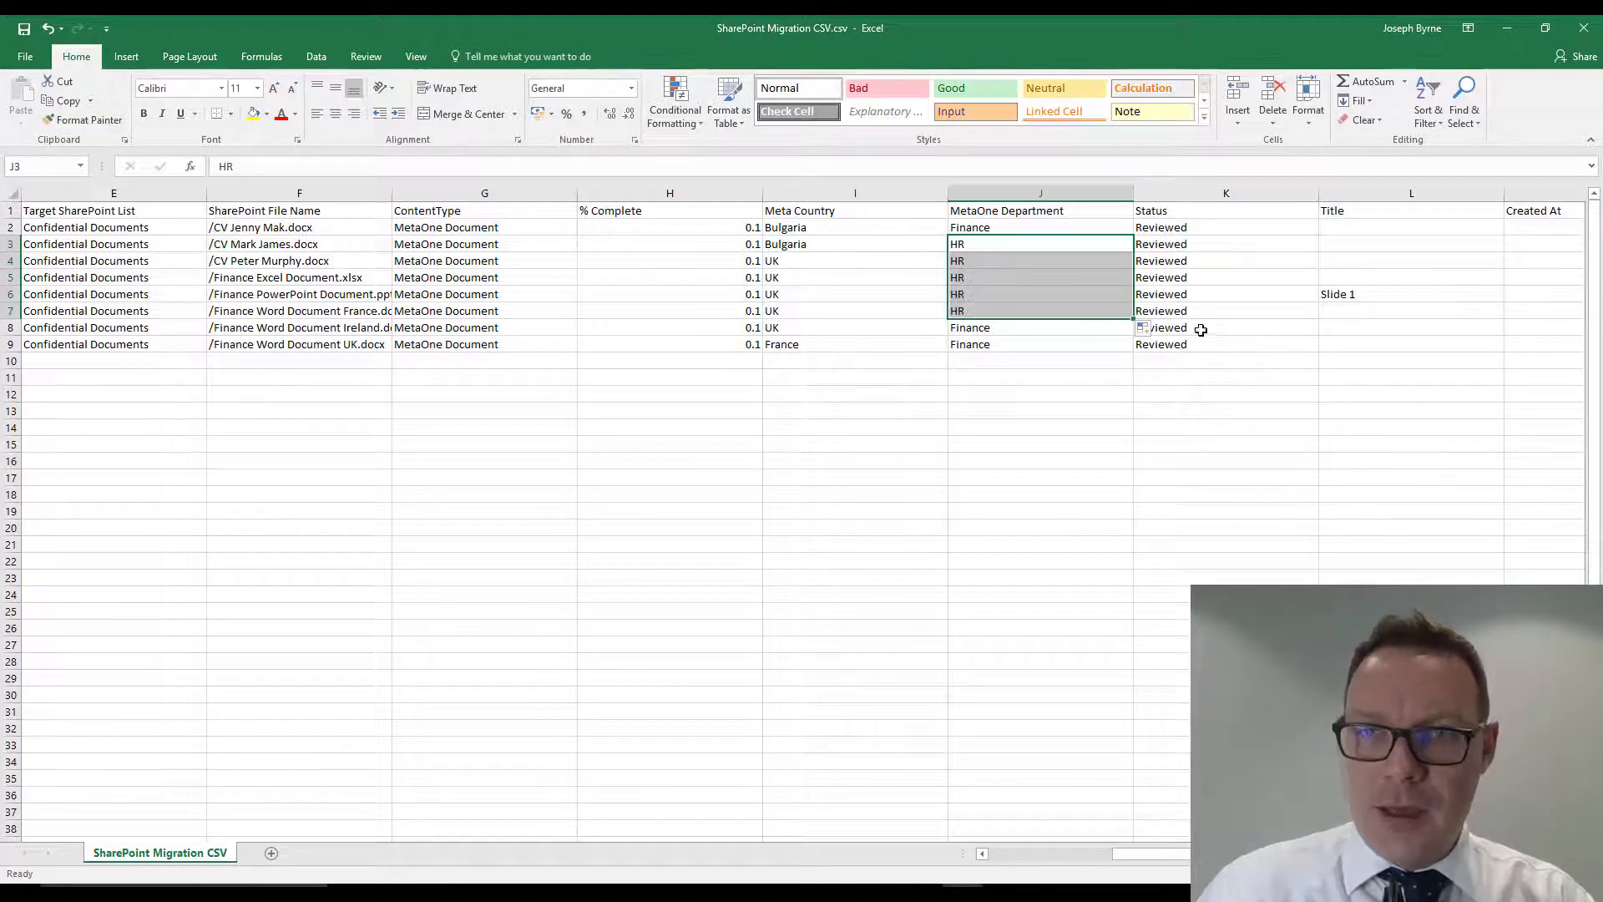
# - Set the Status in row 3 to Draft and fill it down through row 6
pyautogui.click(1184, 247)
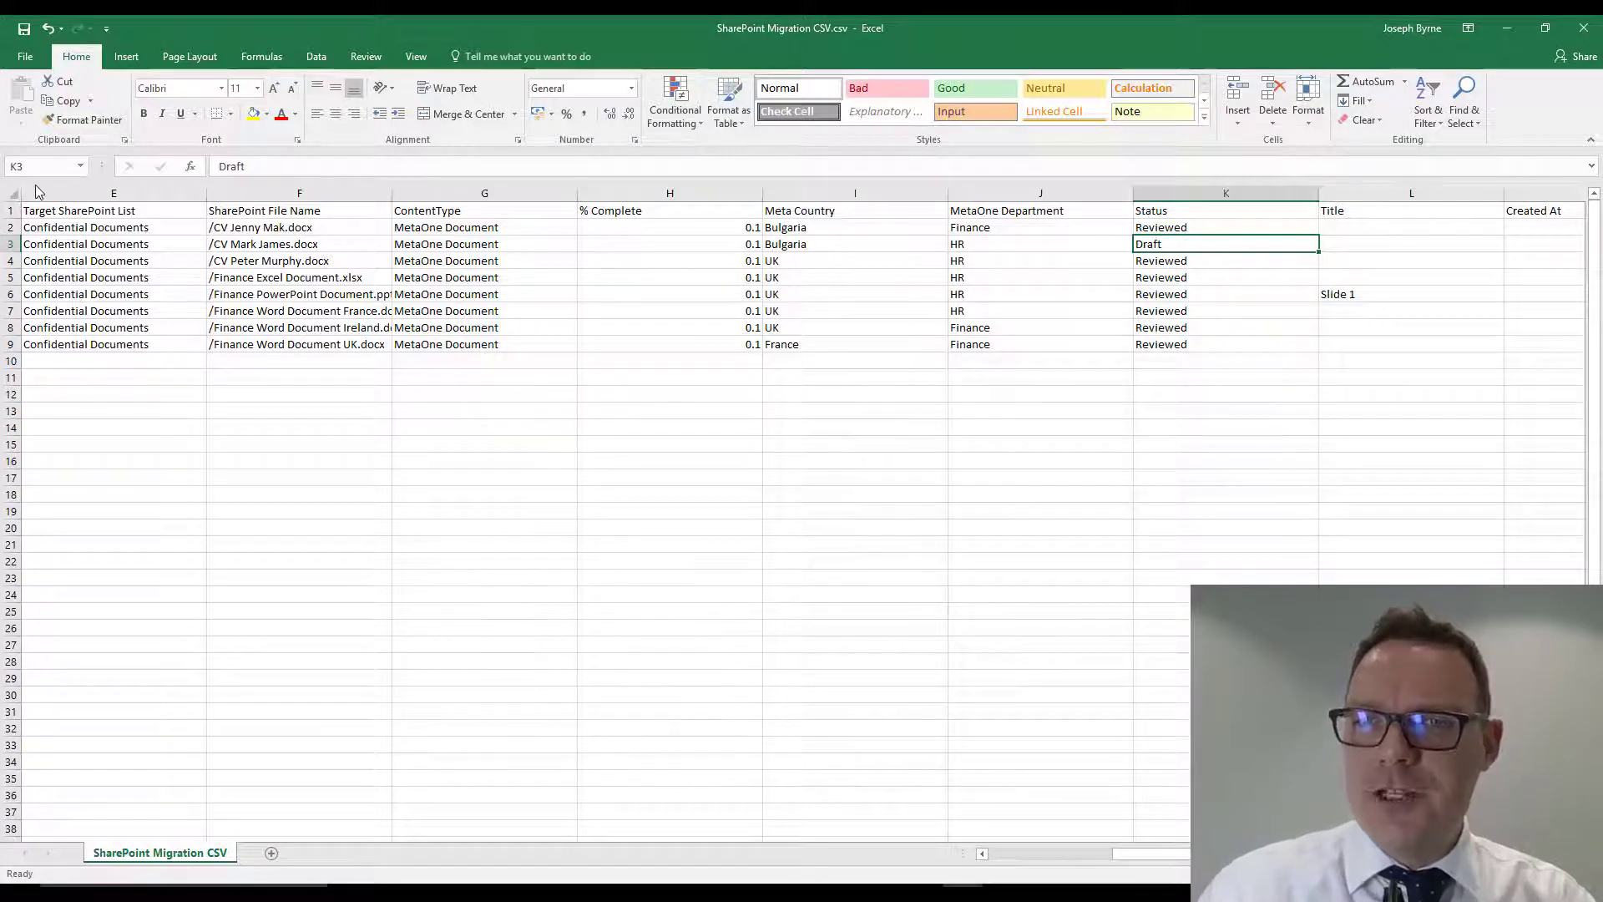
pyautogui.hotkey('shift', 'Down')
pyautogui.hotkey('shift', 'Down')
pyautogui.hotkey('shift', 'Down')
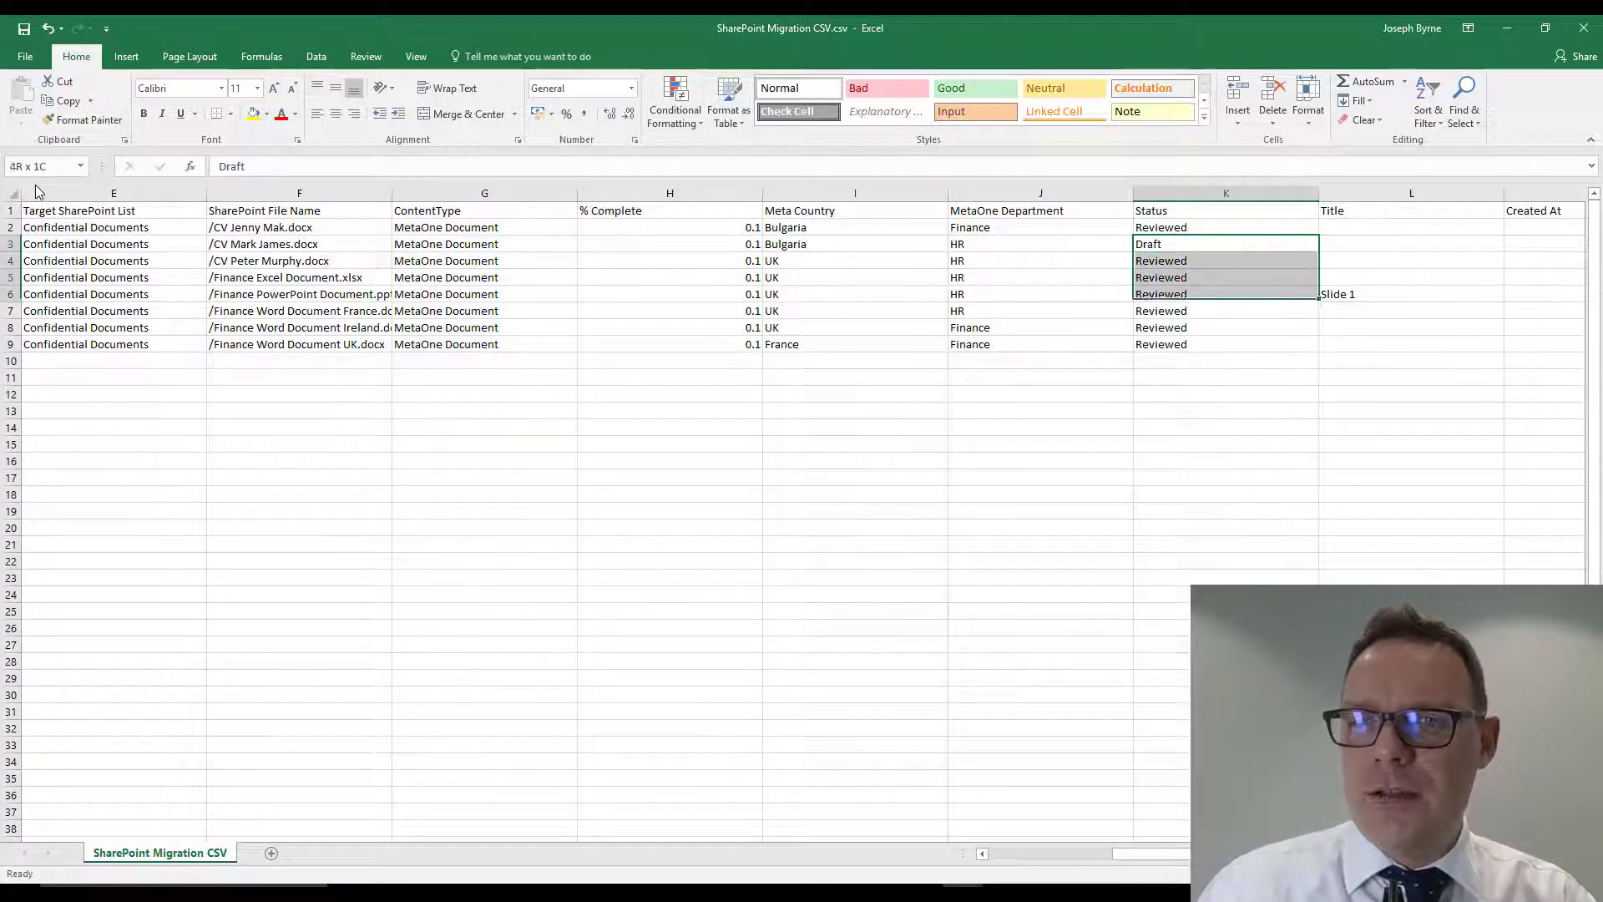
pyautogui.hotkey('ctrl', 'd')
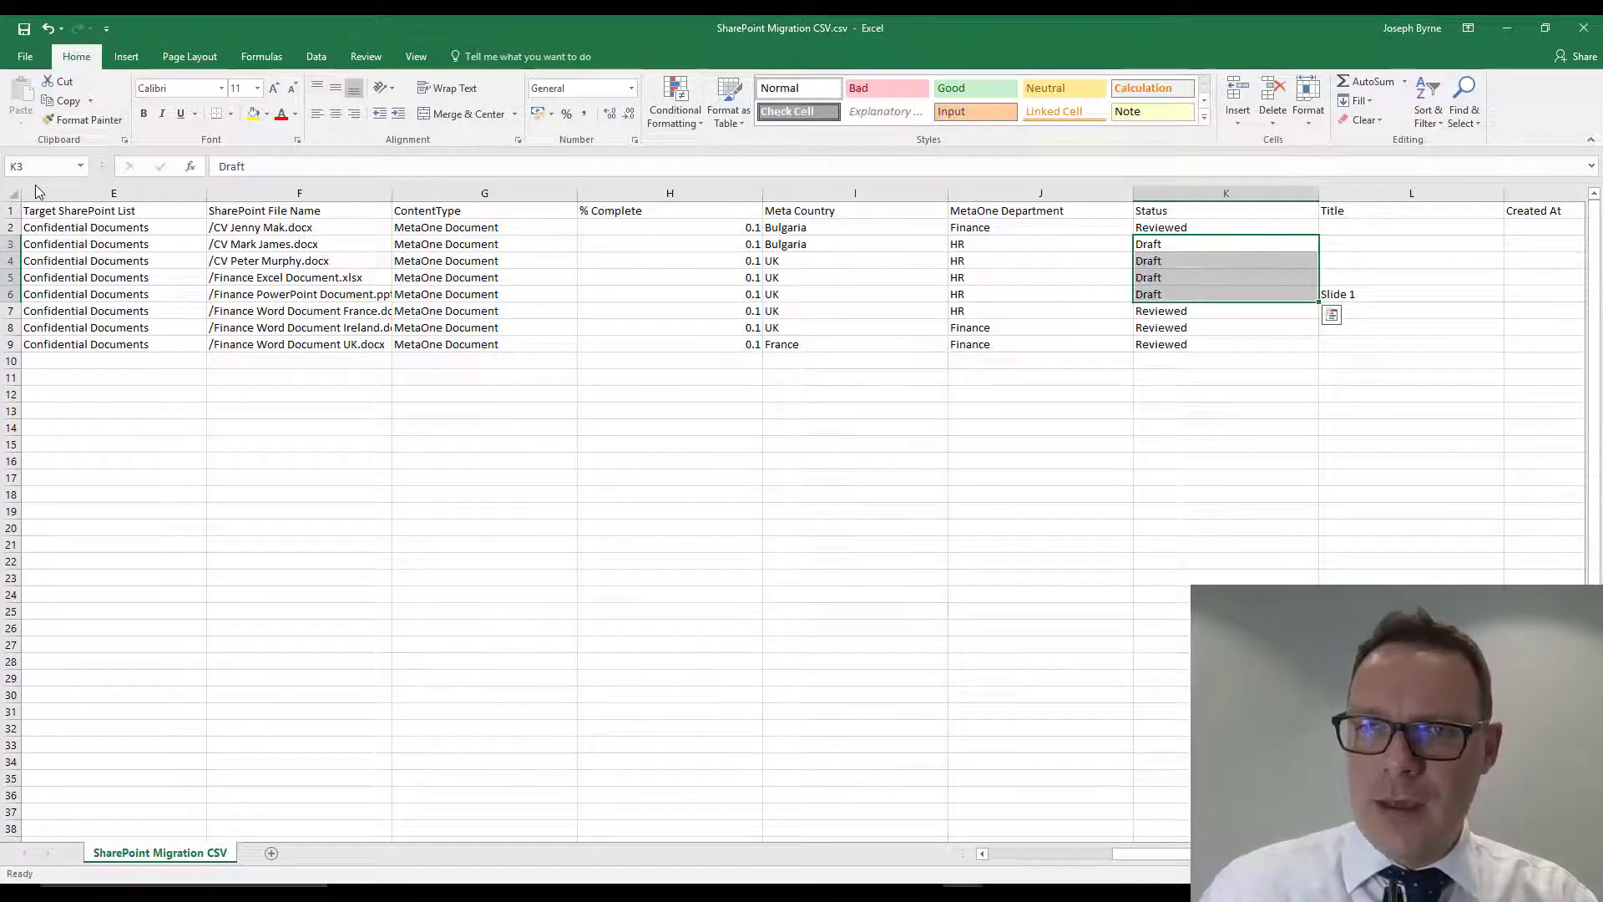
# - Save the edited sheet to the Desktop as a comma-delimited CSV named SharePoint Migration CSV0.1
pyautogui.press('F12')
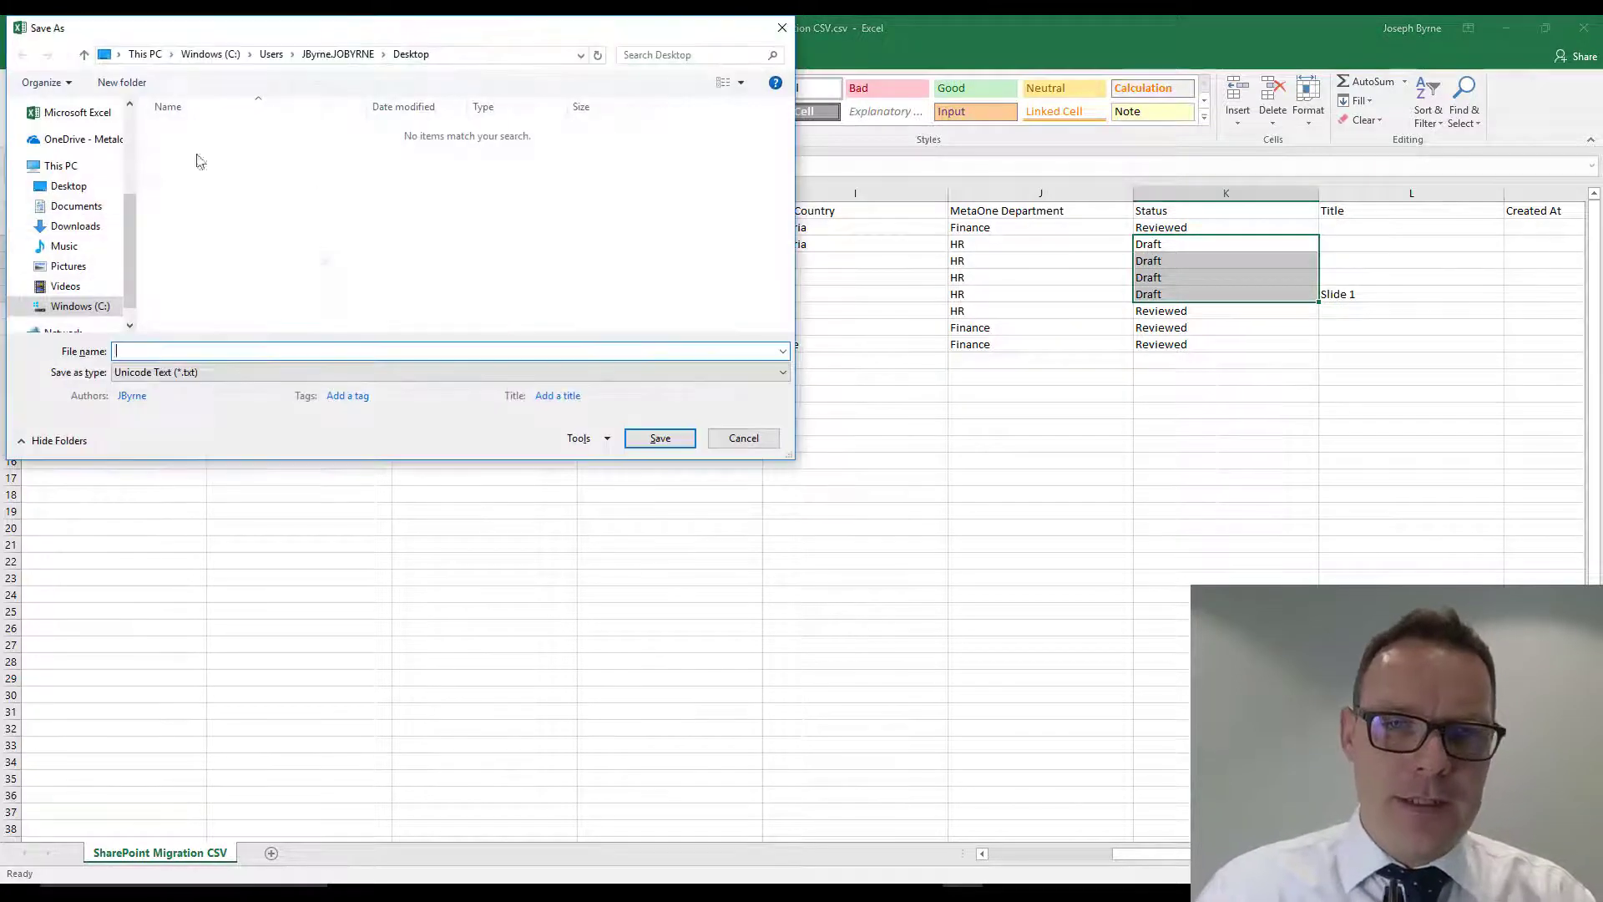
pyautogui.click(284, 372)
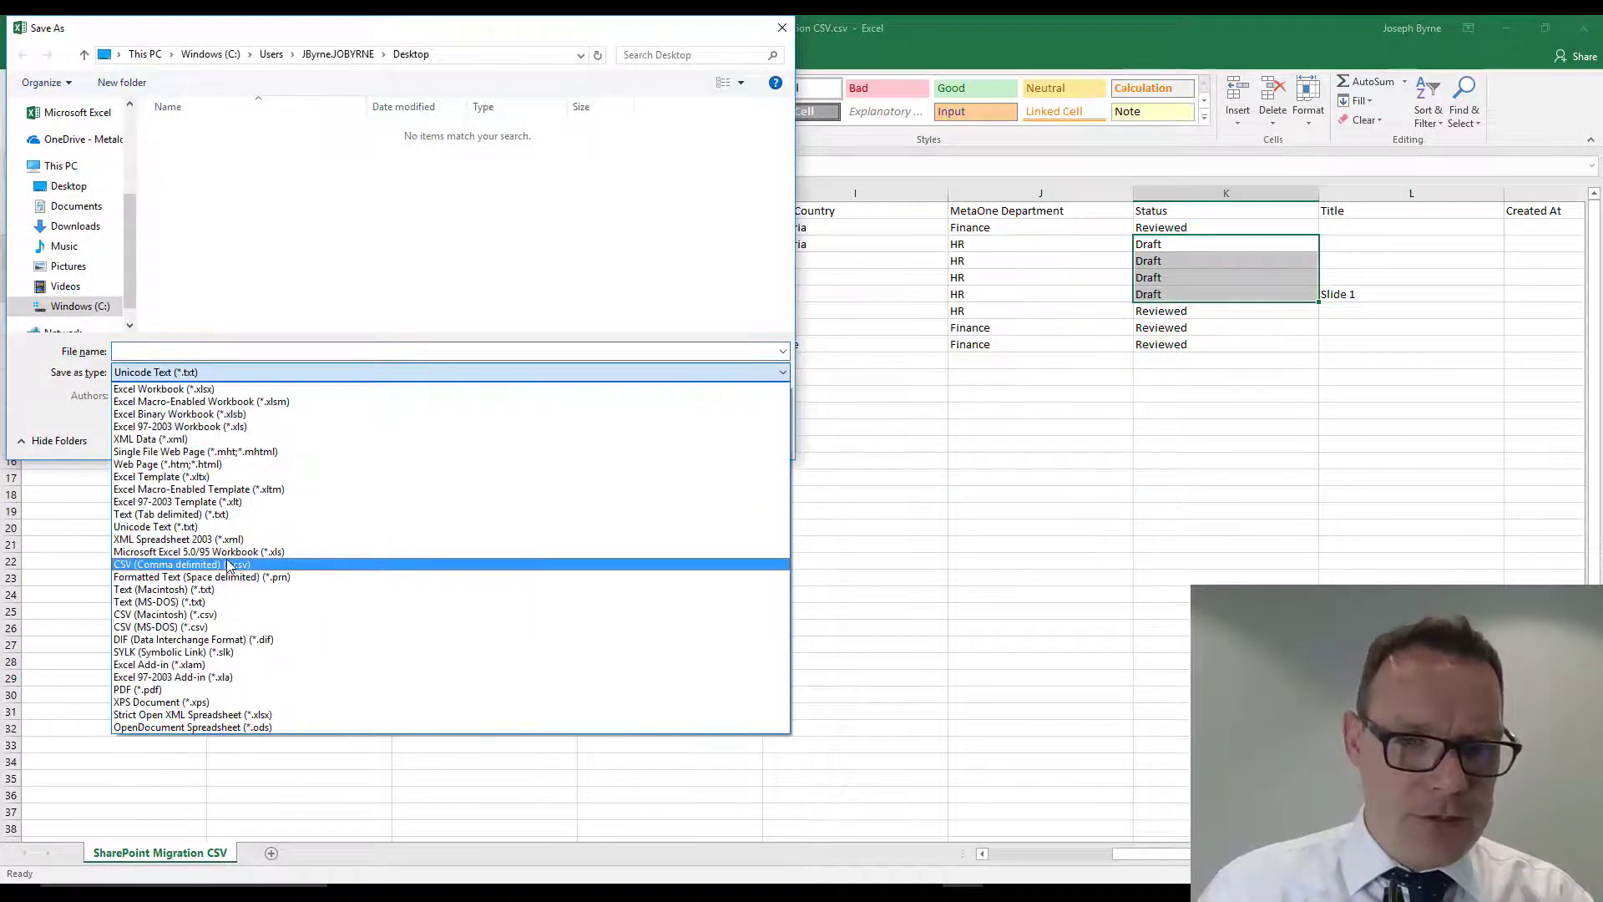
pyautogui.click(231, 565)
pyautogui.click(238, 166)
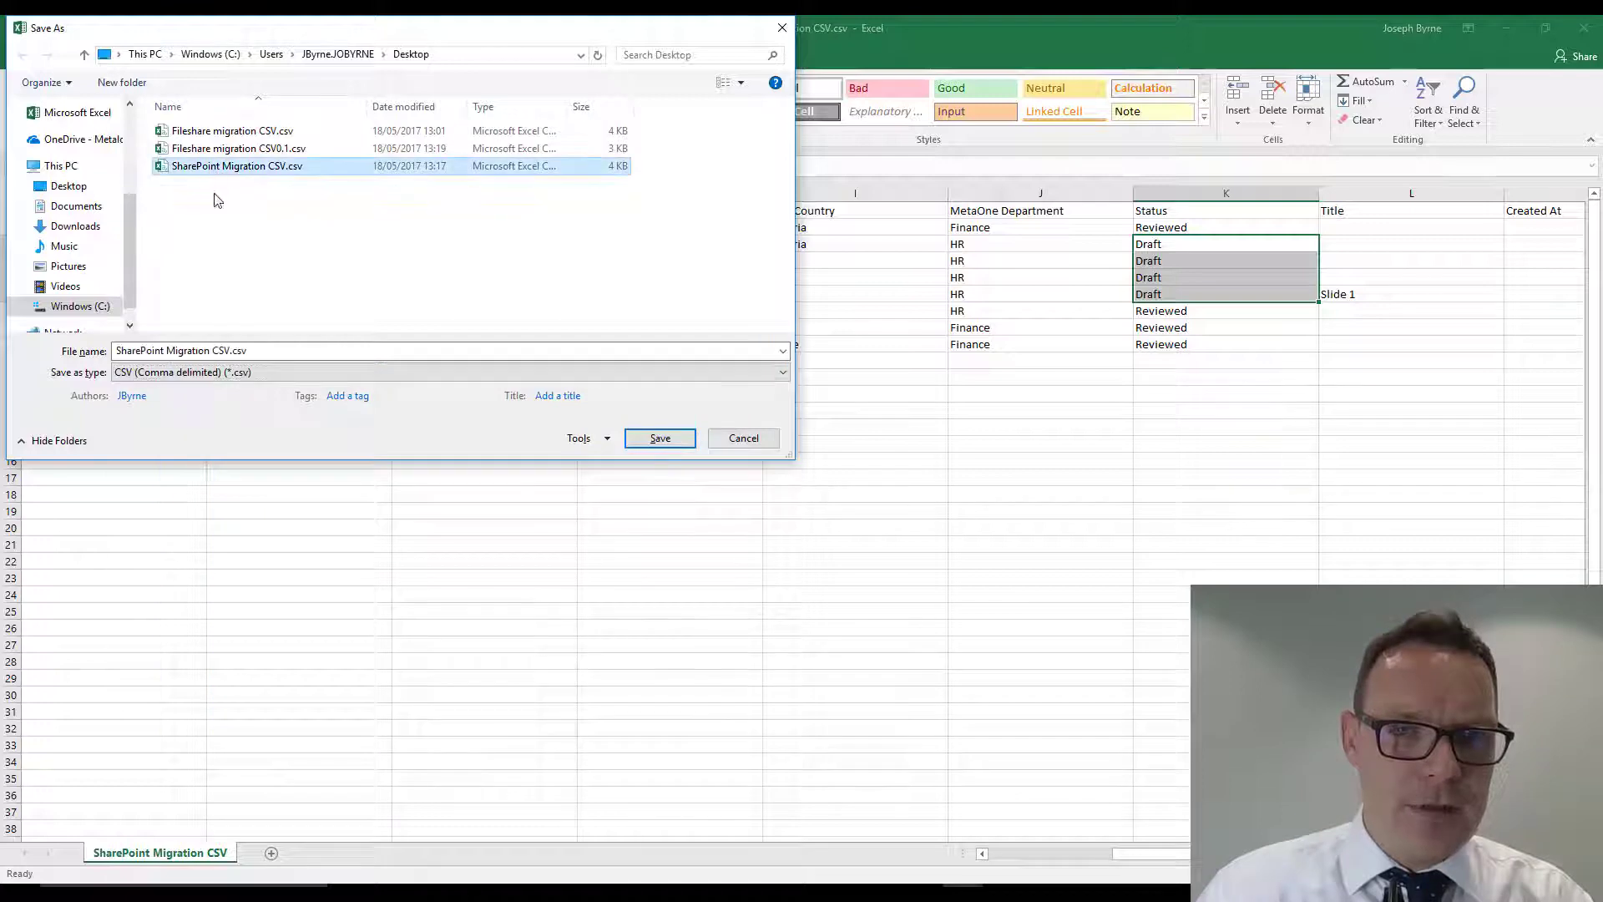
pyautogui.tripleClick(229, 350)
pyautogui.click(230, 351)
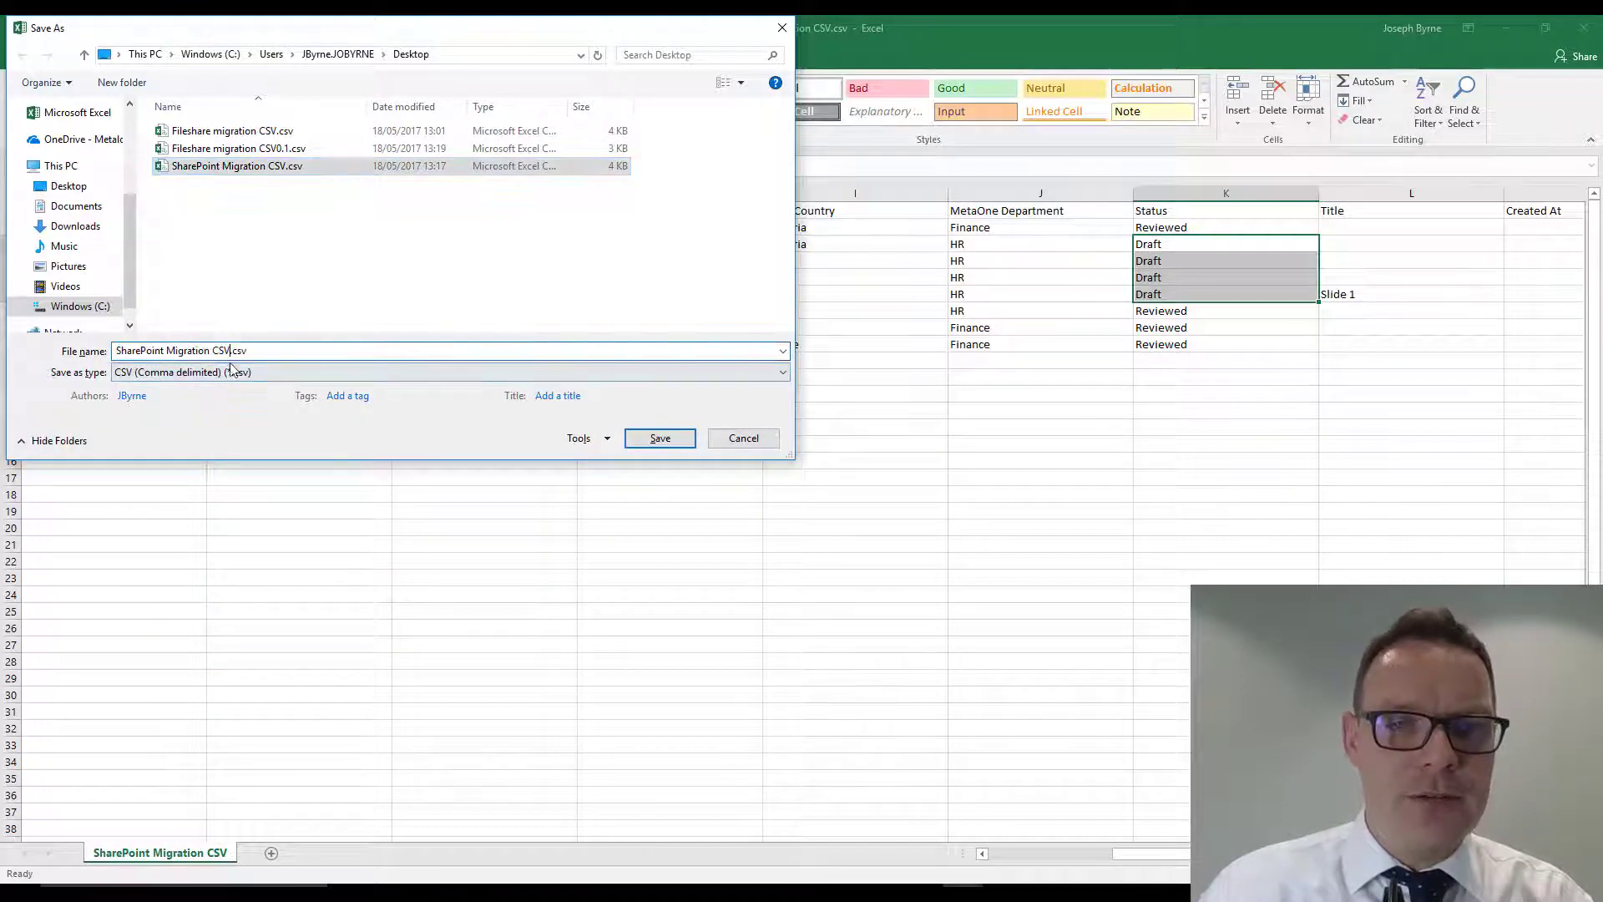
pyautogui.write('0.1')
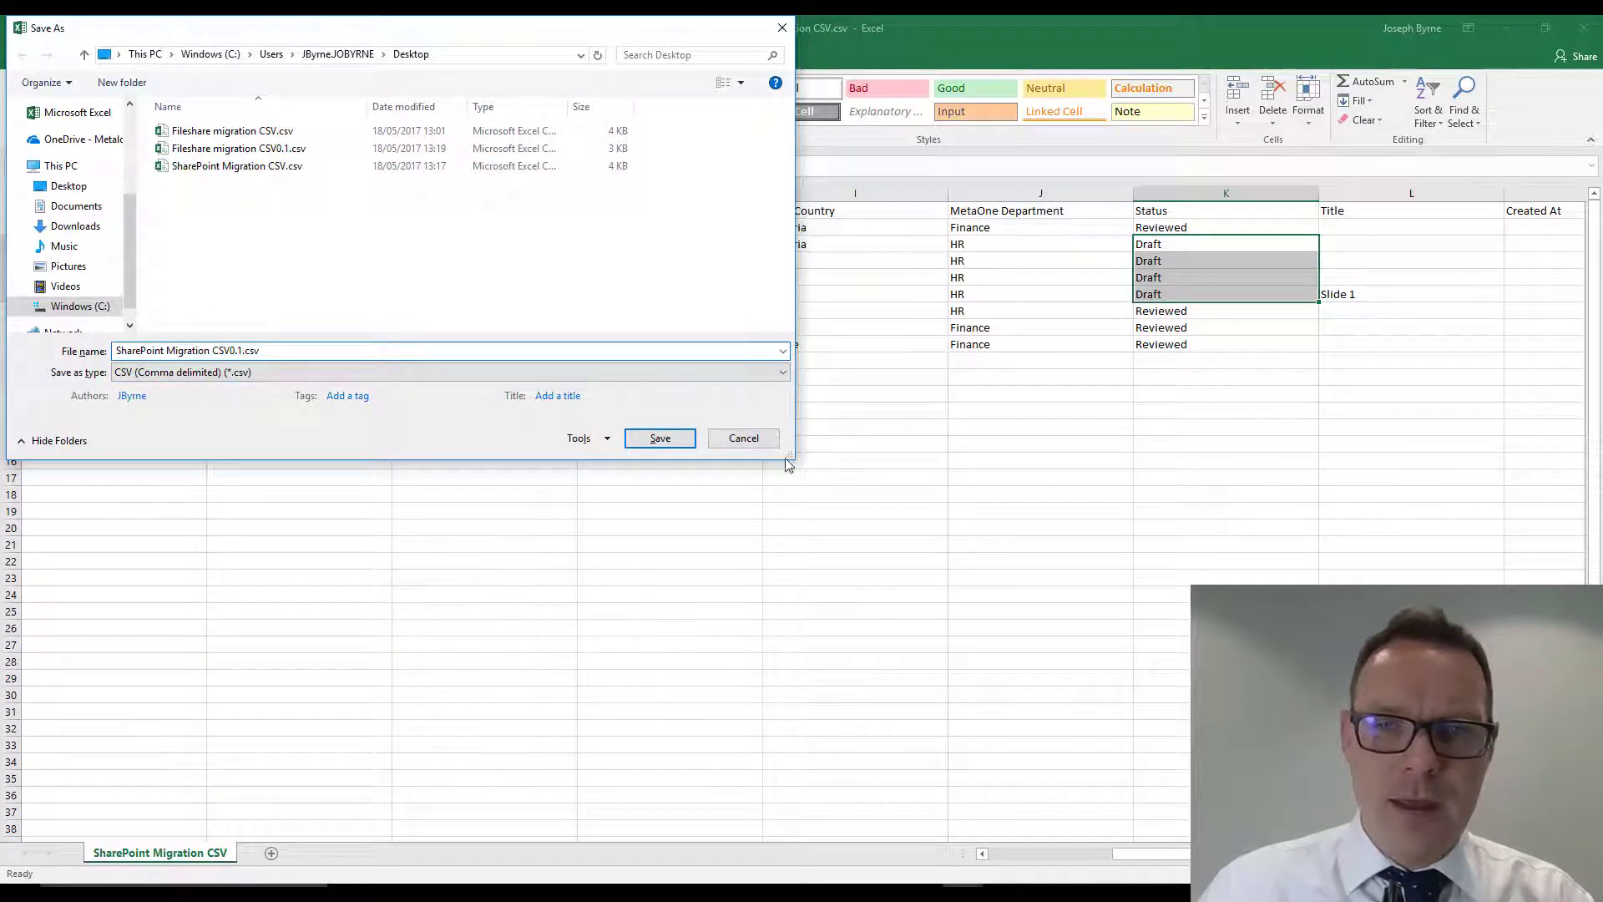
pyautogui.click(660, 438)
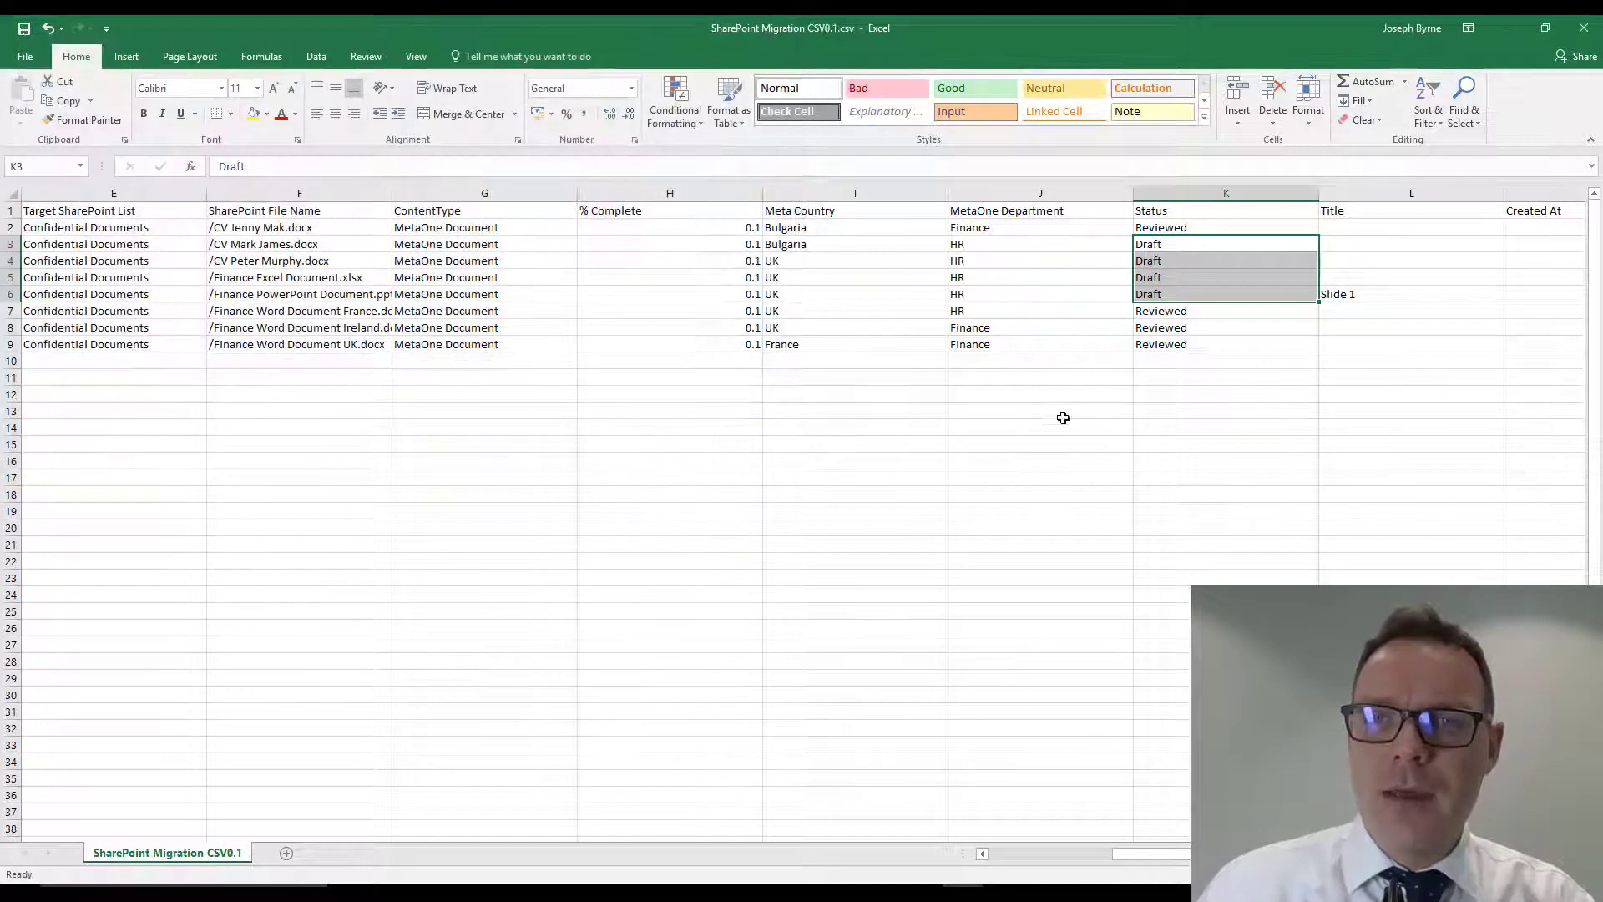
# - Switch to Metalogix Architect Suite, open the Finance site's Confidential Documents library and widen its Name column
pyautogui.click(1036, 344)
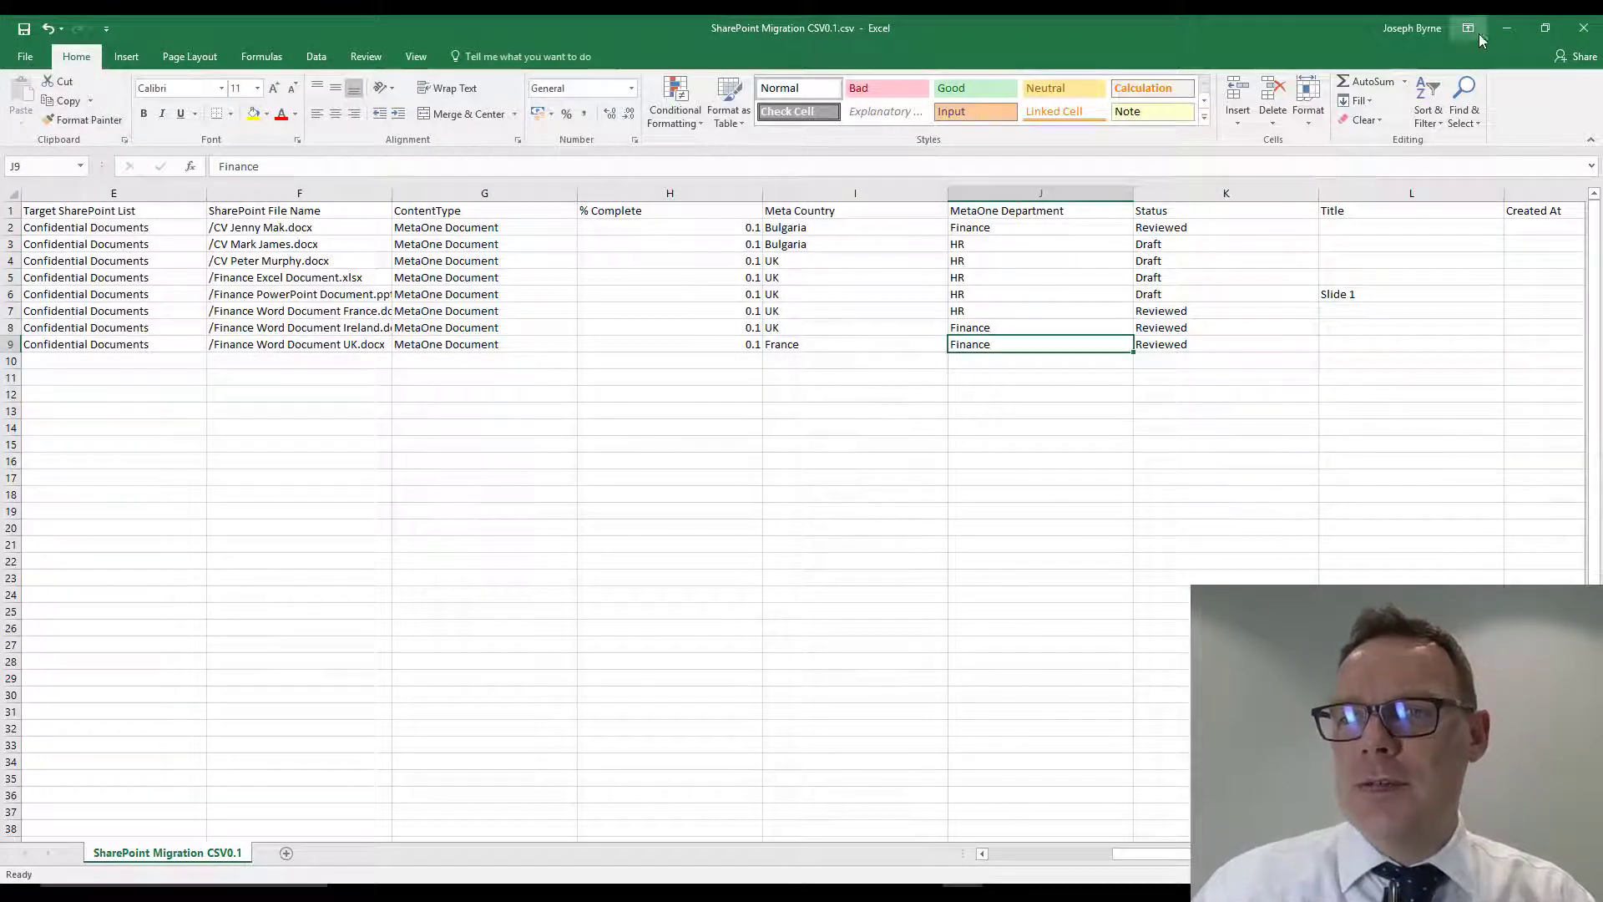
pyautogui.click(1507, 28)
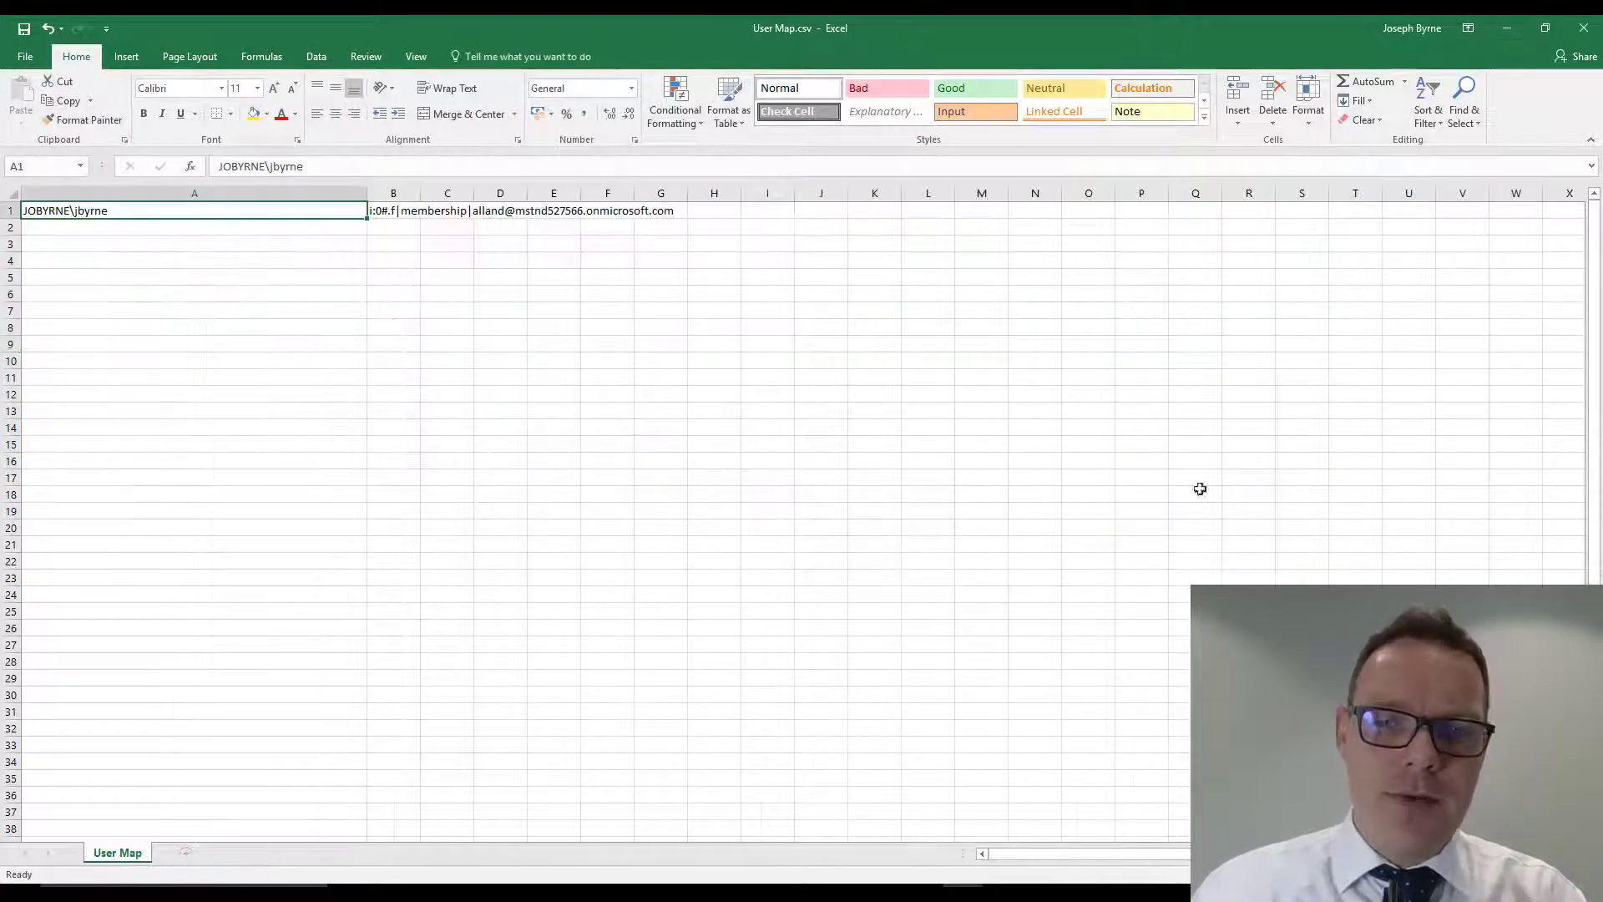
pyautogui.click(1508, 29)
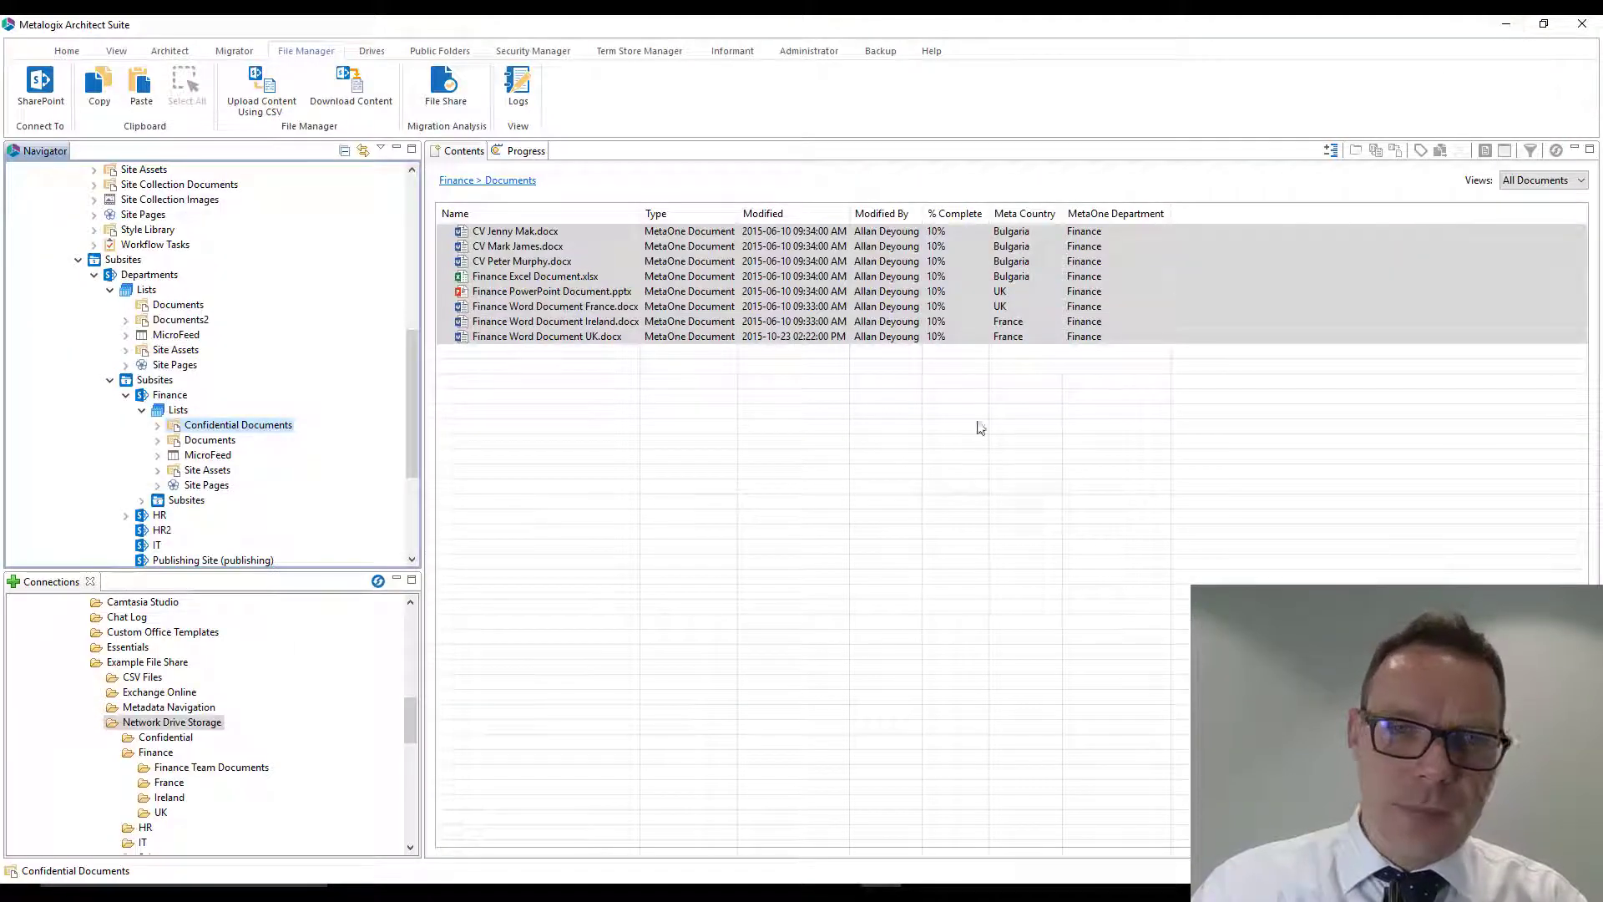
pyautogui.click(237, 426)
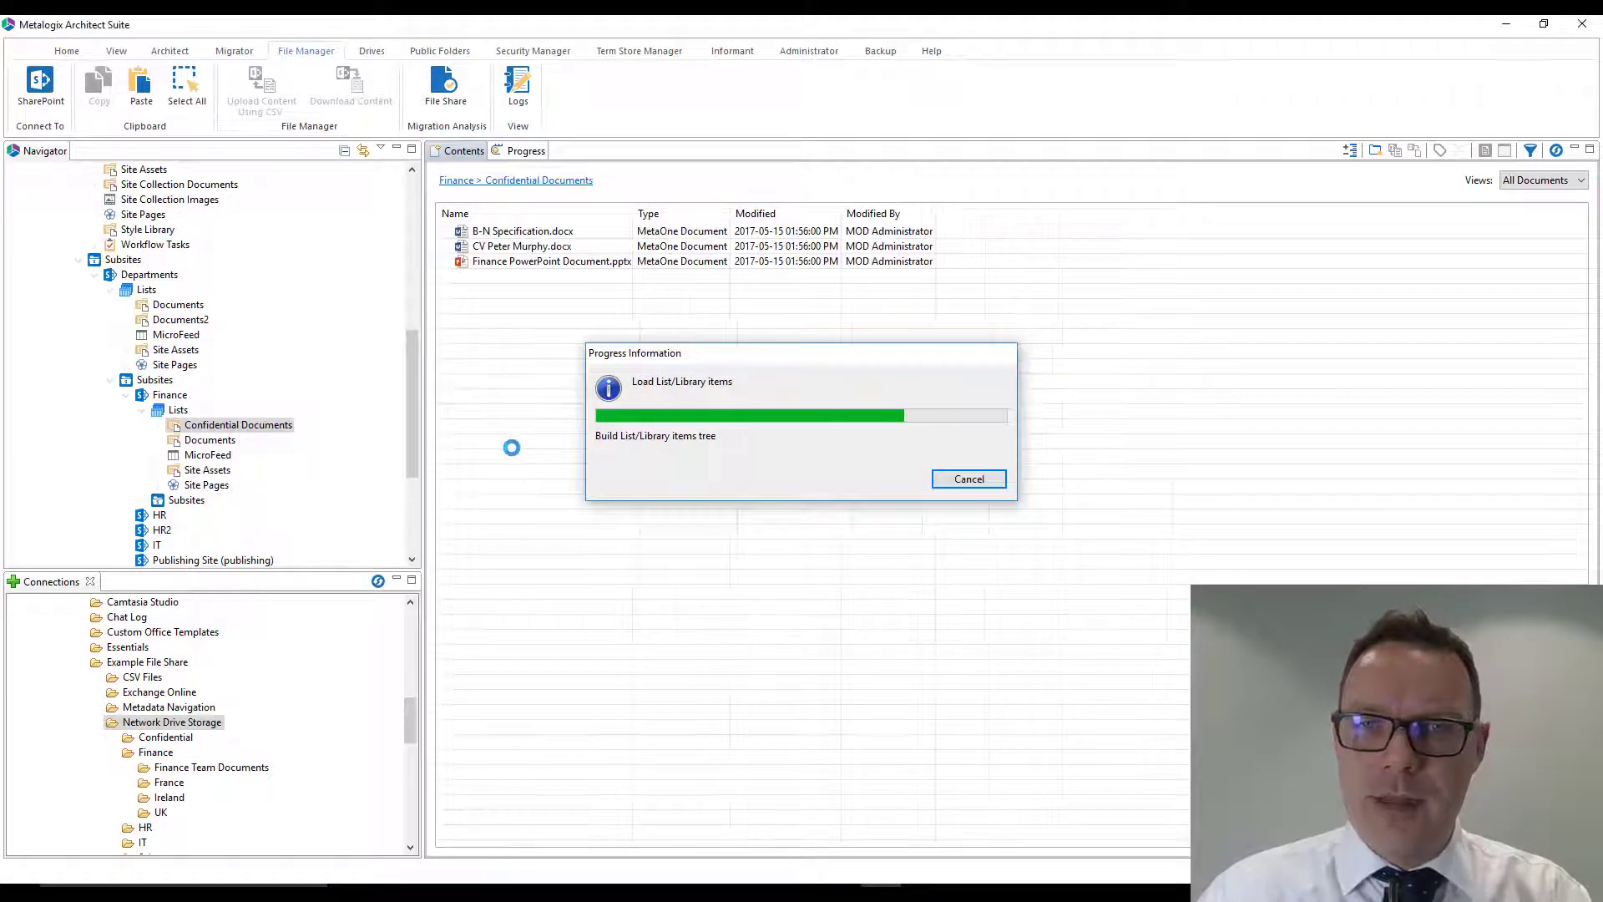
pyautogui.moveTo(632, 213); pyautogui.dragTo(718, 213)
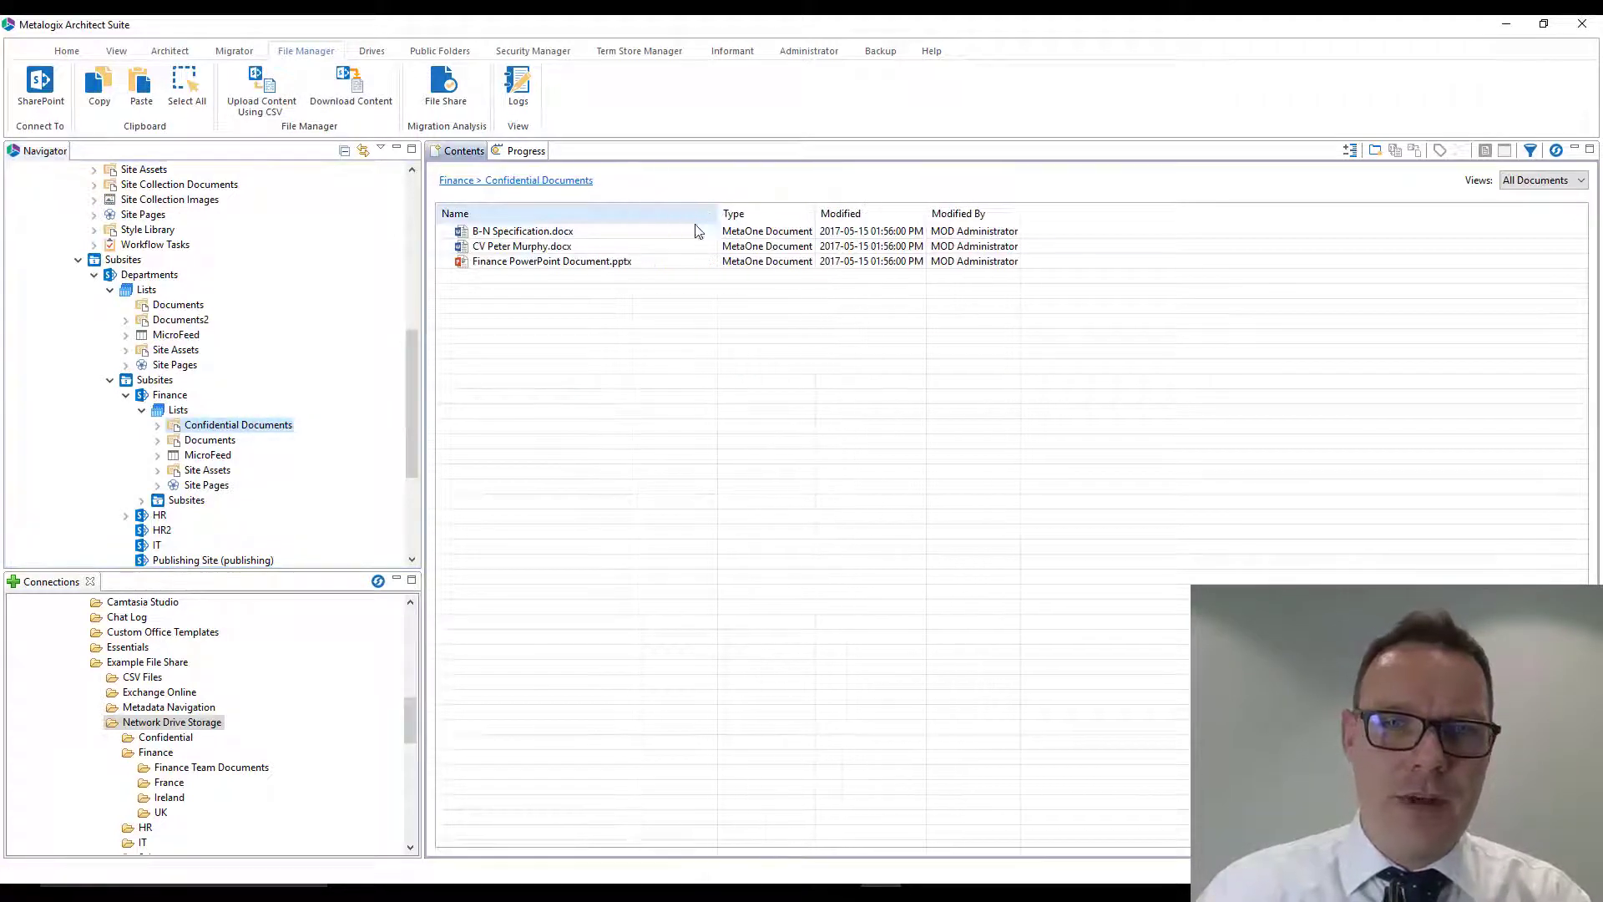
# - Delete all existing documents from the Finance Confidential Documents library
pyautogui.click(528, 265)
pyautogui.hotkey('ctrl', 'a')
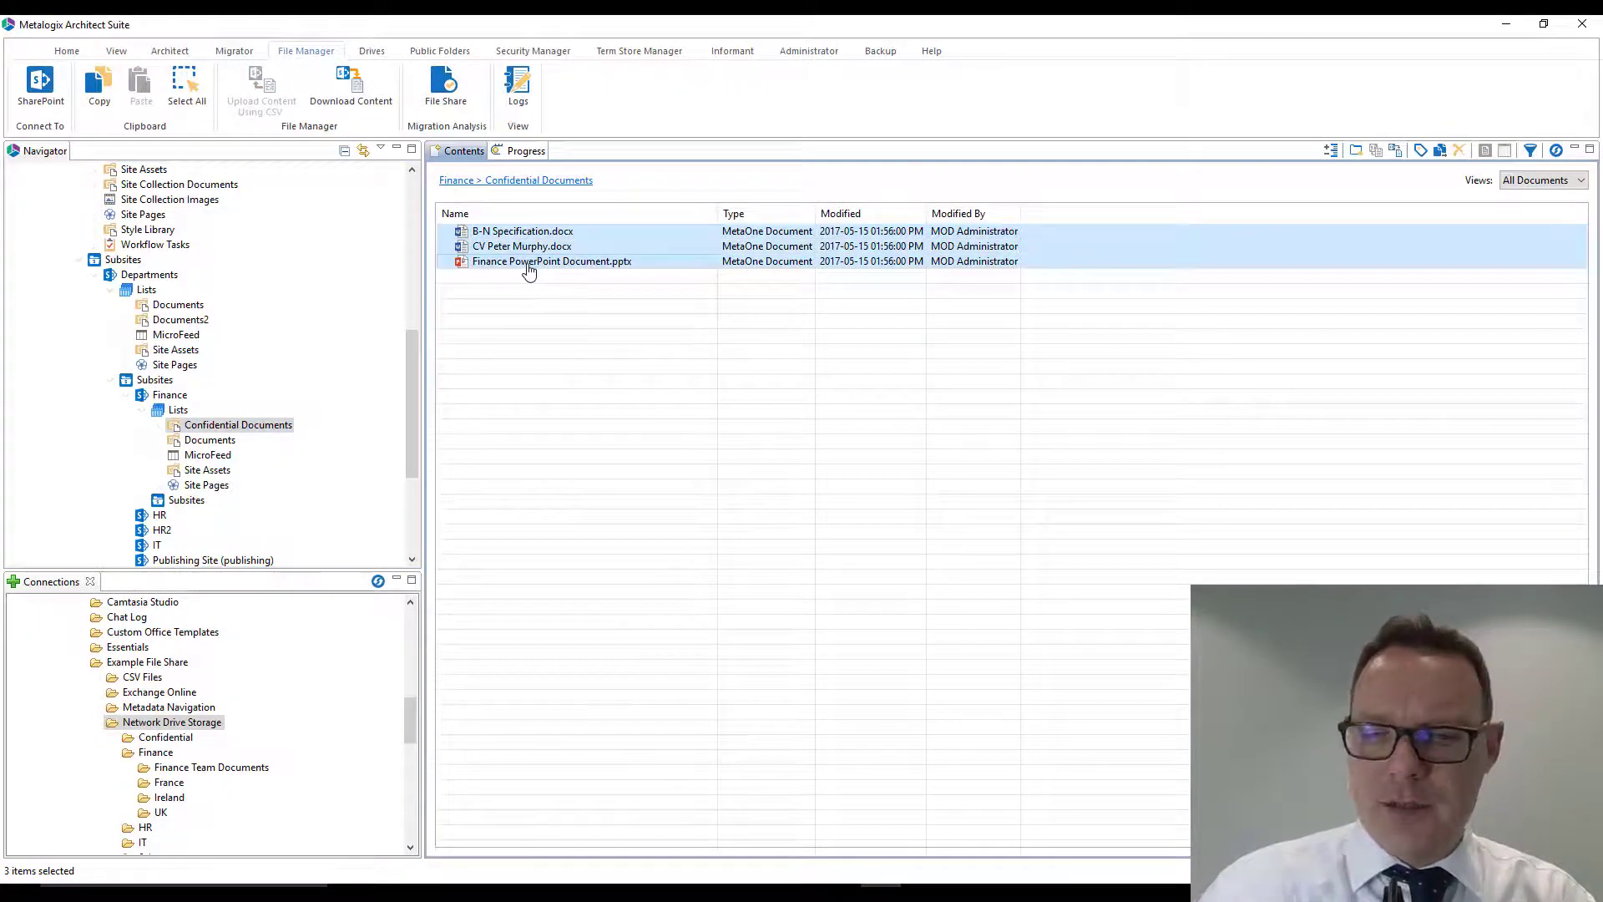
pyautogui.press('Delete')
pyautogui.click(622, 385)
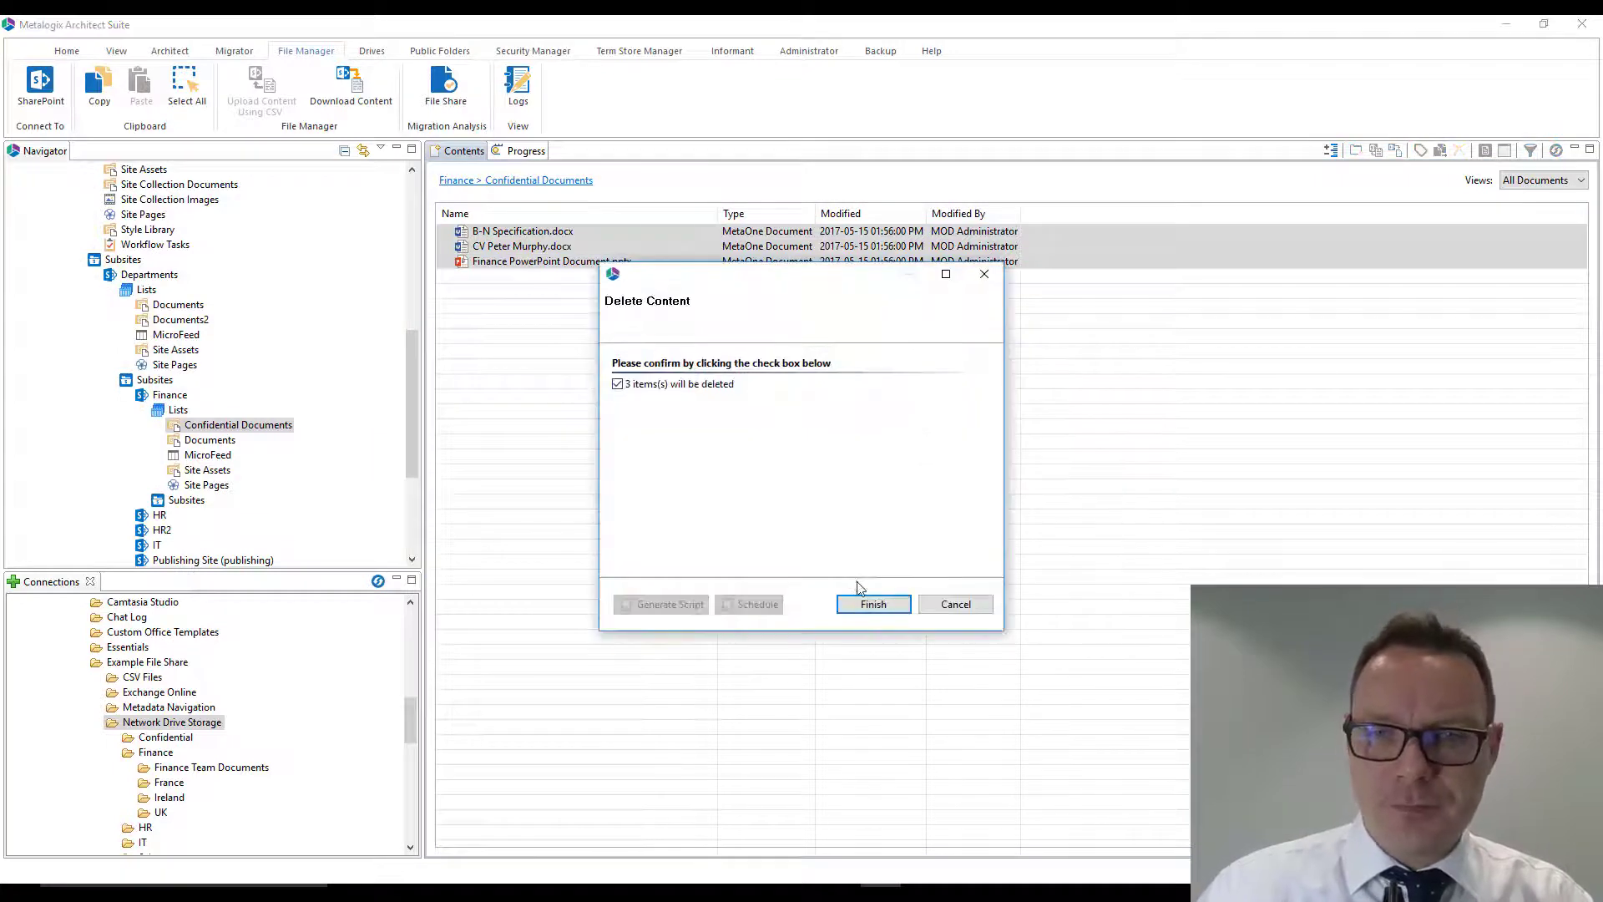
pyautogui.click(873, 603)
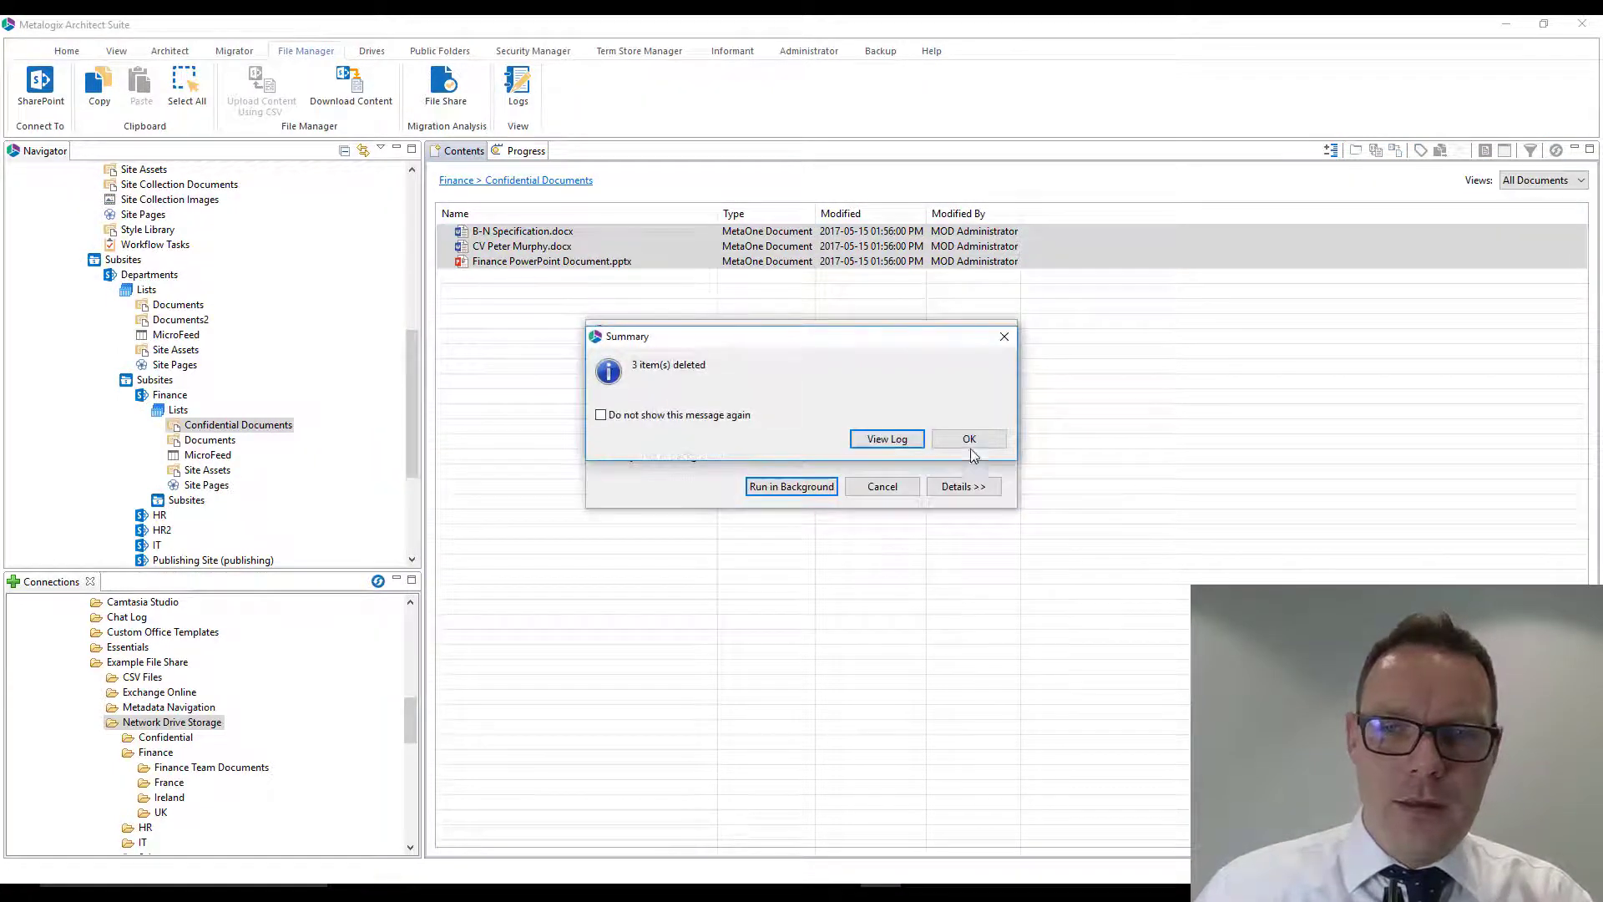
pyautogui.click(968, 439)
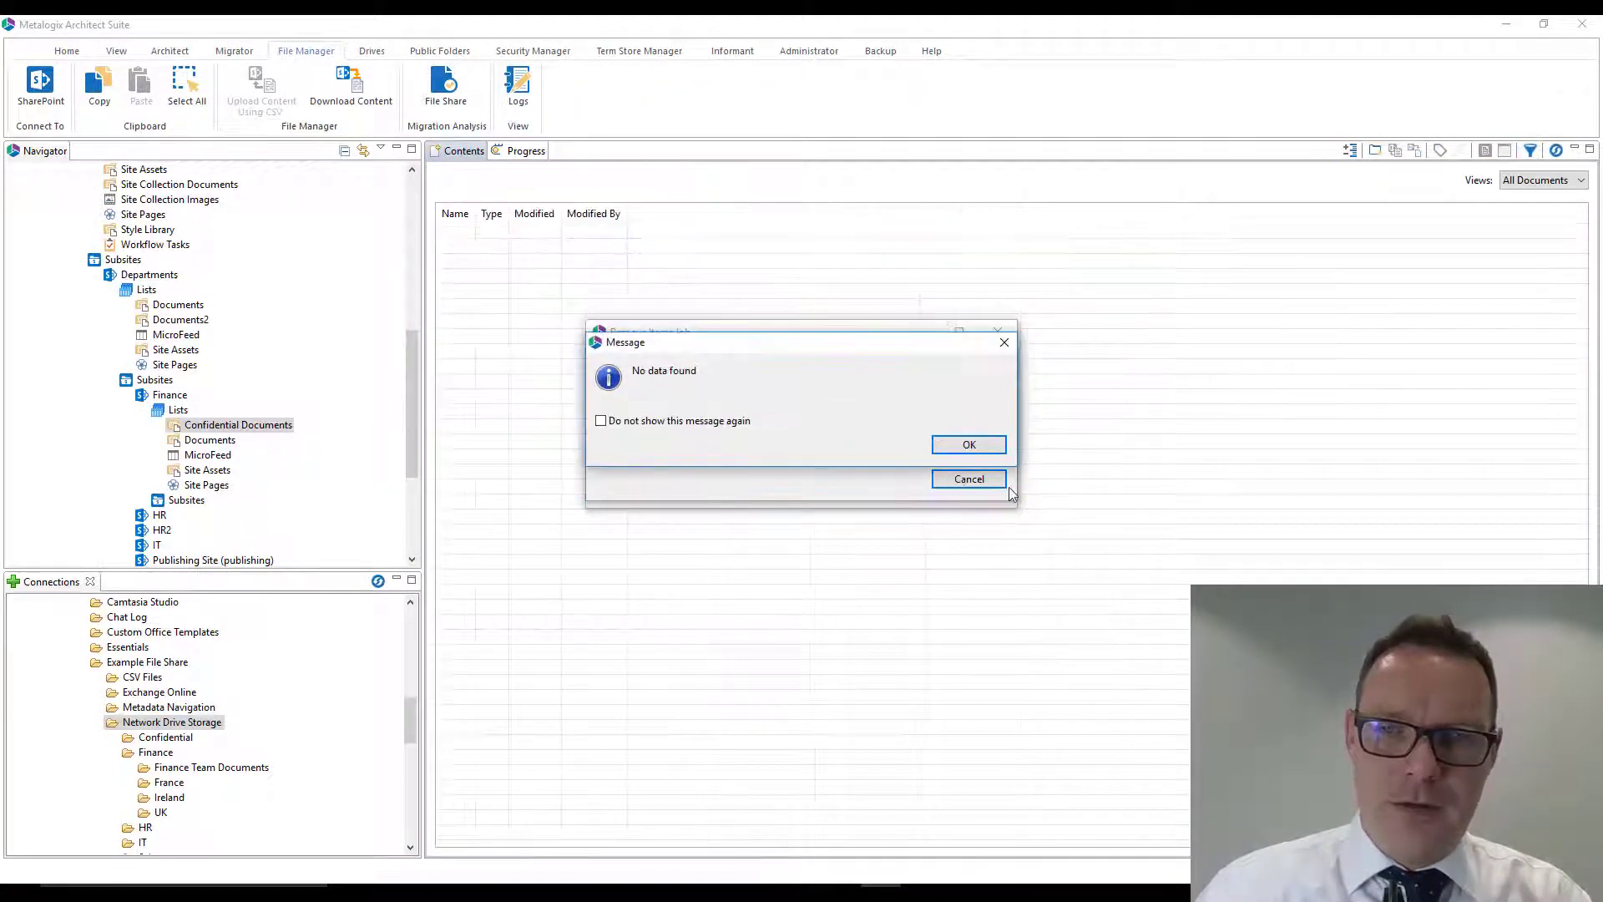
pyautogui.click(971, 445)
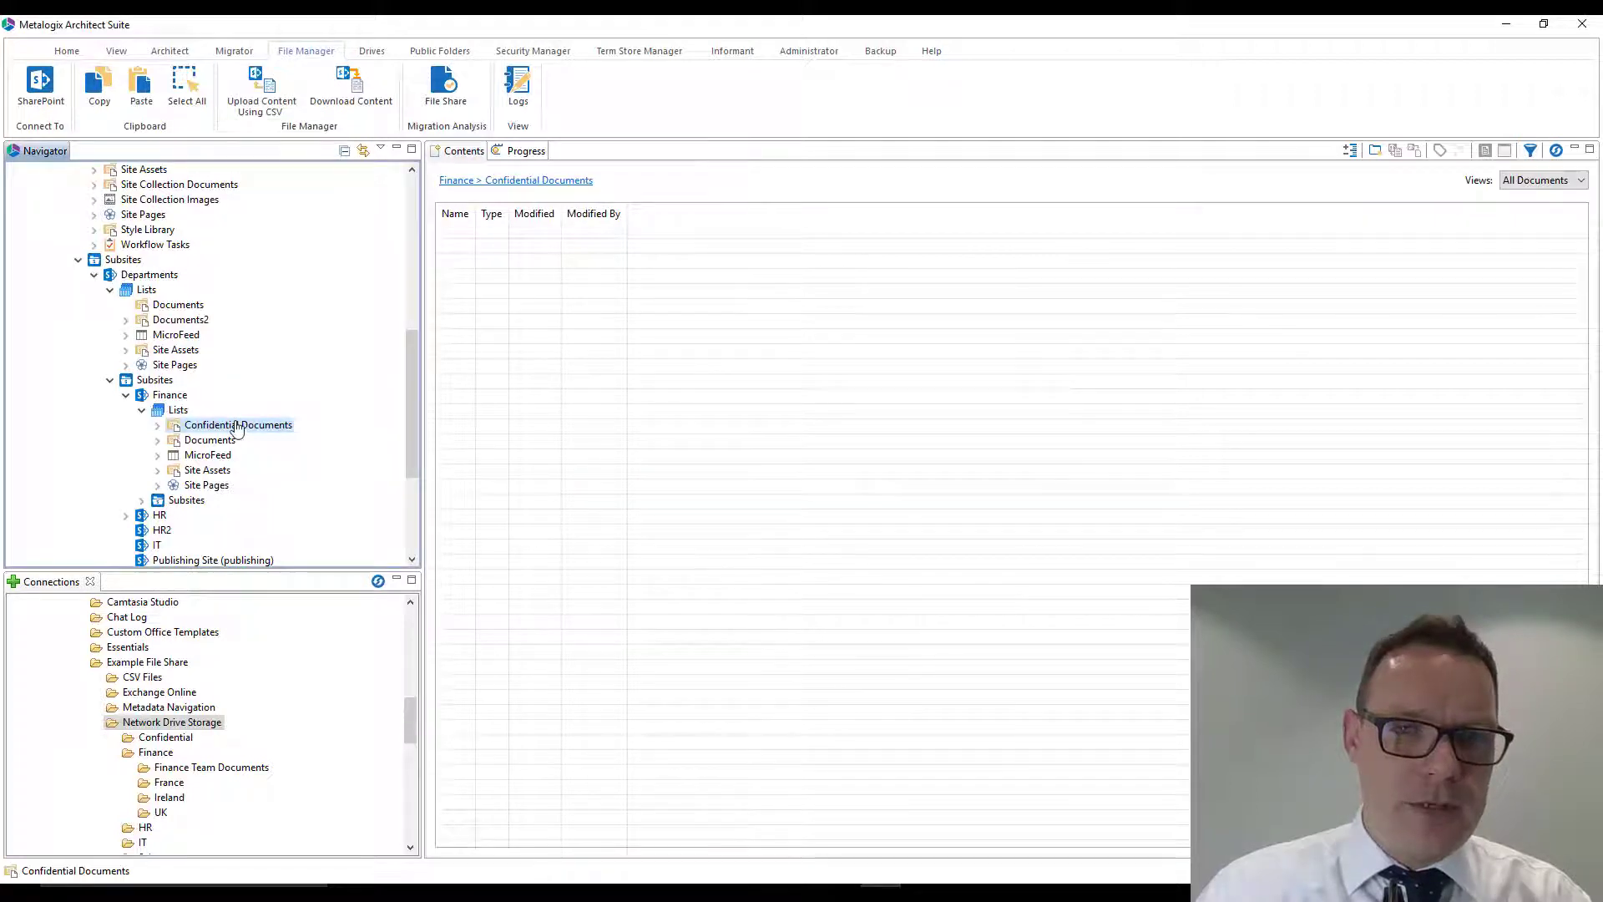
# - Start a CSV-based content upload to Confidential Documents and load SharePoint Migration CSV0.1.csv from the Desktop
pyautogui.click(262, 88)
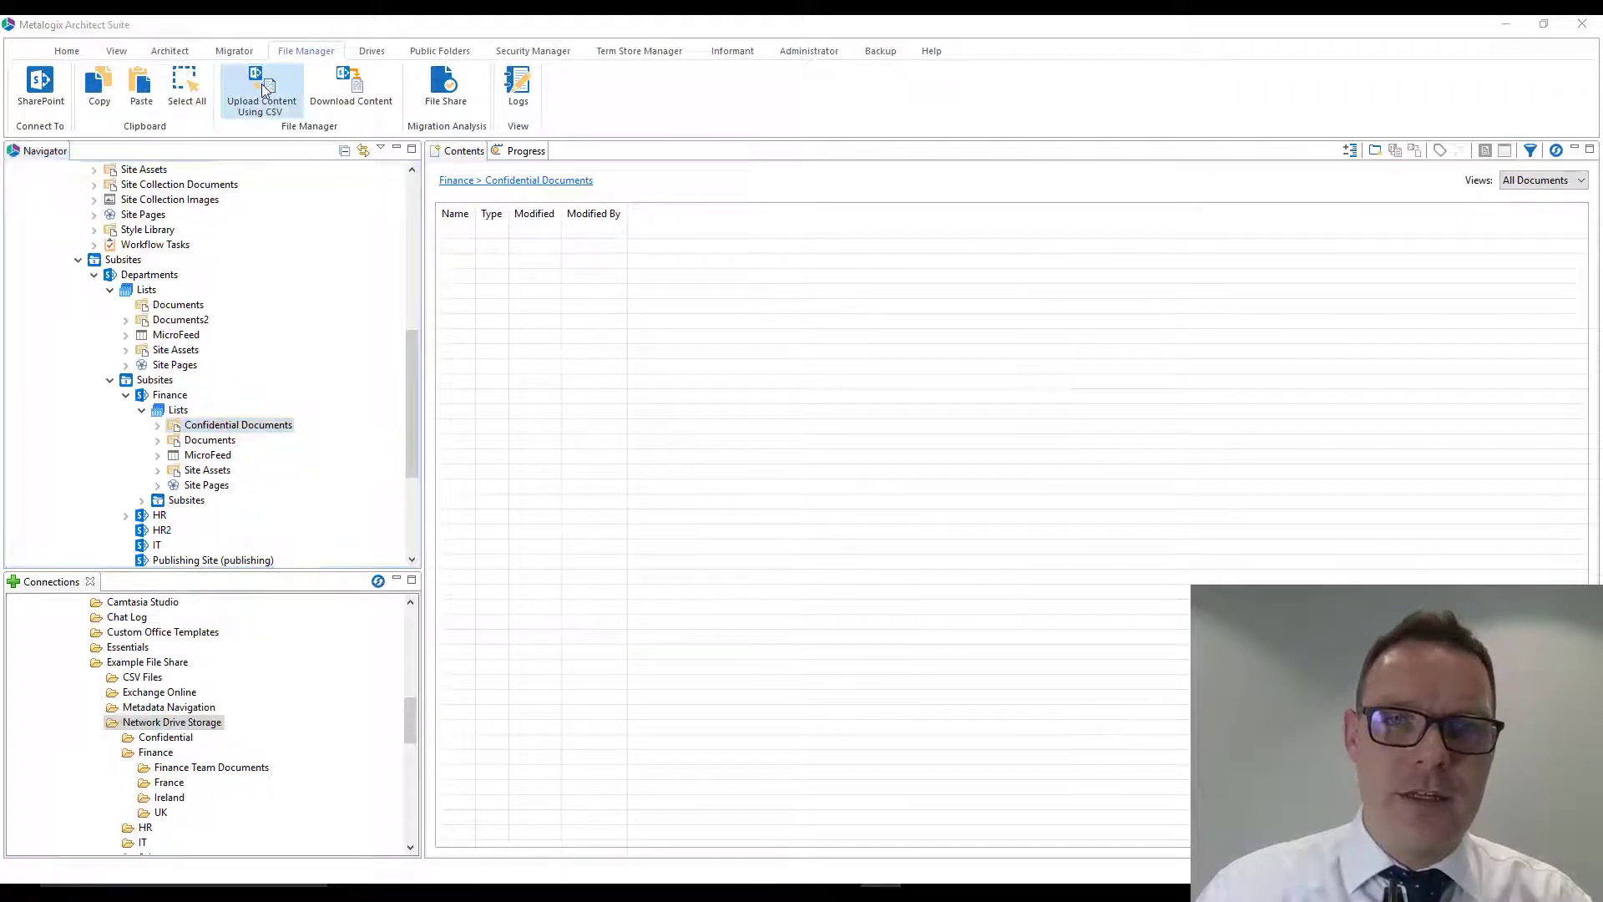
pyautogui.click(1020, 316)
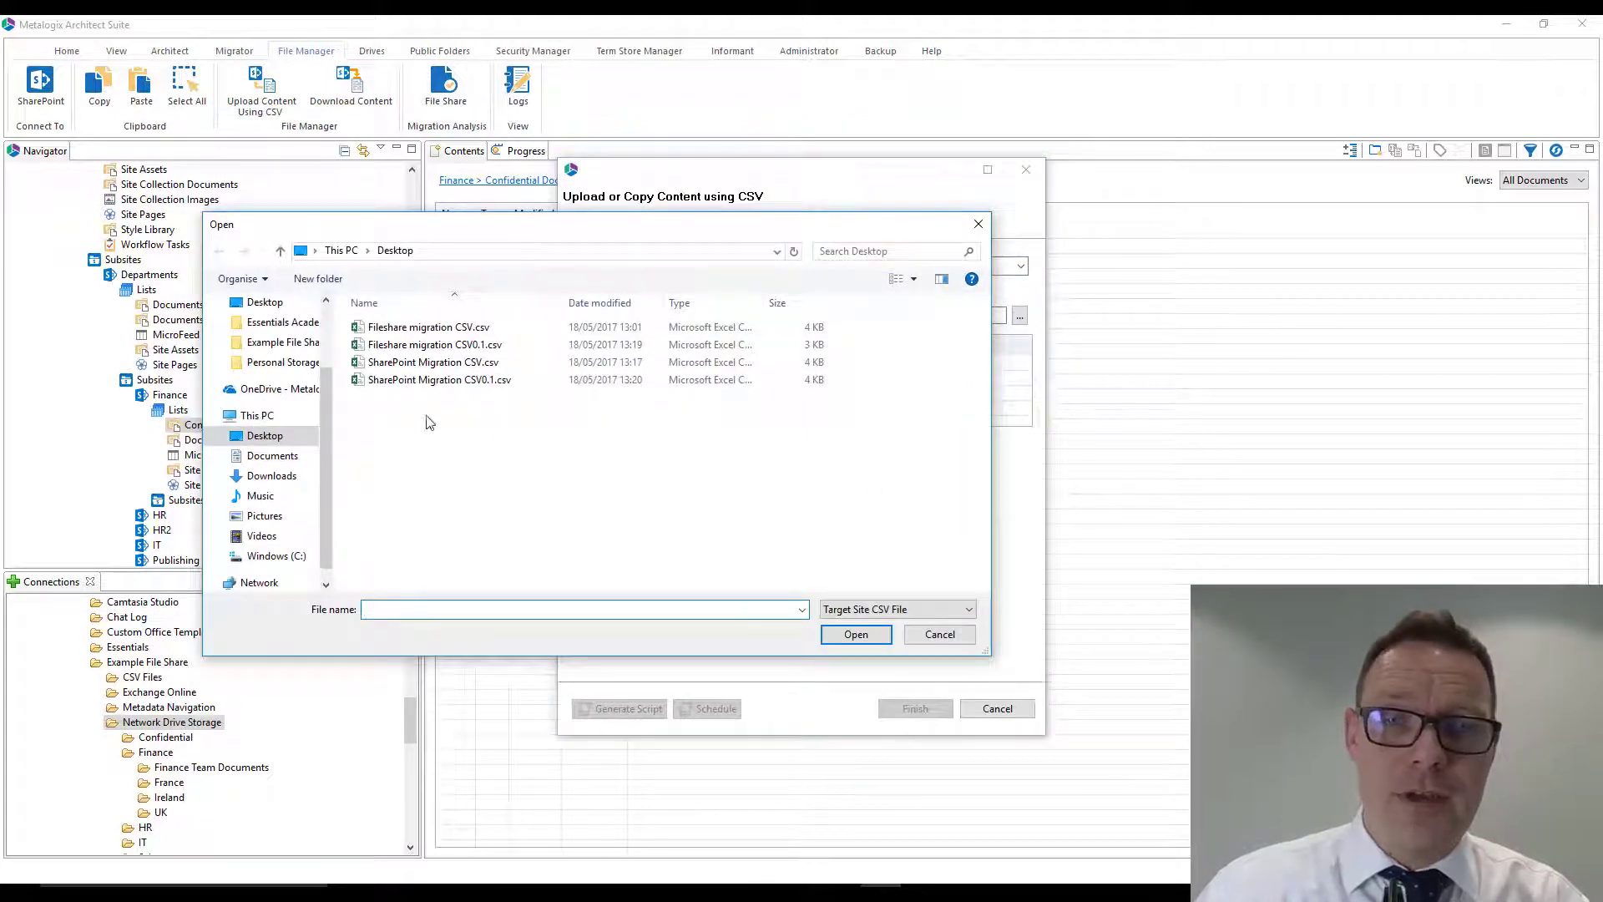
pyautogui.doubleClick(434, 380)
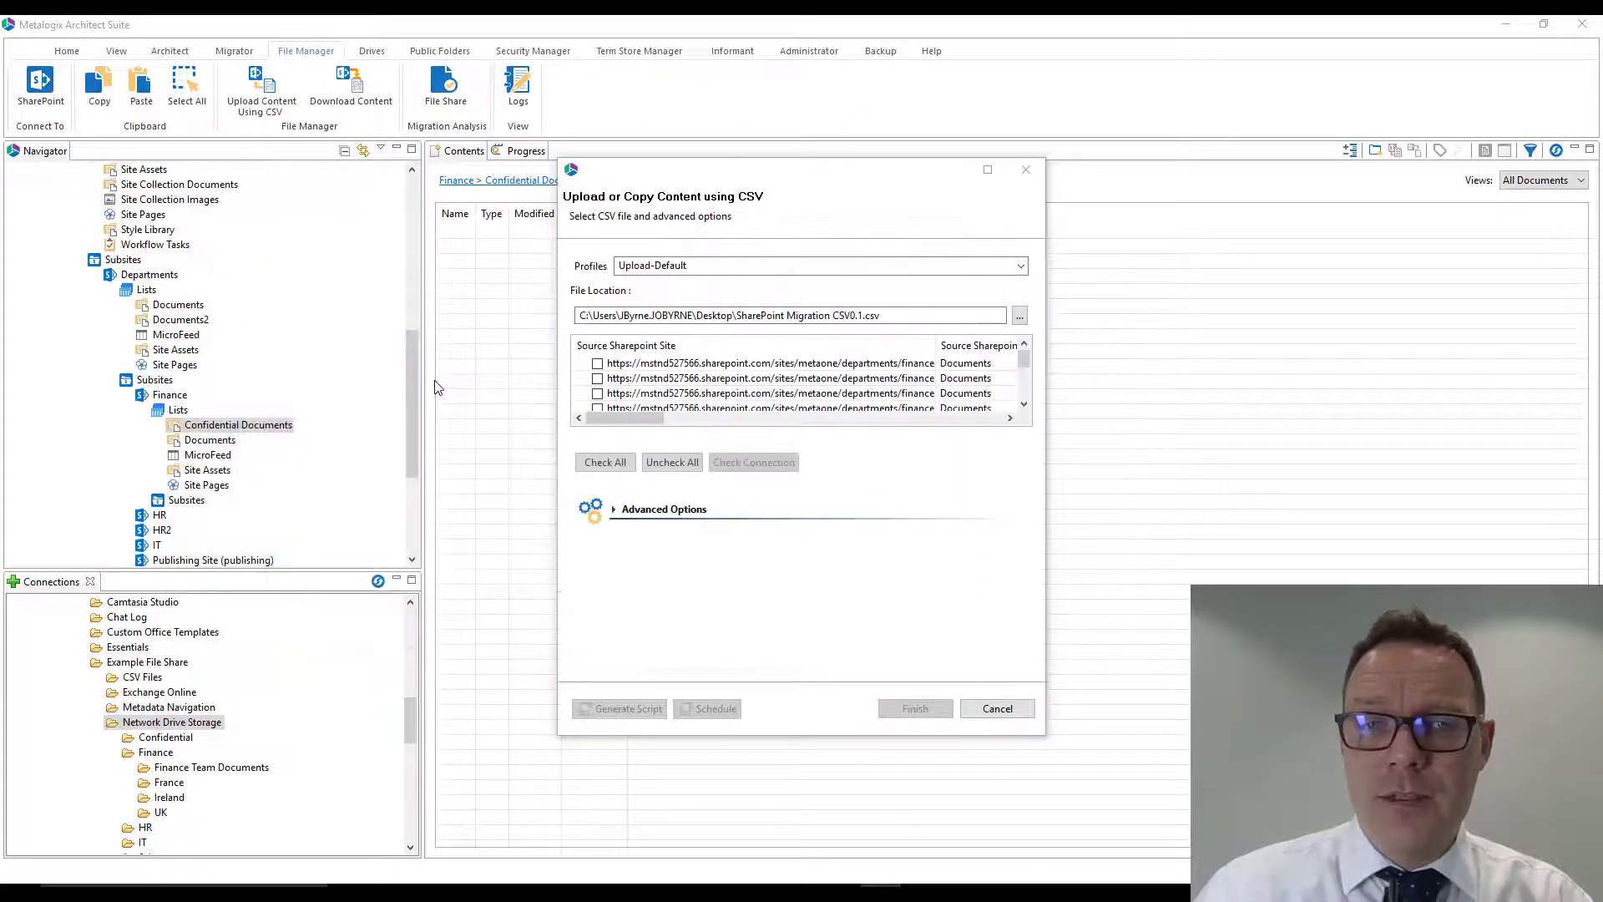
# - Review the loaded CSV columns in the enlarged dialog, then select all rows and check their connections
pyautogui.click(986, 171)
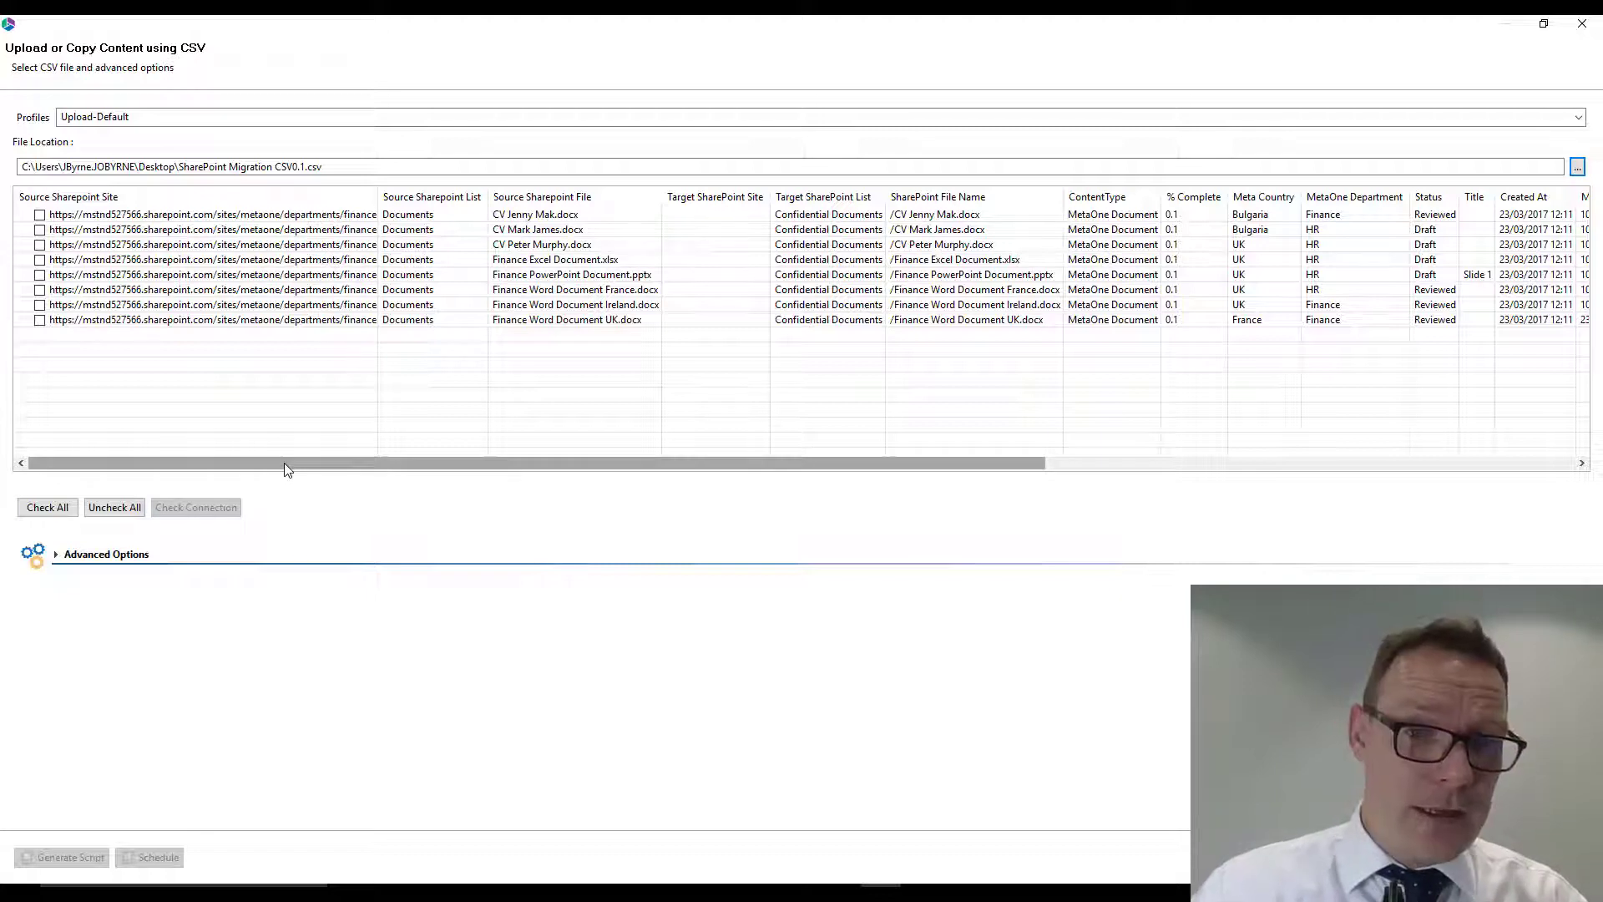
pyautogui.moveTo(284, 463); pyautogui.dragTo(633, 483)
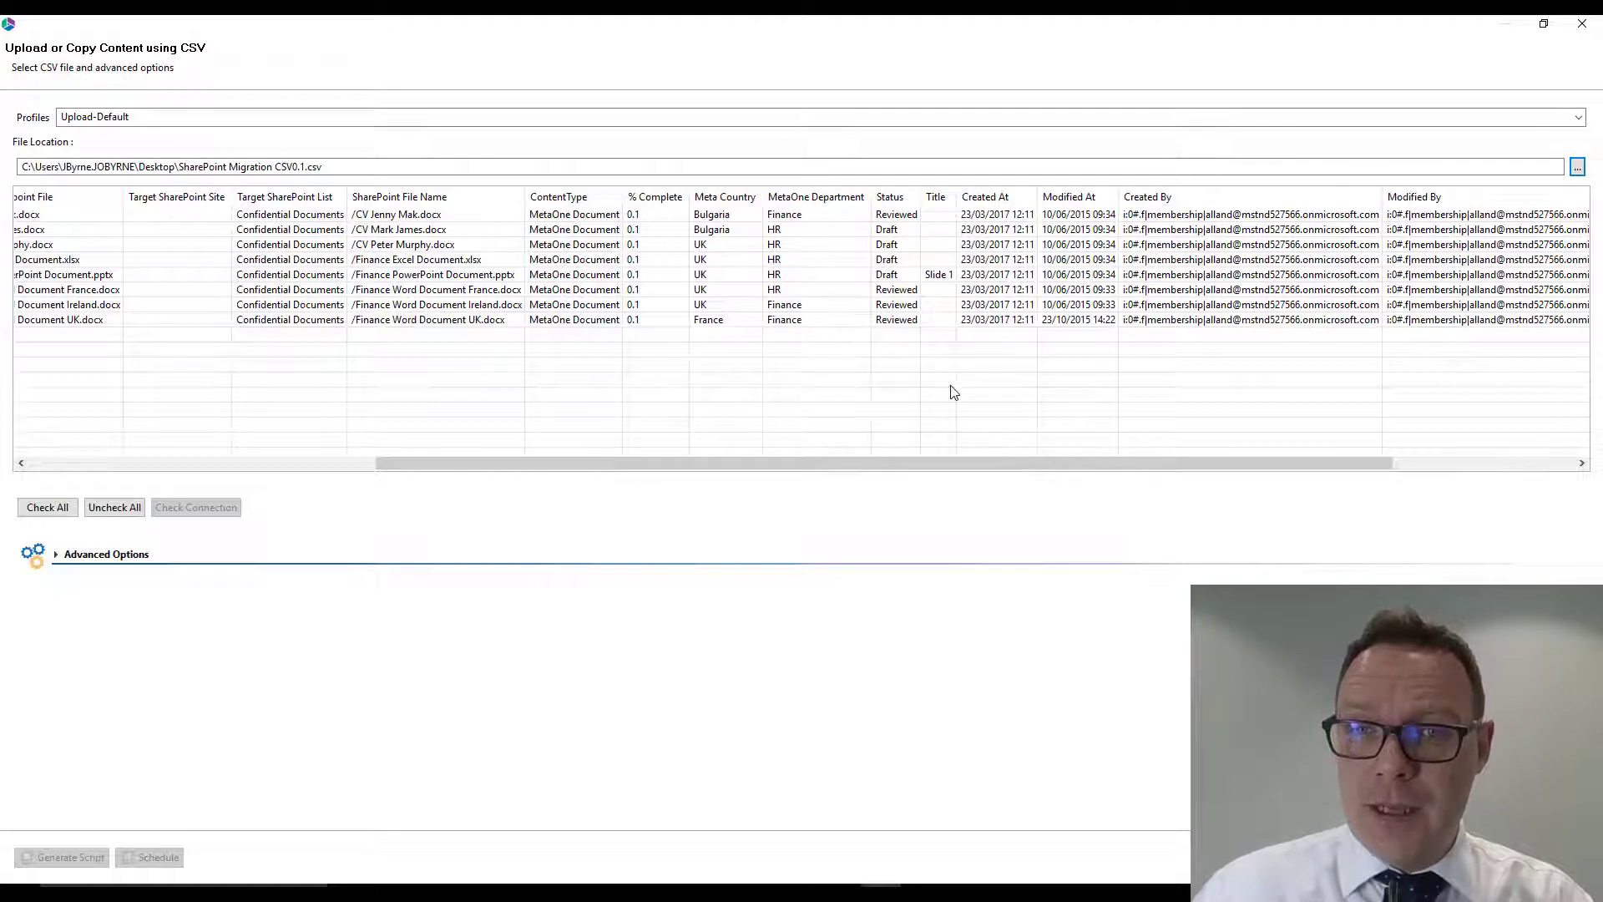
pyautogui.moveTo(976, 455); pyautogui.dragTo(628, 461)
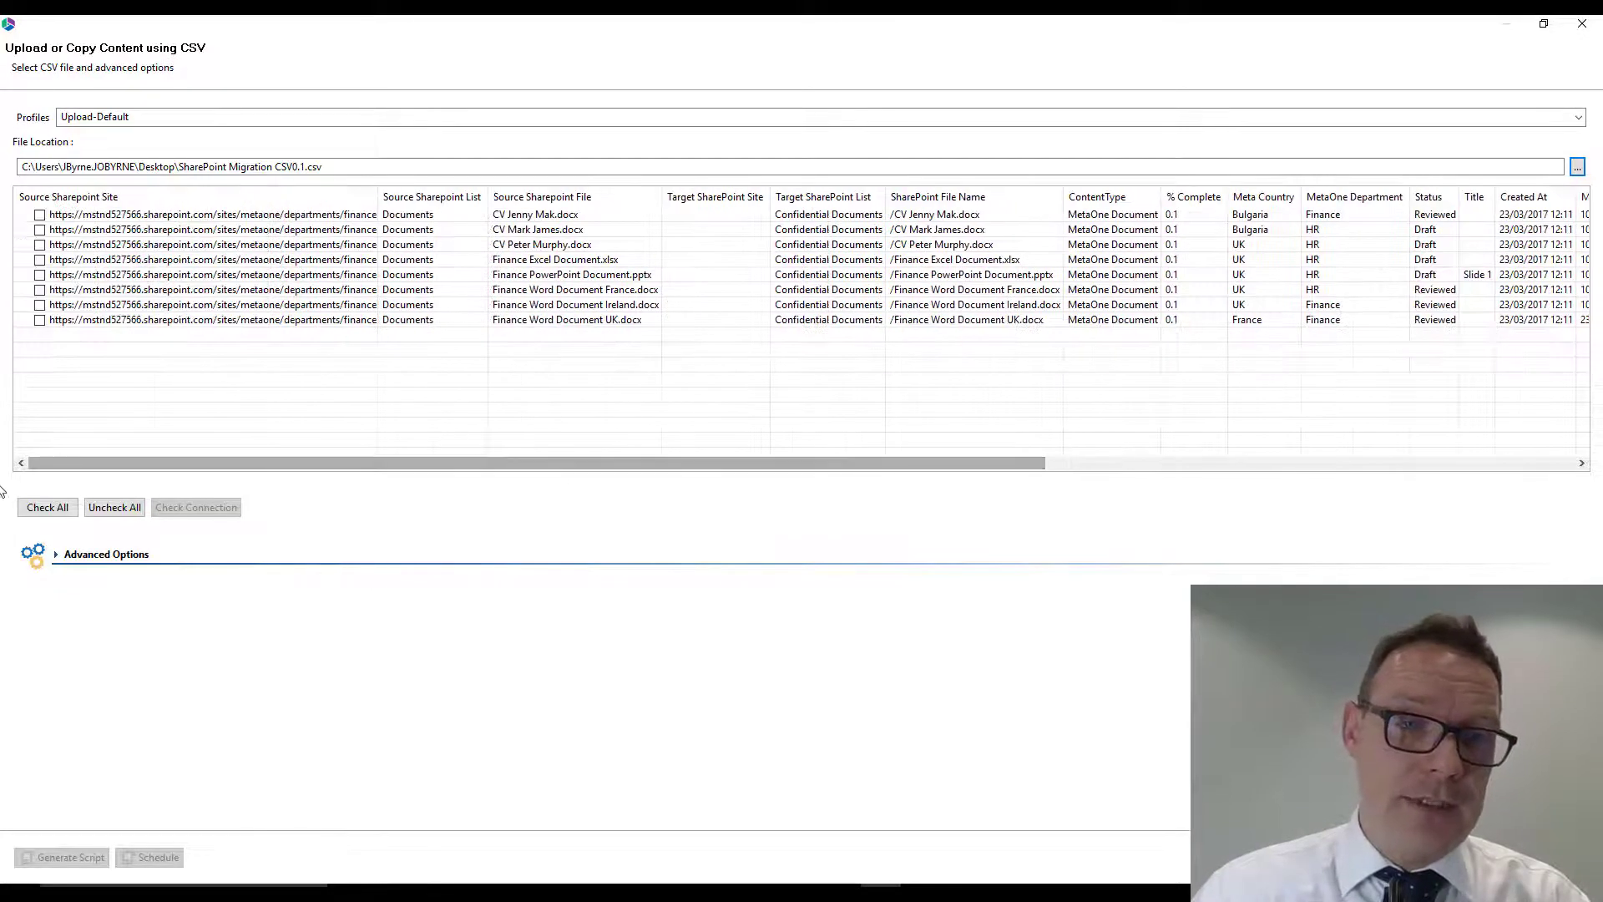
pyautogui.click(48, 507)
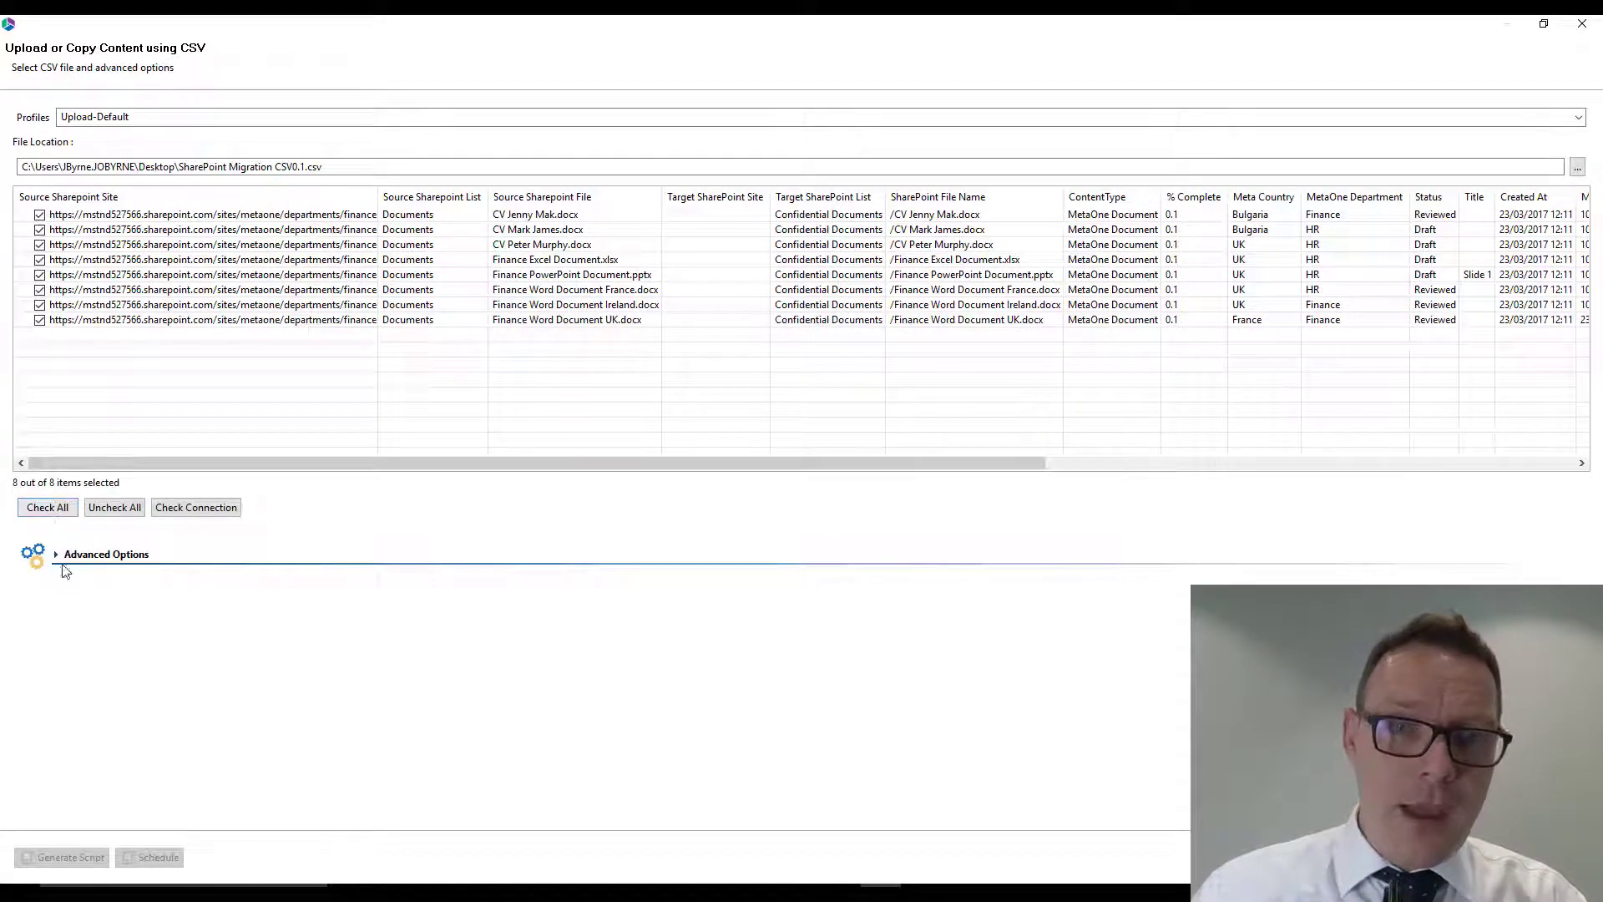
pyautogui.click(199, 510)
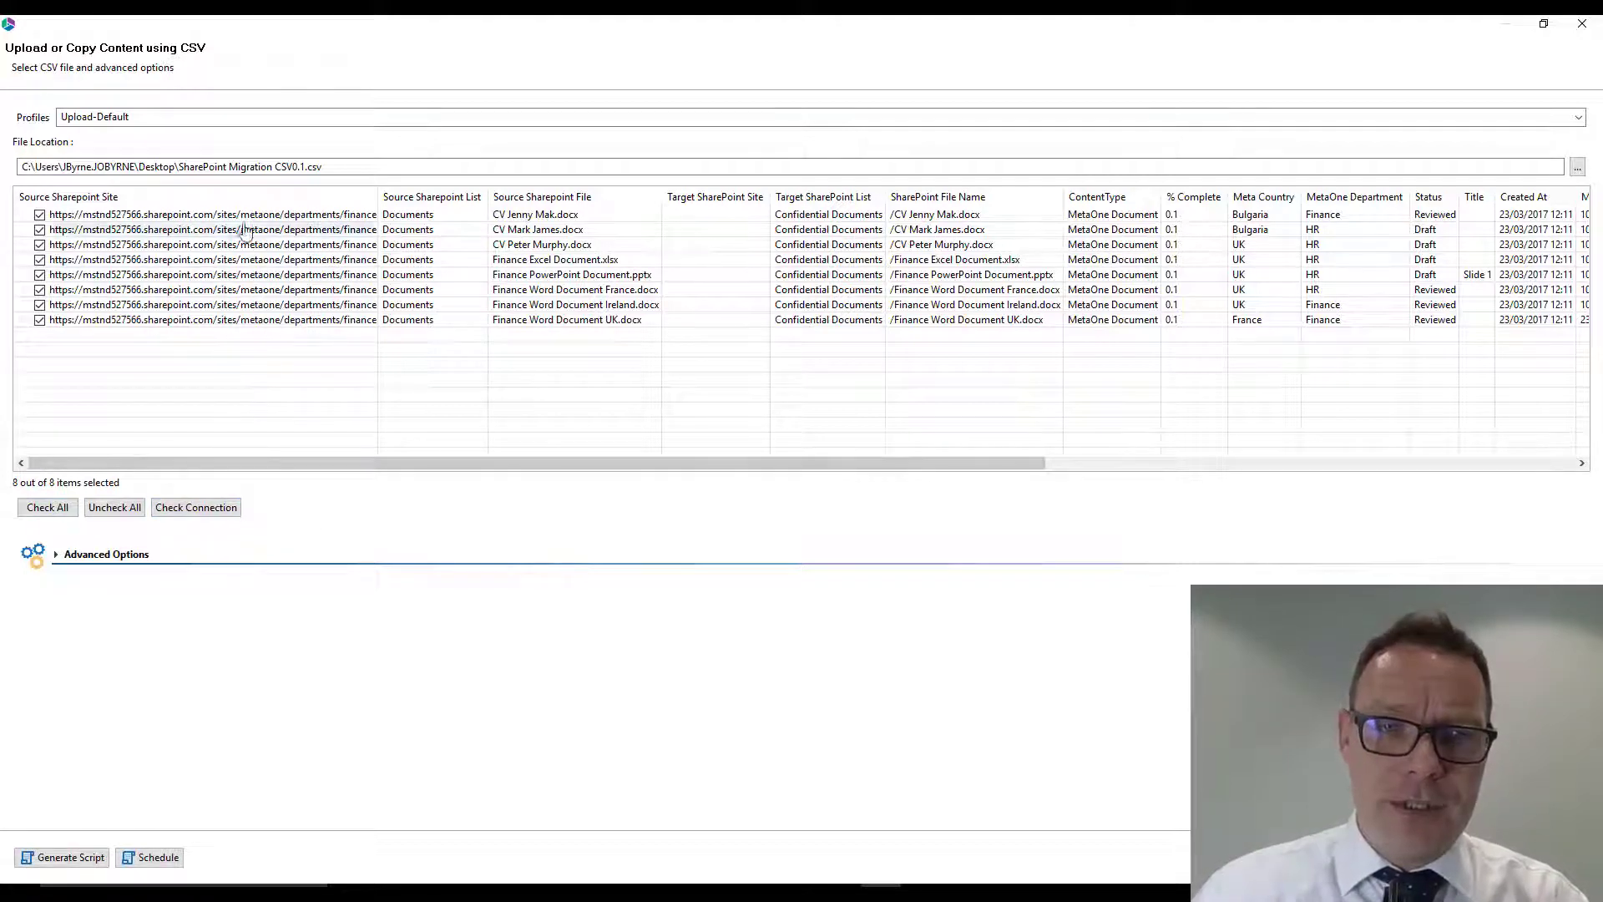
# - Review the advanced options, keeping overwrite of existing files and all versions included, and run the copy with its progress details shown
pyautogui.click(84, 555)
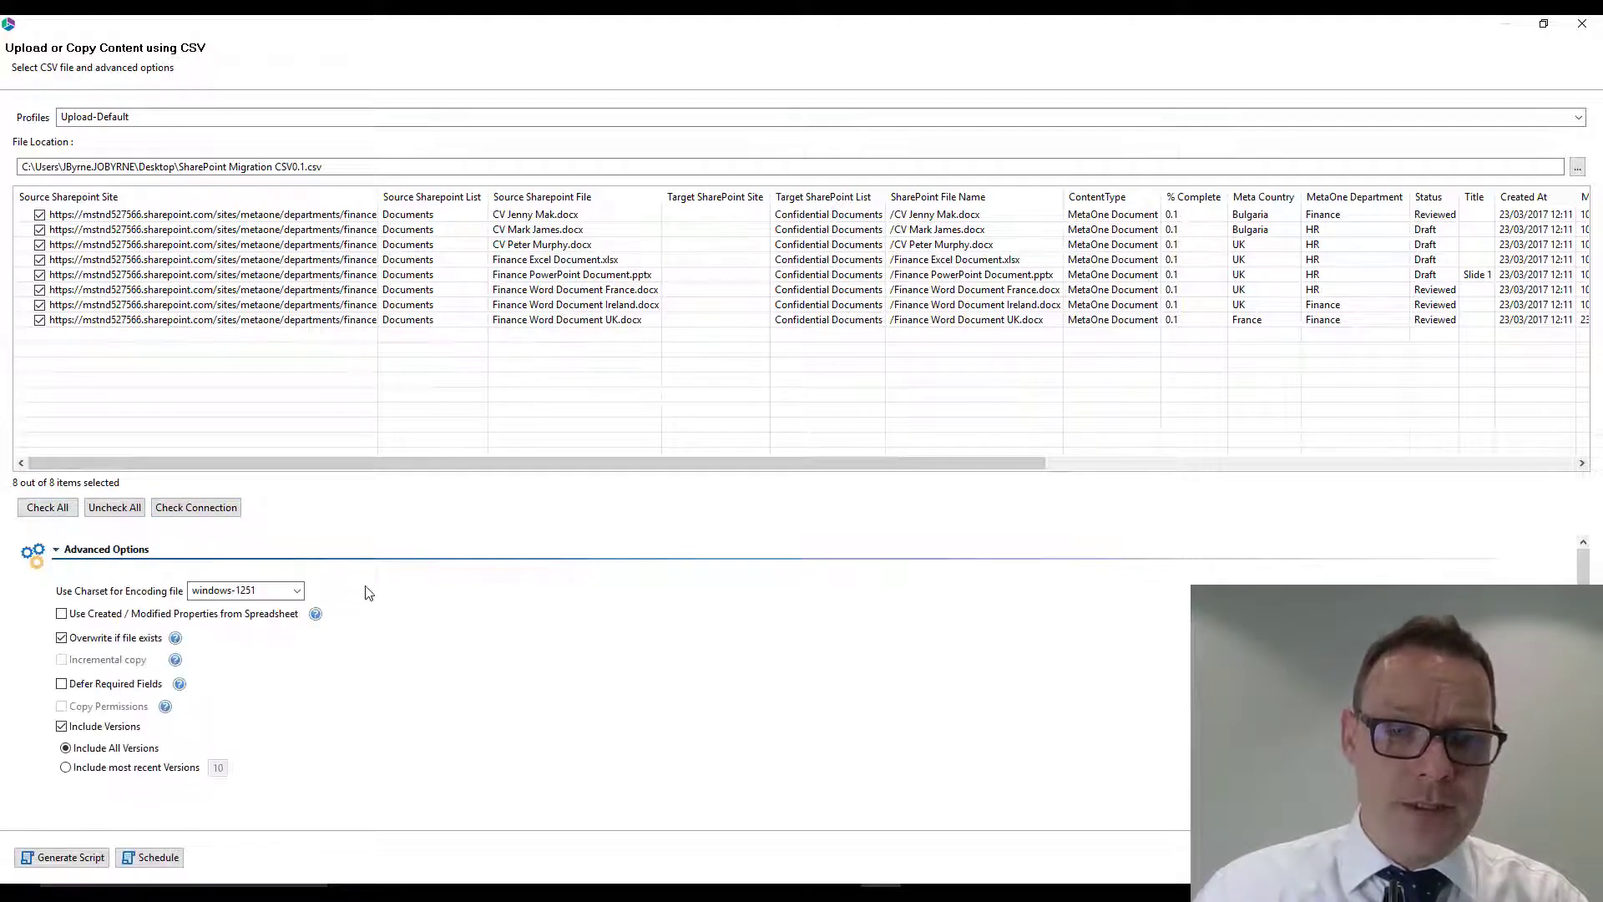
pyautogui.scroll(-3, 167, 660)
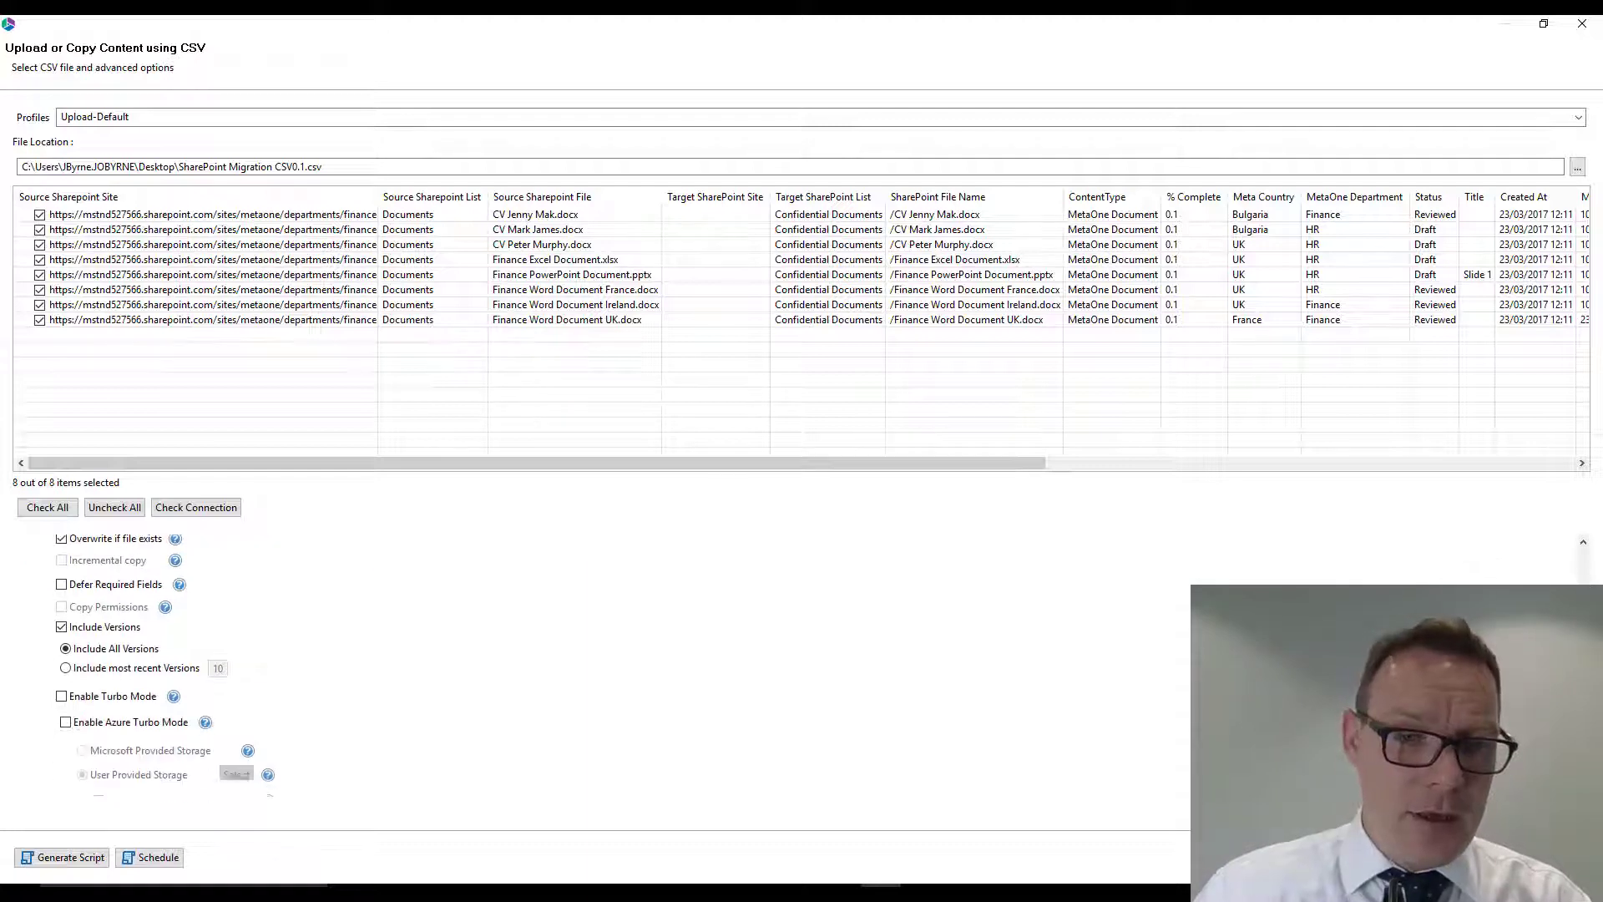
pyautogui.scroll(1, 167, 659)
pyautogui.scroll(2, 167, 660)
pyautogui.scroll(-2, 167, 660)
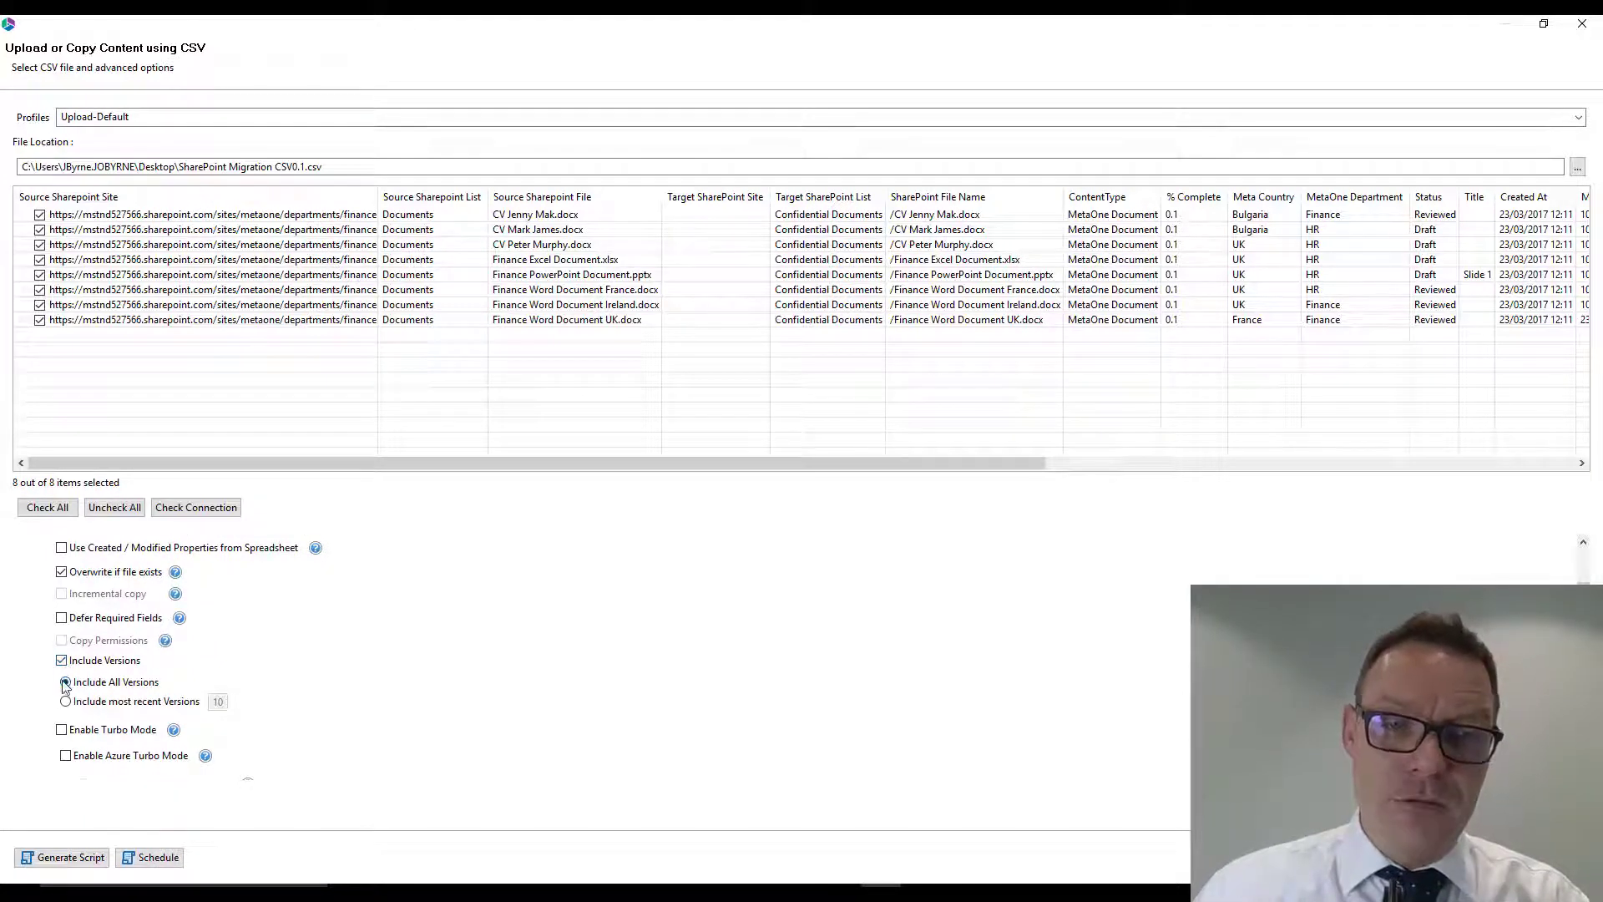
pyautogui.scroll(-3, 167, 651)
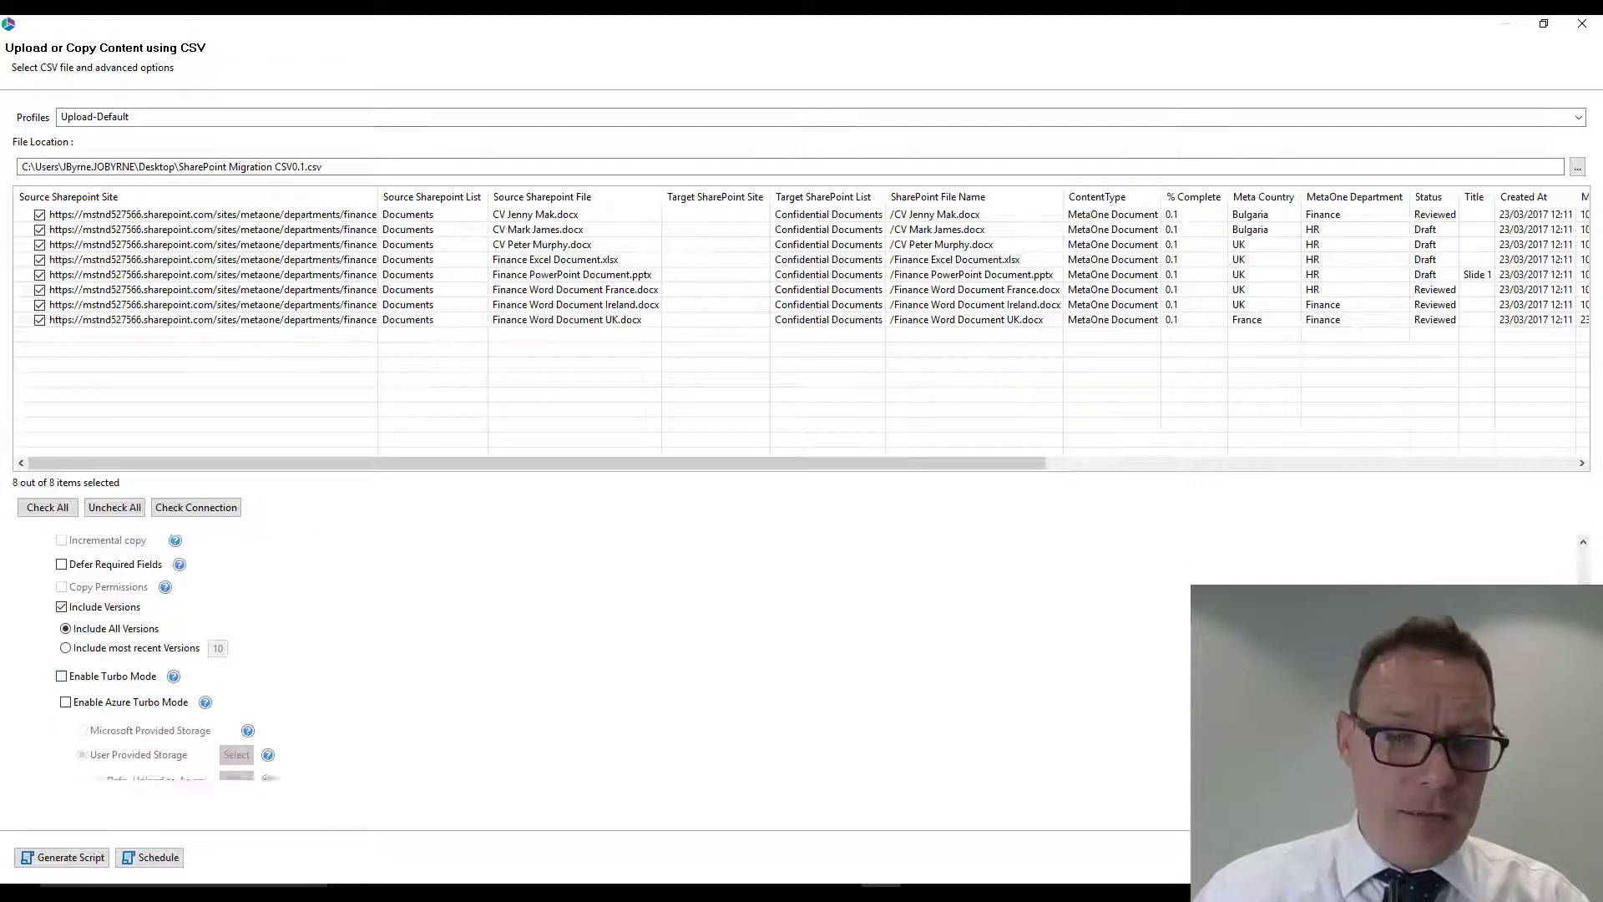
pyautogui.scroll(5, 370, 719)
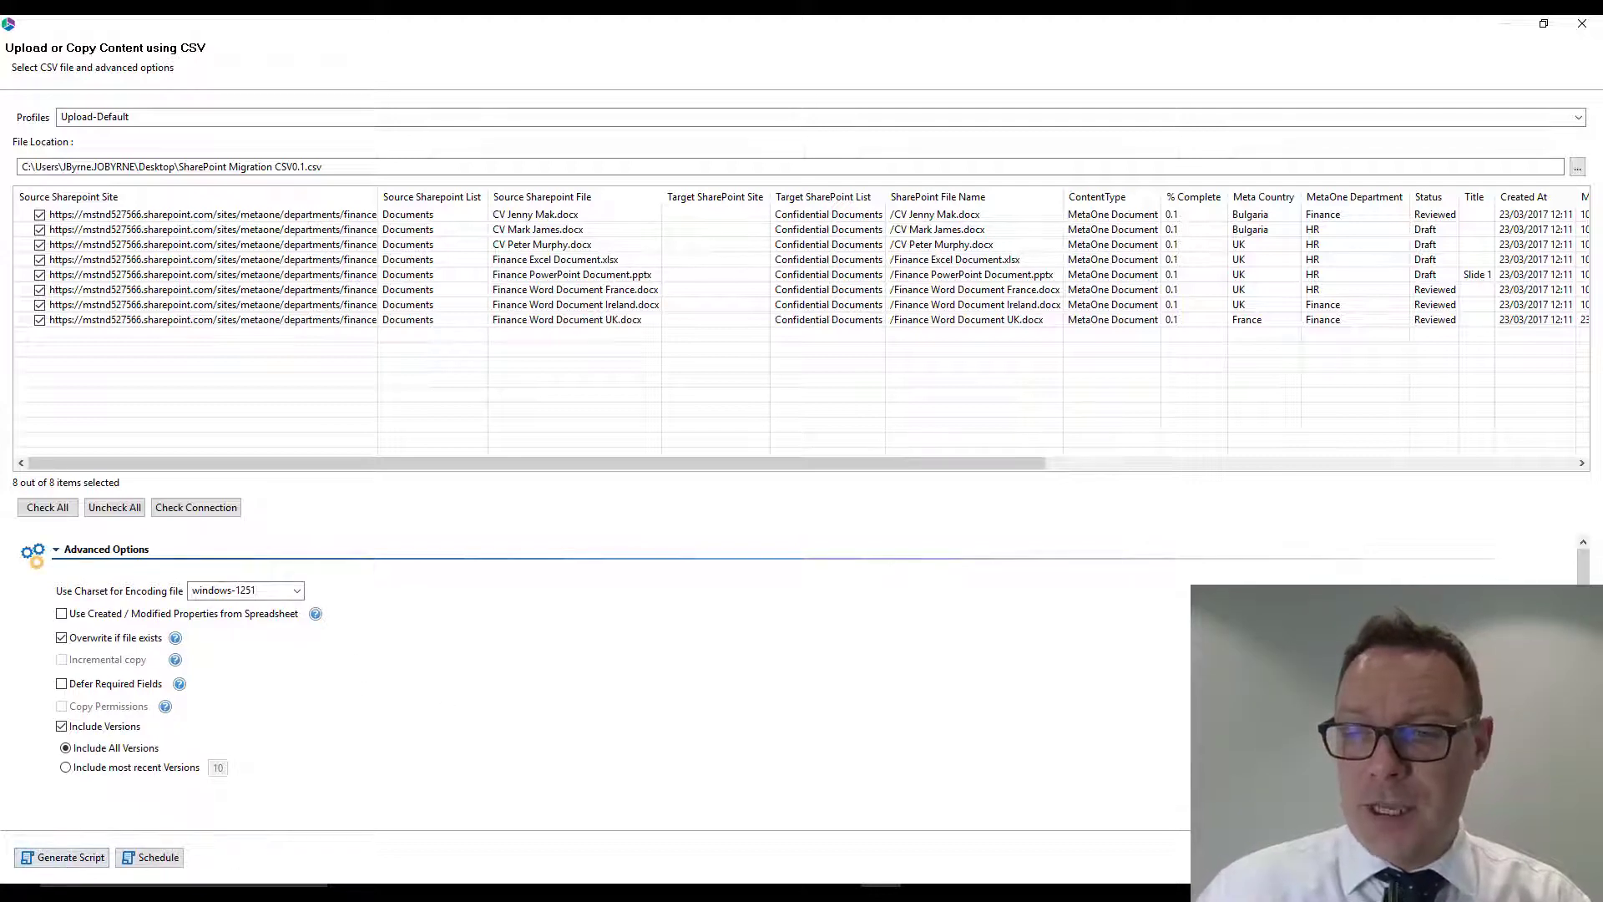
pyautogui.click(1471, 858)
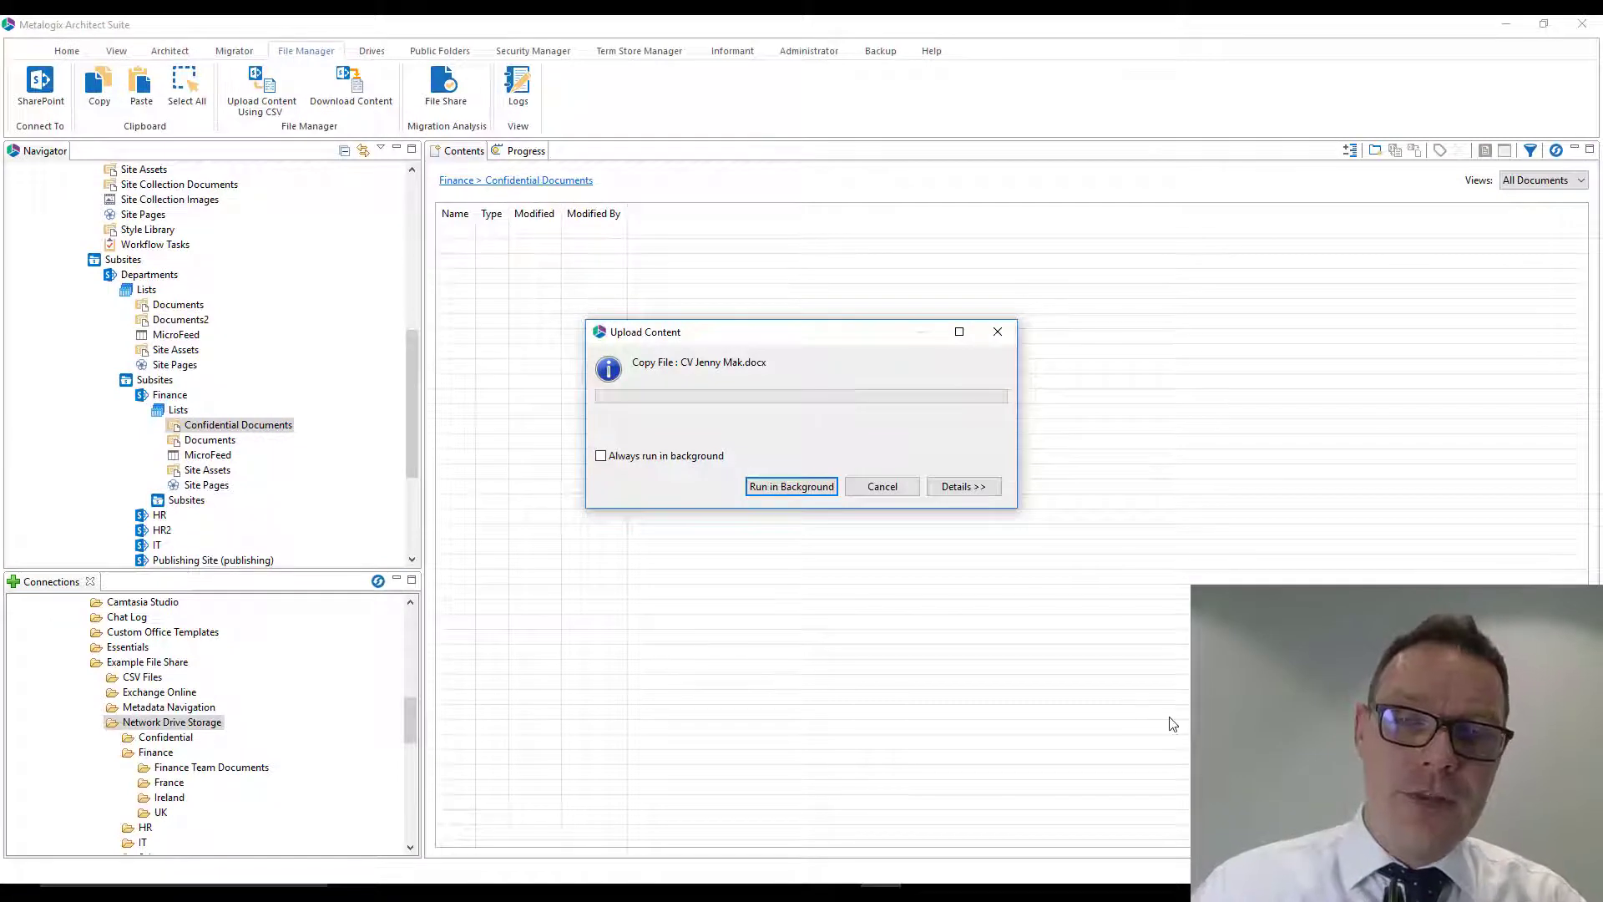
pyautogui.click(975, 492)
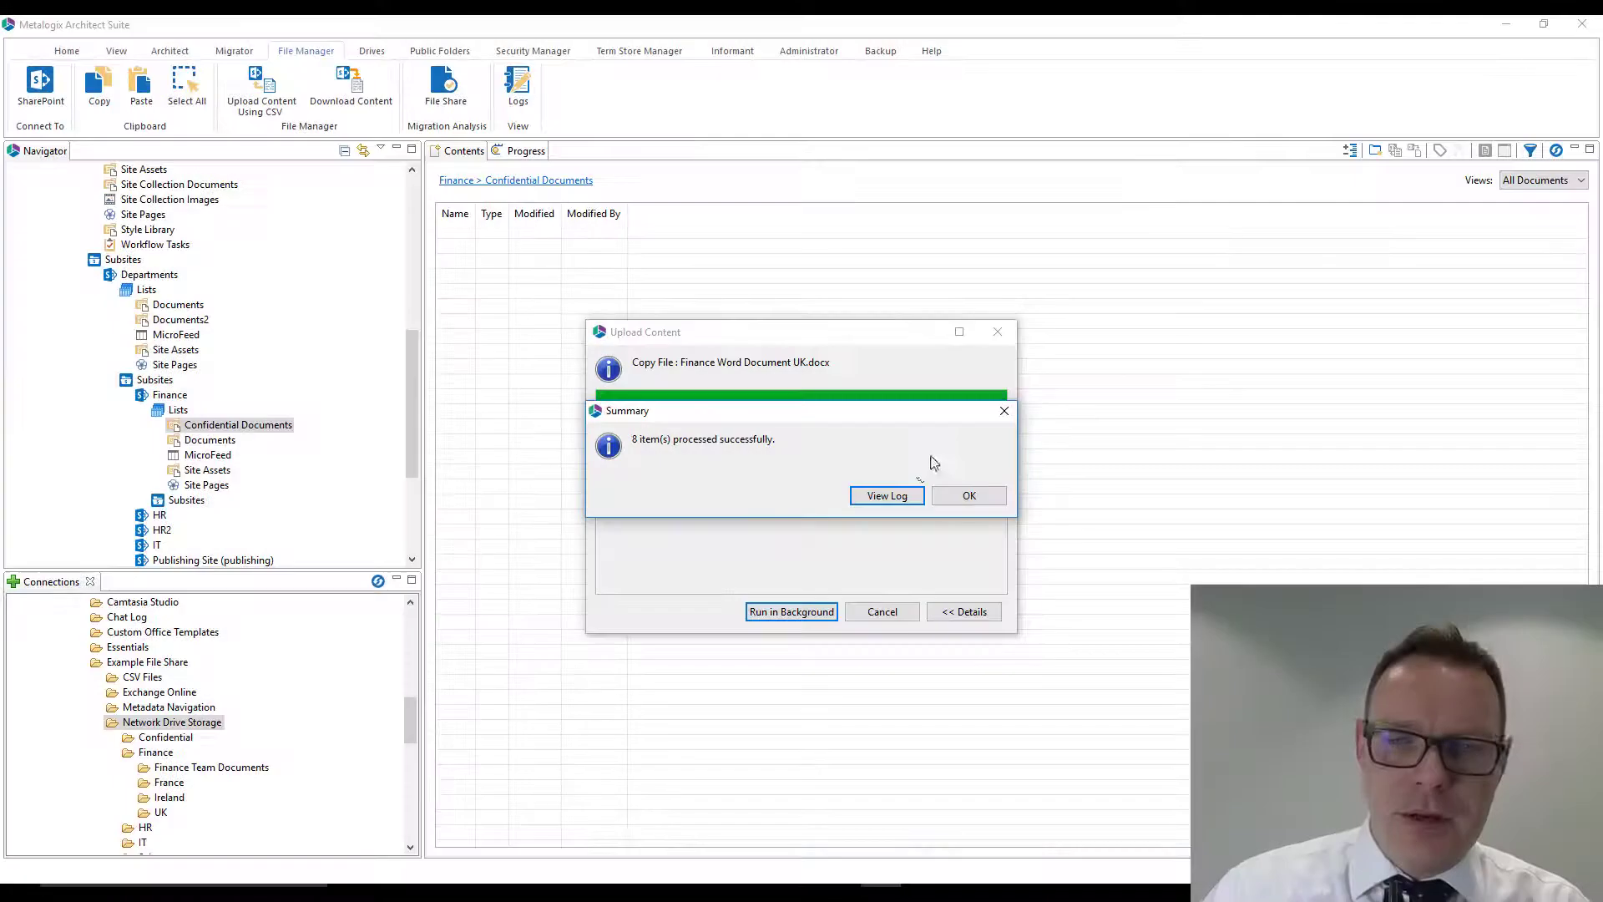
# - Examine the upload log's entries and its save formats with all entries selected, and close the log
pyautogui.click(887, 496)
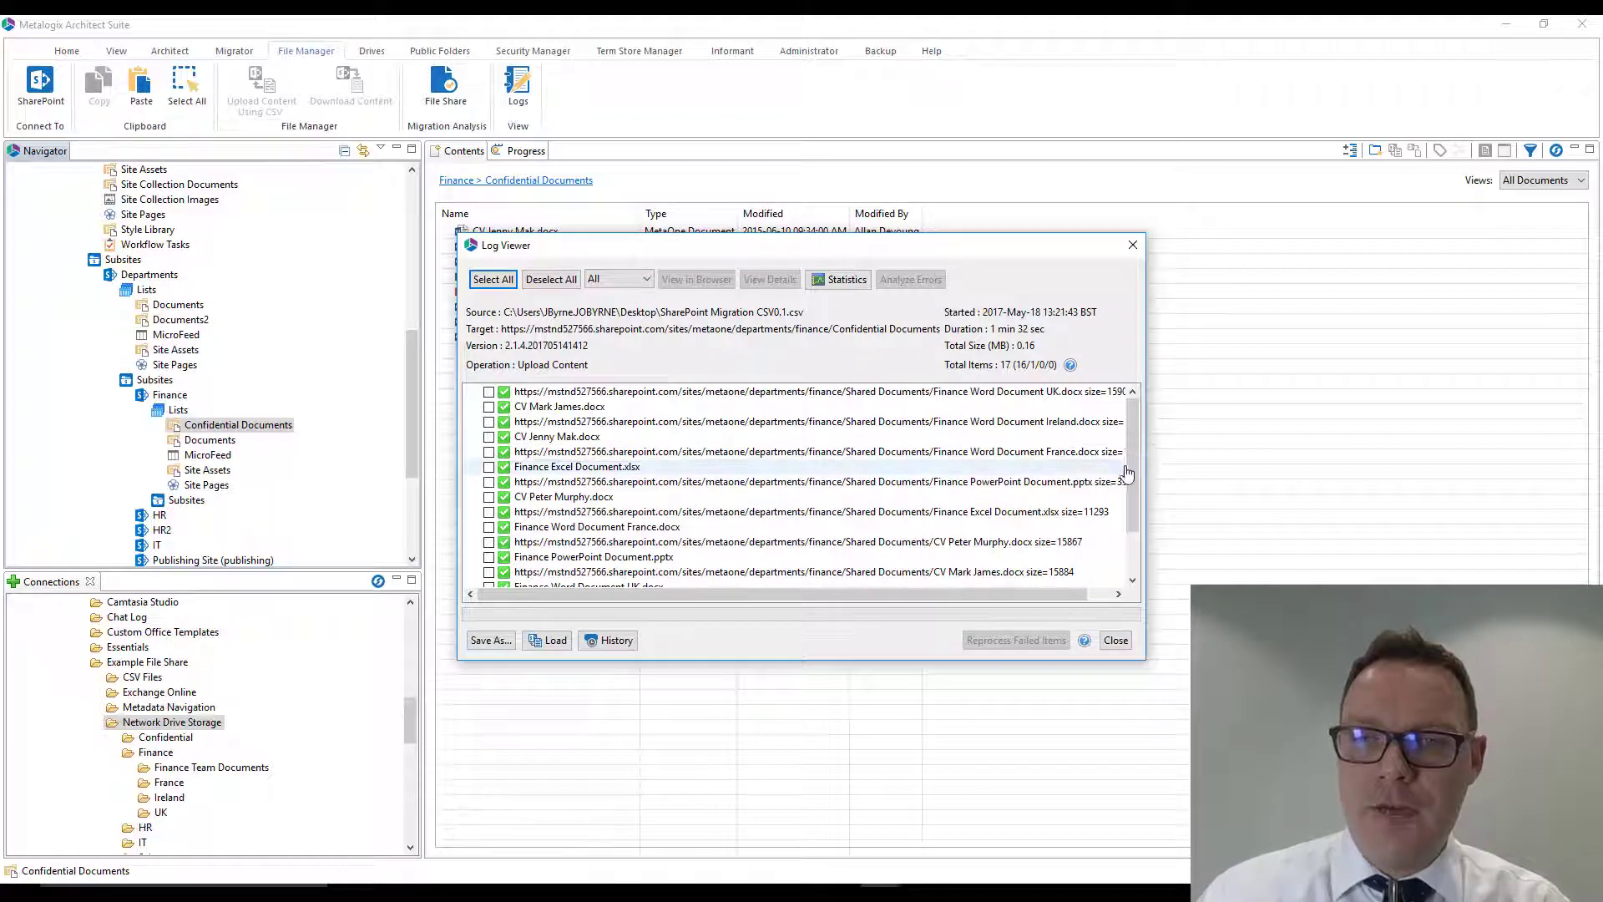
pyautogui.scroll(-3, 1141, 449)
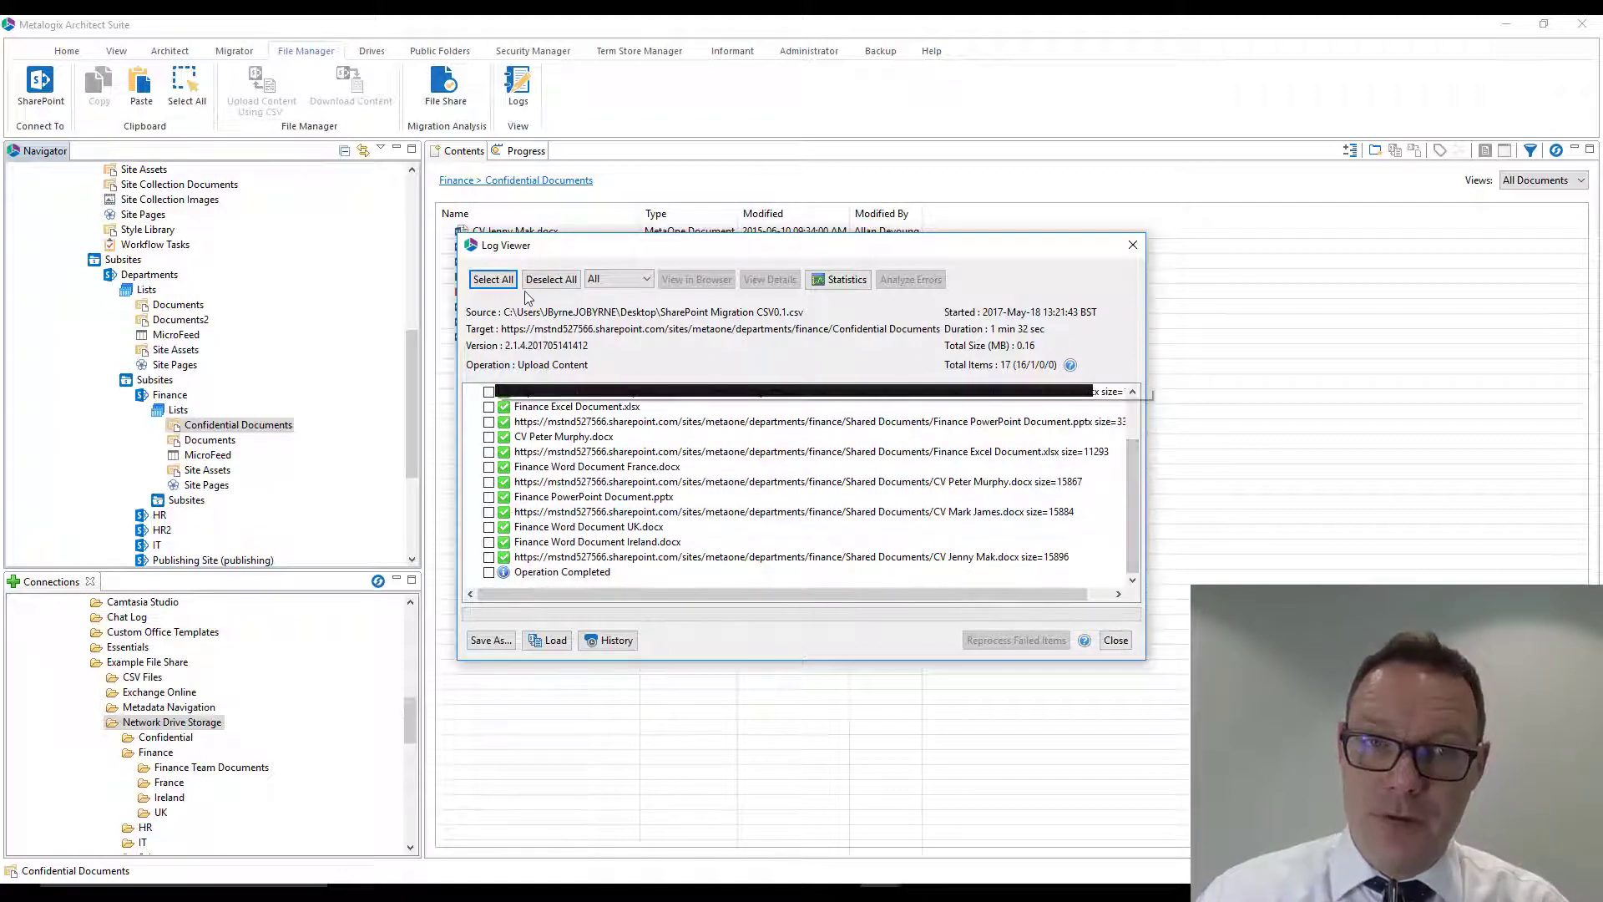
pyautogui.click(493, 279)
pyautogui.click(500, 641)
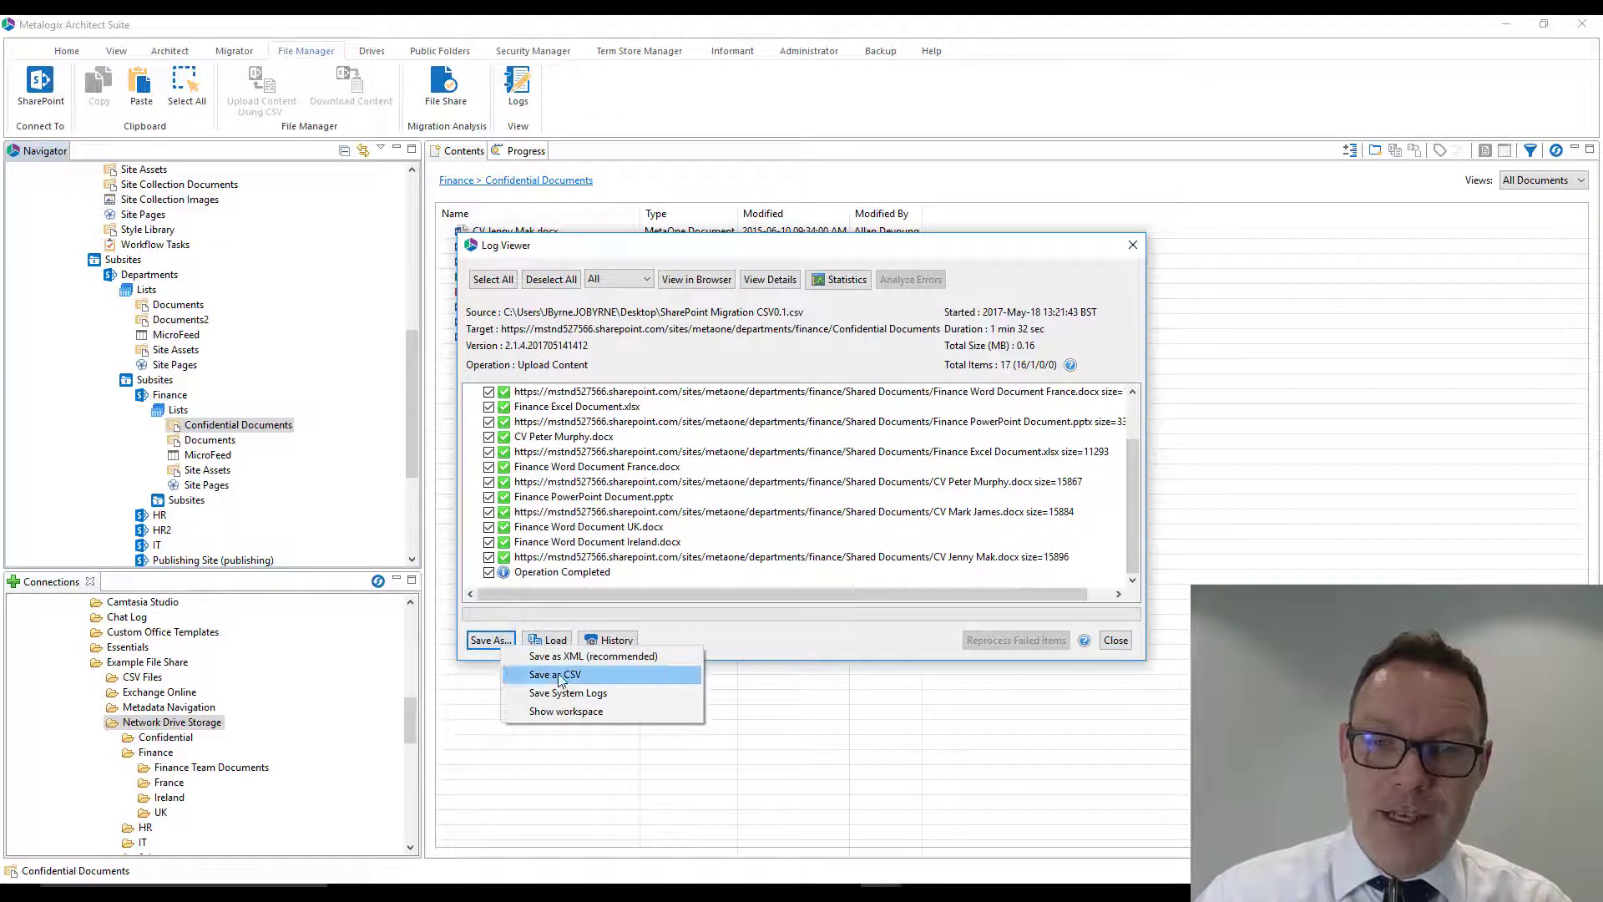
pyautogui.click(817, 648)
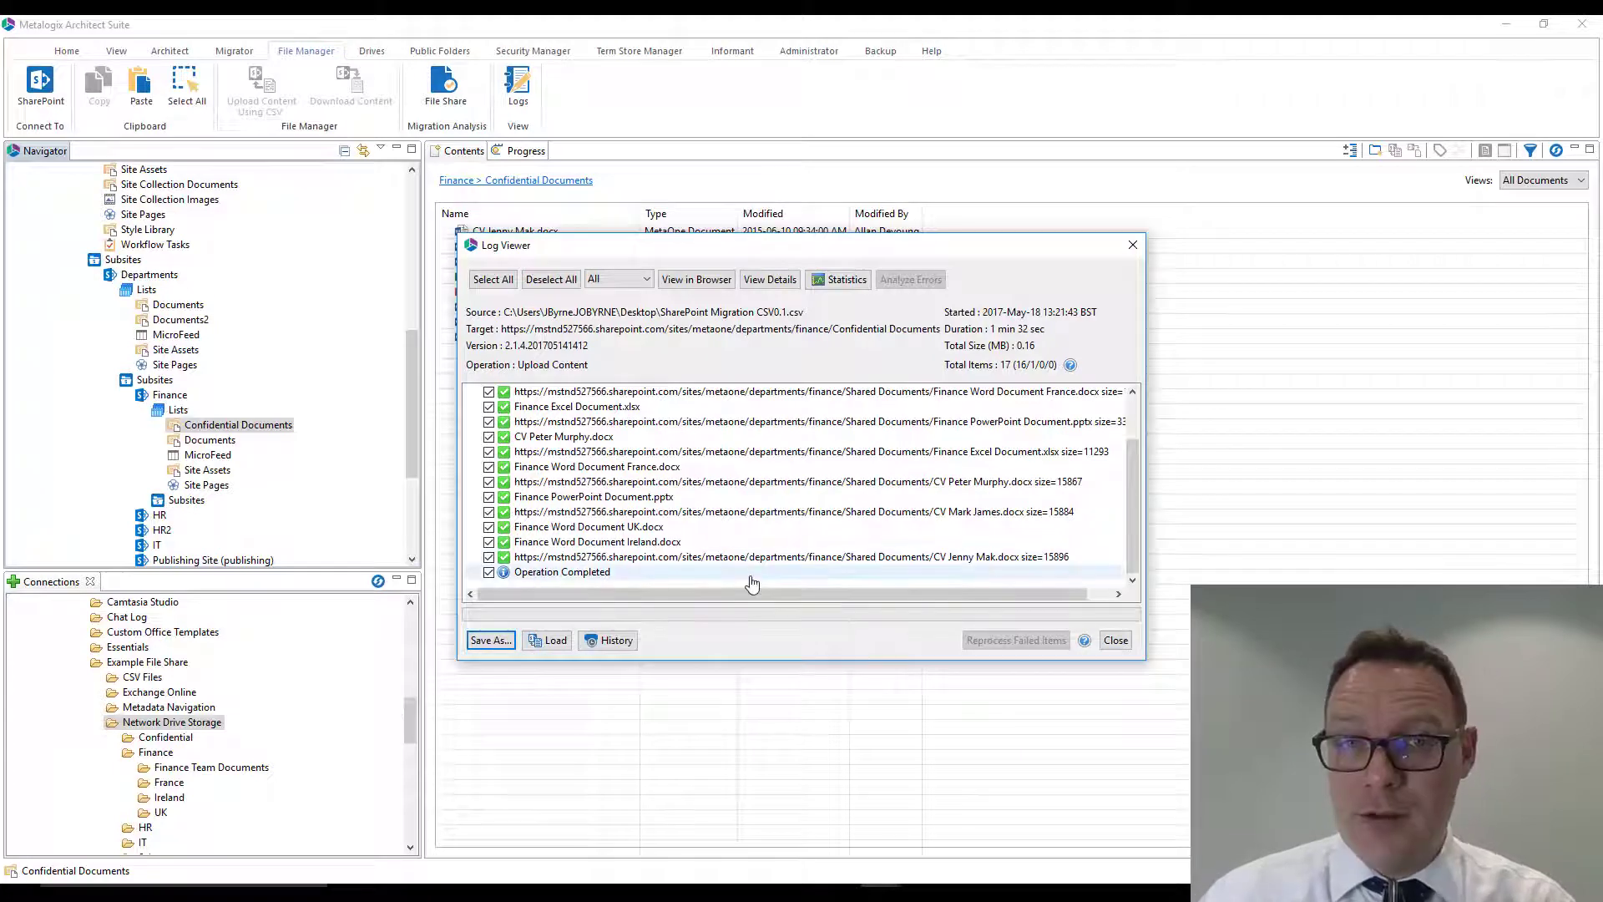
pyautogui.click(1114, 640)
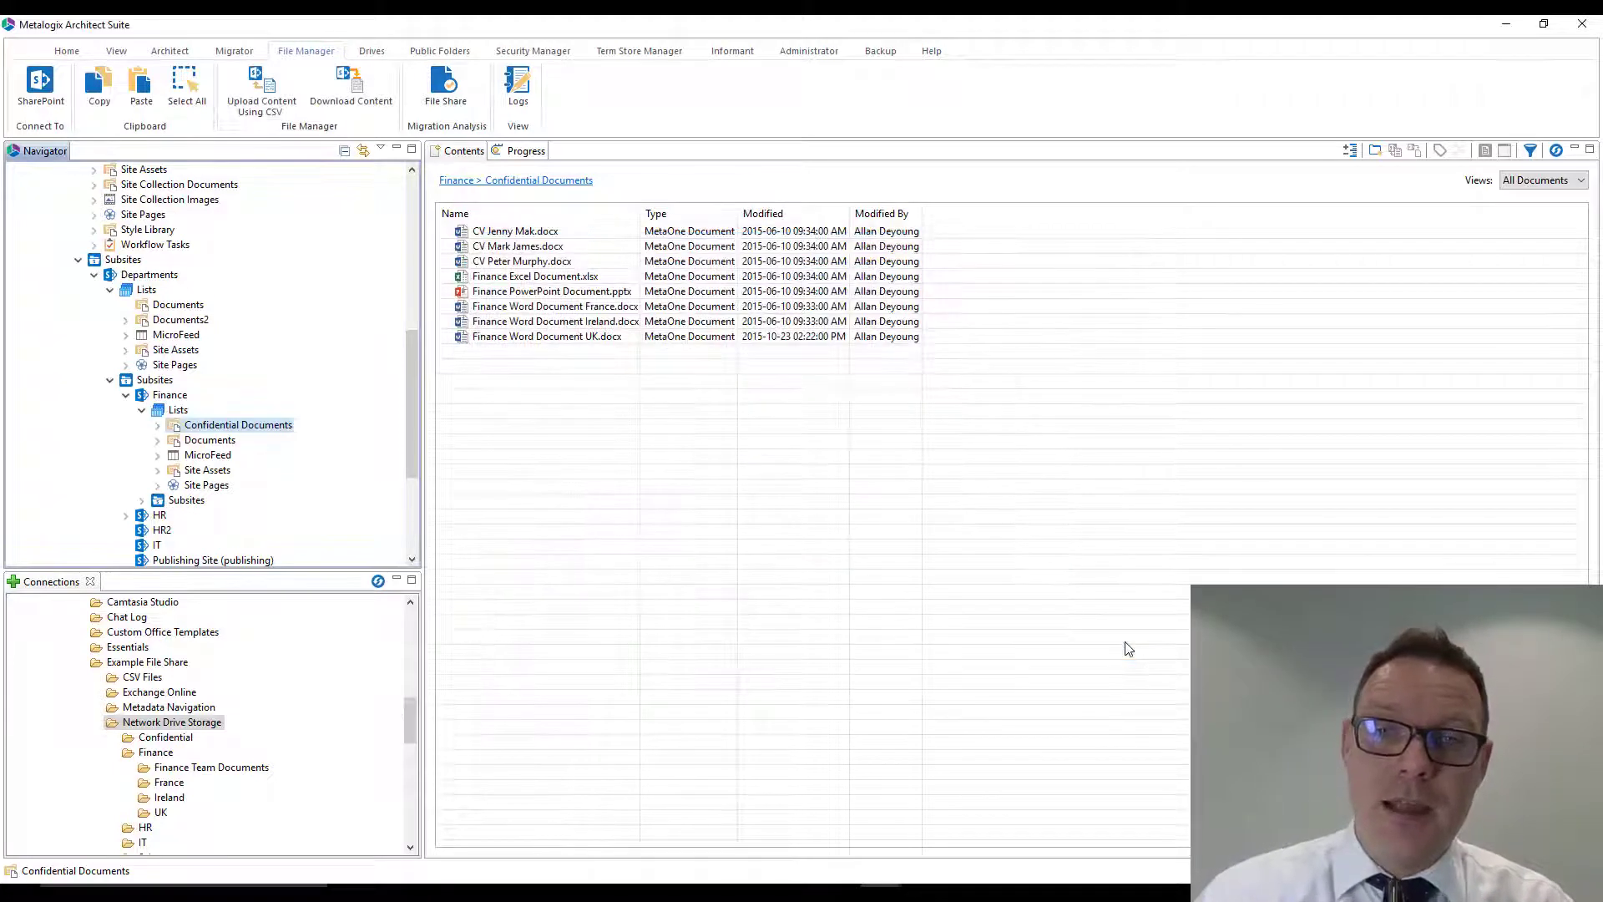
# - Open the Finance Confidential Documents library in the browser and review the properties of Finance Excel Document.xlsx
pyautogui.rightClick(212, 427)
pyautogui.click(339, 532)
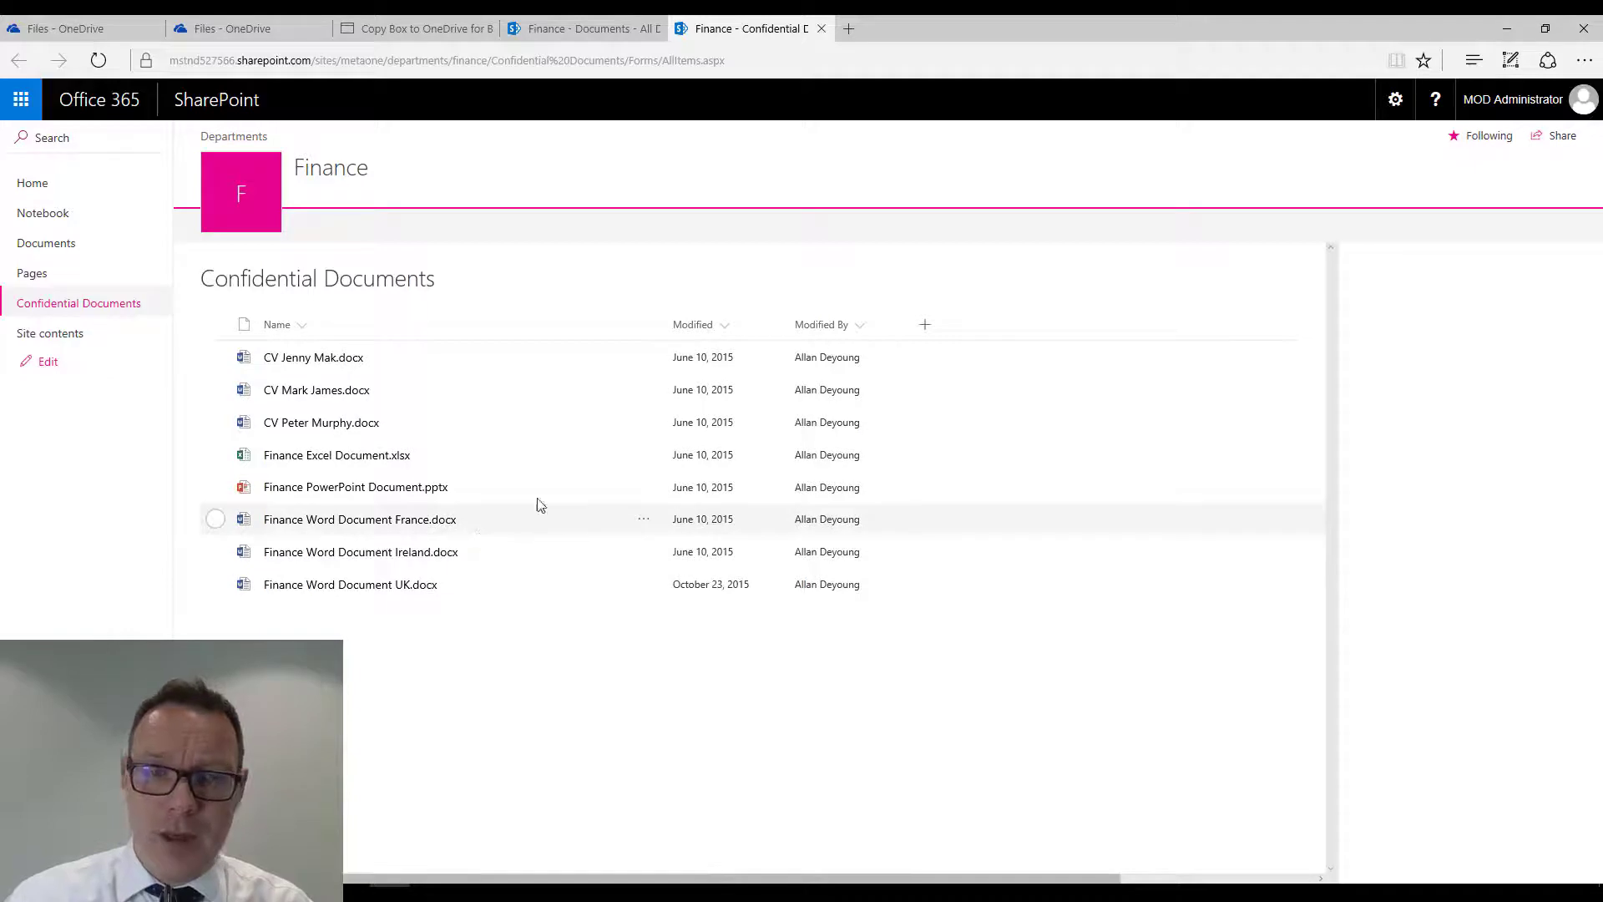
pyautogui.click(216, 455)
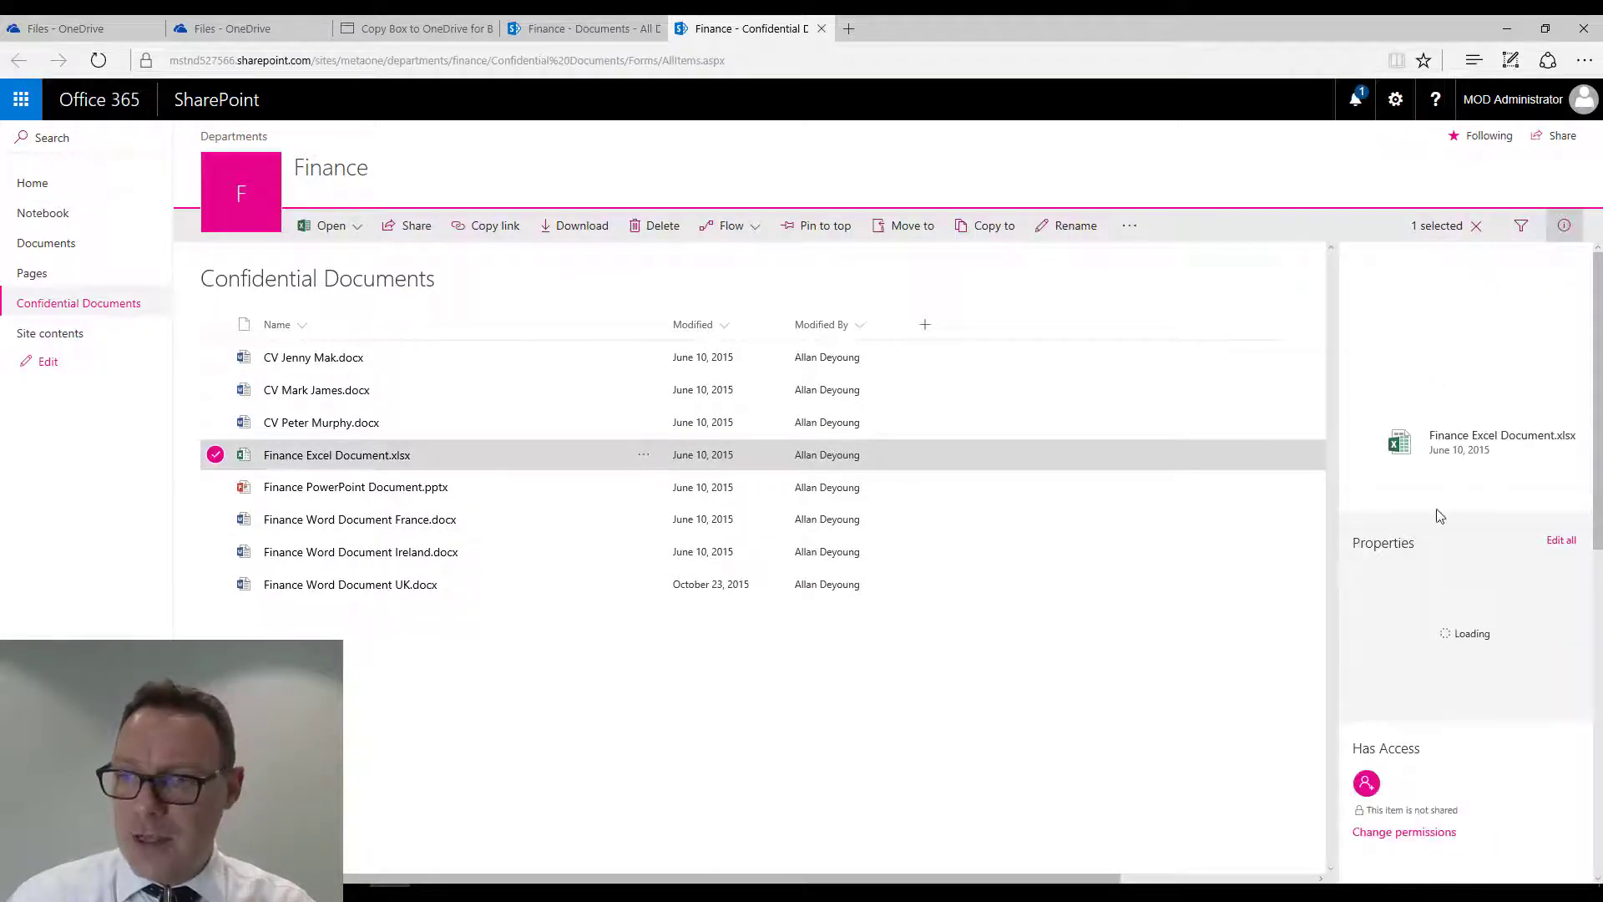
pyautogui.scroll(-3, 1598, 488)
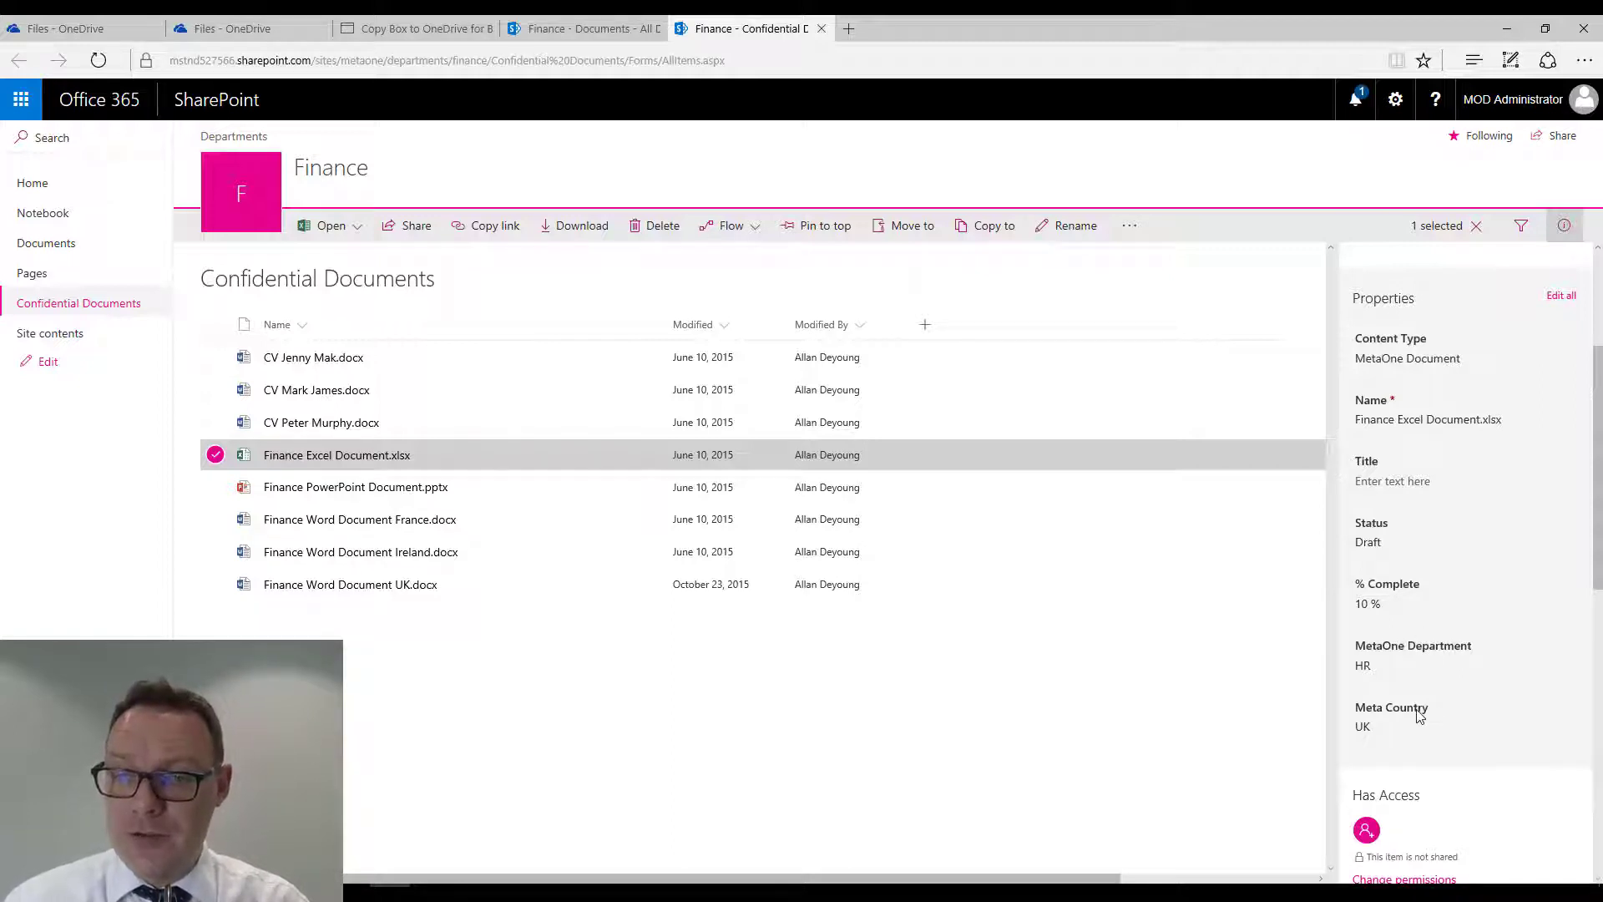
# - Change the selection to Finance PowerPoint Document.pptx and review its metadata properties
pyautogui.click(216, 455)
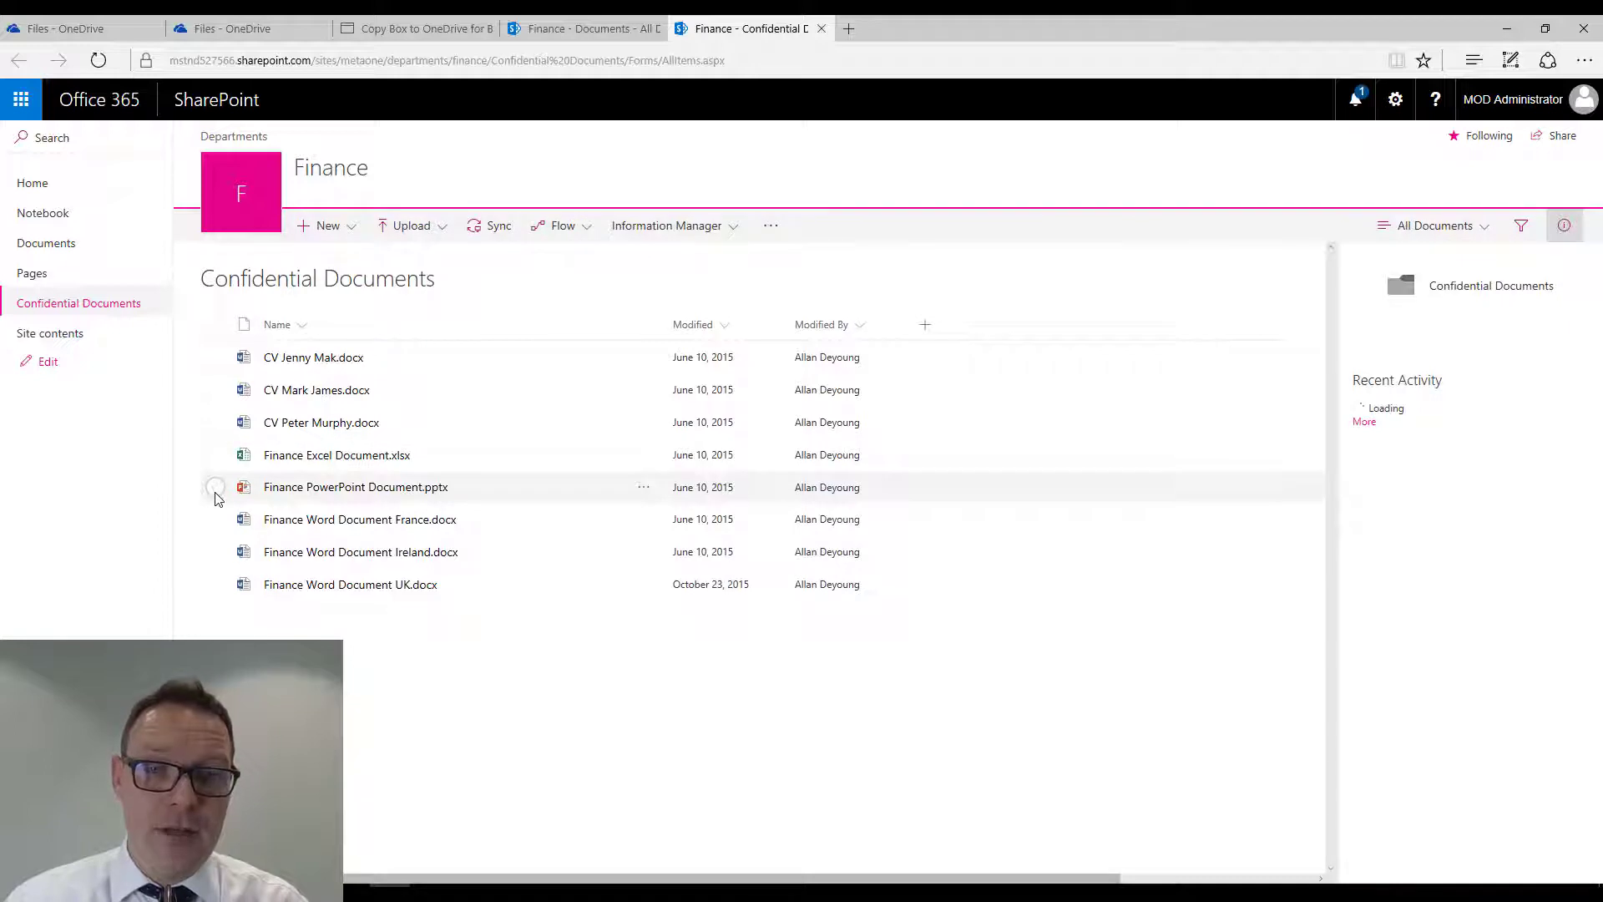
pyautogui.click(216, 488)
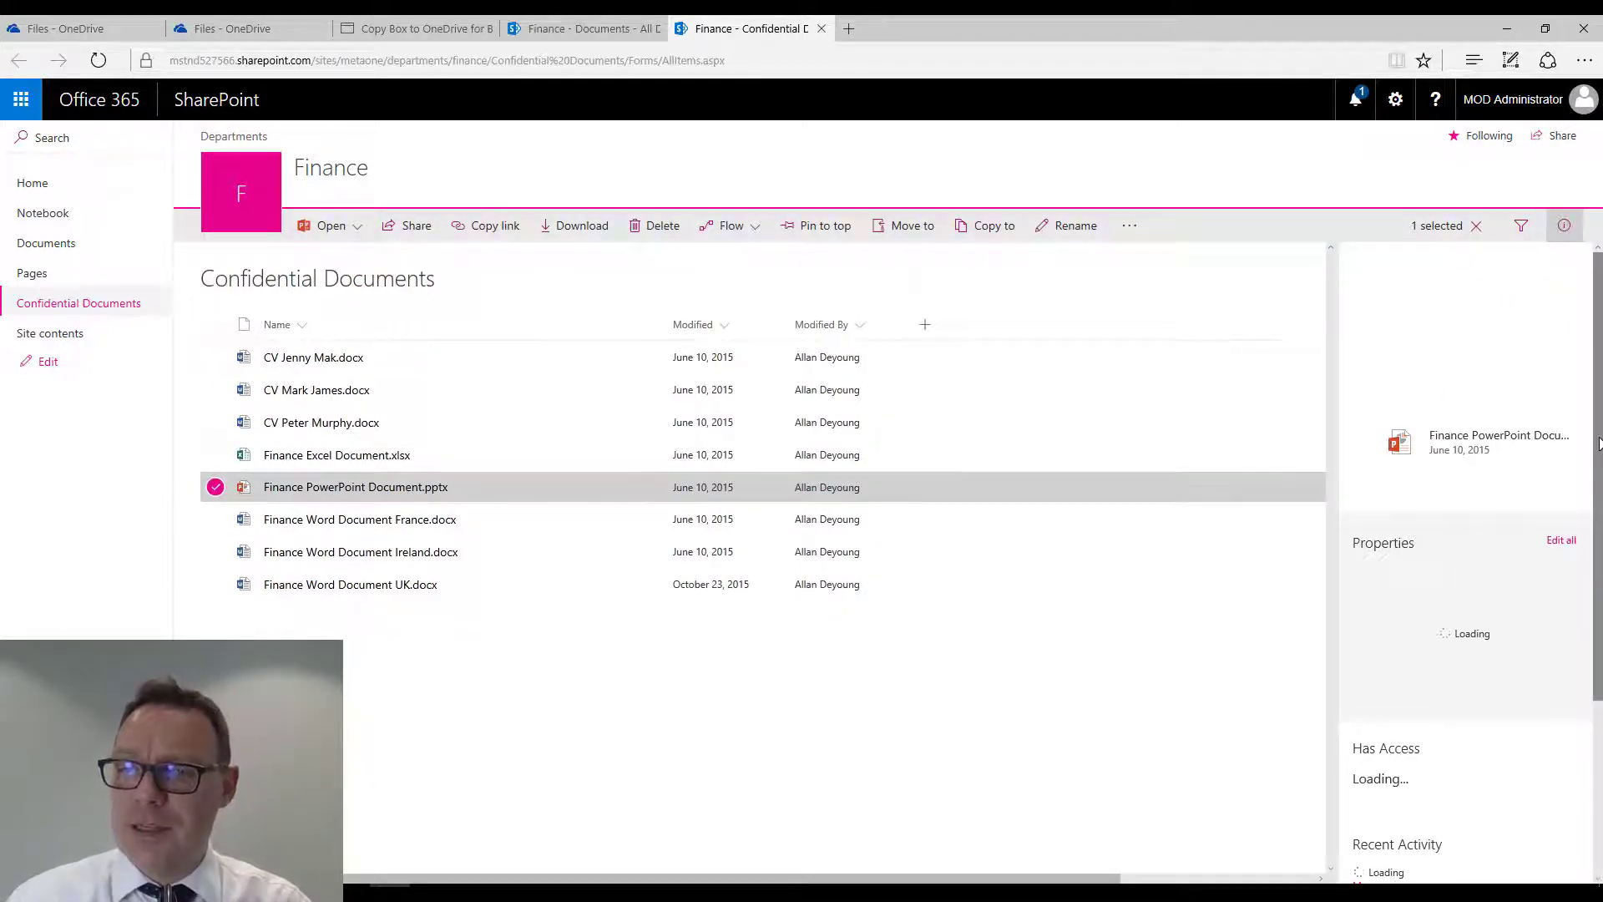
pyautogui.moveTo(1600, 428); pyautogui.dragTo(1601, 510)
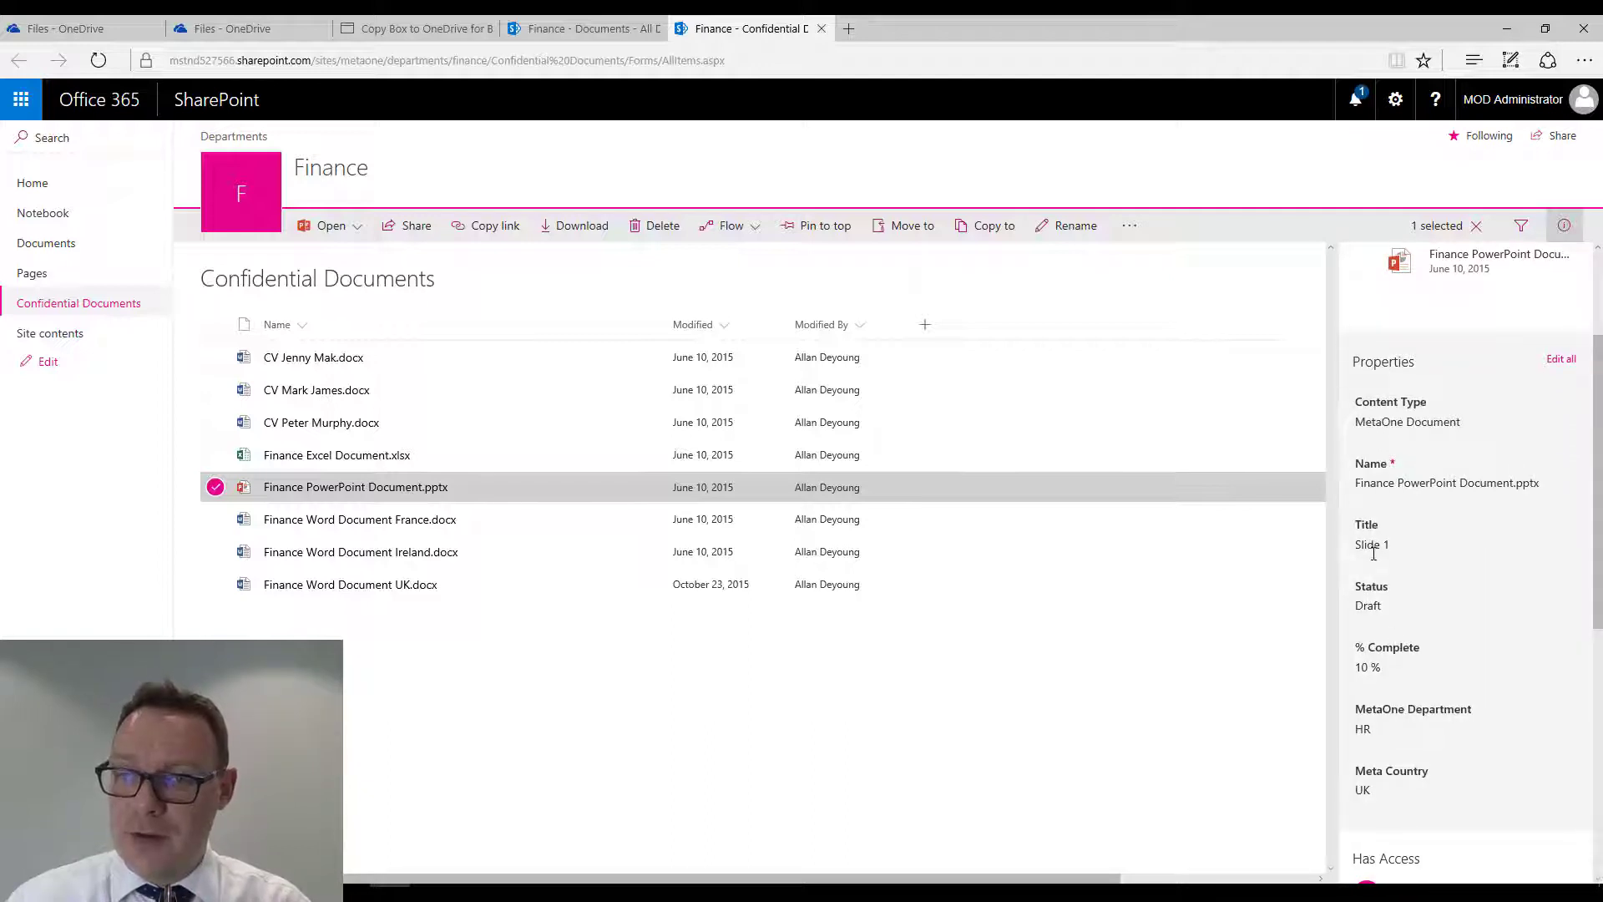